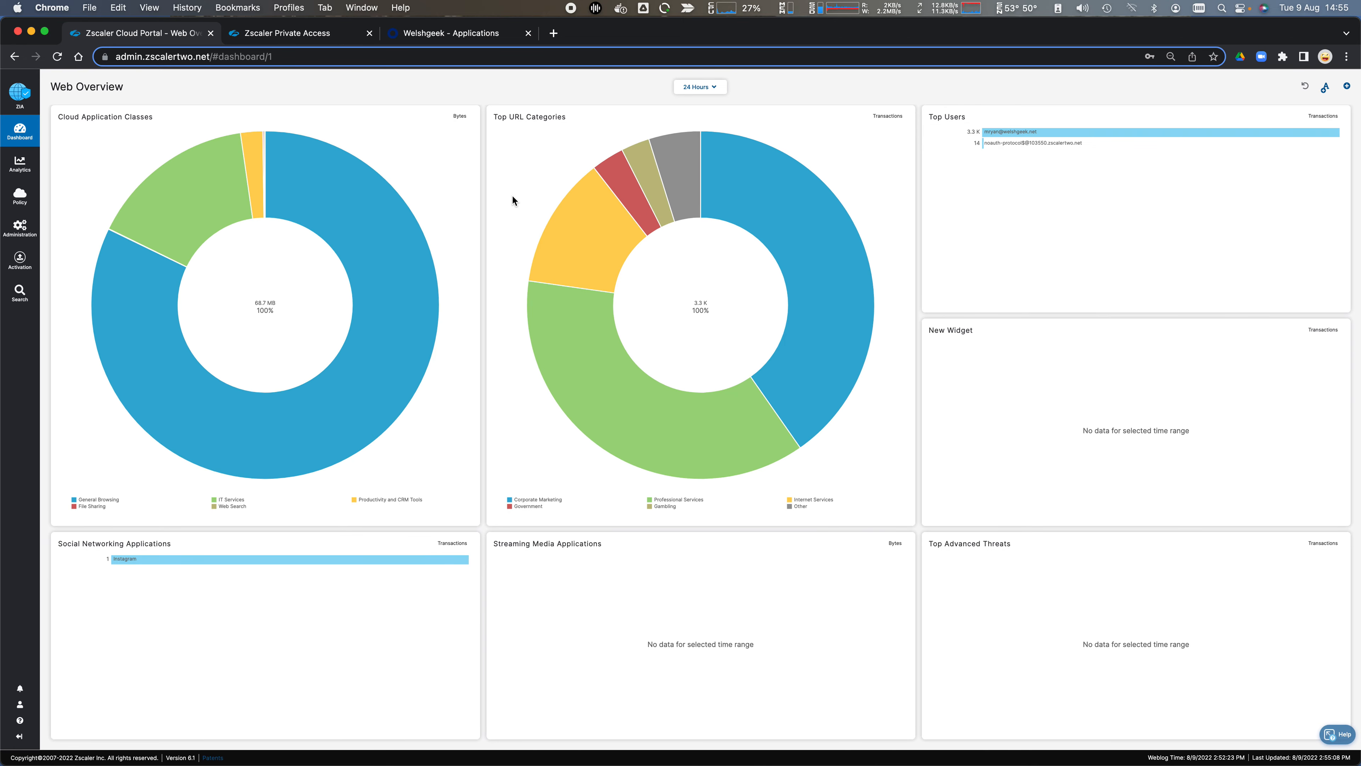
# In the authentication settings, start adding another SAML identity provider for a subset of users or locations and name it Okta.
pyautogui.moveTo(20, 225)
pyautogui.click(85, 248)
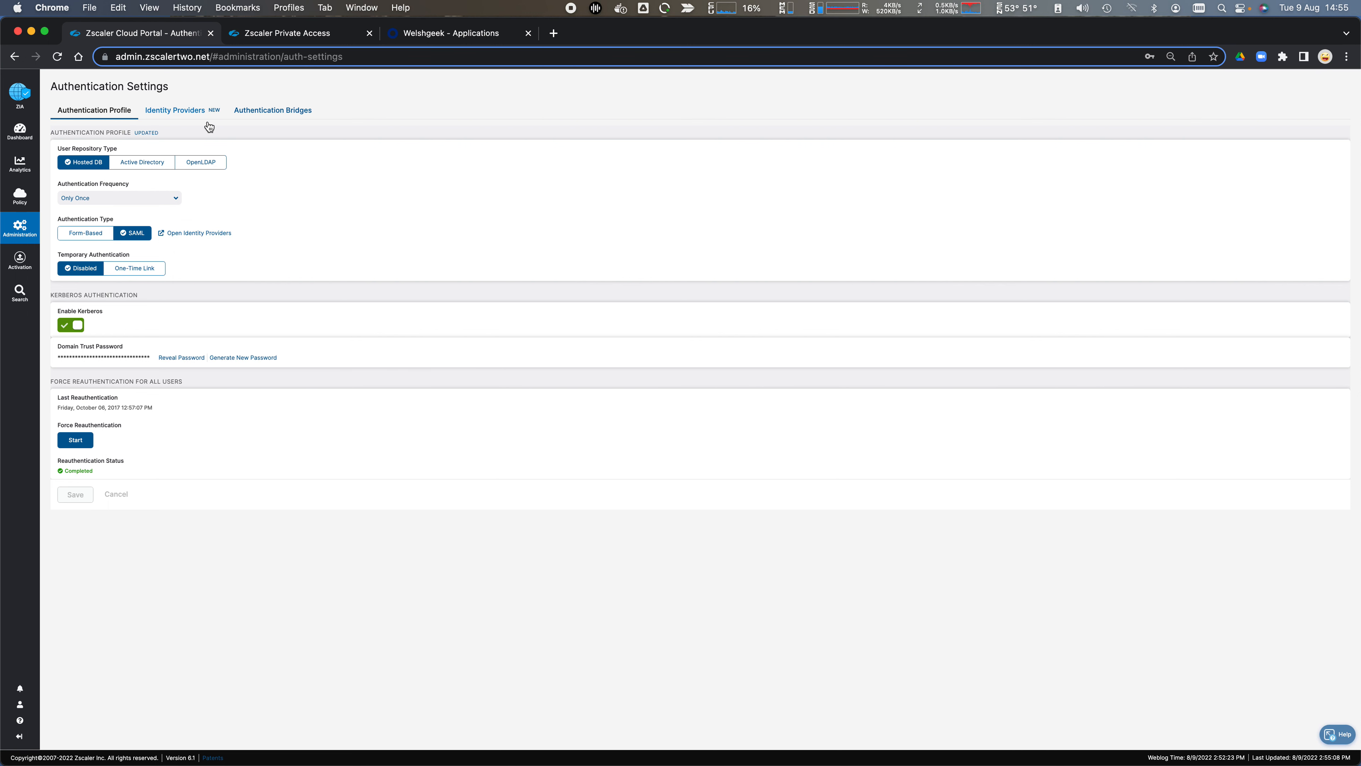
pyautogui.click(199, 115)
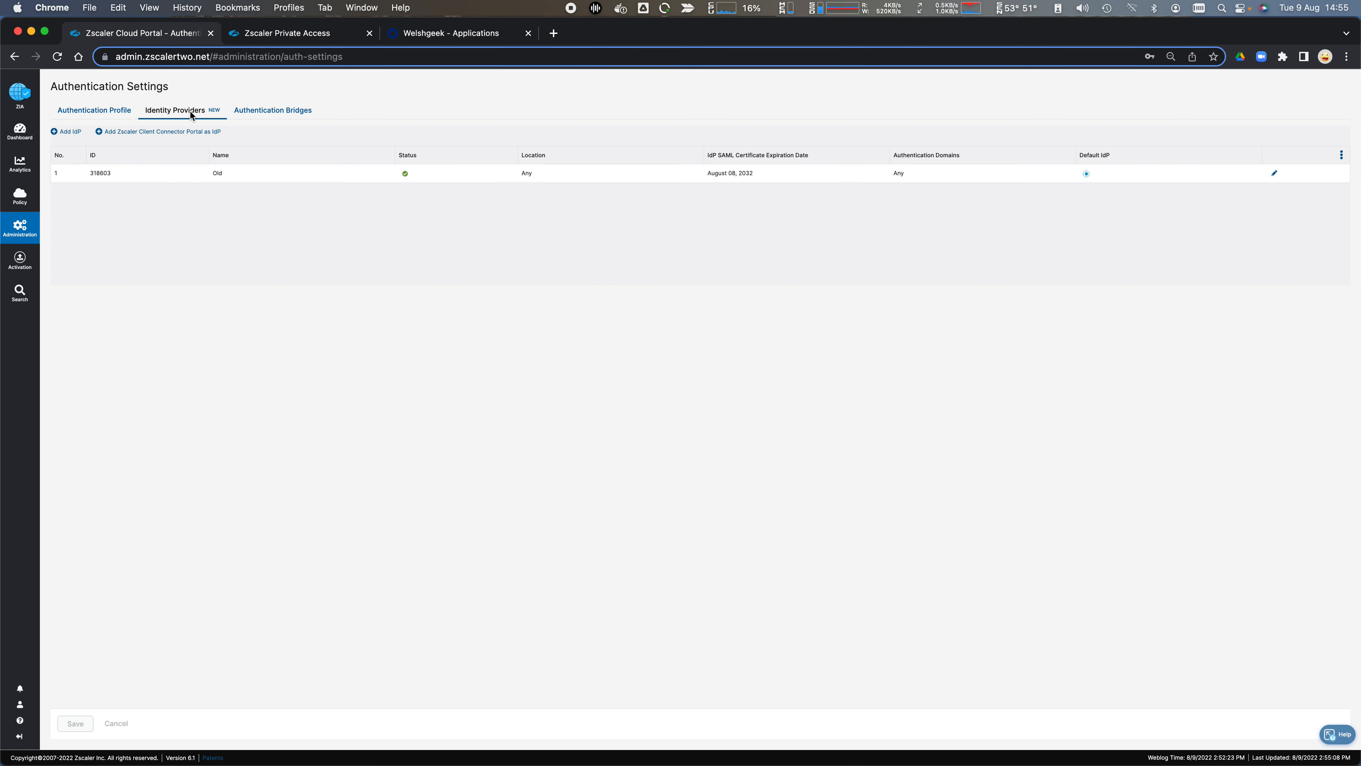
pyautogui.click(67, 134)
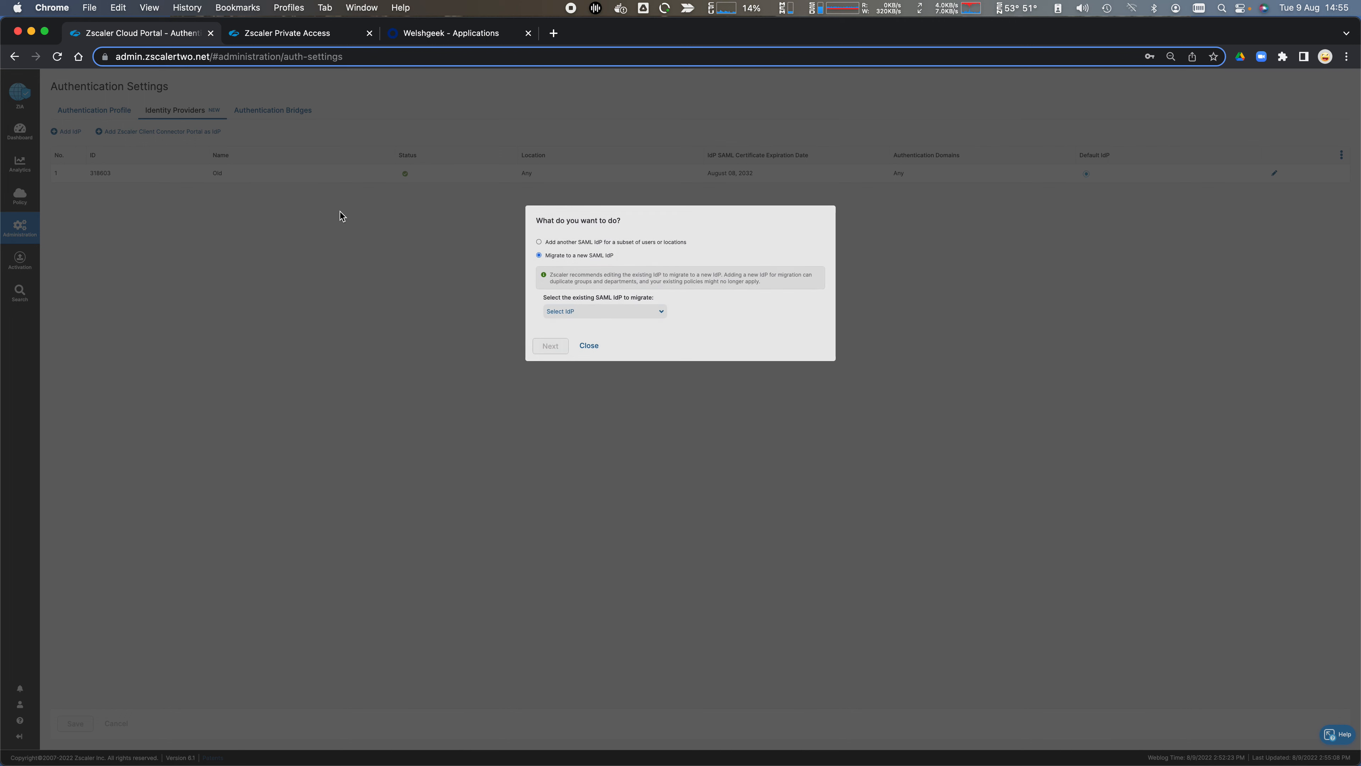
pyautogui.click(551, 243)
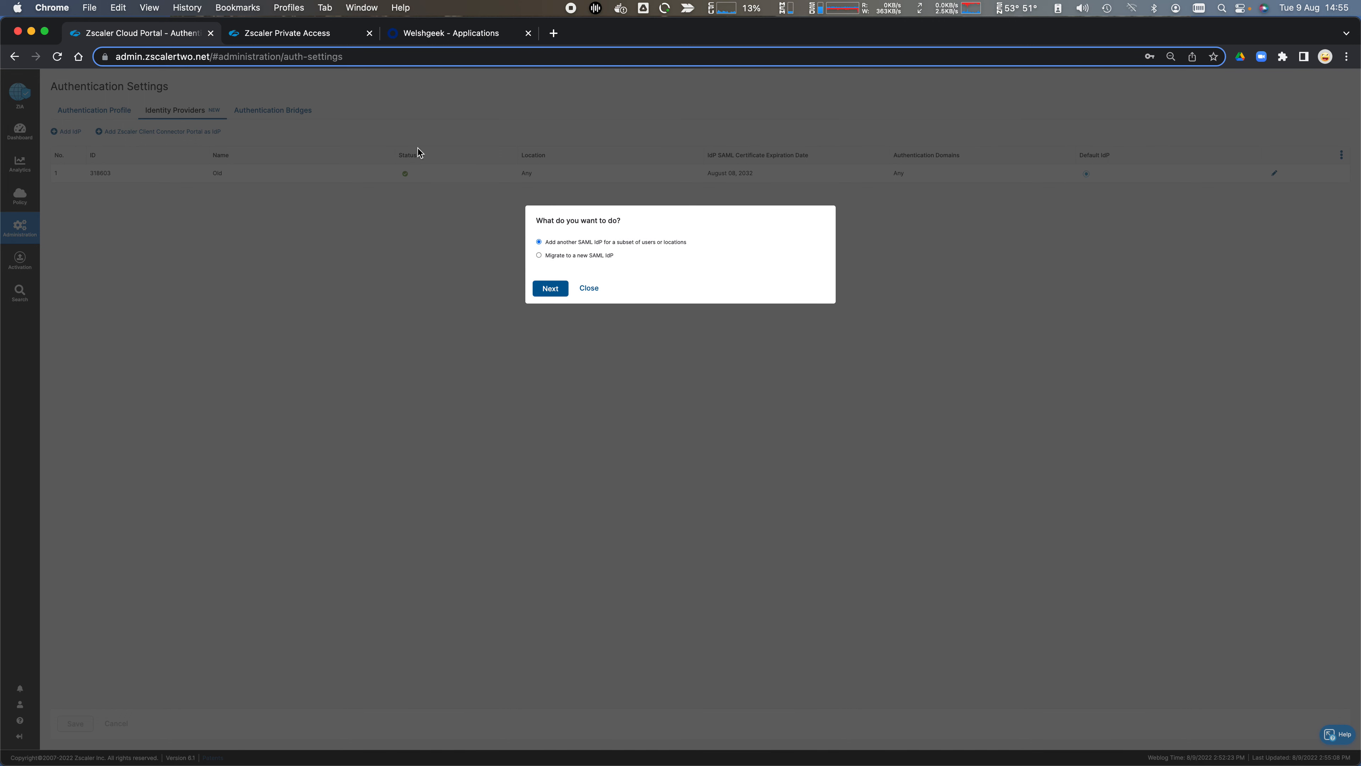
pyautogui.click(551, 289)
pyautogui.write('Okta')
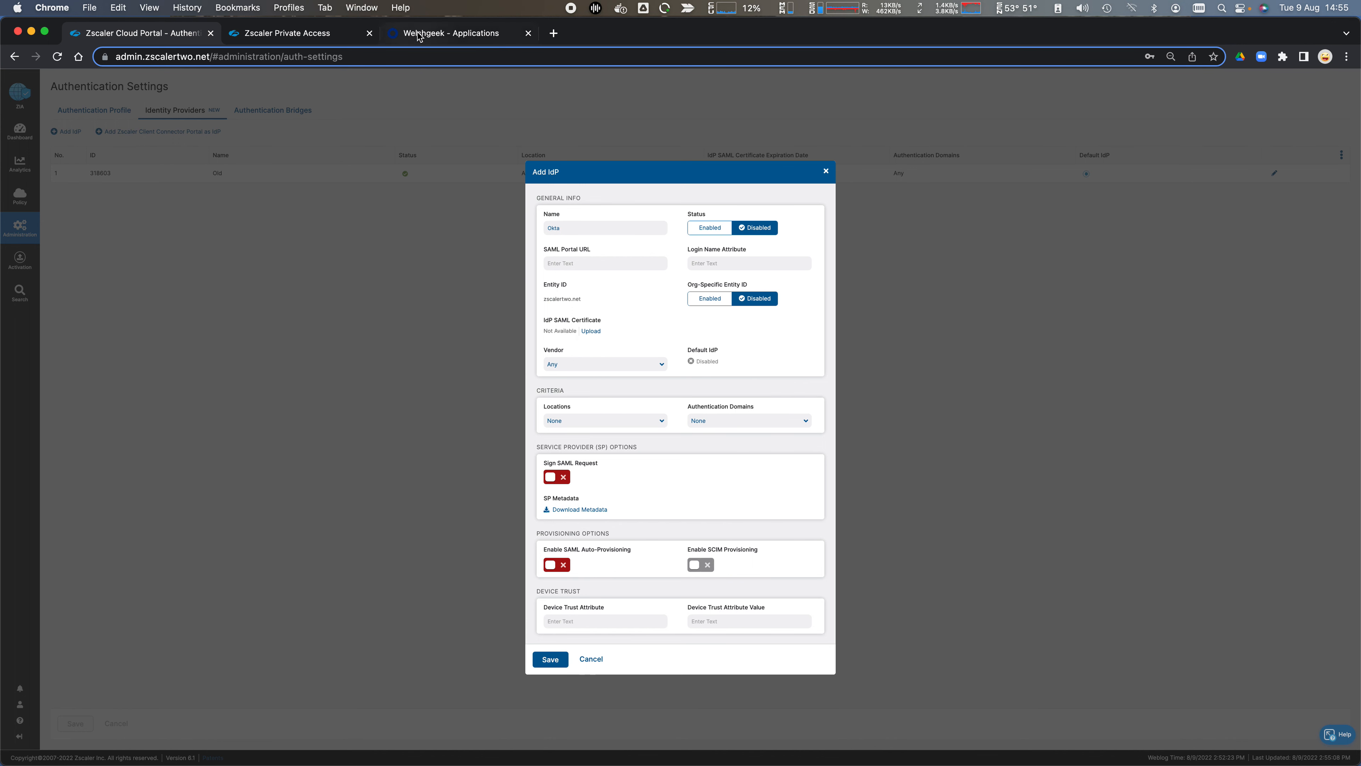
# Switch to the Okta admin console, find Zscaler 2.0 in the app integration catalog and start adding the integration.
pyautogui.click(450, 35)
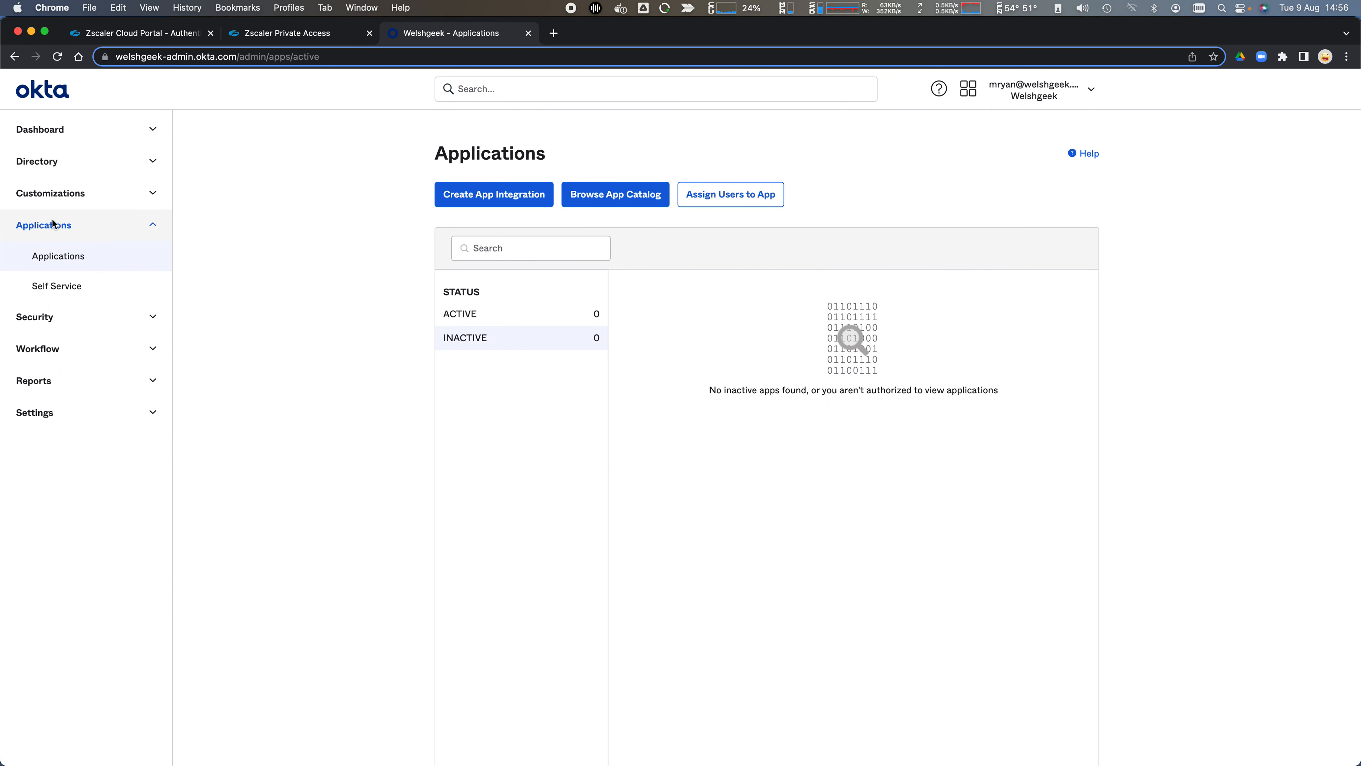
pyautogui.click(615, 194)
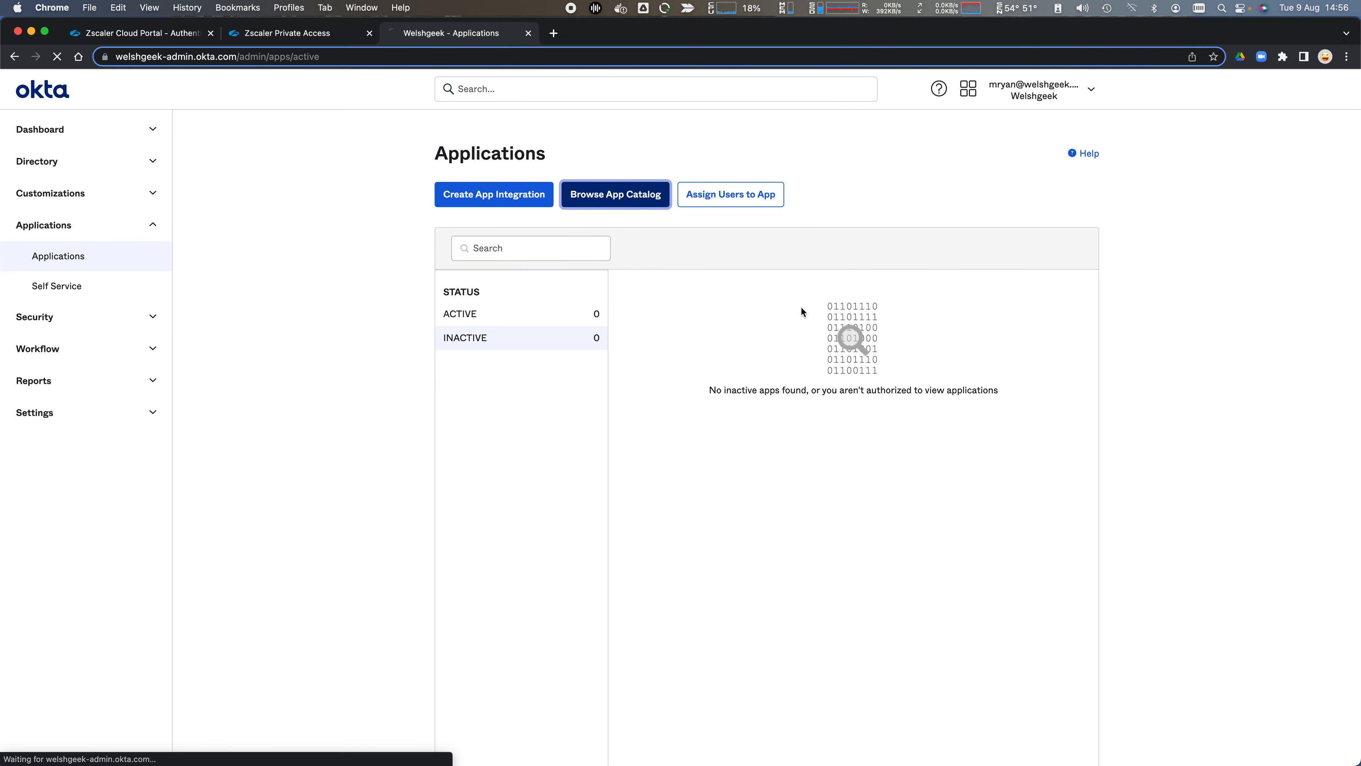
pyautogui.click(726, 244)
pyautogui.write('zscaler')
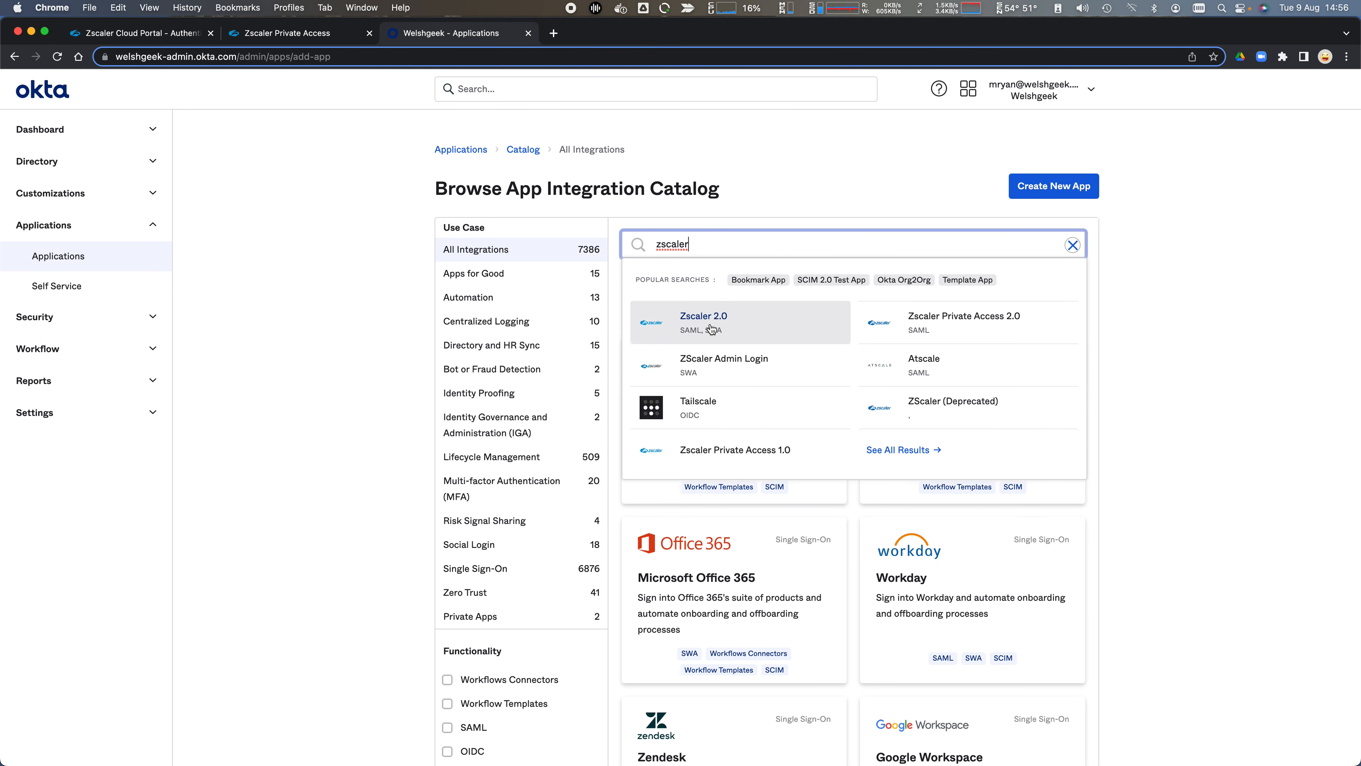
pyautogui.click(713, 328)
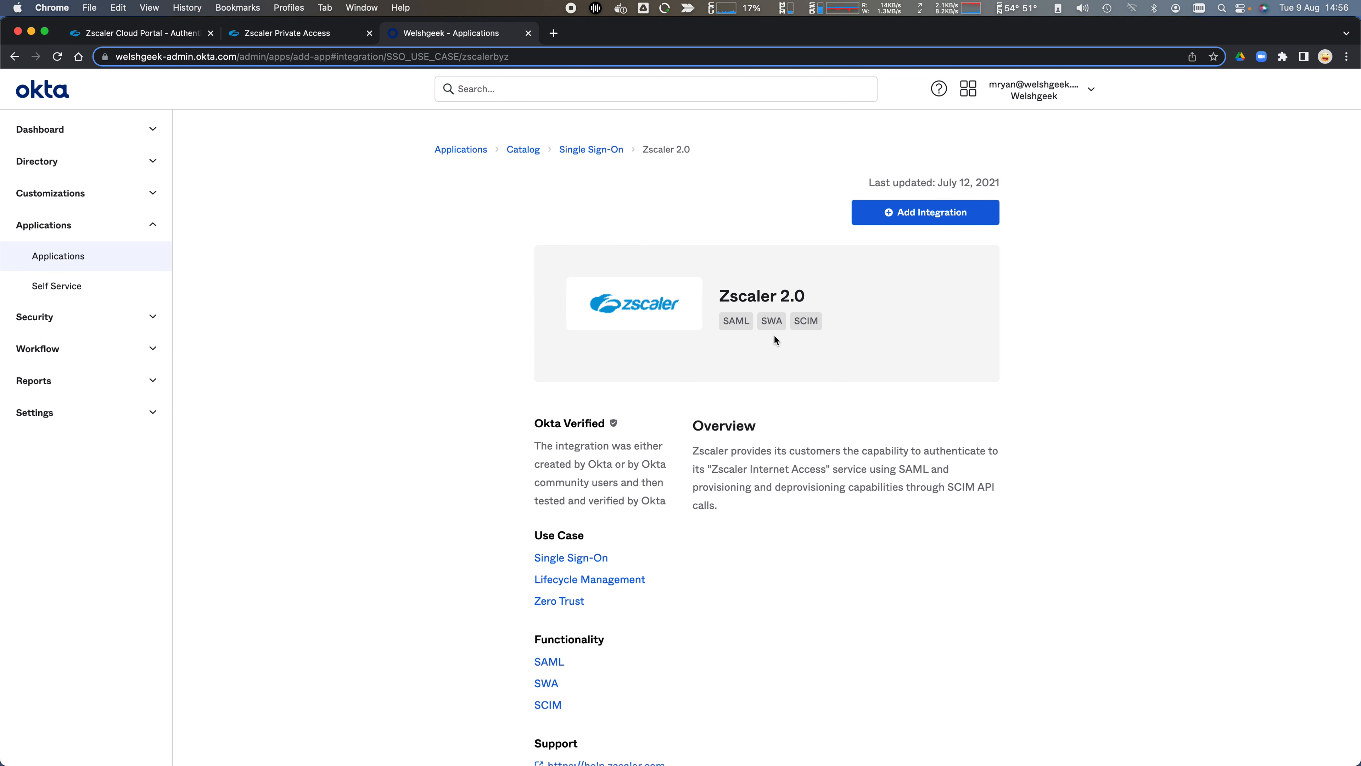
pyautogui.moveTo(710, 466); pyautogui.dragTo(829, 467)
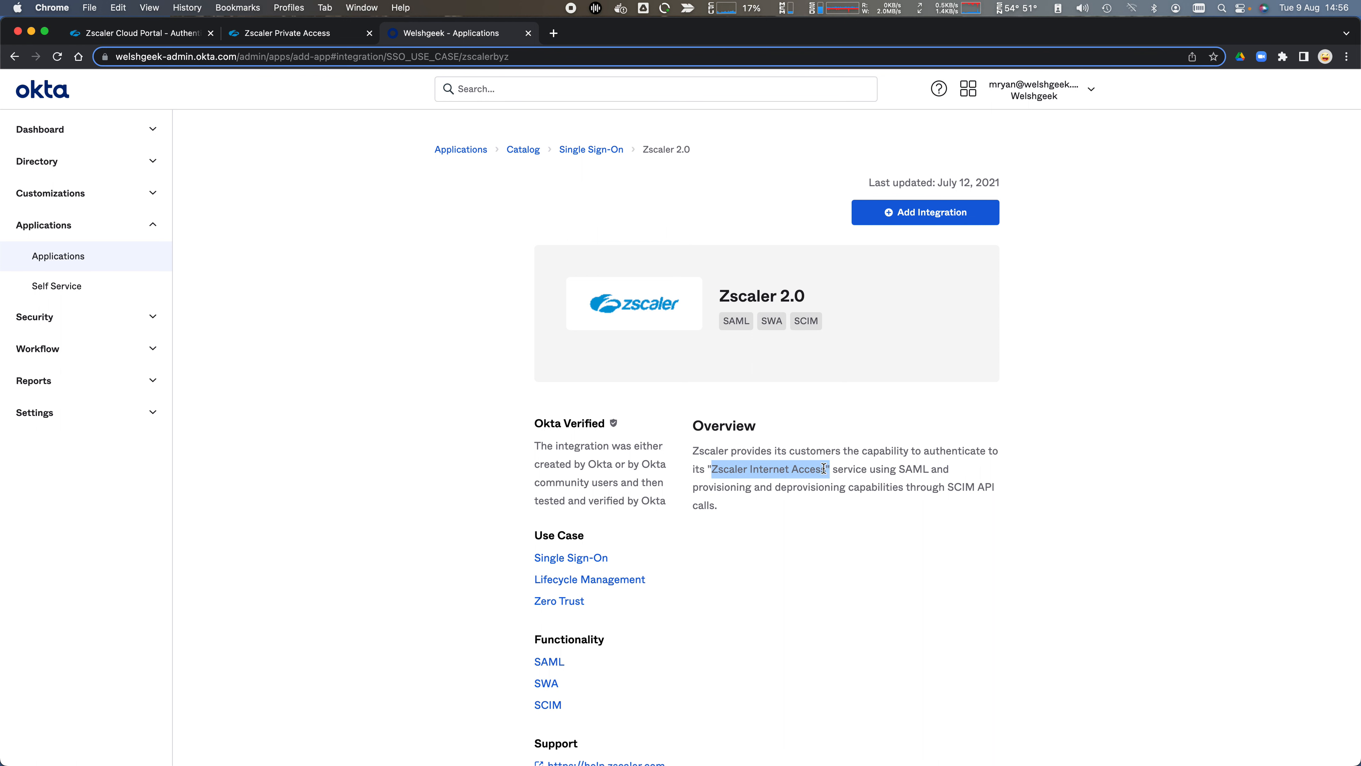
pyautogui.click(909, 214)
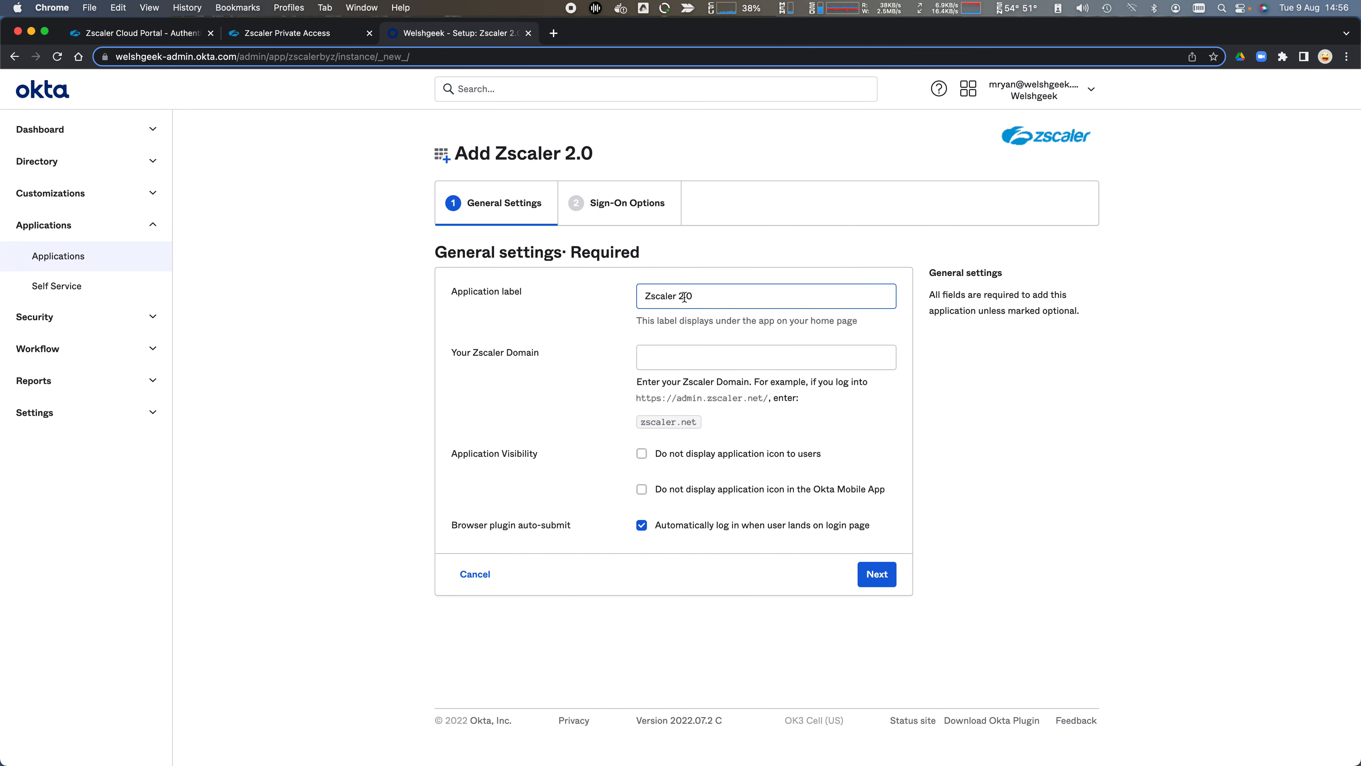
# Set the application label to Zscaler Internet Access.
pyautogui.doubleClick(685, 295)
pyautogui.write('Interent')
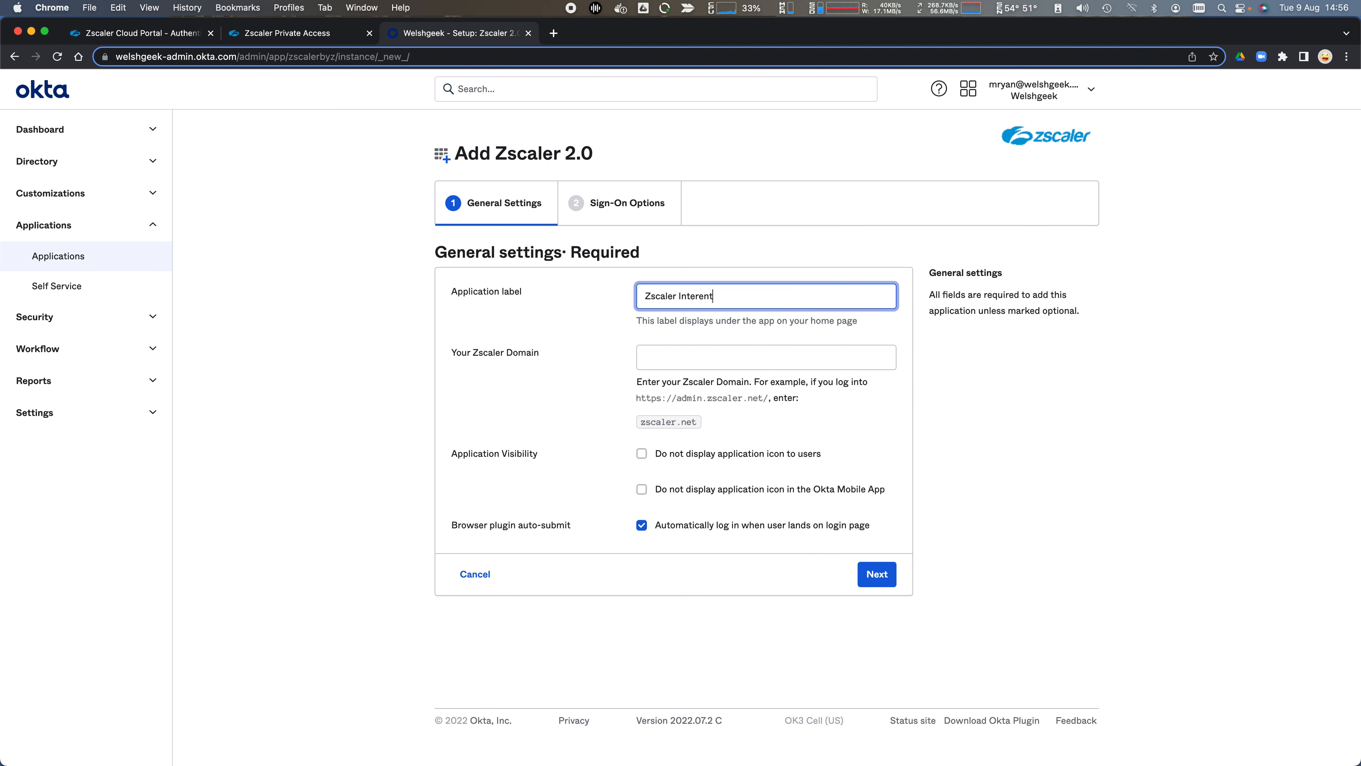
pyautogui.press('BackSpace')
pyautogui.press('BackSpace')
pyautogui.press('BackSpace')
pyautogui.write('net Access')
pyautogui.press('Tab')
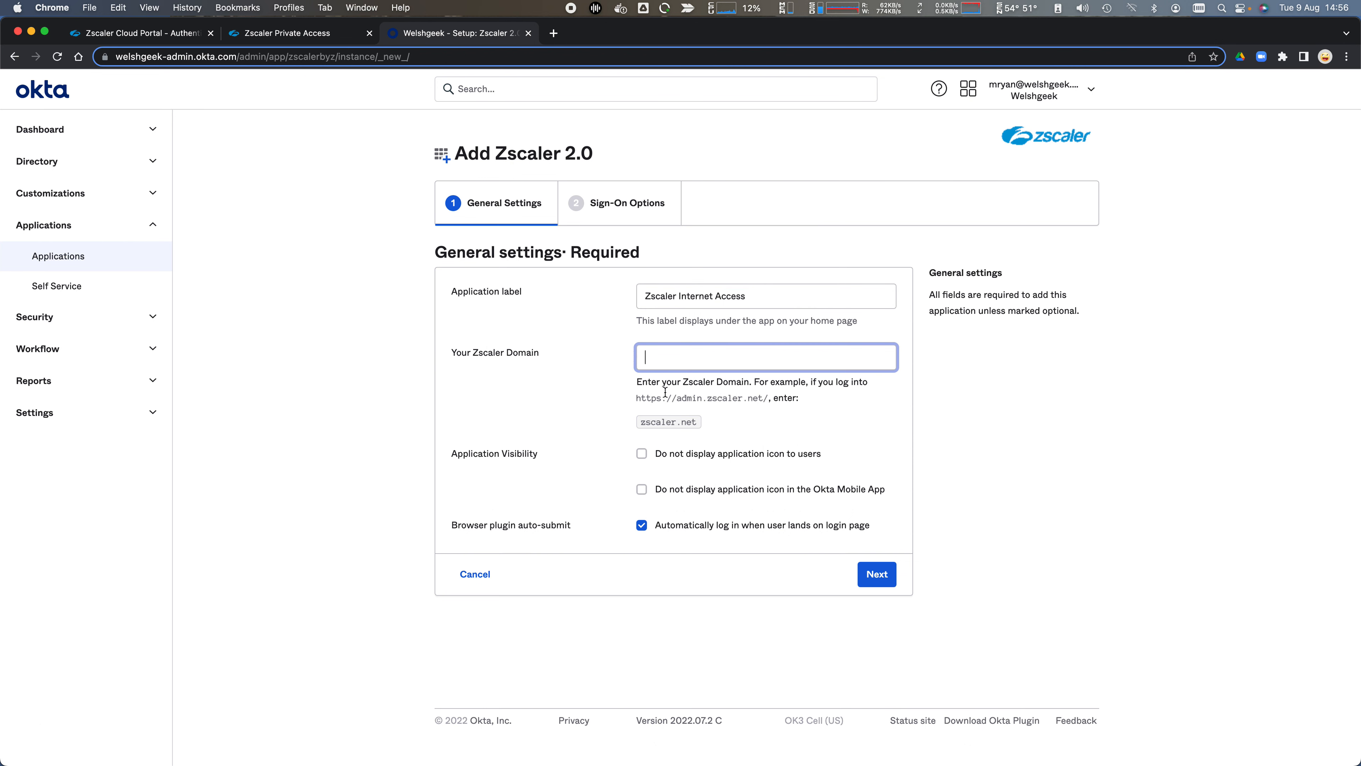
# Set the Zscaler domain to zscalertwo.net, check it against the Zscaler admin portal's address, and continue to the sign-on options.
pyautogui.write('zsca')
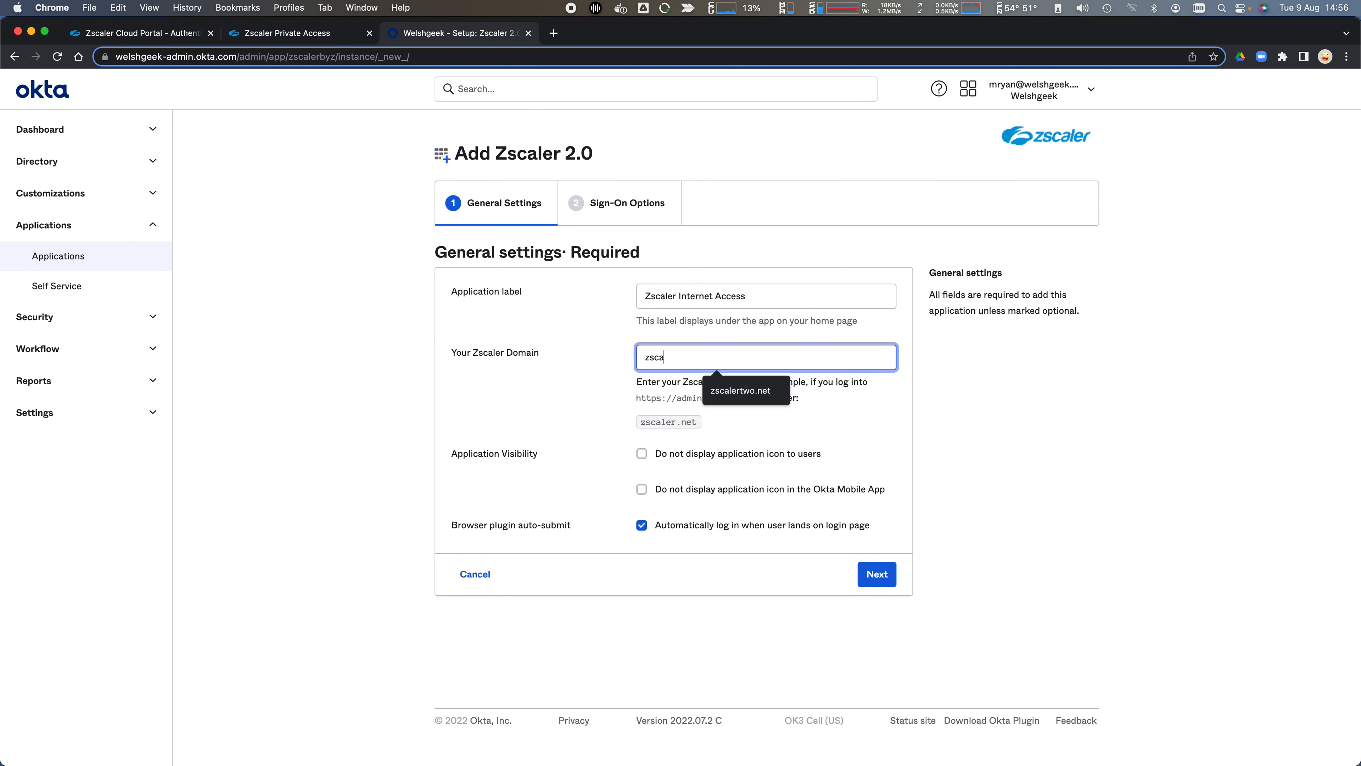
pyautogui.write('lertwo.net')
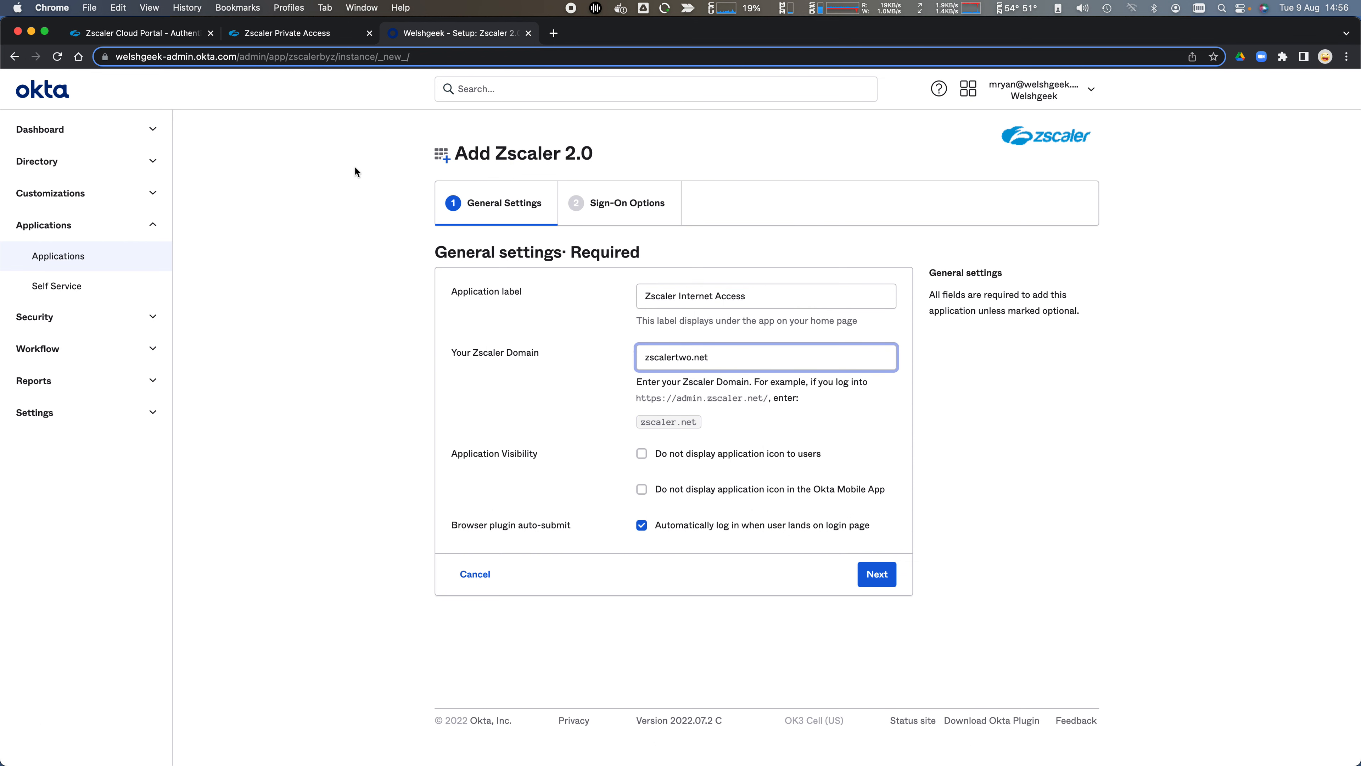
pyautogui.click(172, 29)
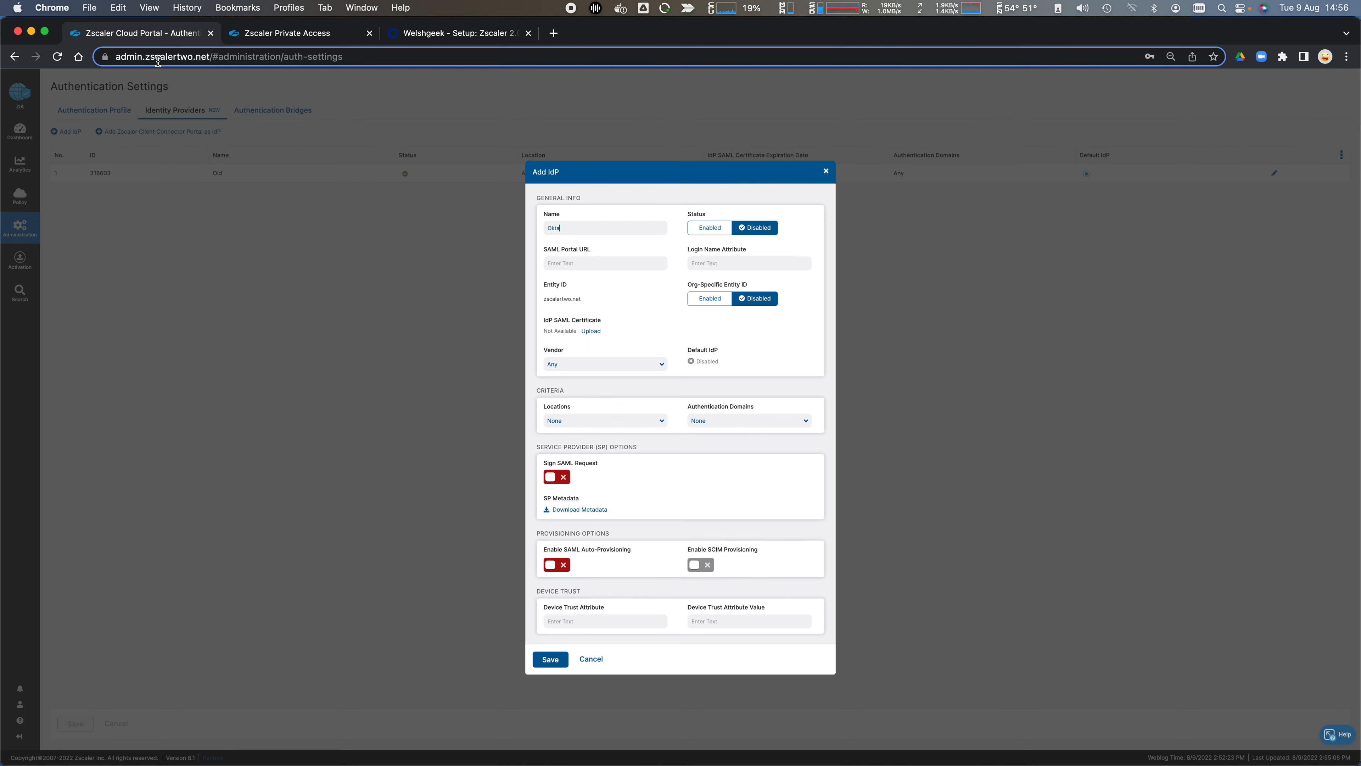
pyautogui.click(458, 40)
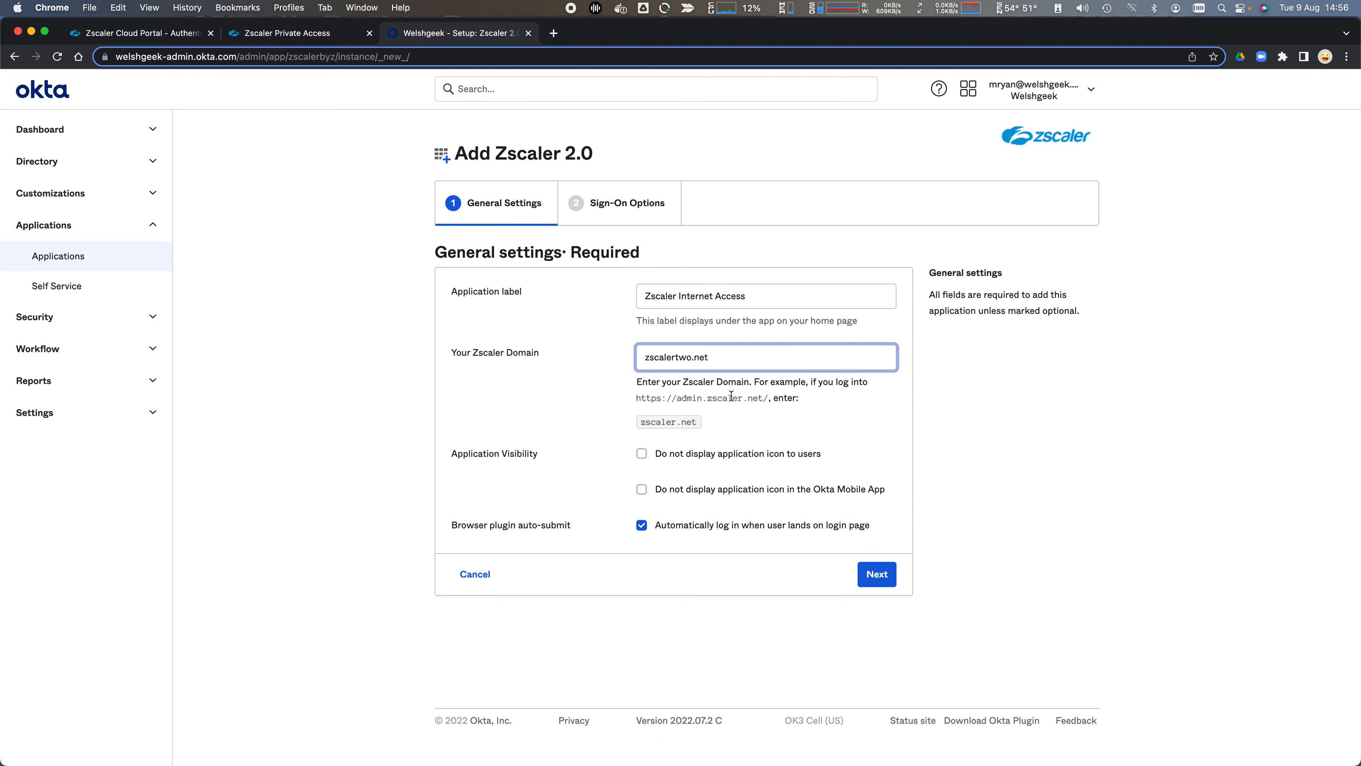
pyautogui.click(877, 578)
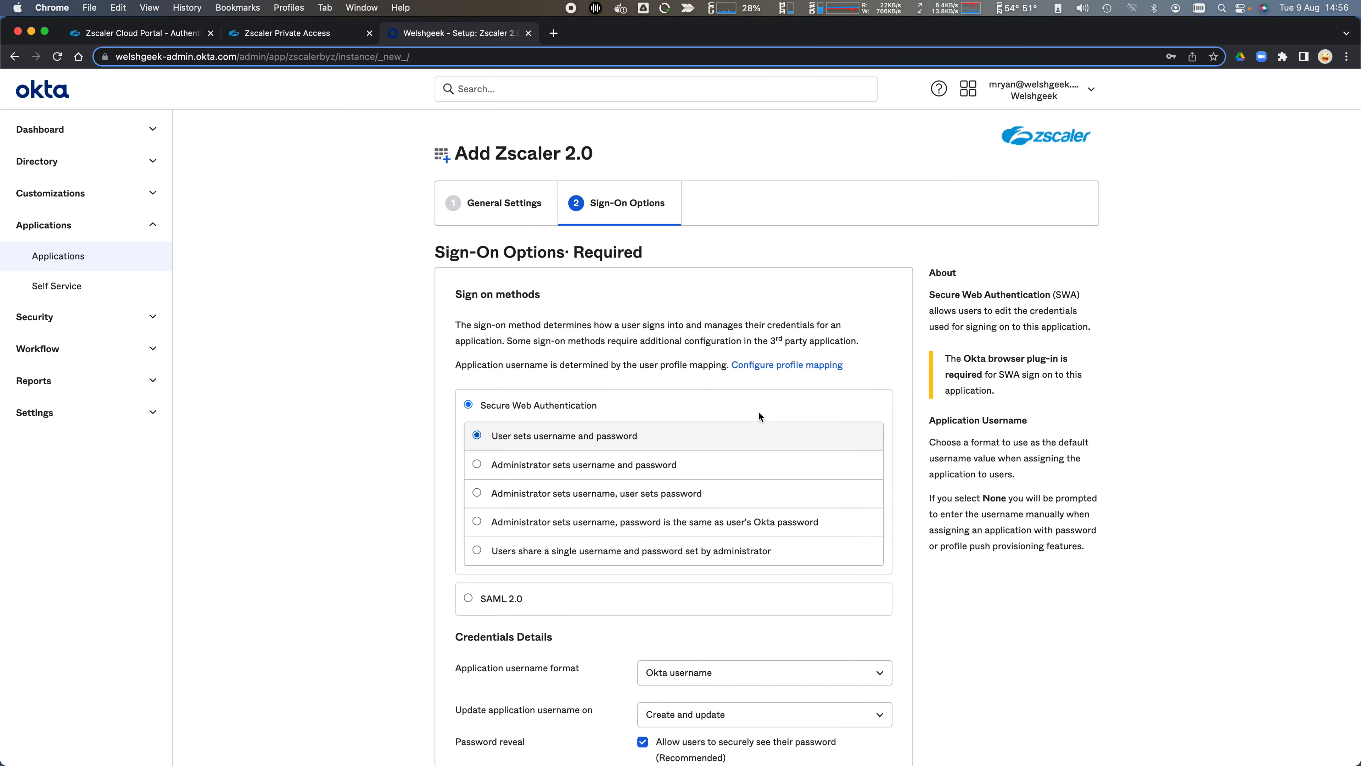
# Choose SAML 2.0 as the sign-on method and expand its optional attributes.
pyautogui.click(504, 598)
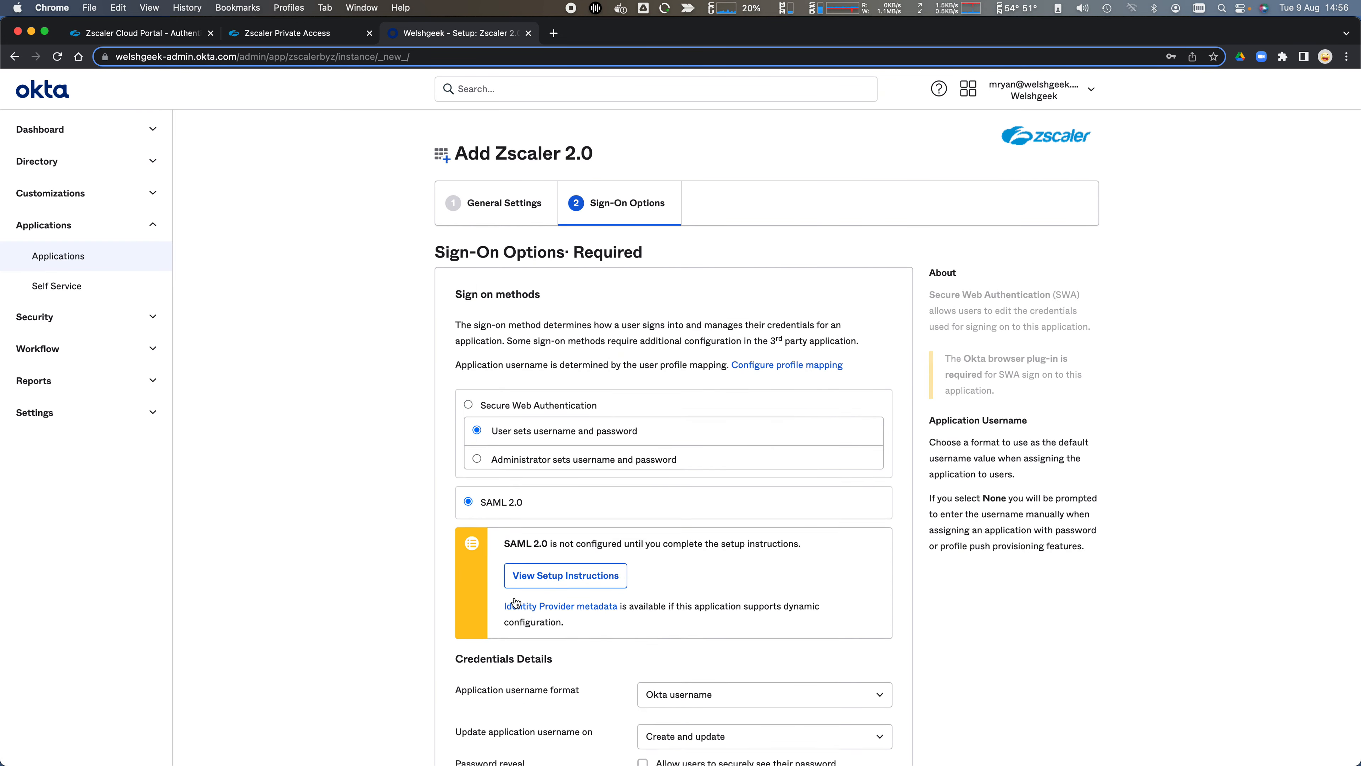
pyautogui.scroll(-7, 515, 602)
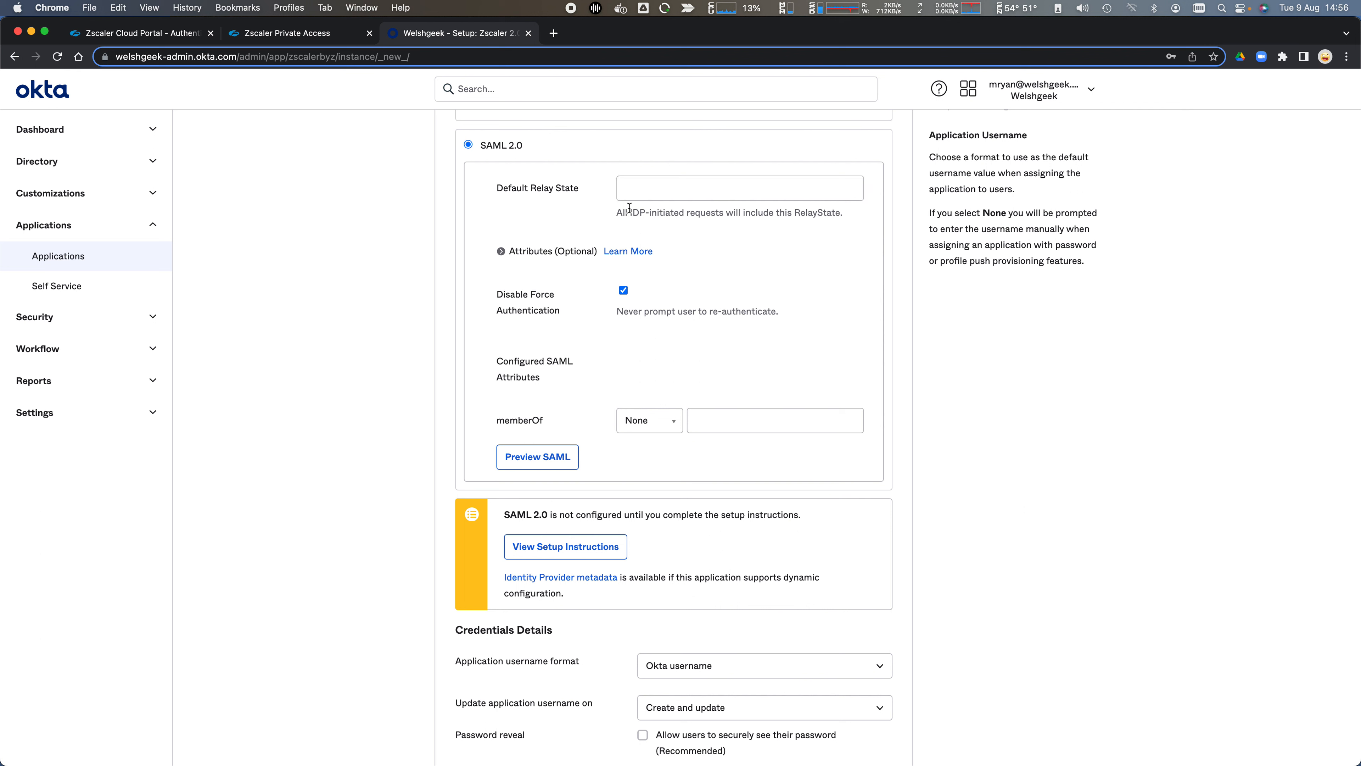
pyautogui.moveTo(628, 211); pyautogui.dragTo(695, 213)
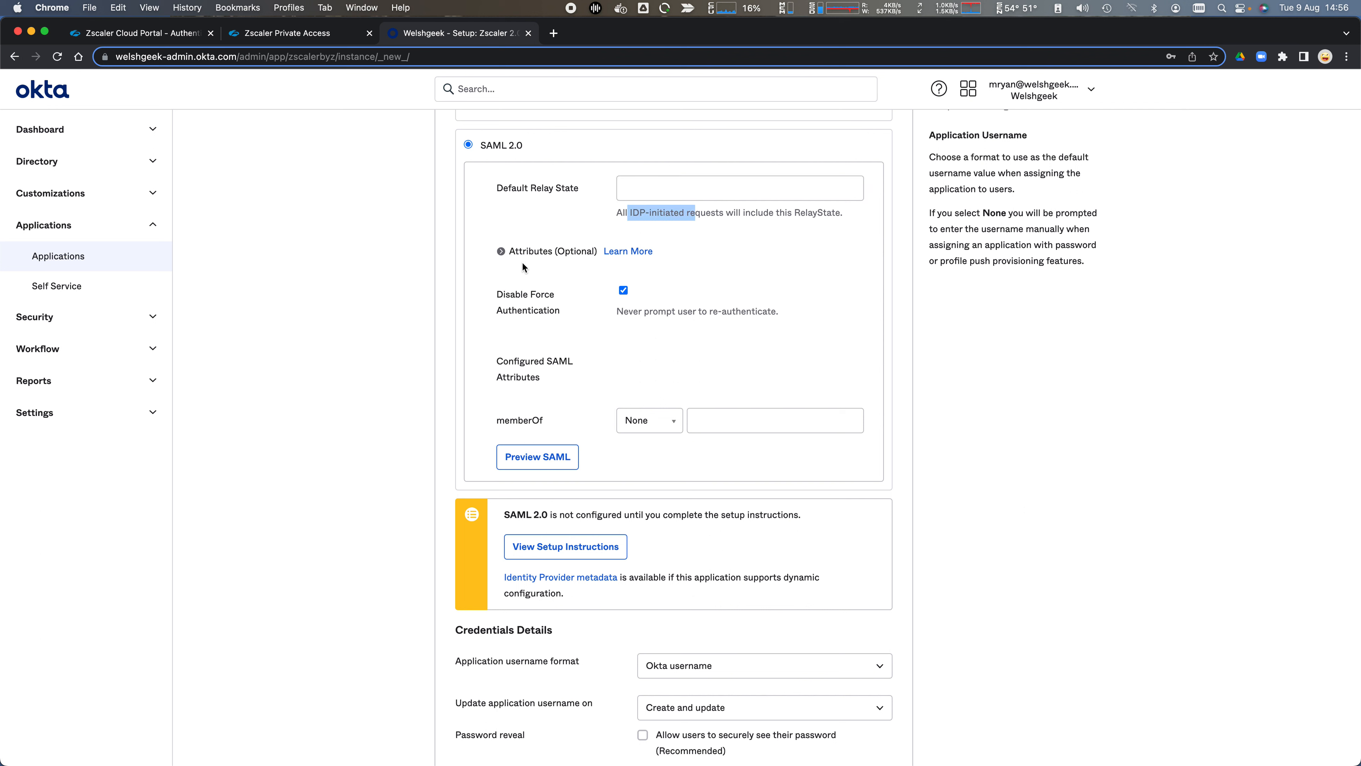
pyautogui.click(501, 251)
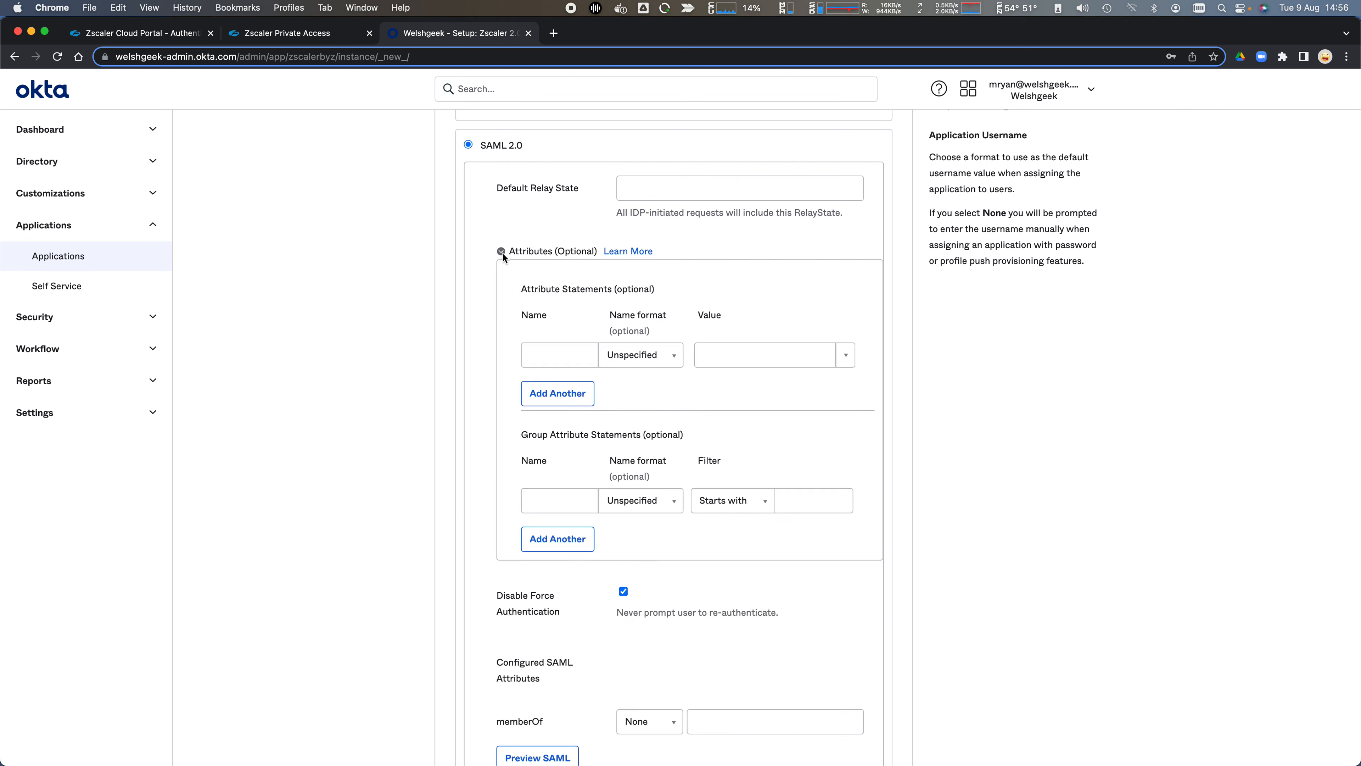
# Add a second attribute statement row and map displayName to user.firstName + ' ' + user.lastName in the first row.
pyautogui.click(560, 390)
pyautogui.click(566, 355)
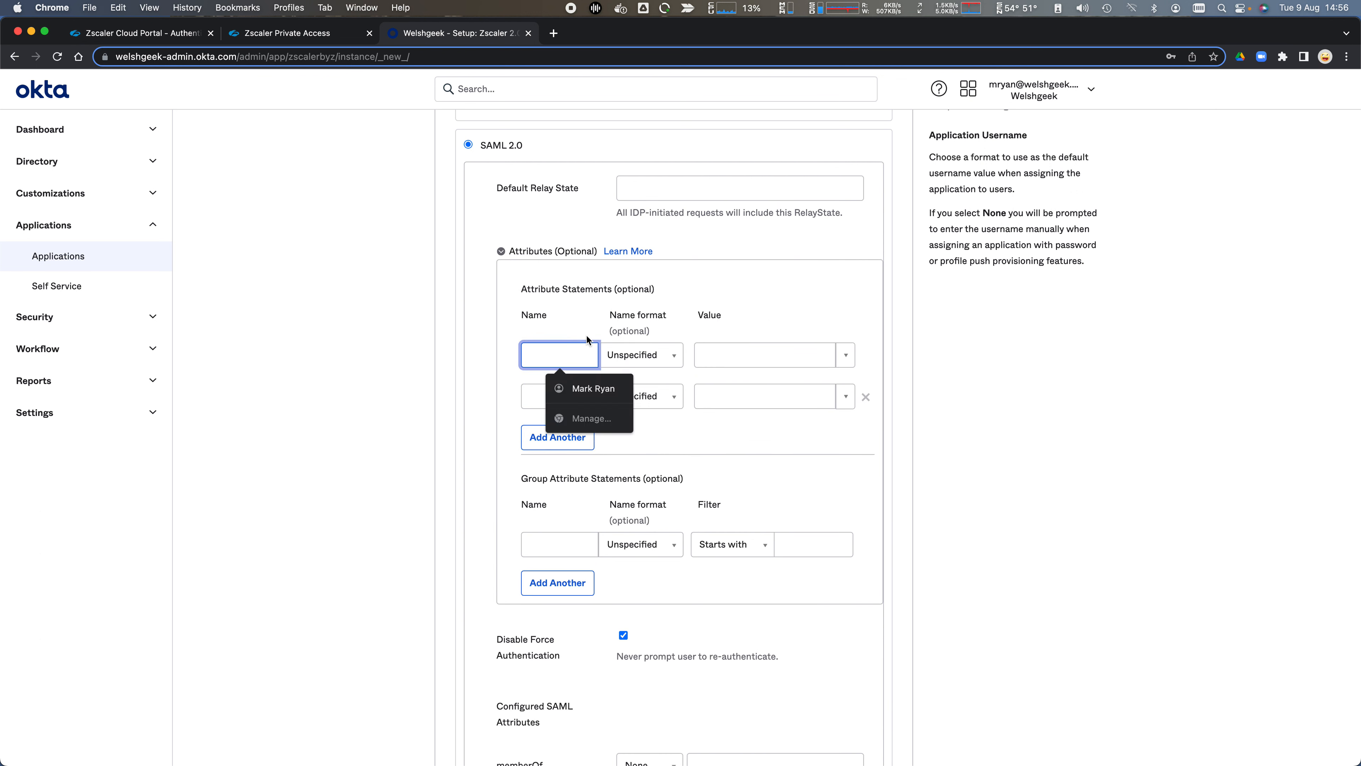
pyautogui.write('displ')
pyautogui.press('Down')
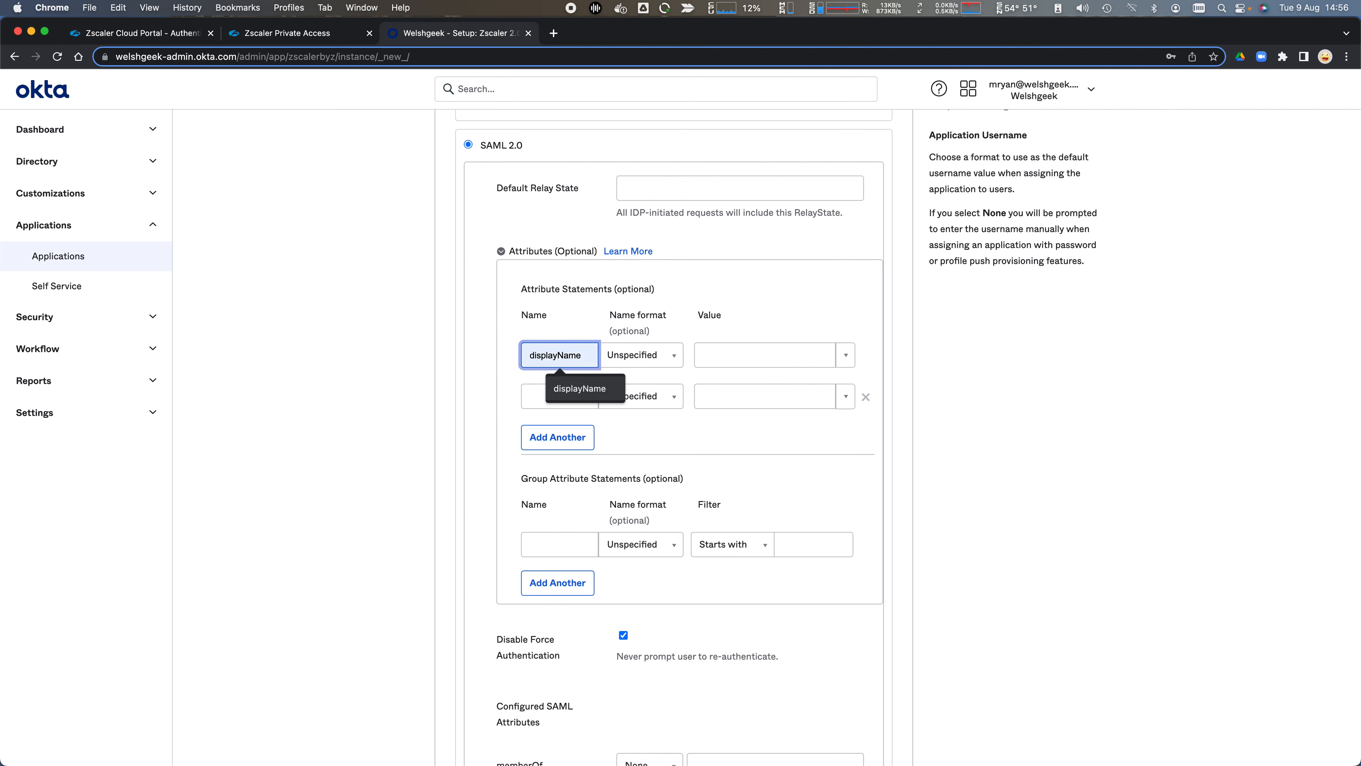
pyautogui.click(596, 390)
pyautogui.click(740, 358)
pyautogui.click(783, 386)
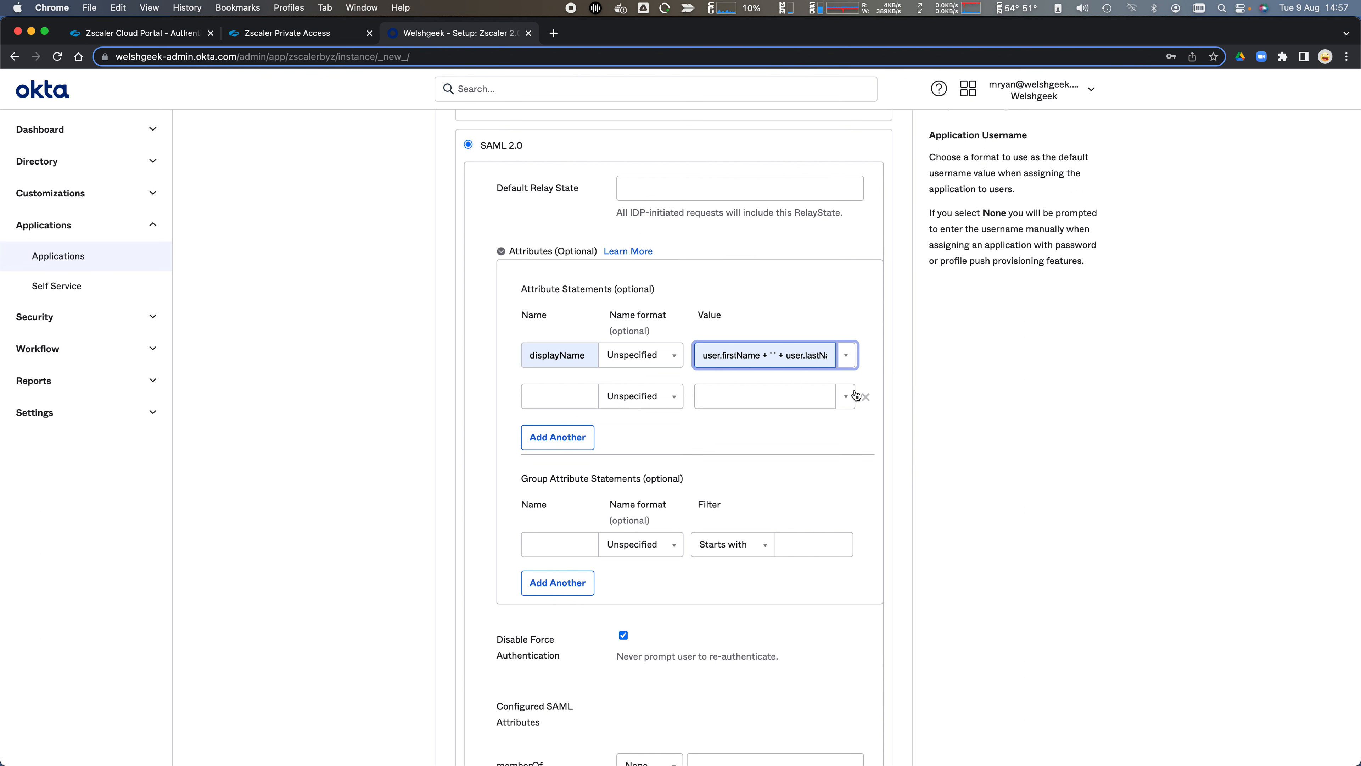
# Map the department attribute to user.department in the second attribute statement row.
pyautogui.click(554, 393)
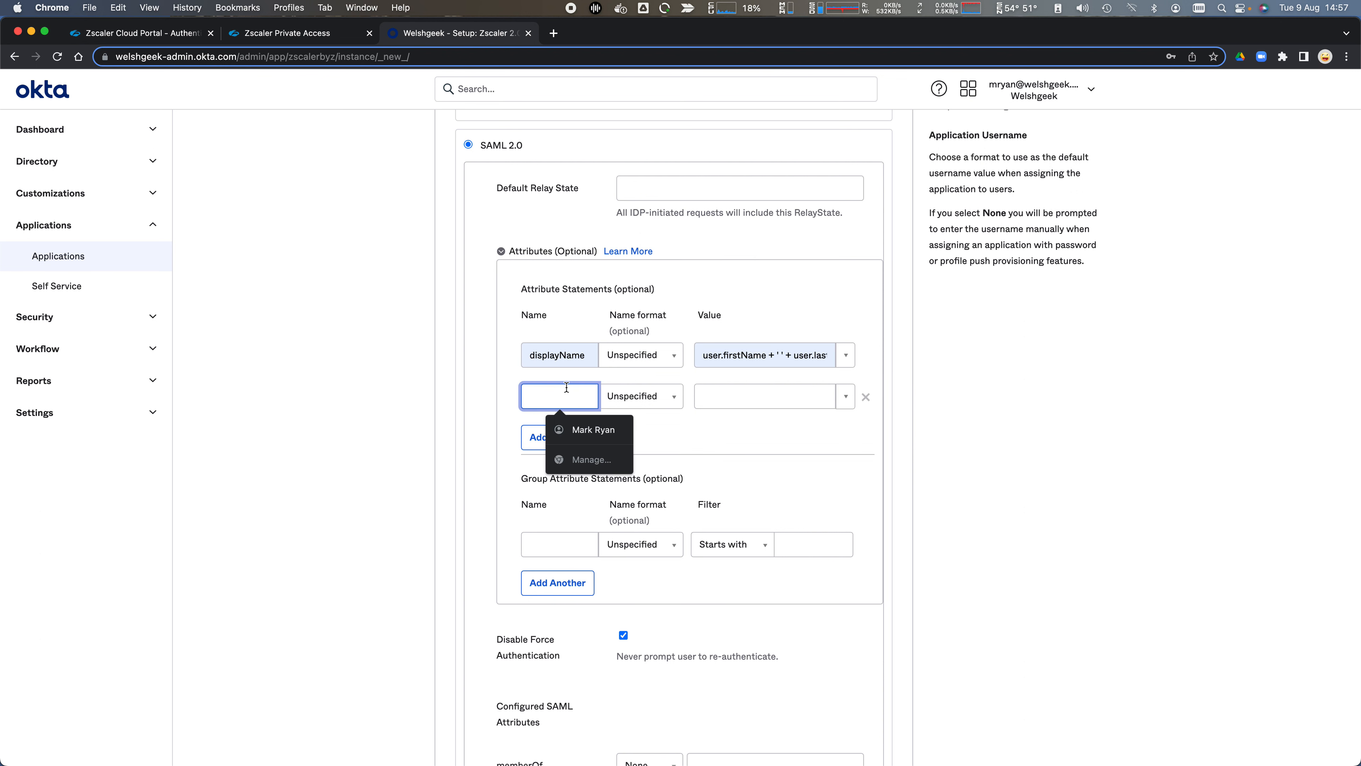
pyautogui.write('dep')
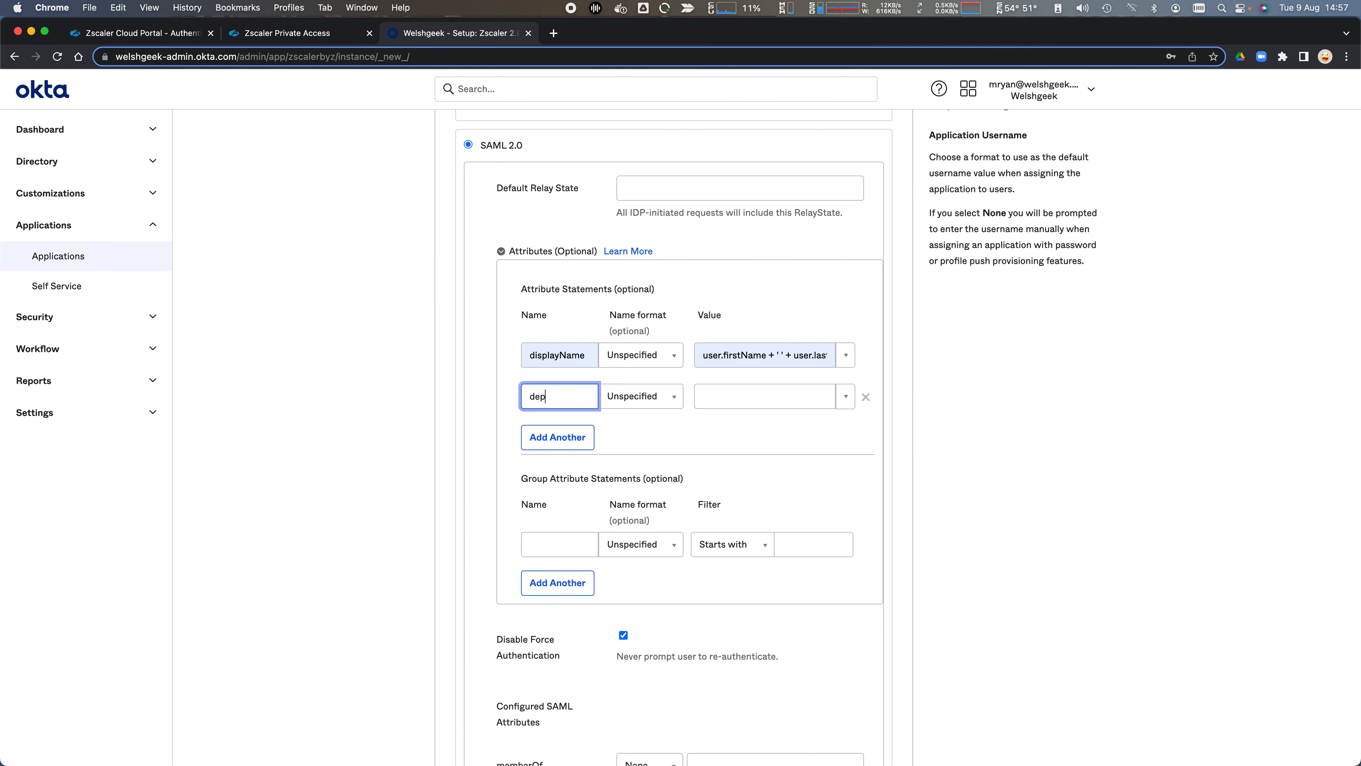
pyautogui.write('artment')
pyautogui.press('Tab')
pyautogui.press('Tab')
pyautogui.write('use')
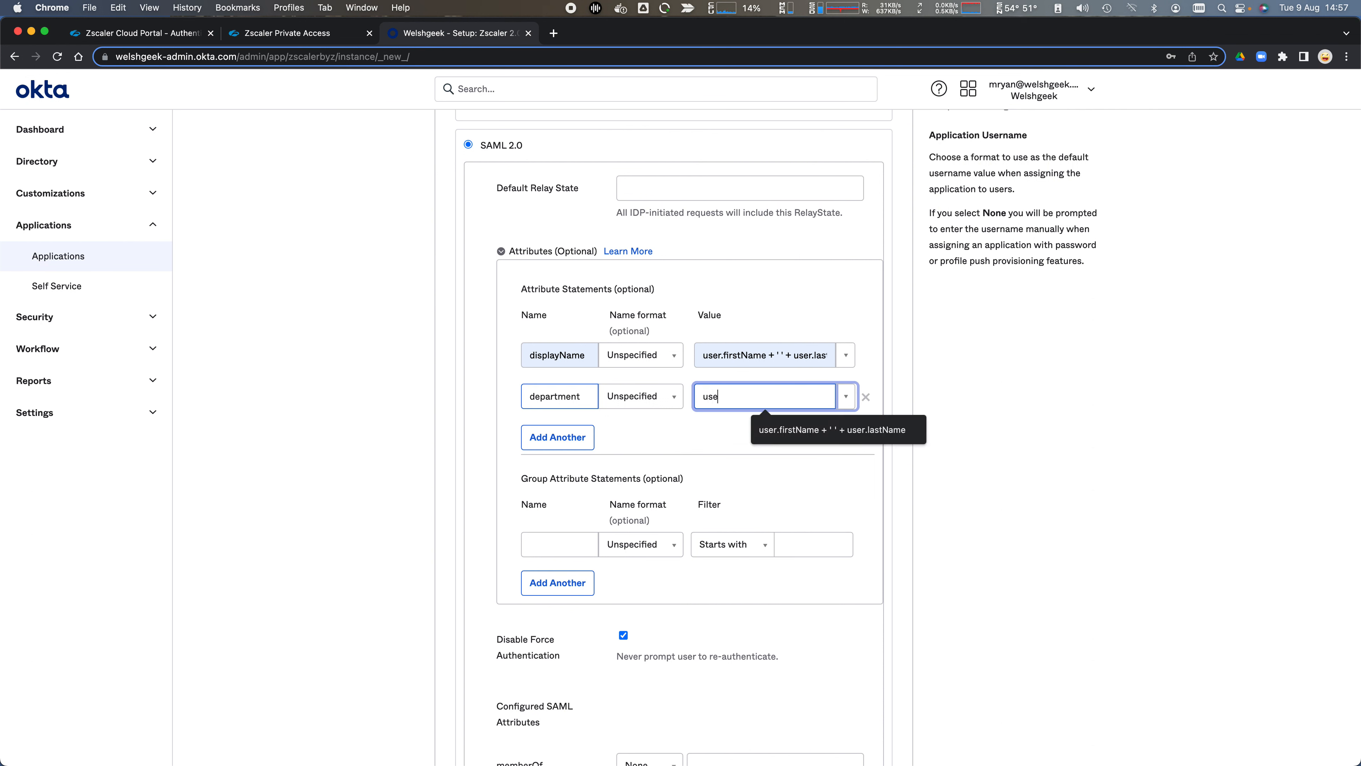
pyautogui.write('r.department')
pyautogui.click(787, 469)
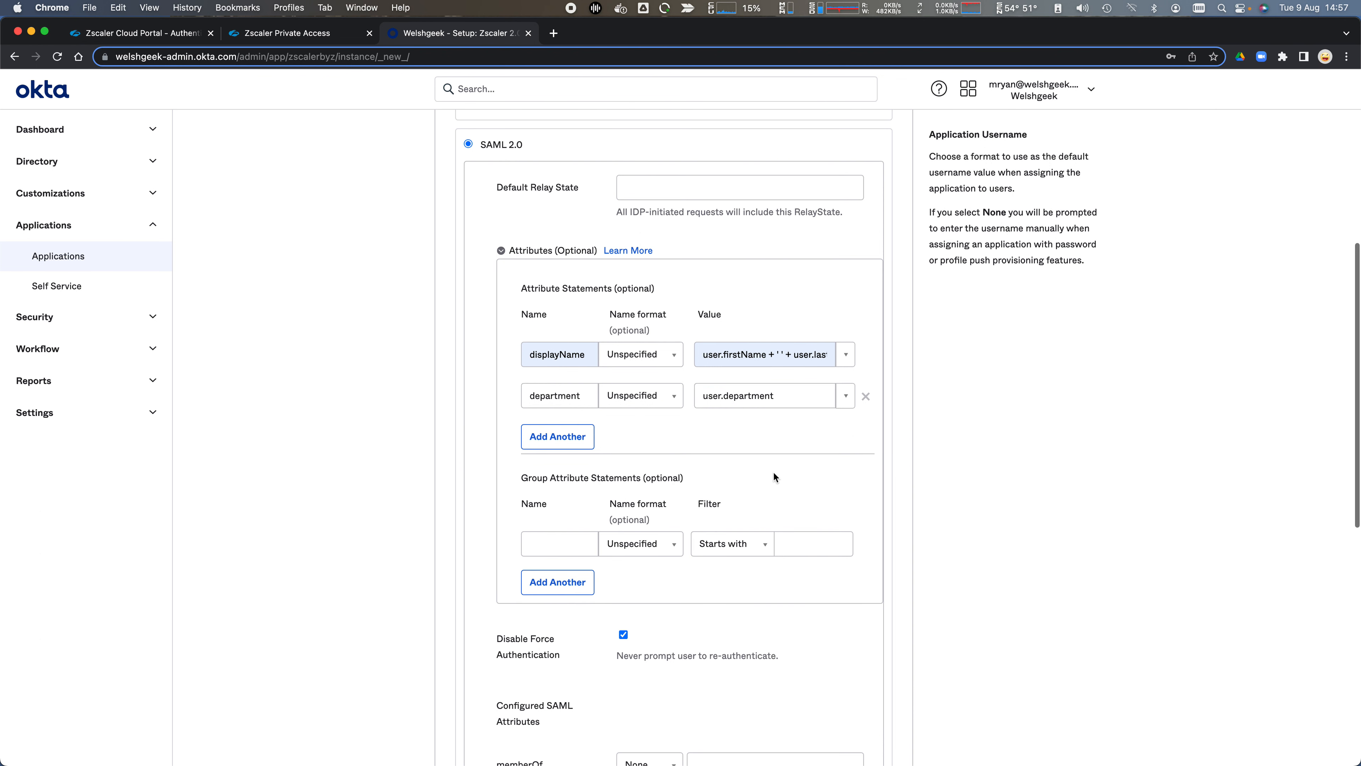
# Configure the memberOf SAML attribute to send groups whose name starts with Internet.
pyautogui.scroll(-3, 772, 474)
pyautogui.scroll(-2, 743, 454)
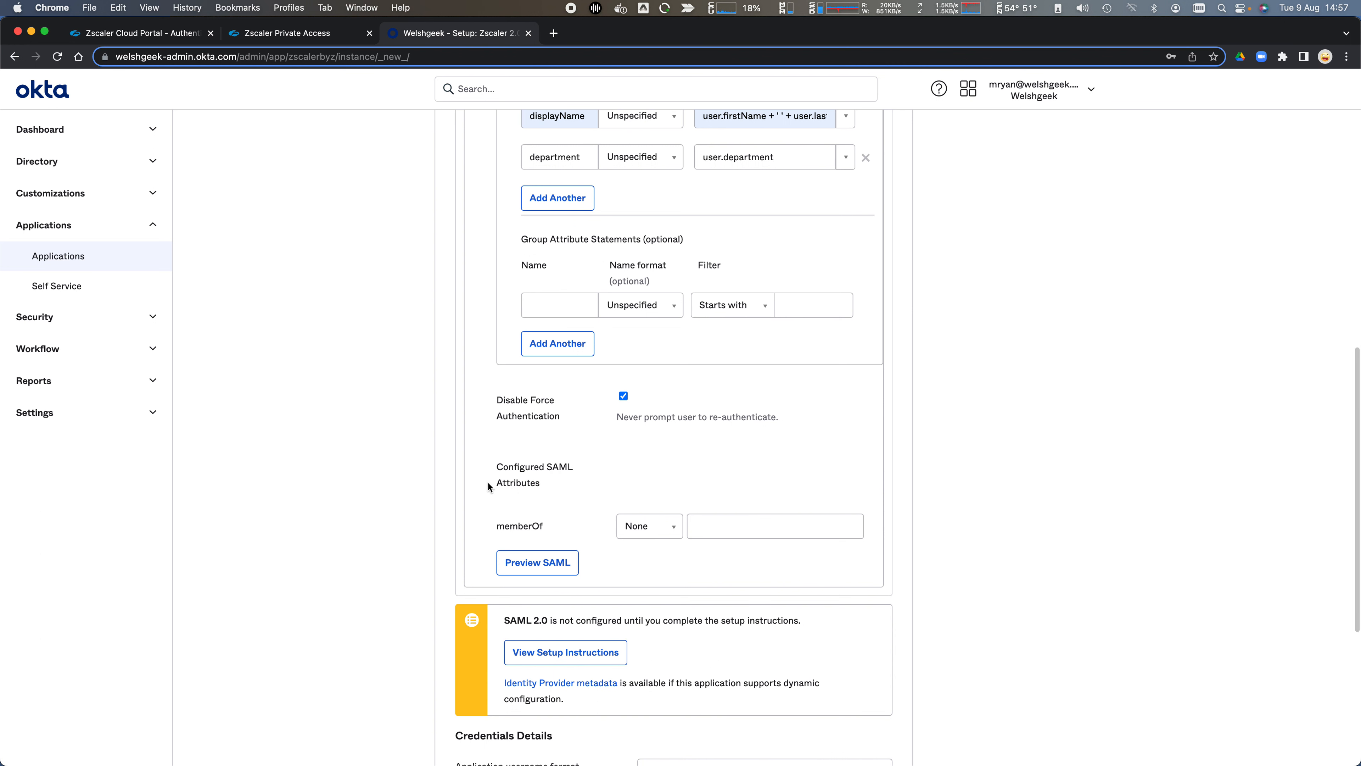
pyautogui.moveTo(503, 467); pyautogui.dragTo(559, 469)
pyautogui.moveTo(498, 525); pyautogui.dragTo(565, 524)
pyautogui.click(559, 507)
pyautogui.click(650, 527)
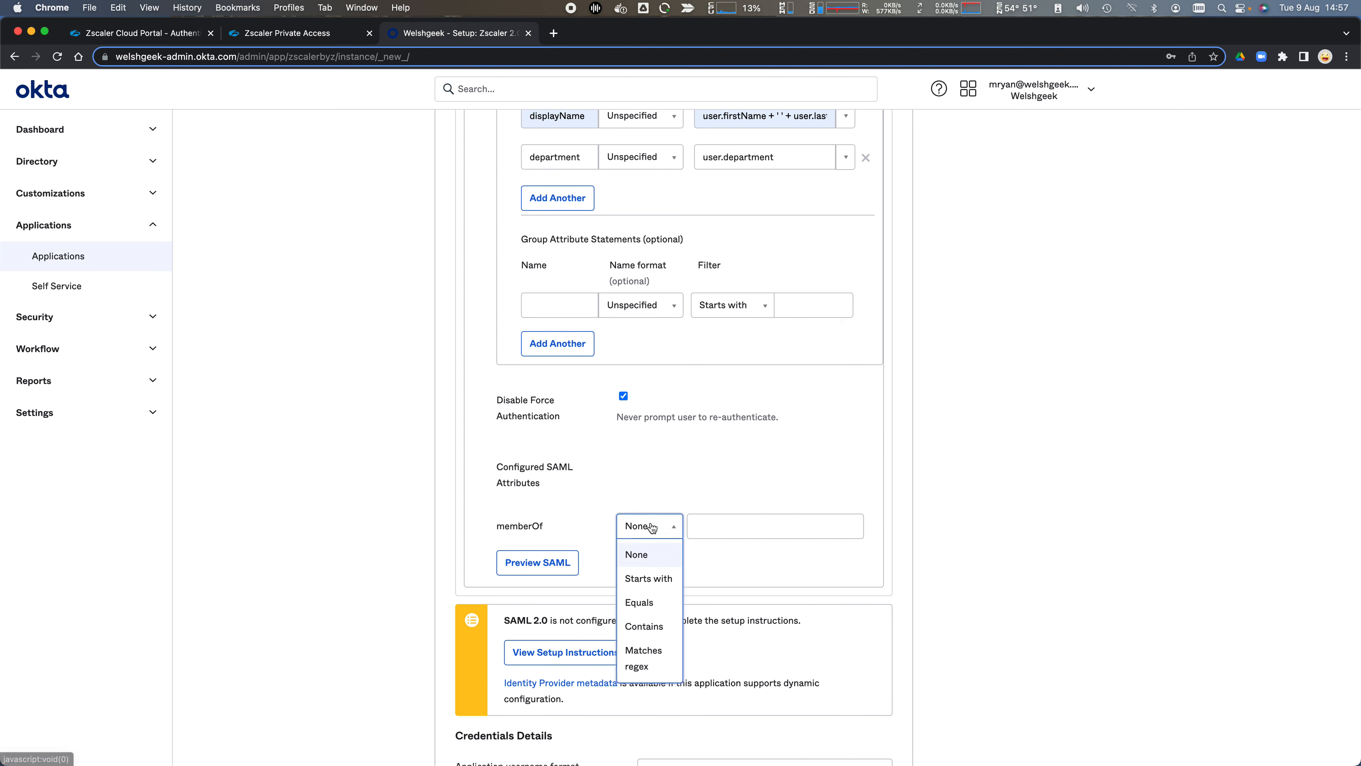
pyautogui.click(659, 579)
pyautogui.click(710, 527)
pyautogui.write('Internet')
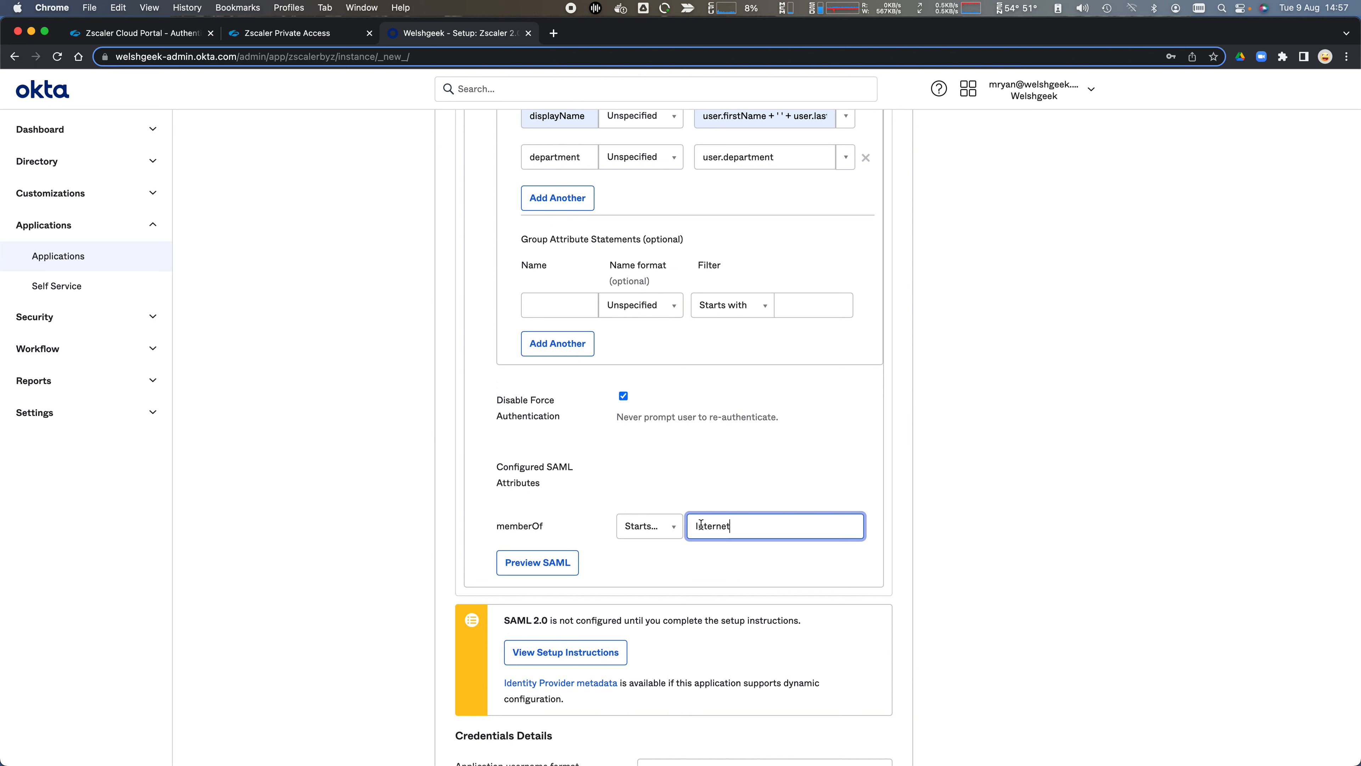
pyautogui.click(755, 500)
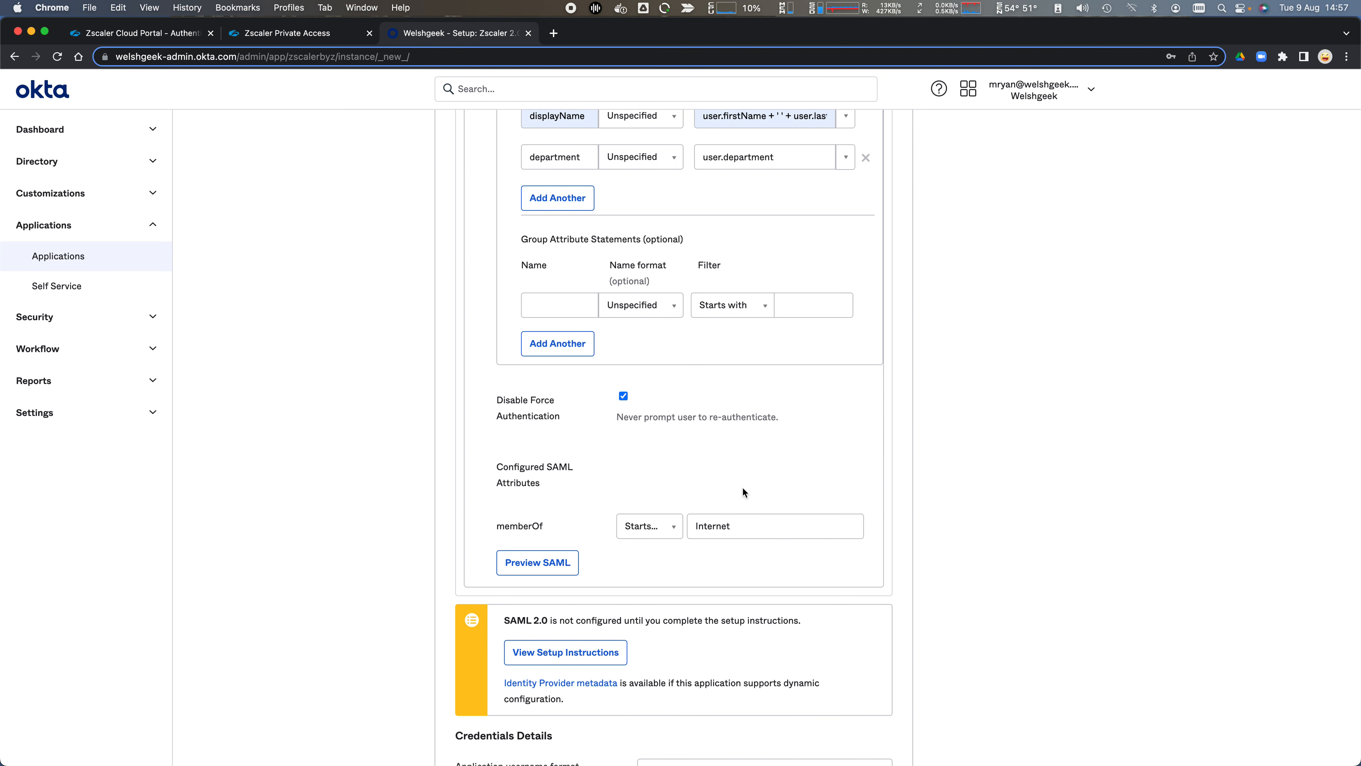
pyautogui.scroll(-5, 742, 489)
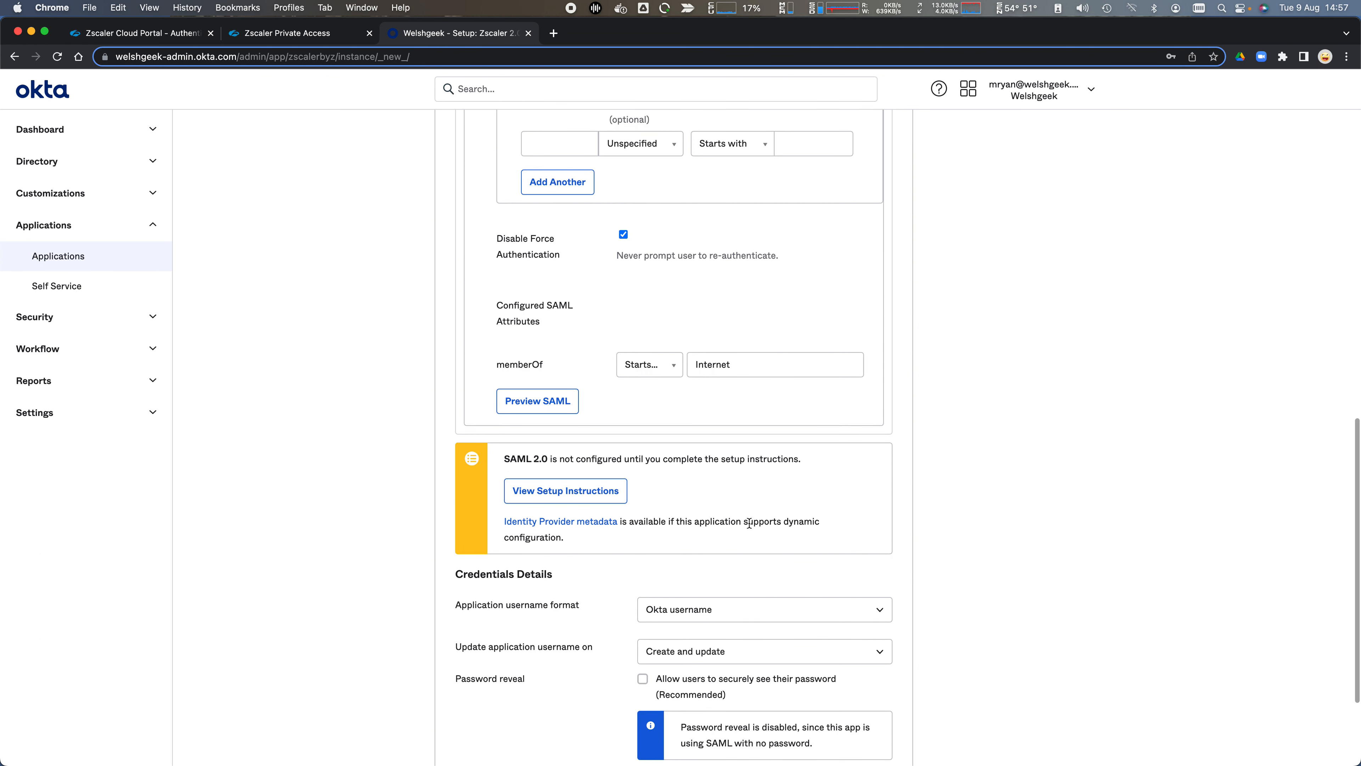
pyautogui.scroll(-2, 750, 524)
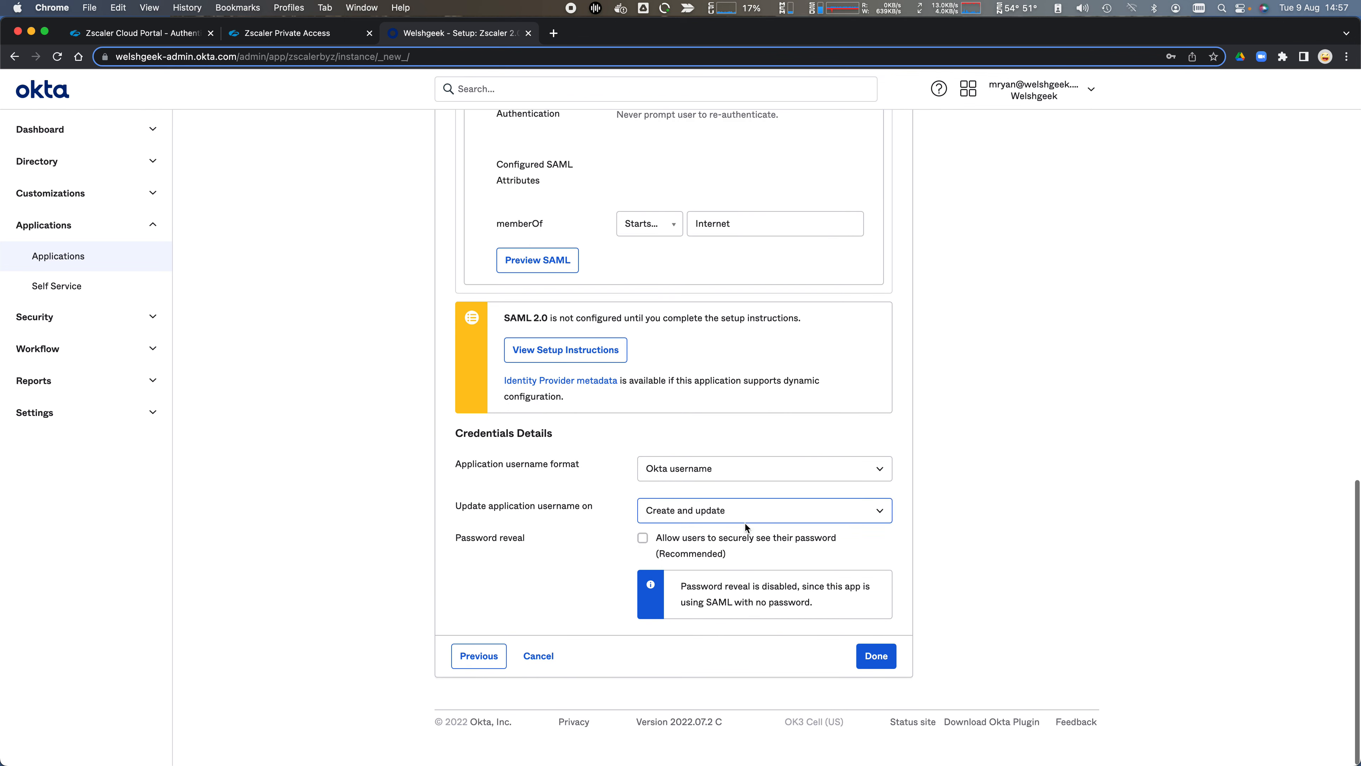
# Finish adding the Zscaler 2.0 application and open its SAML setup instructions from the sign-on settings.
pyautogui.click(881, 663)
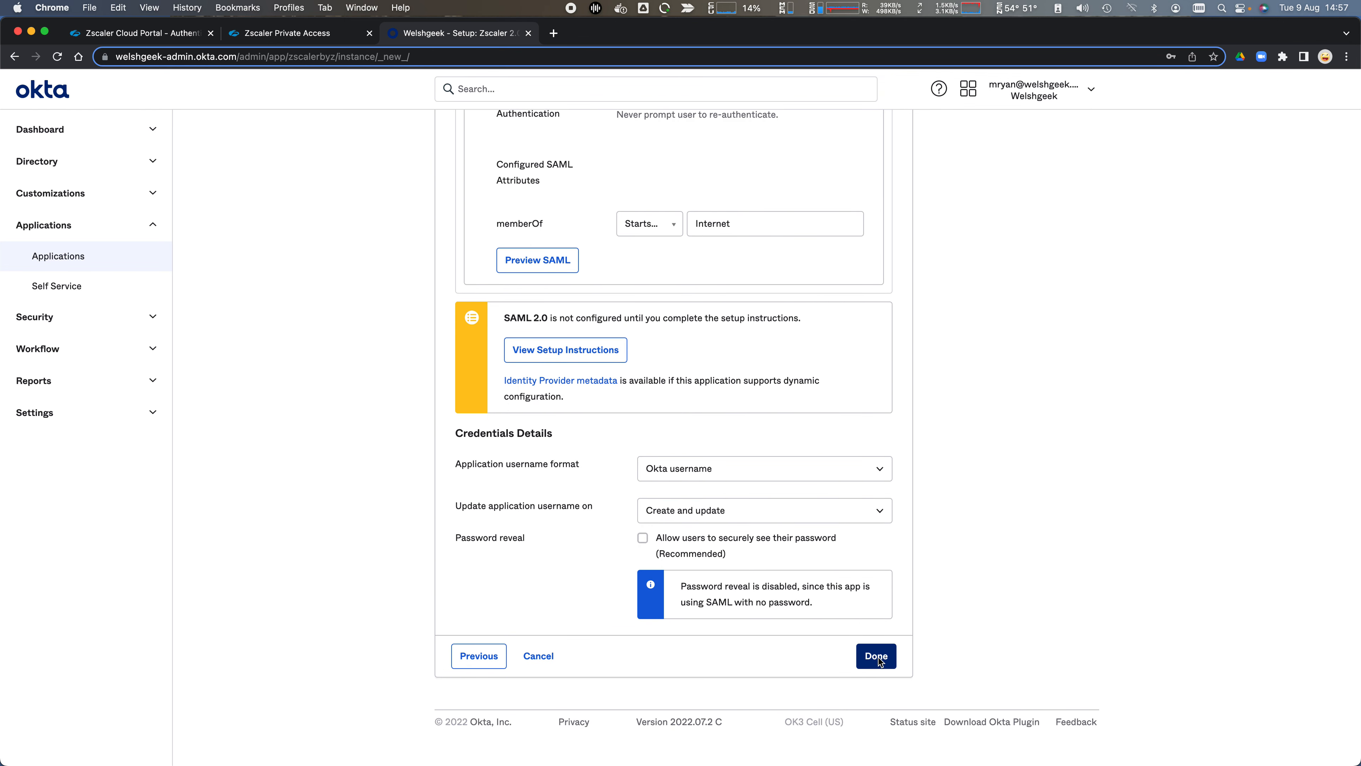
pyautogui.click(880, 662)
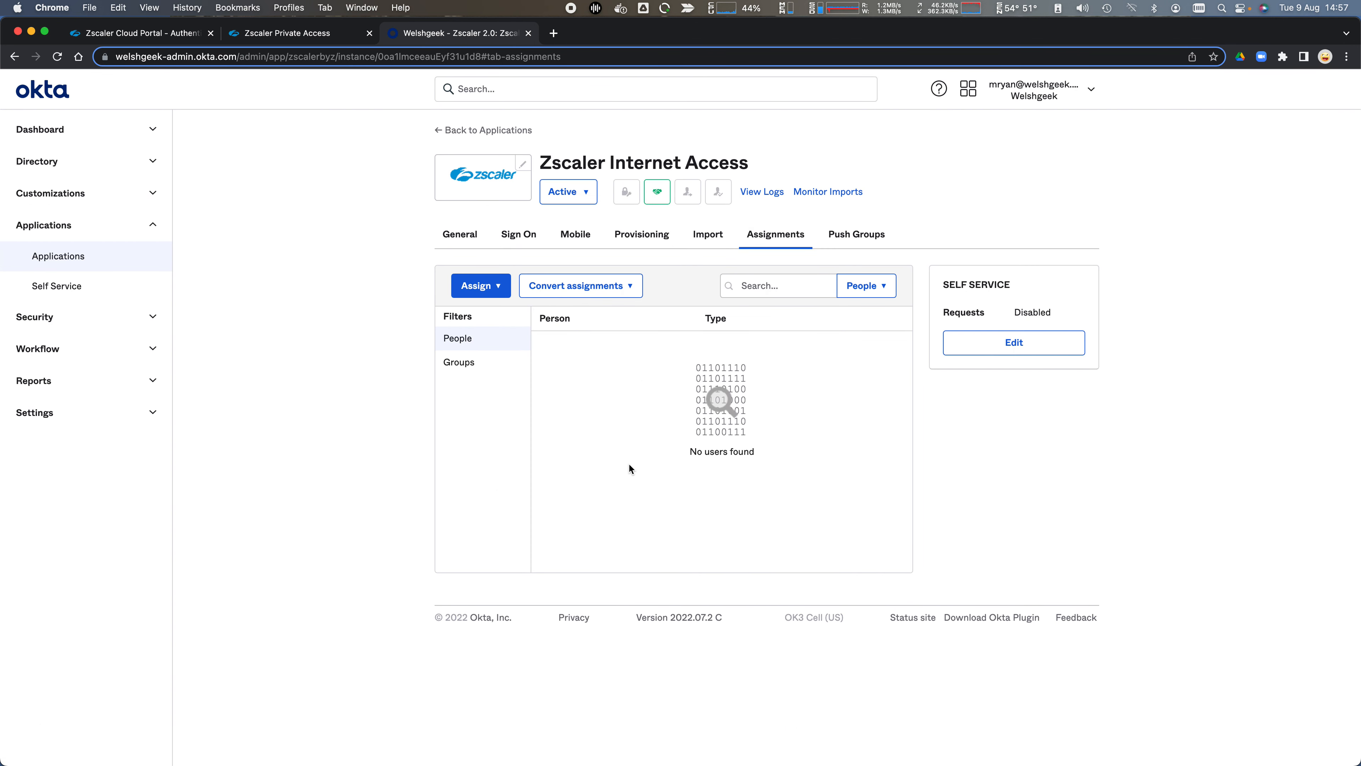
pyautogui.click(520, 235)
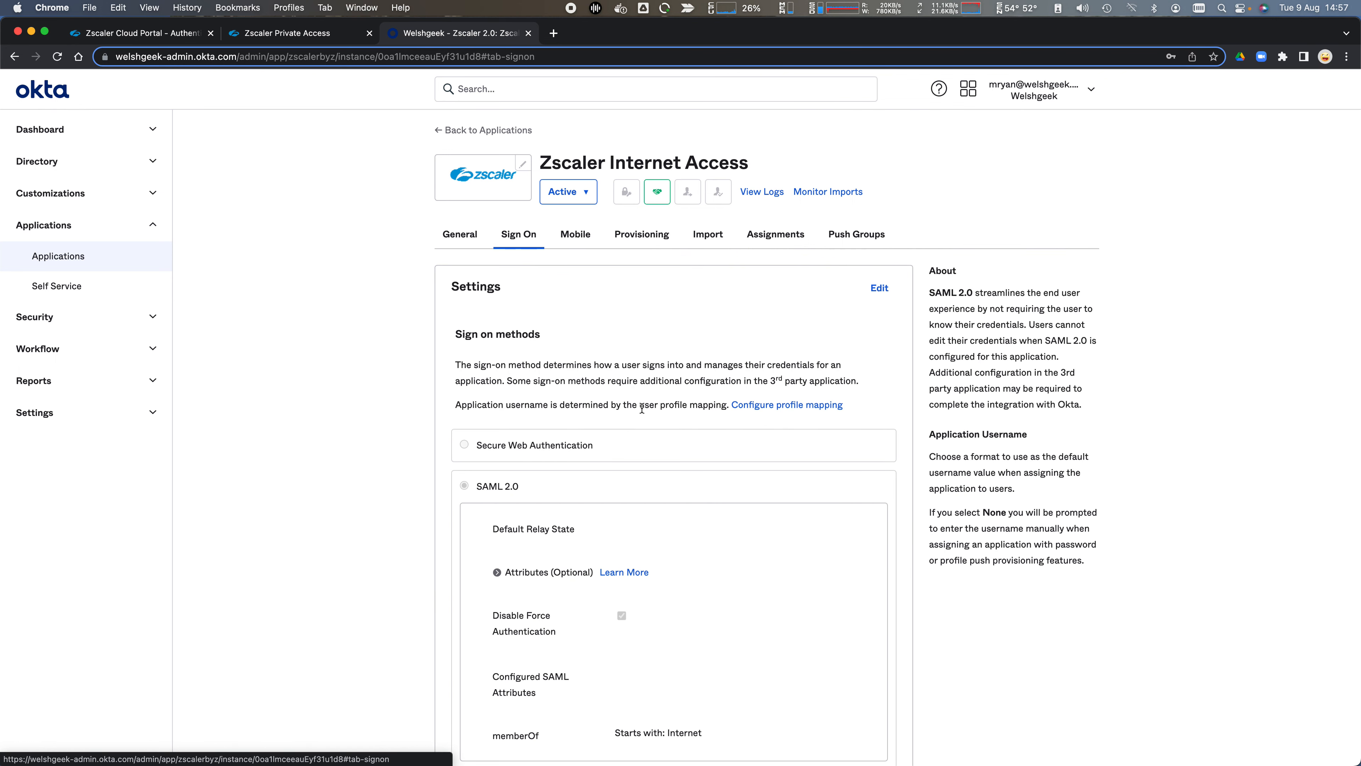
pyautogui.click(772, 233)
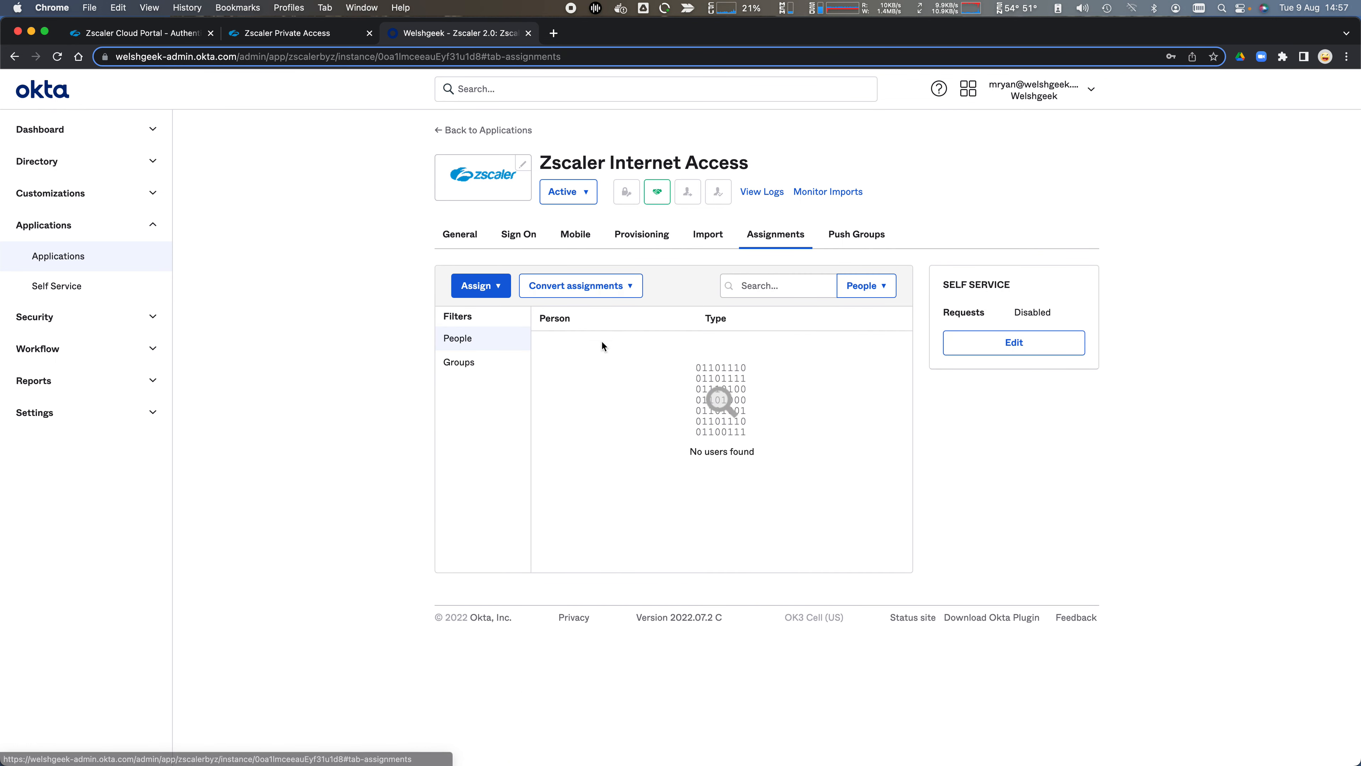
pyautogui.click(517, 236)
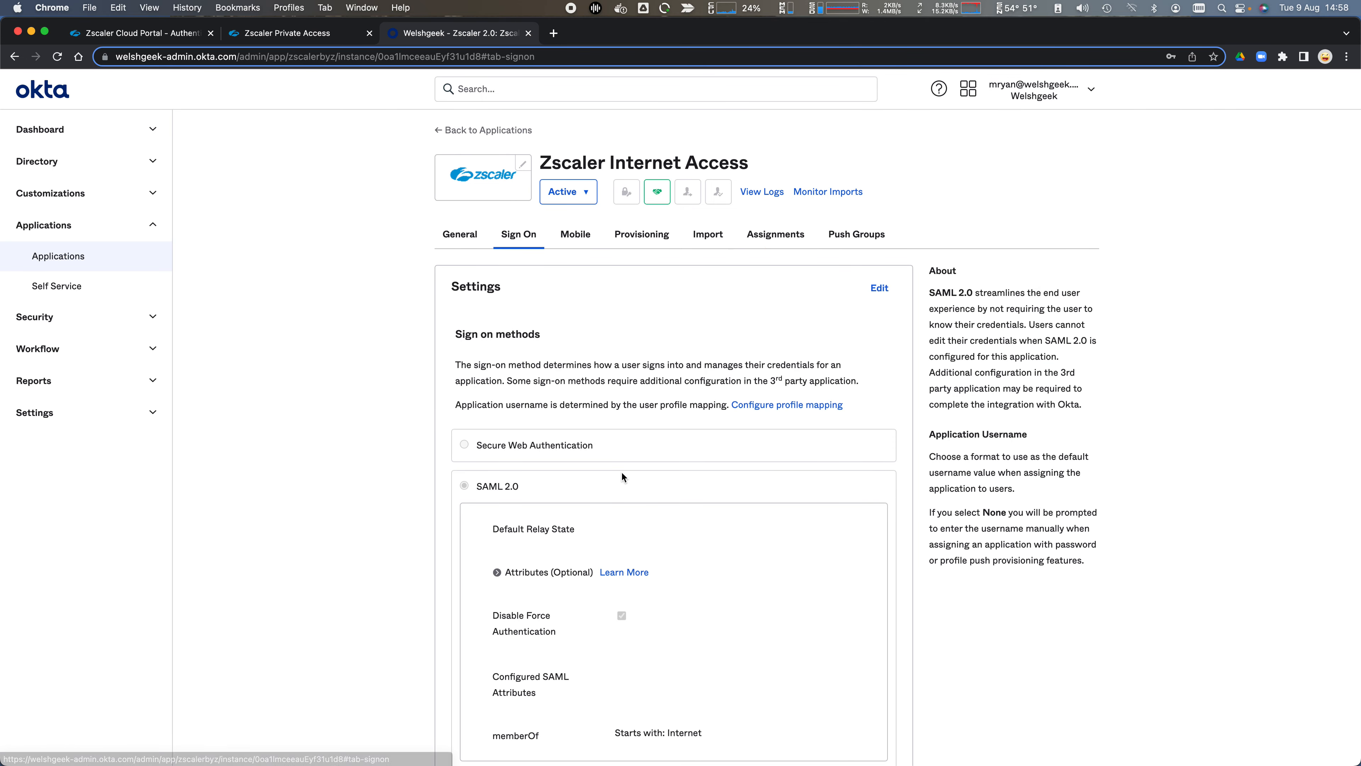
pyautogui.scroll(-10, 615, 515)
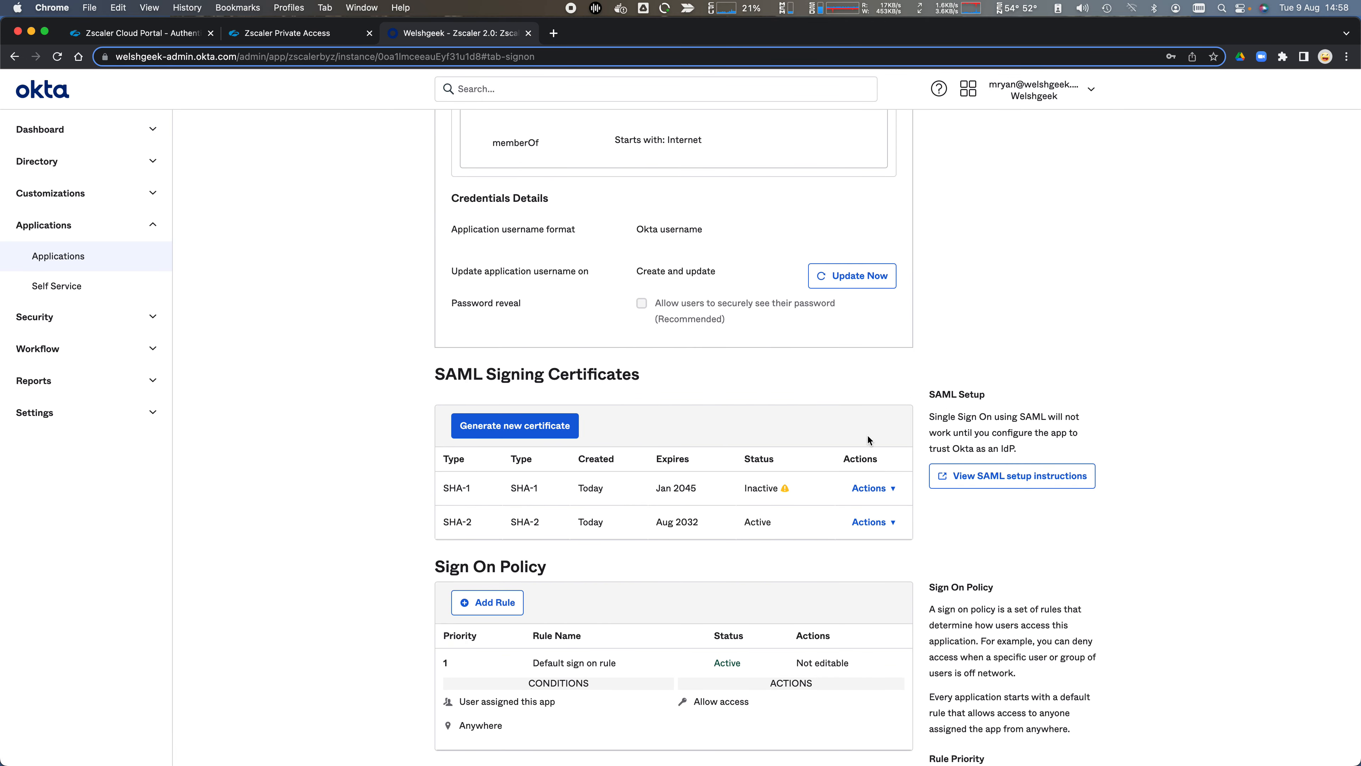
pyautogui.click(1067, 484)
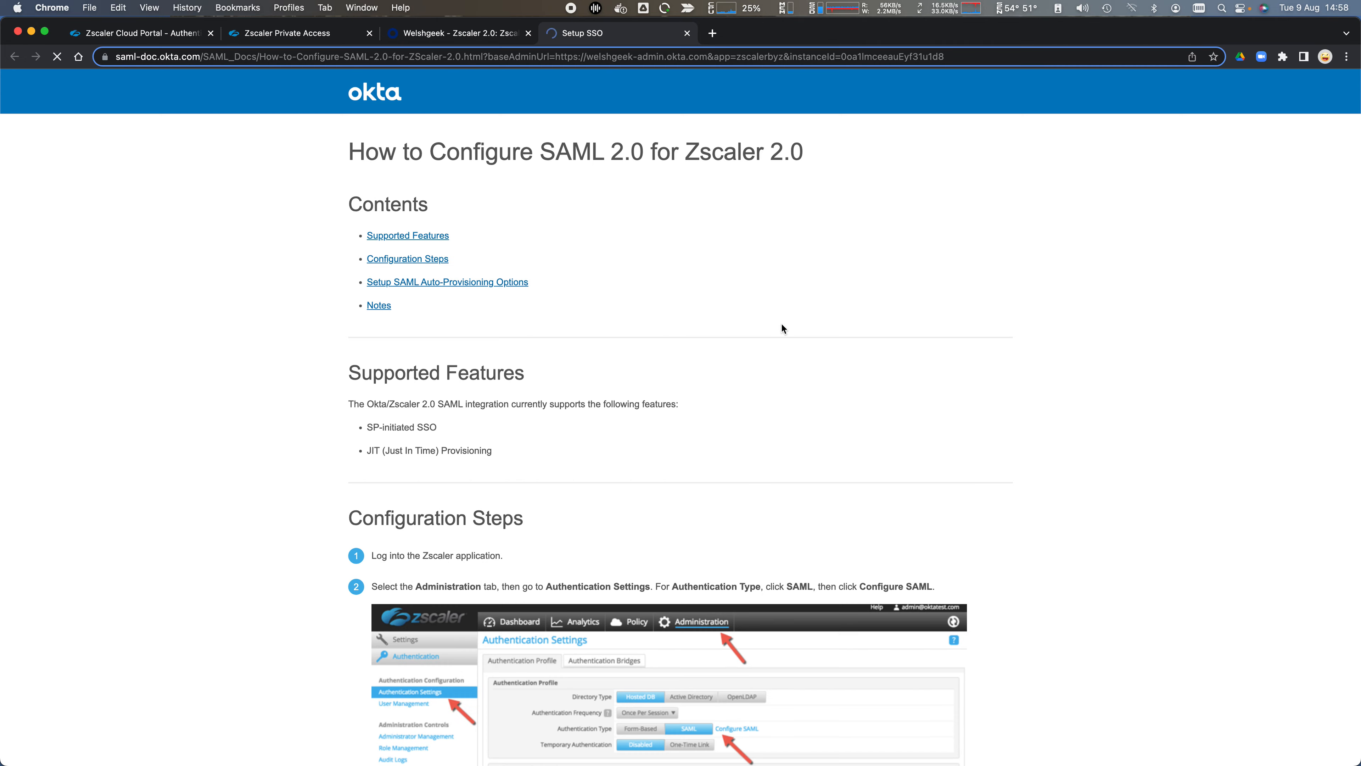
# Copy the SAML Portal URL from the setup instructions into the Zscaler Cloud Portal's Add IdP form and set the Login Name Attribute to NameID.
pyautogui.scroll(-10, 623, 374)
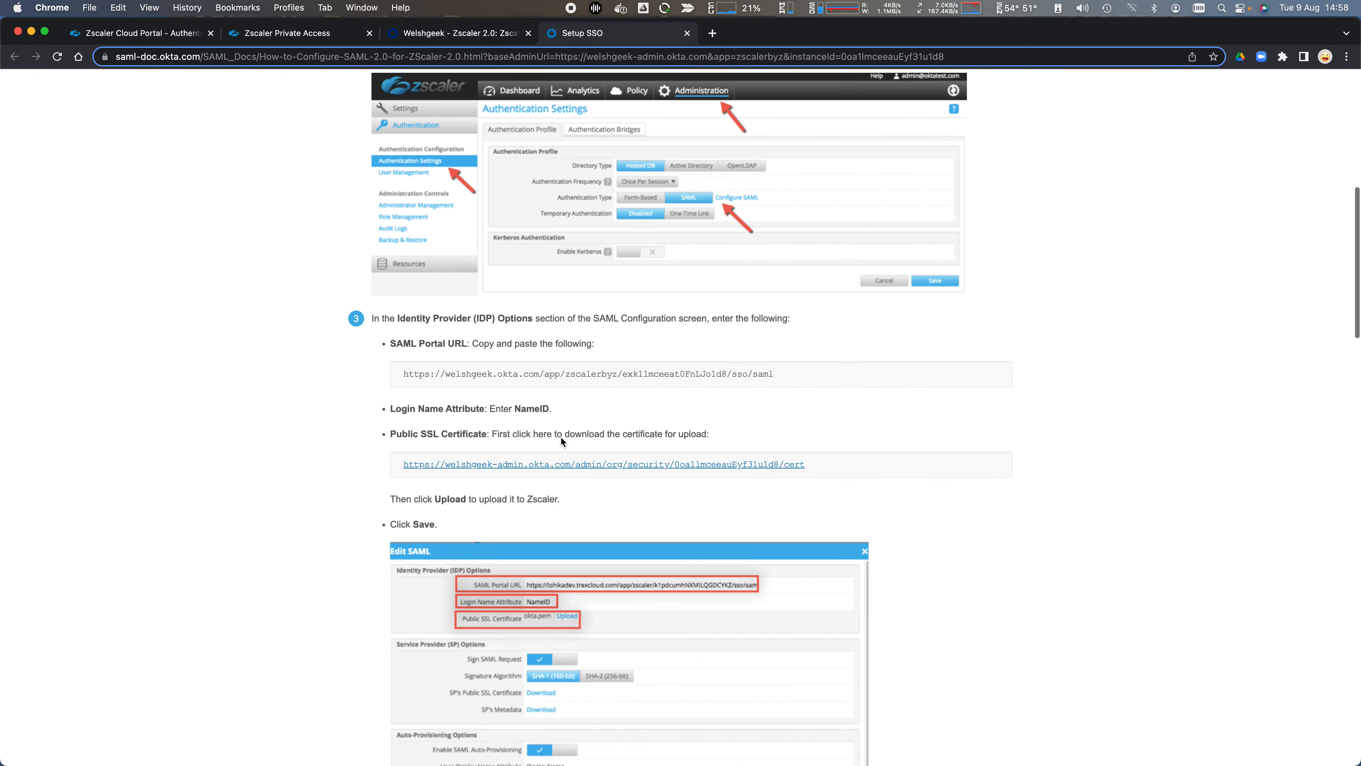
pyautogui.scroll(-3, 502, 398)
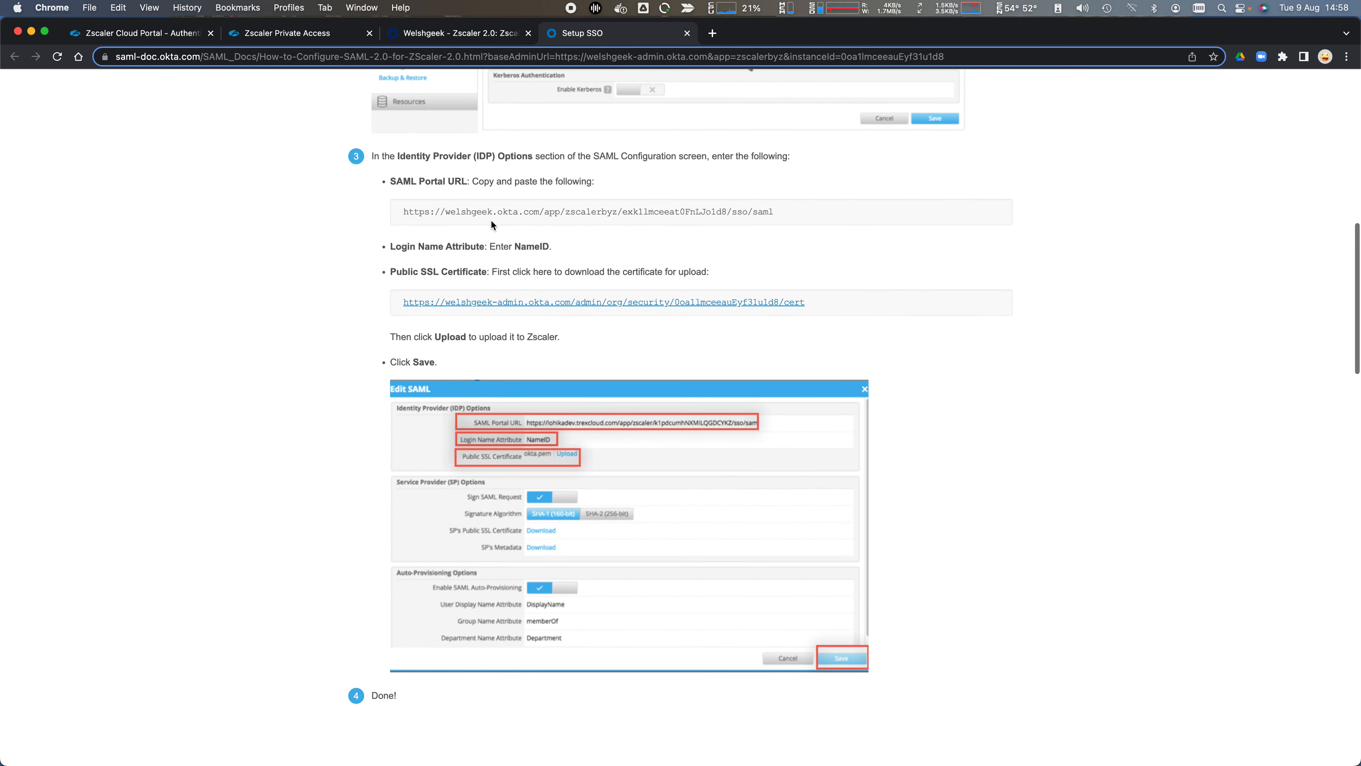
pyautogui.moveTo(404, 212); pyautogui.dragTo(781, 216)
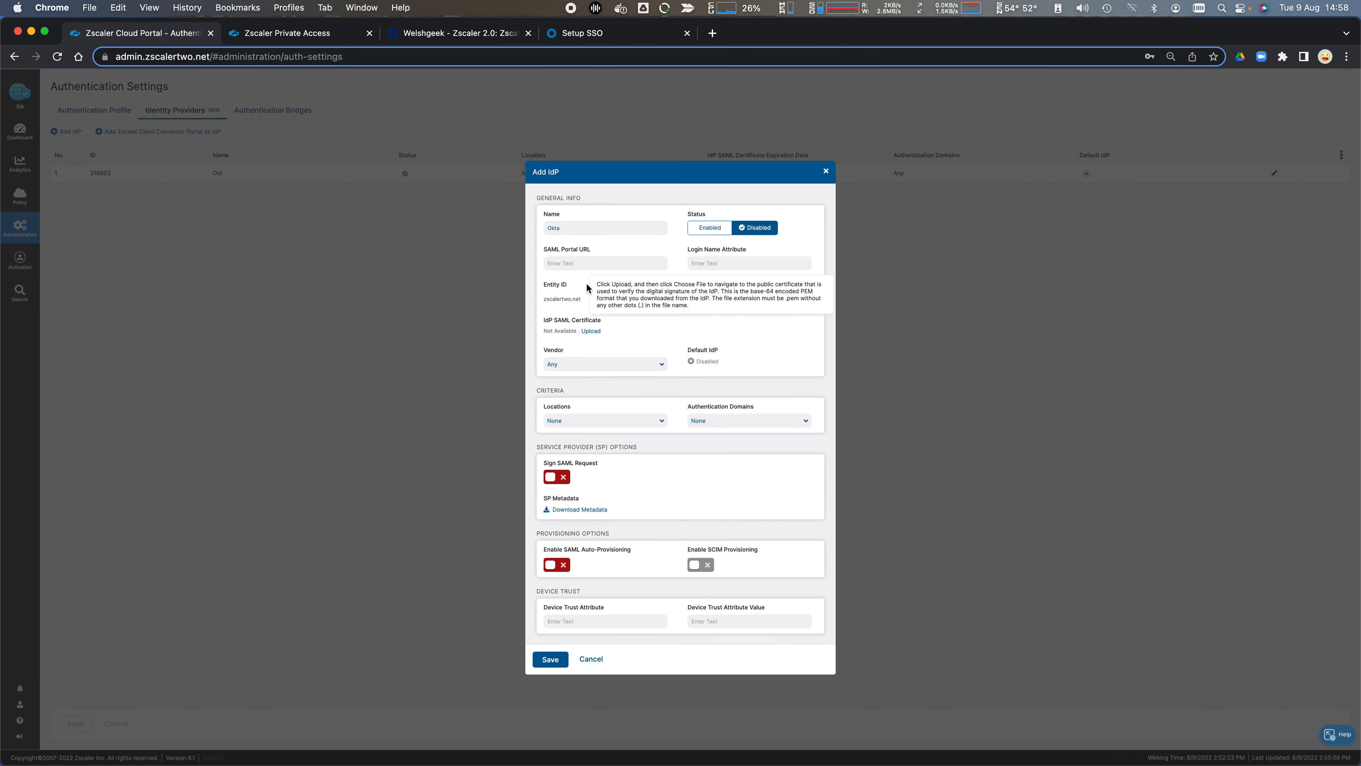
pyautogui.click(652, 263)
pyautogui.write('https://zscalerbyz.okta.com/app/zscalerbyz/exk1lmceeat0FnLJo1d8/sso/saml')
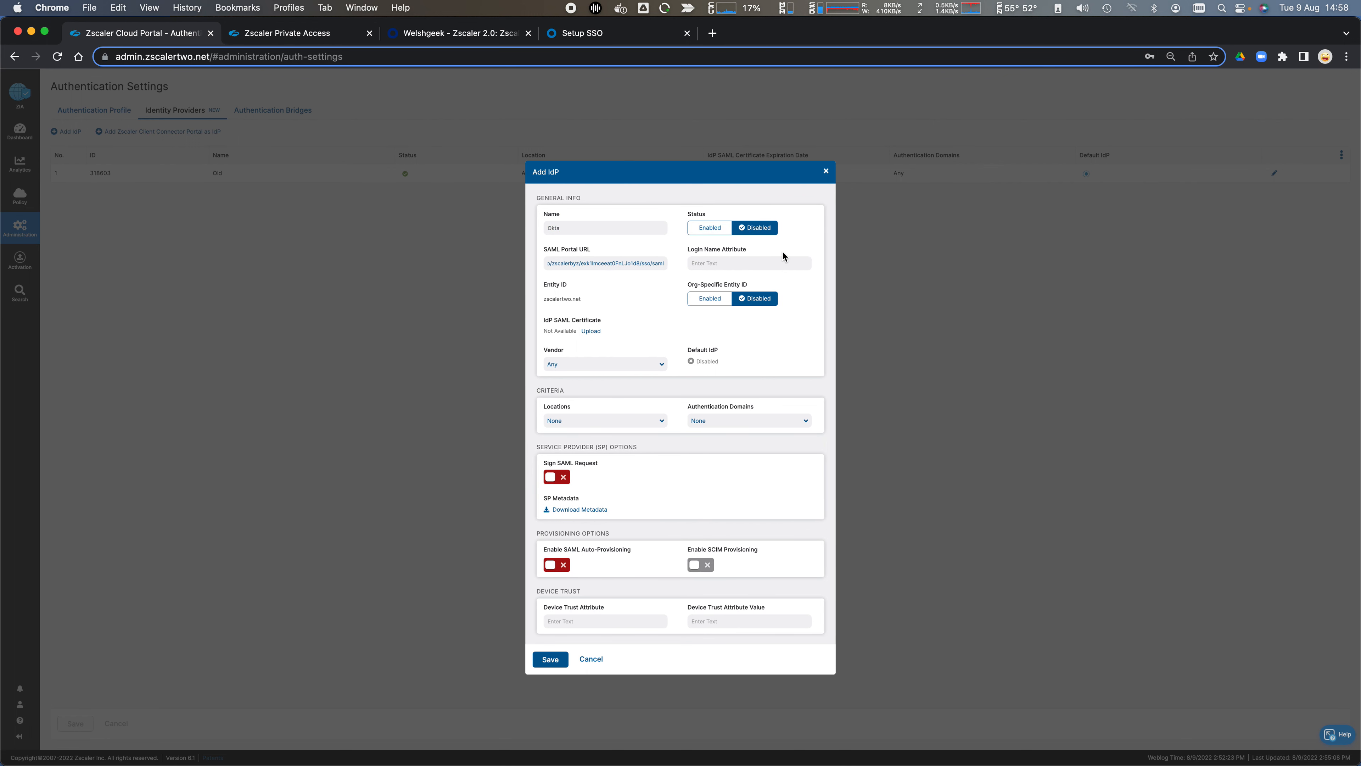
pyautogui.click(735, 264)
# Download the public SSL certificate okta.pem from the Okta setup instructions.
pyautogui.click(571, 37)
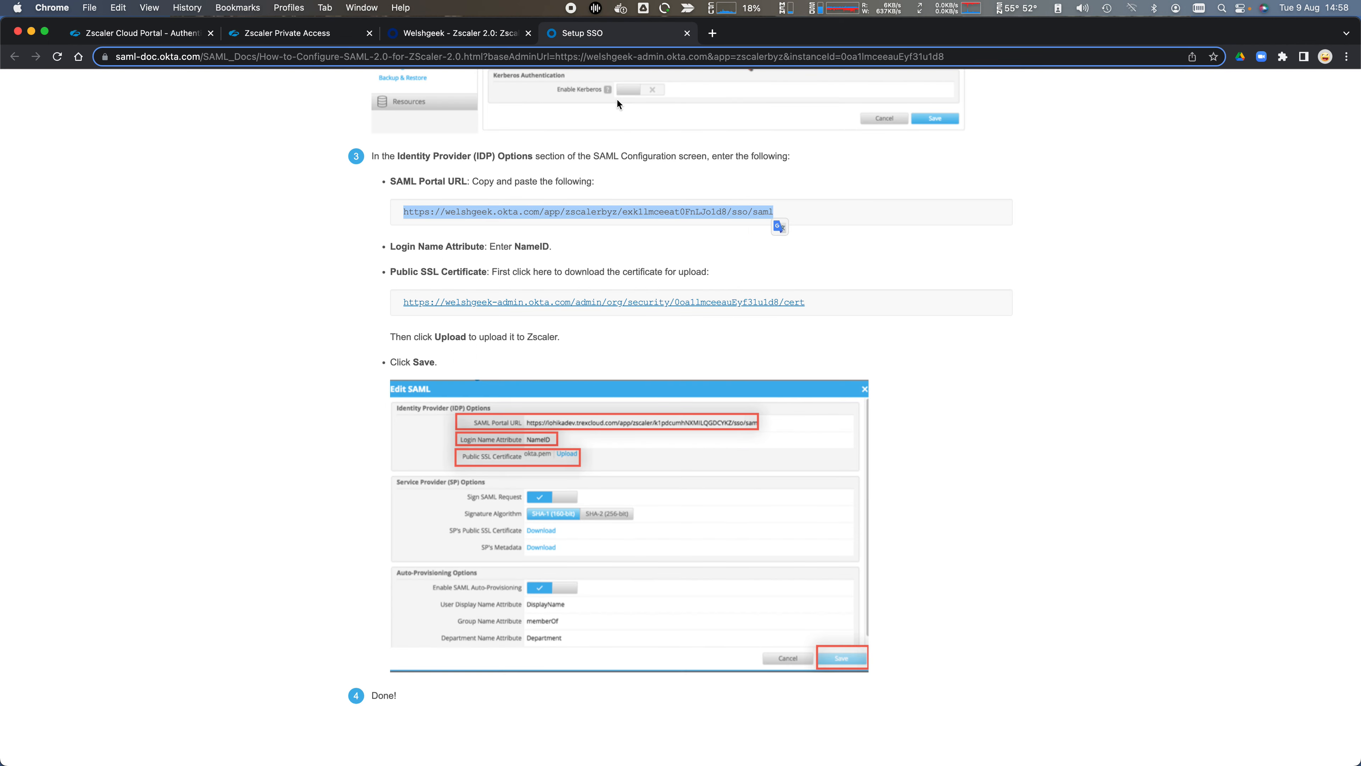
pyautogui.click(703, 302)
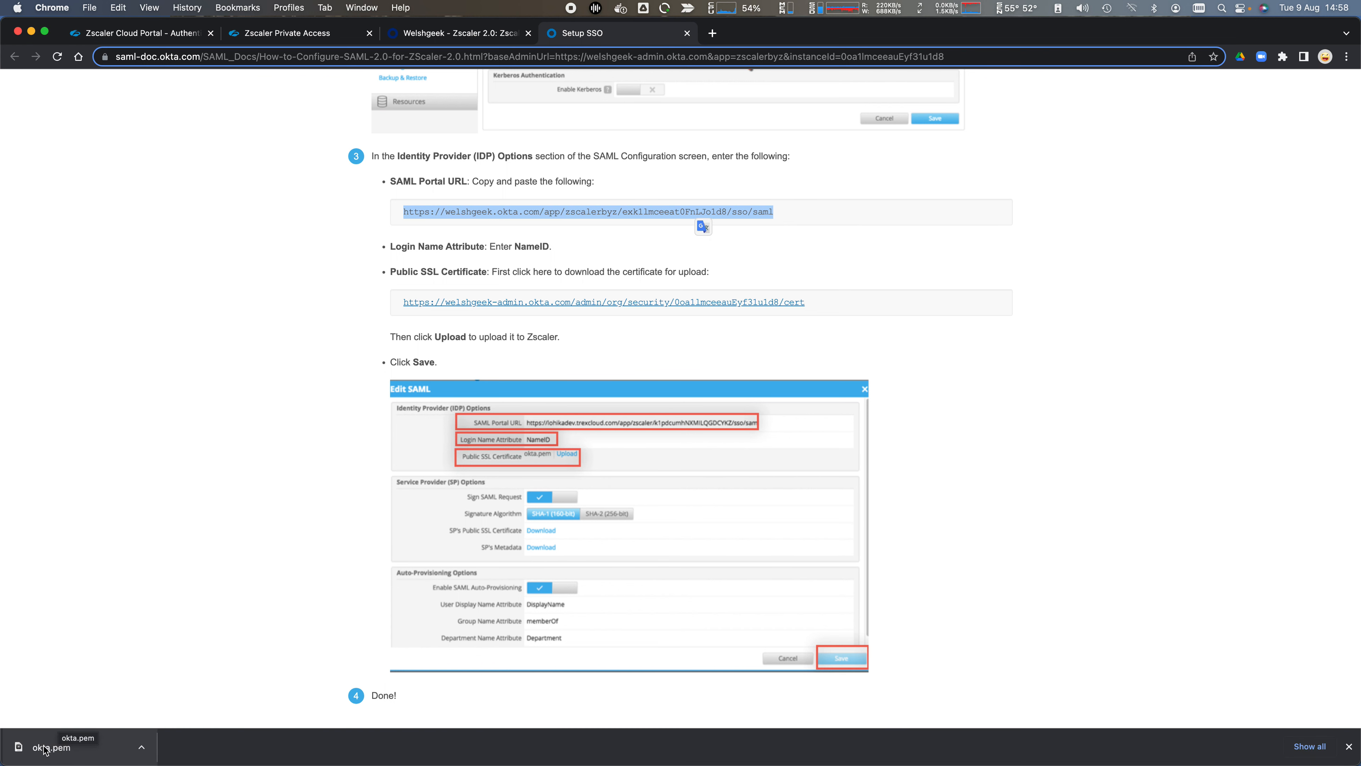
pyautogui.click(369, 210)
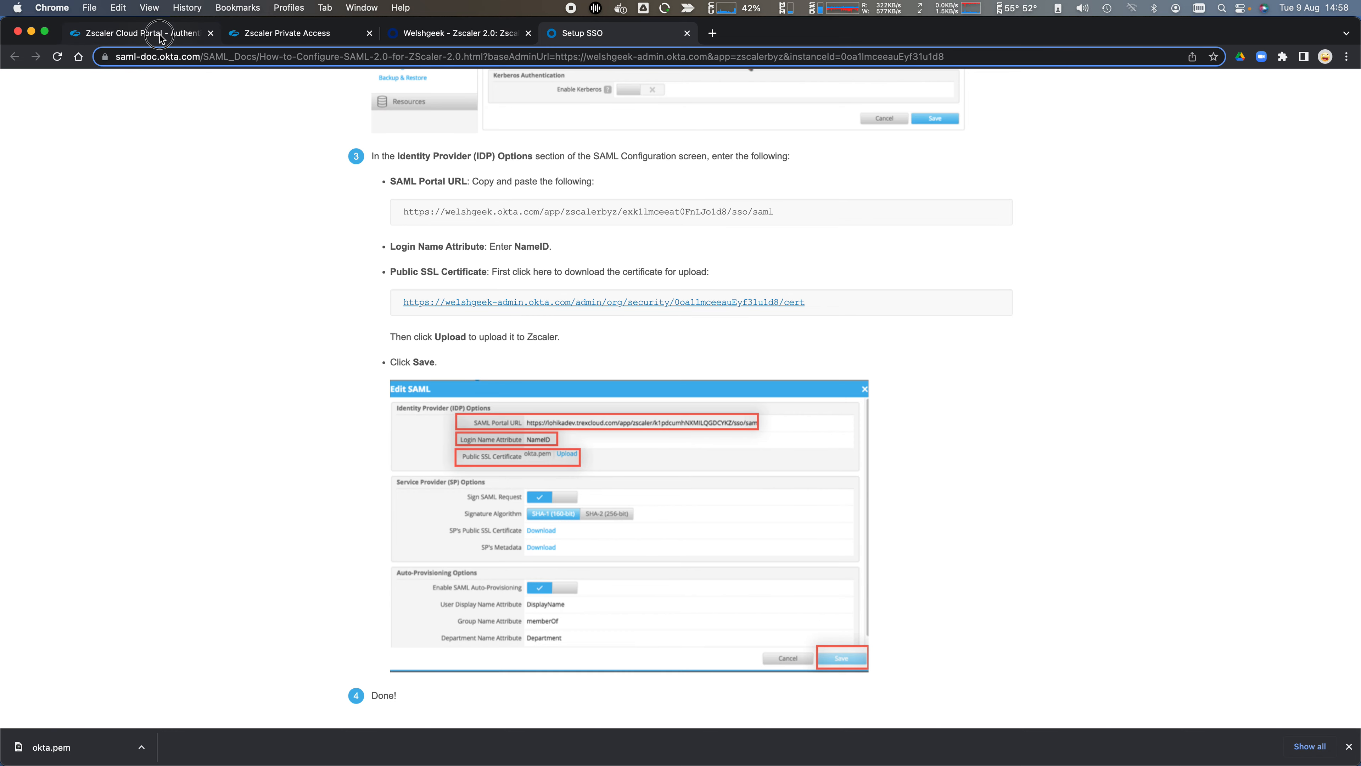
# Return to the Zscaler Cloud Portal and upload okta.pem from Downloads as the IdP SAML certificate.
pyautogui.click(158, 32)
pyautogui.click(591, 313)
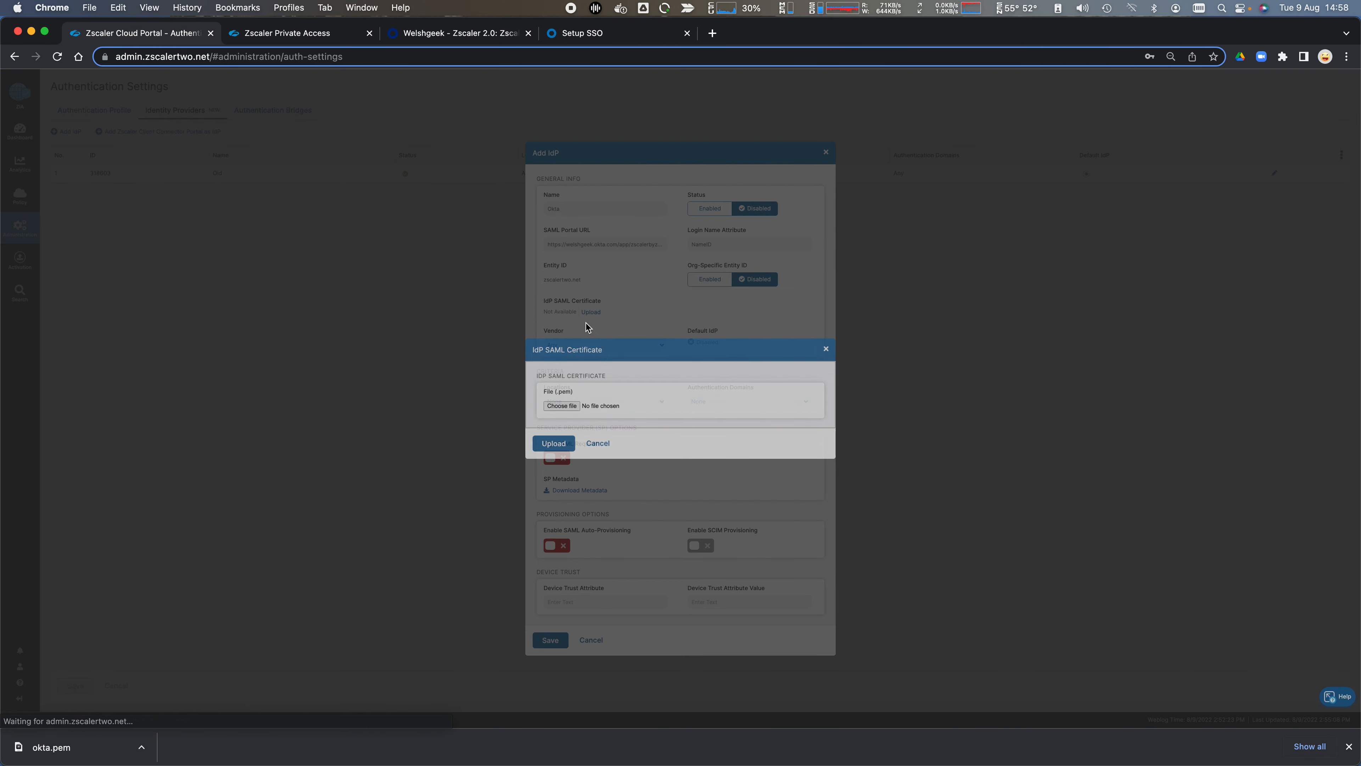
pyautogui.click(570, 407)
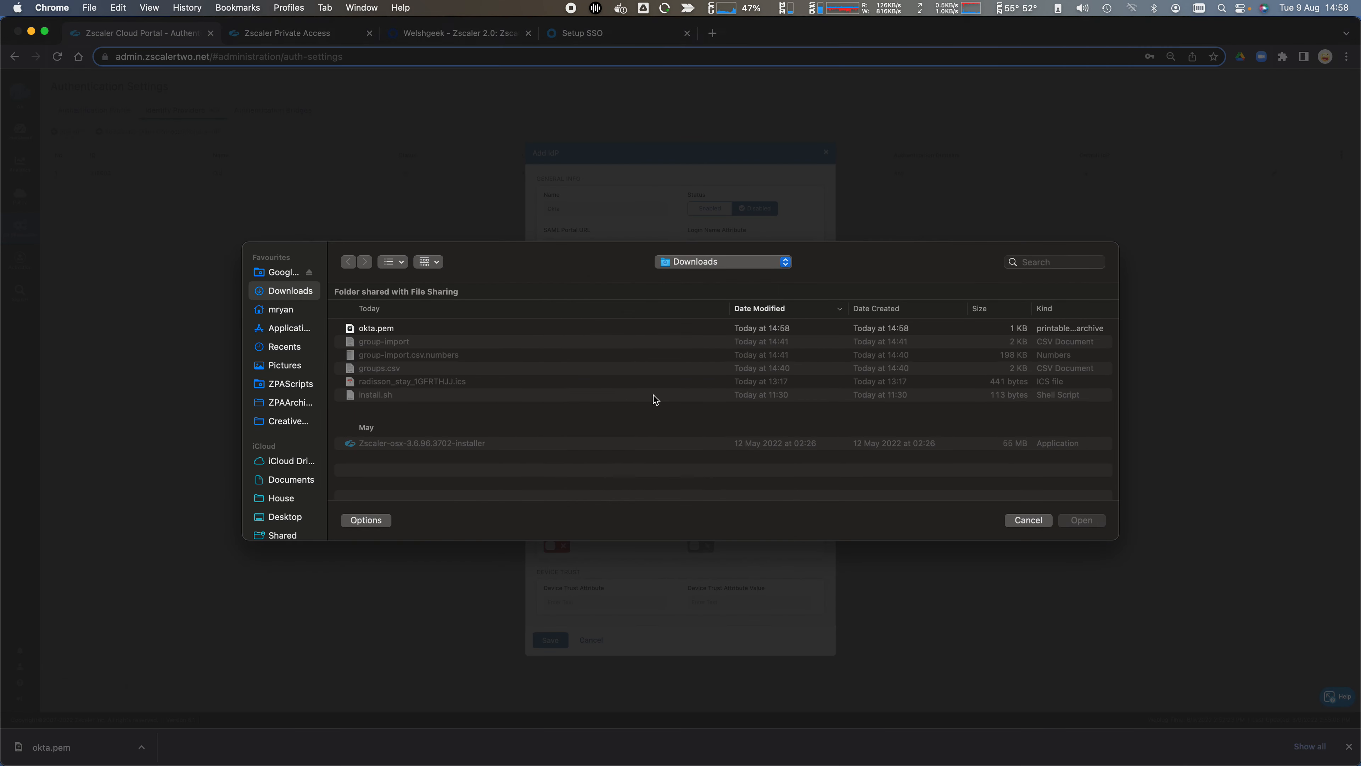
pyautogui.doubleClick(404, 329)
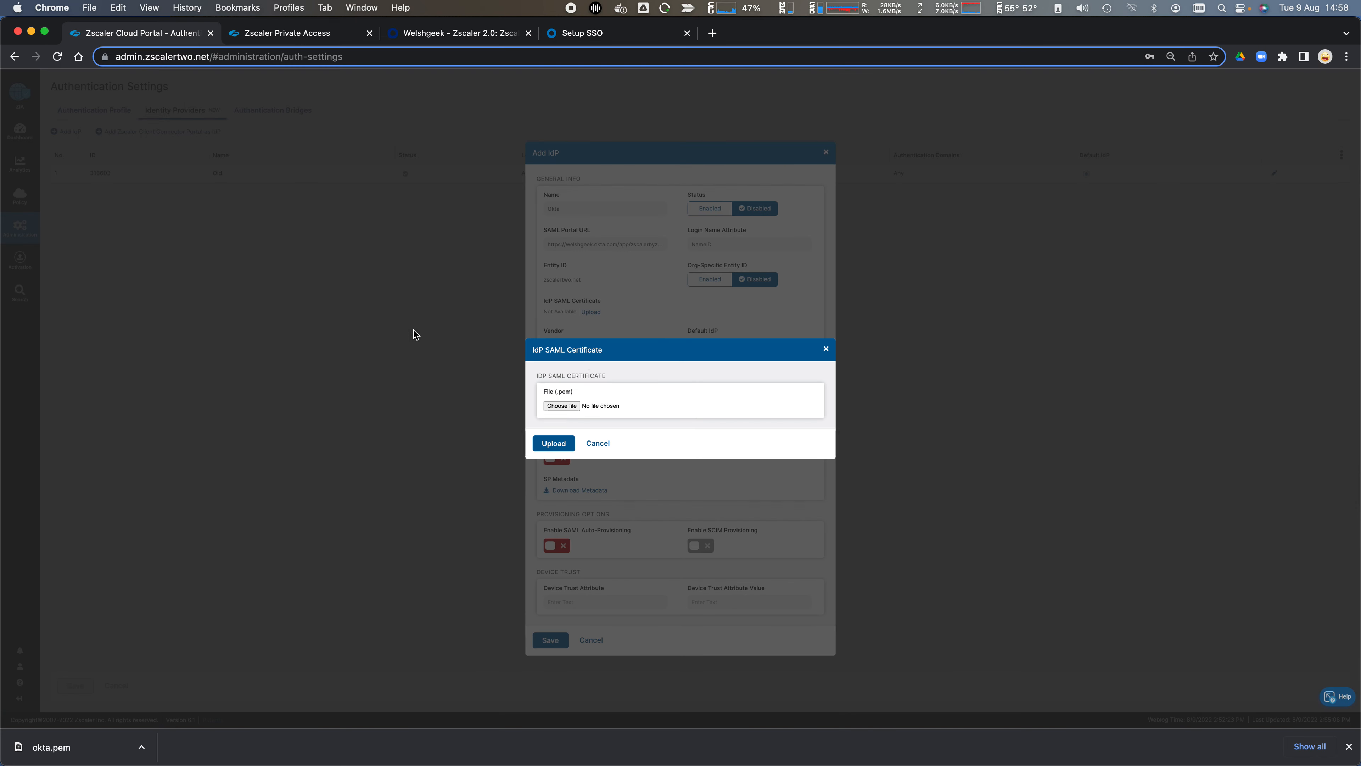
pyautogui.click(558, 445)
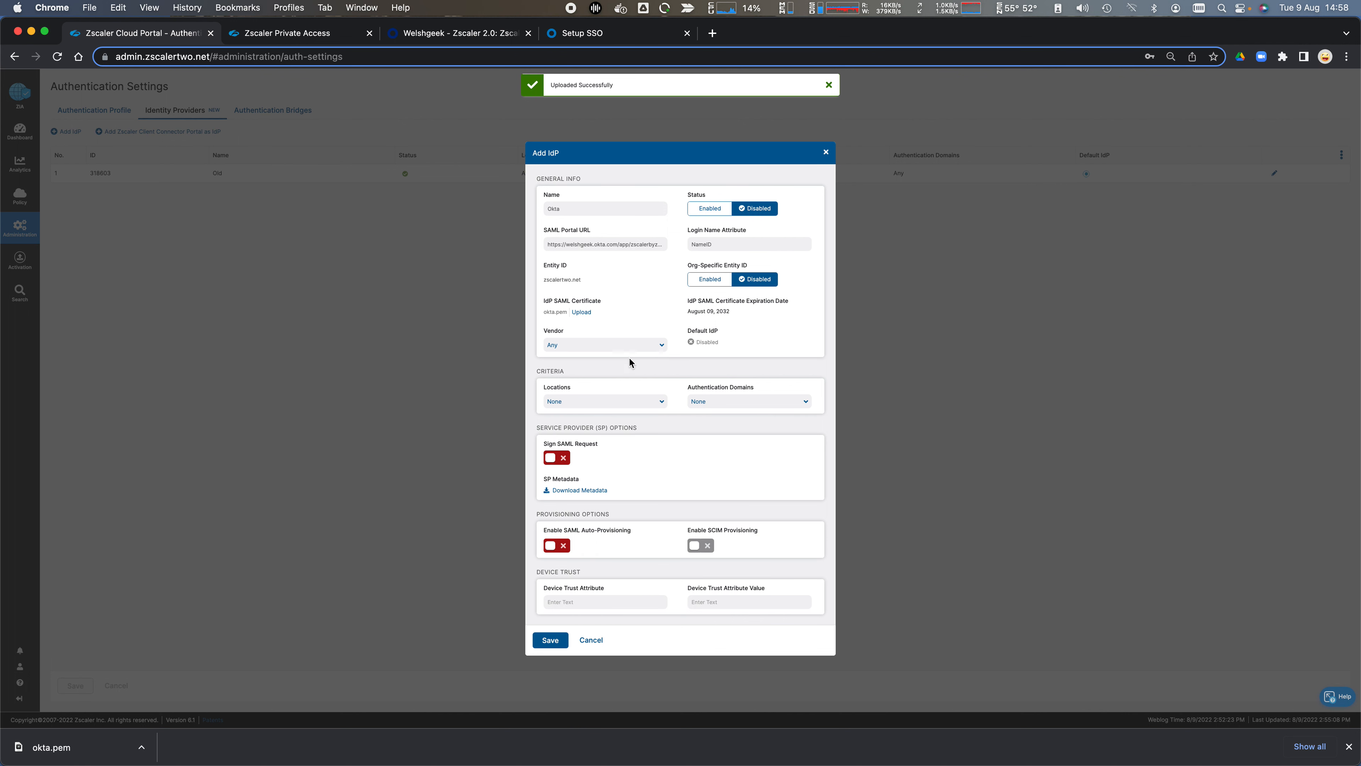
# Set the new identity provider's vendor to Okta.
pyautogui.click(632, 346)
pyautogui.scroll(-3, 589, 386)
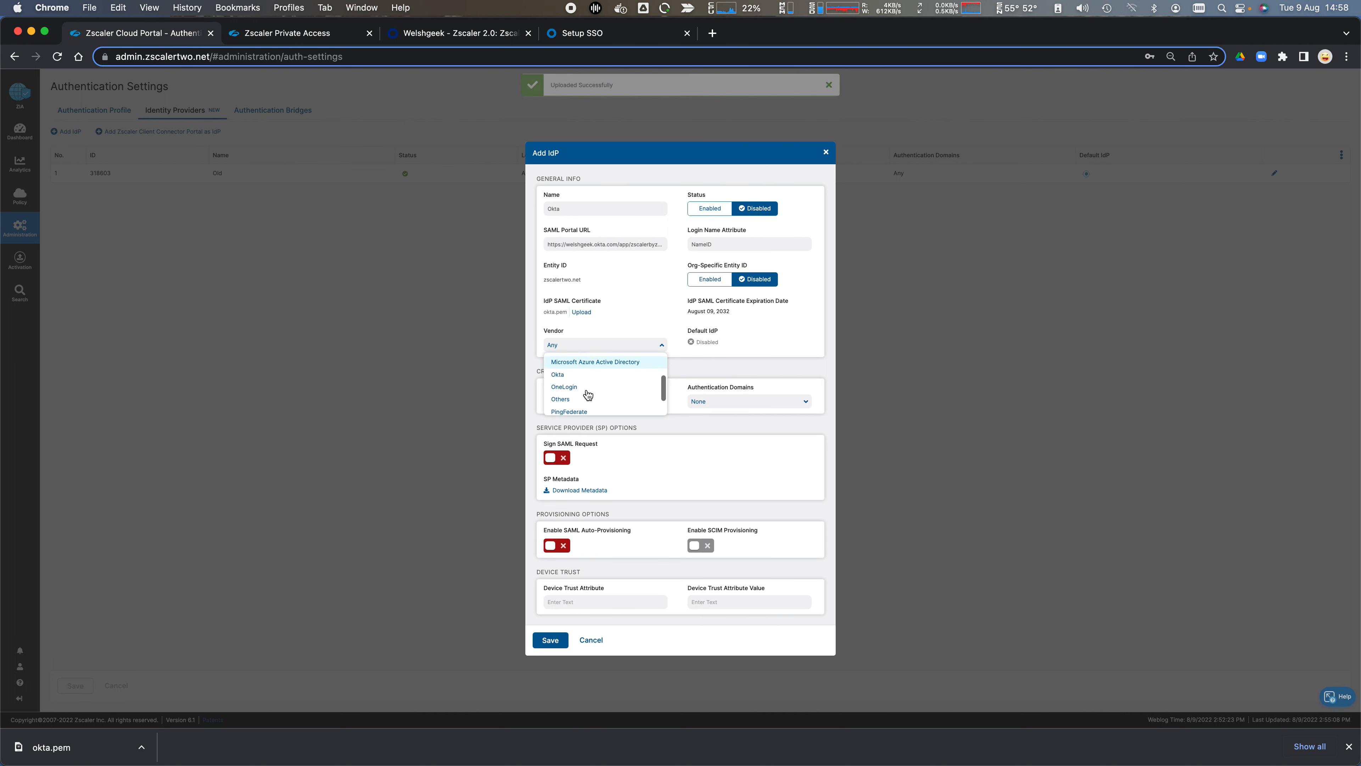
pyautogui.click(560, 357)
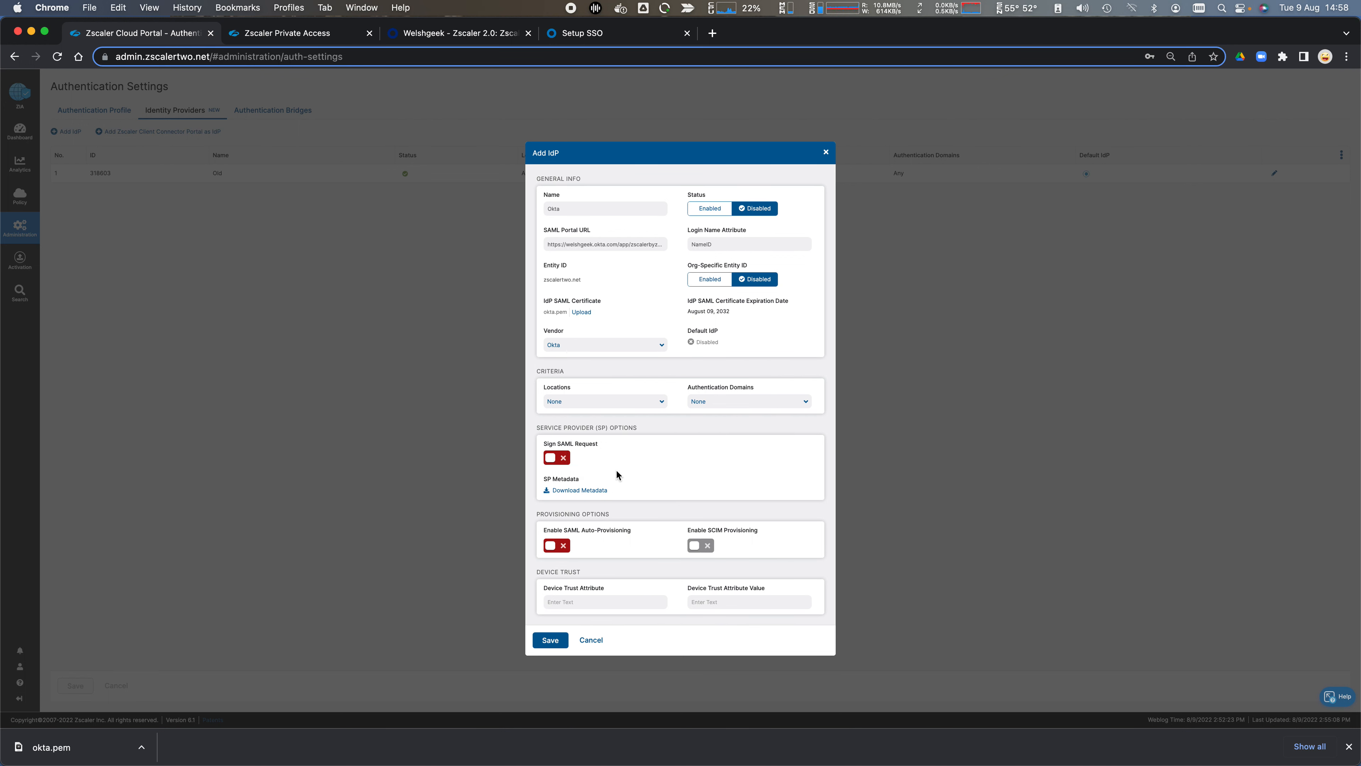
pyautogui.scroll(-1, 622, 469)
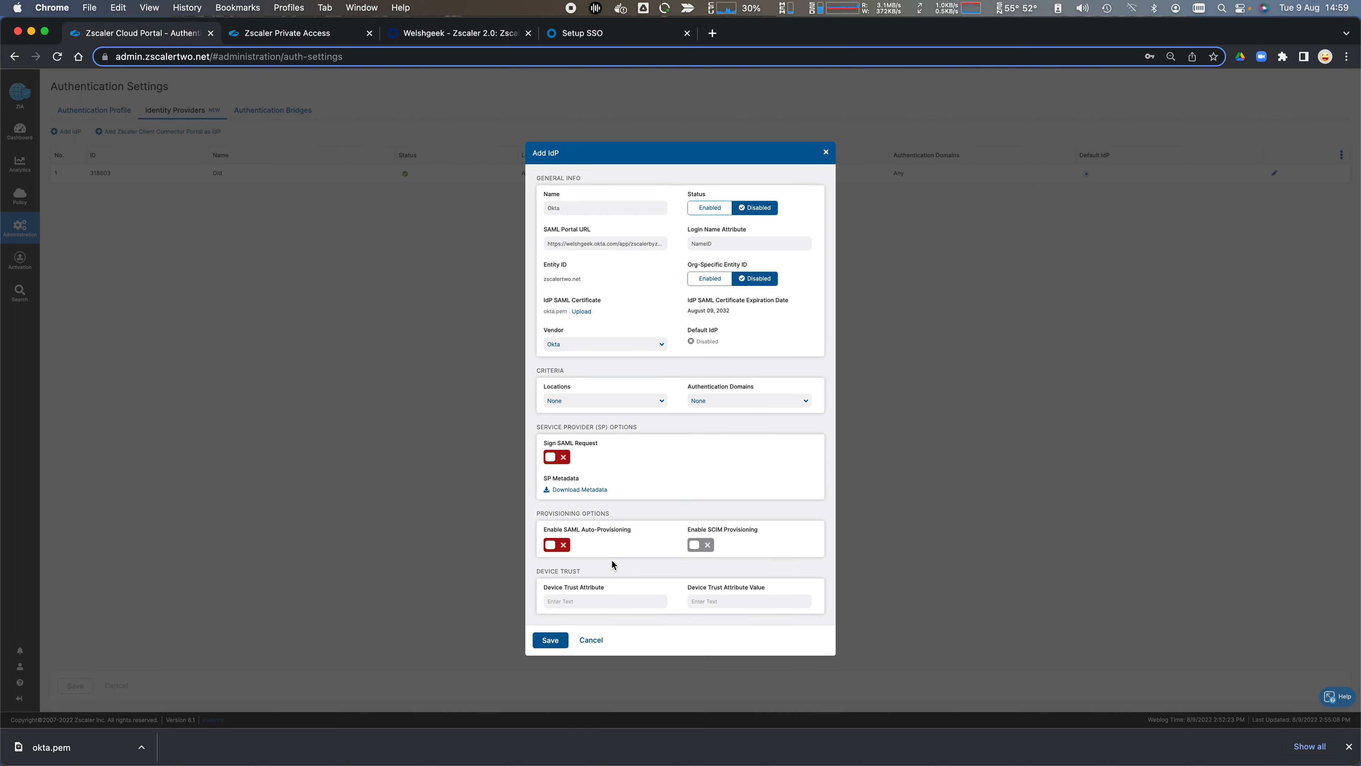
# Enable SAML auto-provisioning with displayName as the user display name attribute, memberOf as the group attribute and department as the department attribute.
pyautogui.click(551, 545)
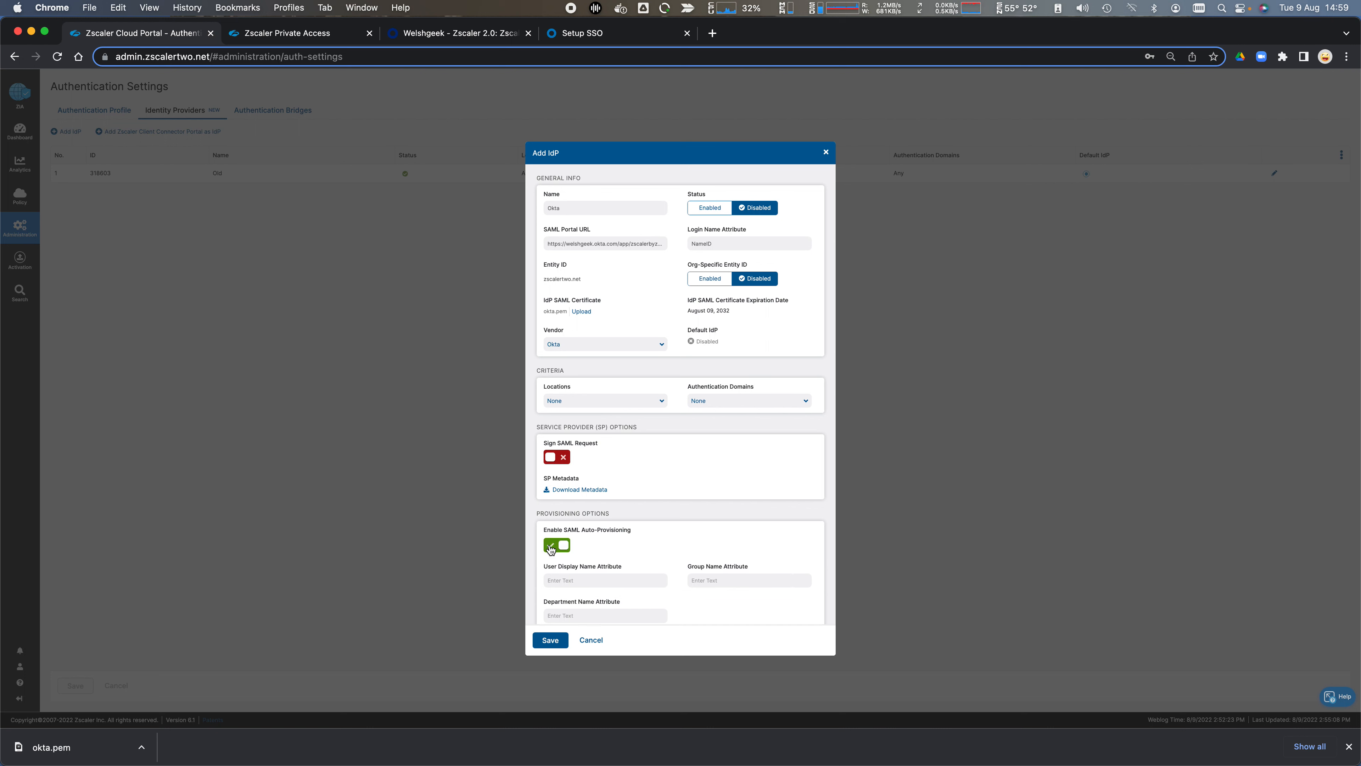
pyautogui.scroll(-3, 629, 562)
pyautogui.click(594, 493)
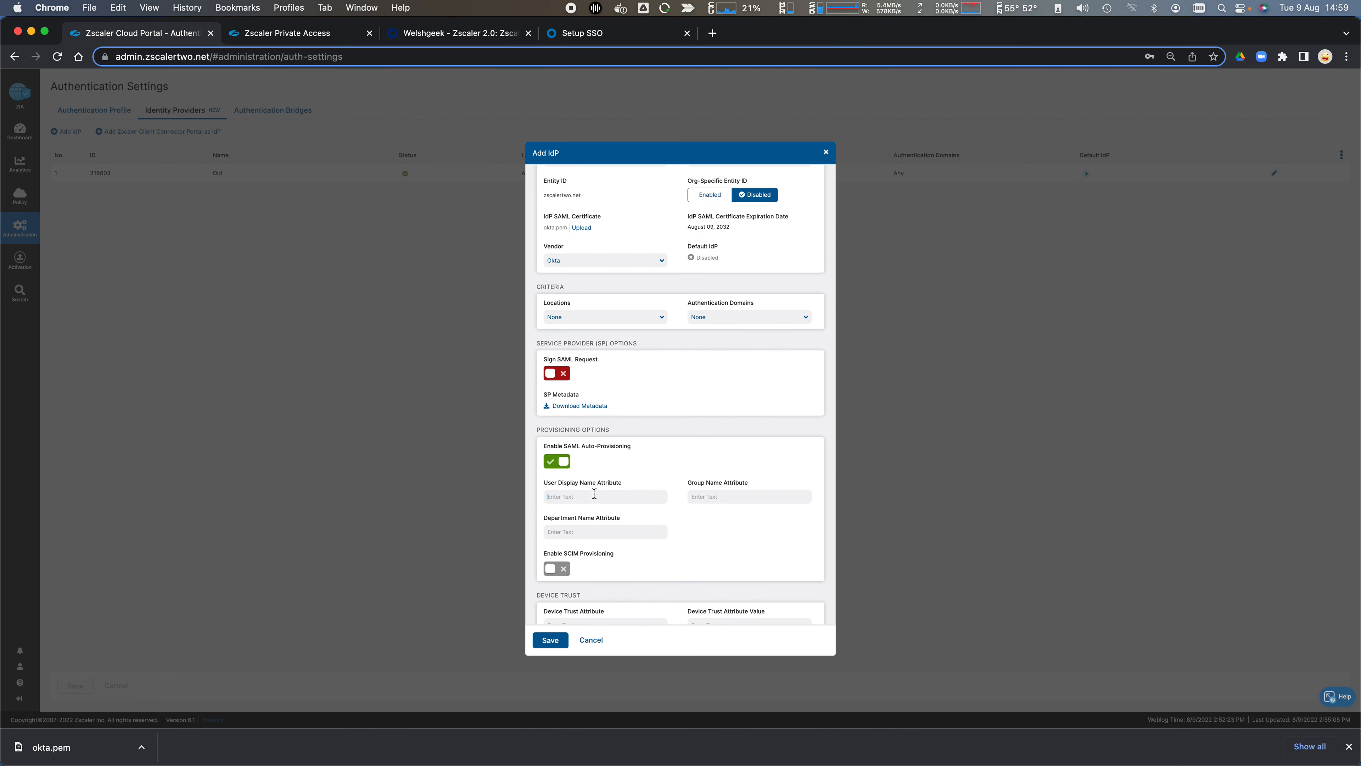
pyautogui.write('displayName')
pyautogui.scroll(-1, 618, 540)
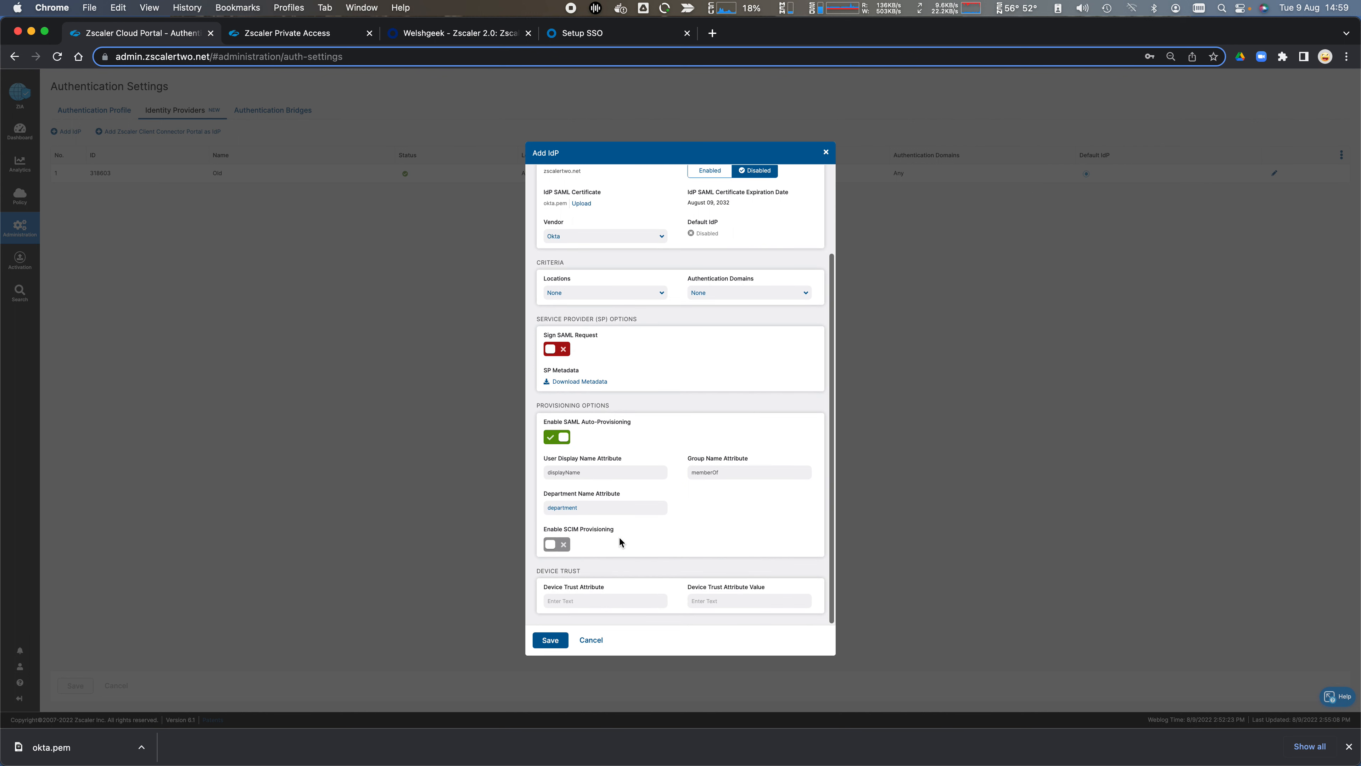
# Save the new Okta identity provider and activate the pending changes.
pyautogui.click(555, 643)
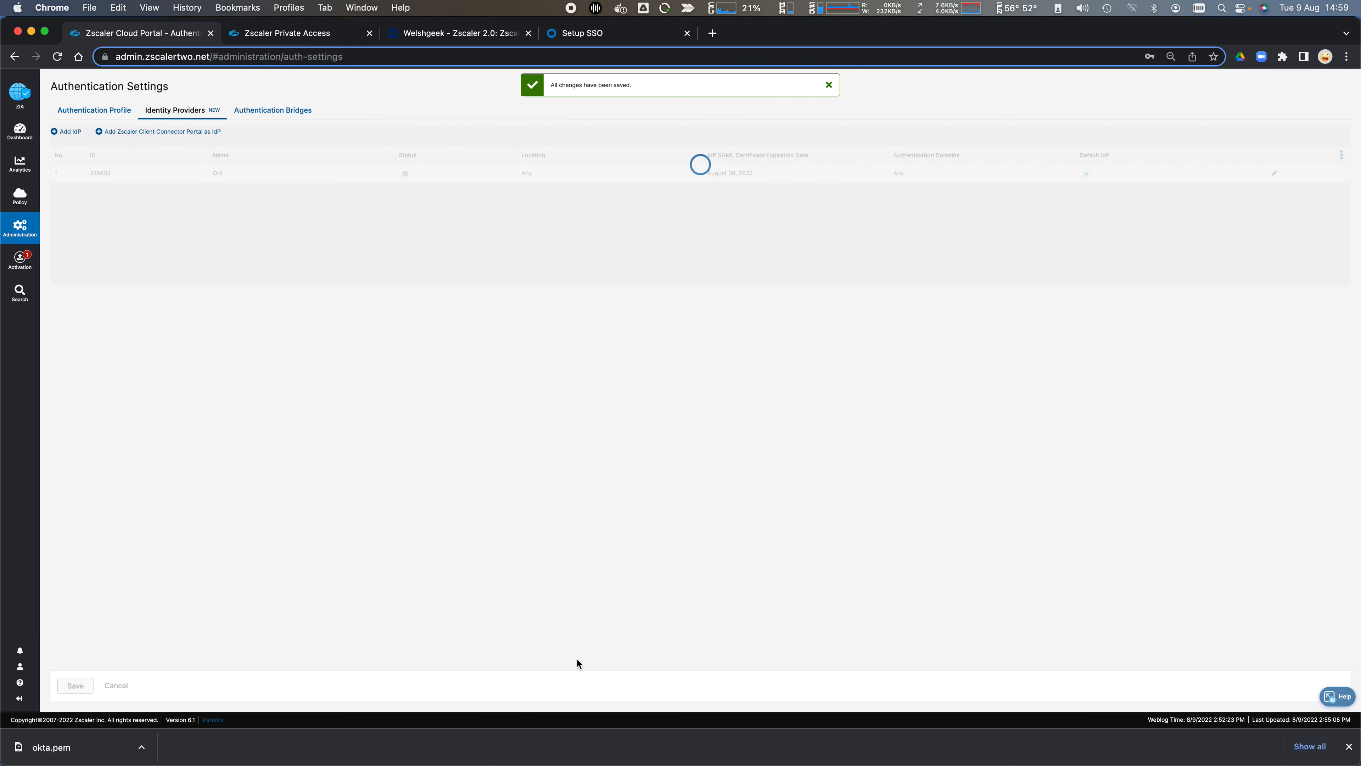
pyautogui.moveTo(24, 257)
pyautogui.click(95, 192)
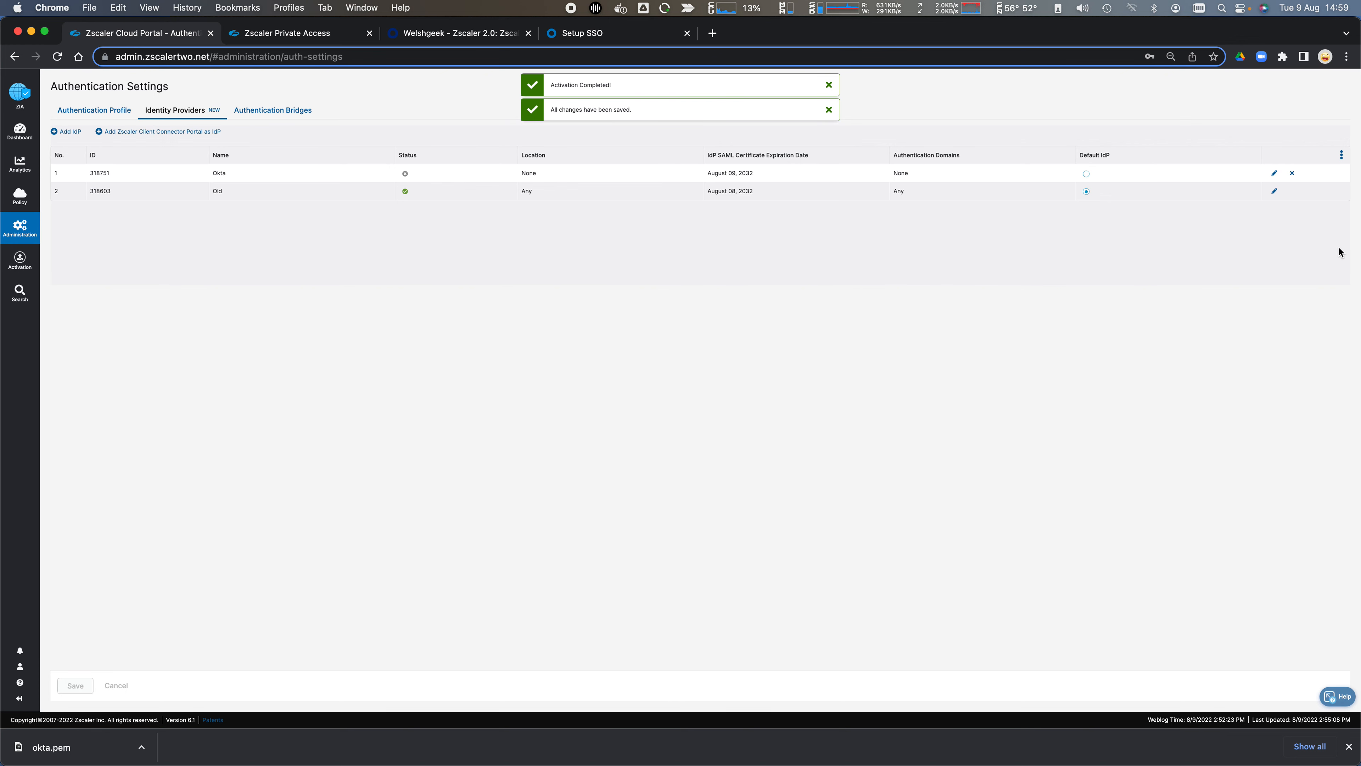
# Make Okta the default identity provider, save the setting and activate the change.
pyautogui.click(1086, 174)
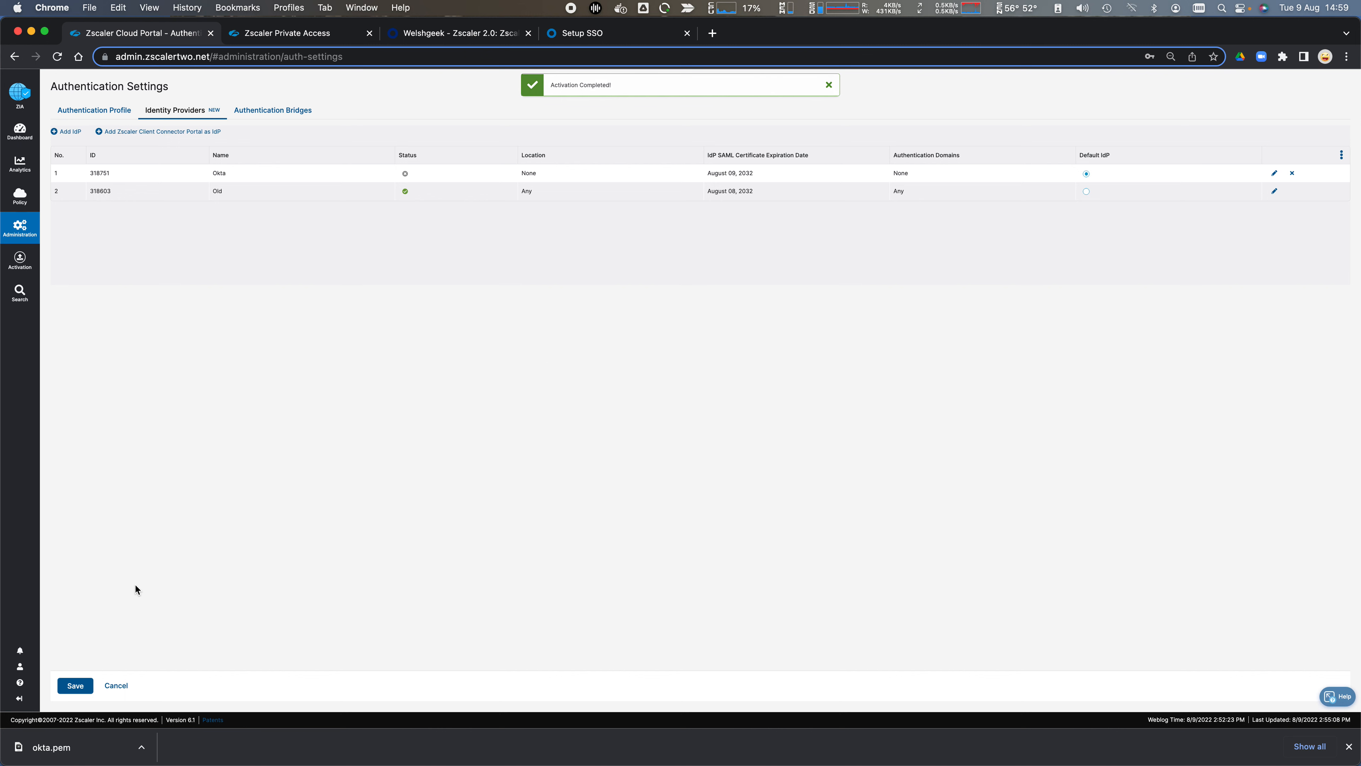
pyautogui.click(75, 686)
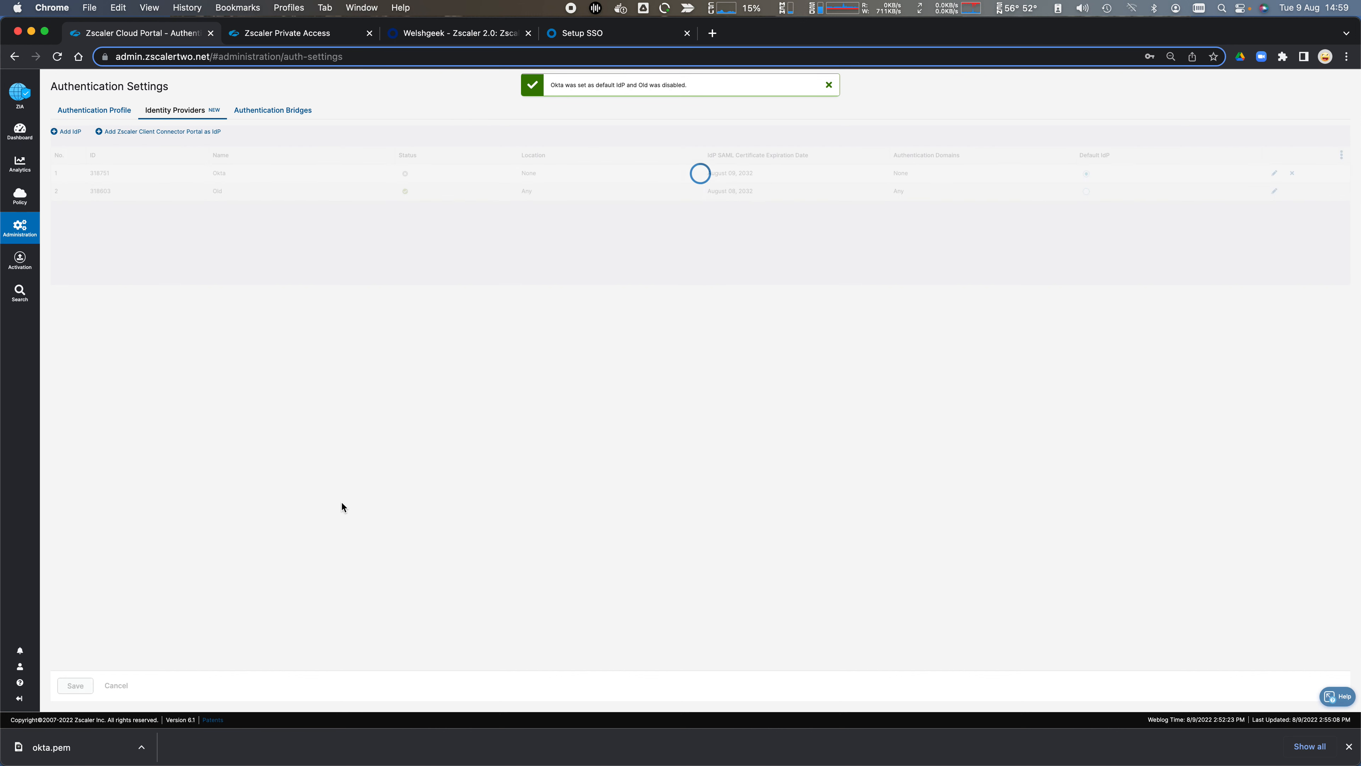
pyautogui.moveTo(19, 260)
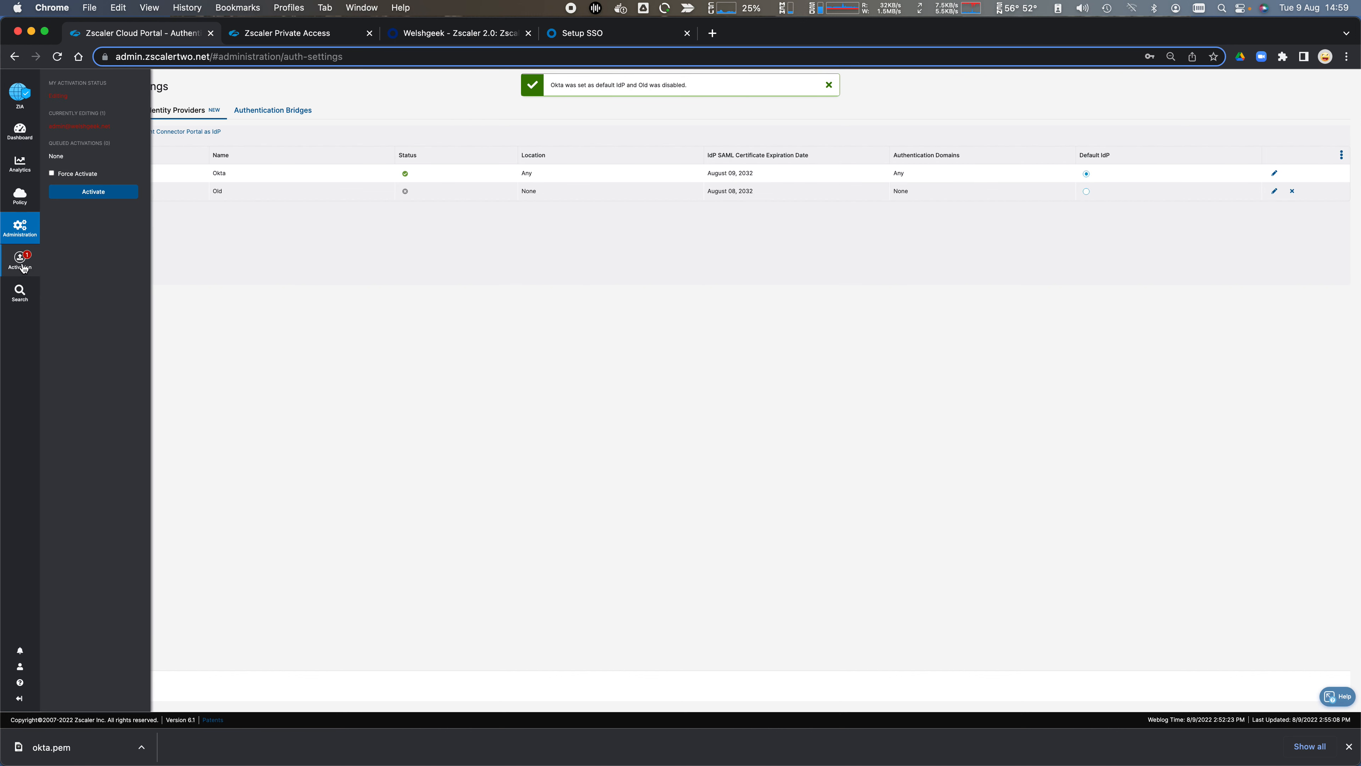
pyautogui.click(69, 193)
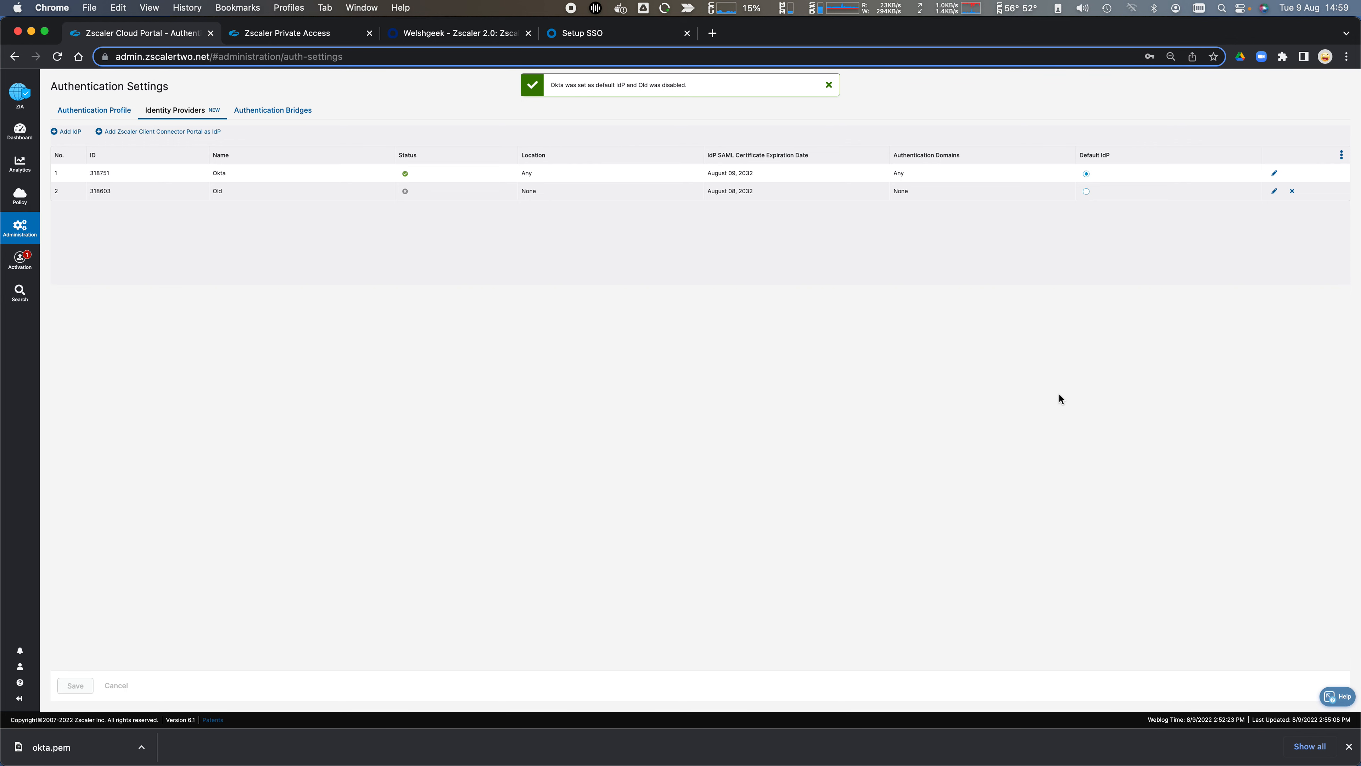
# Delete the identity provider named Old and accept its removal.
pyautogui.click(1292, 191)
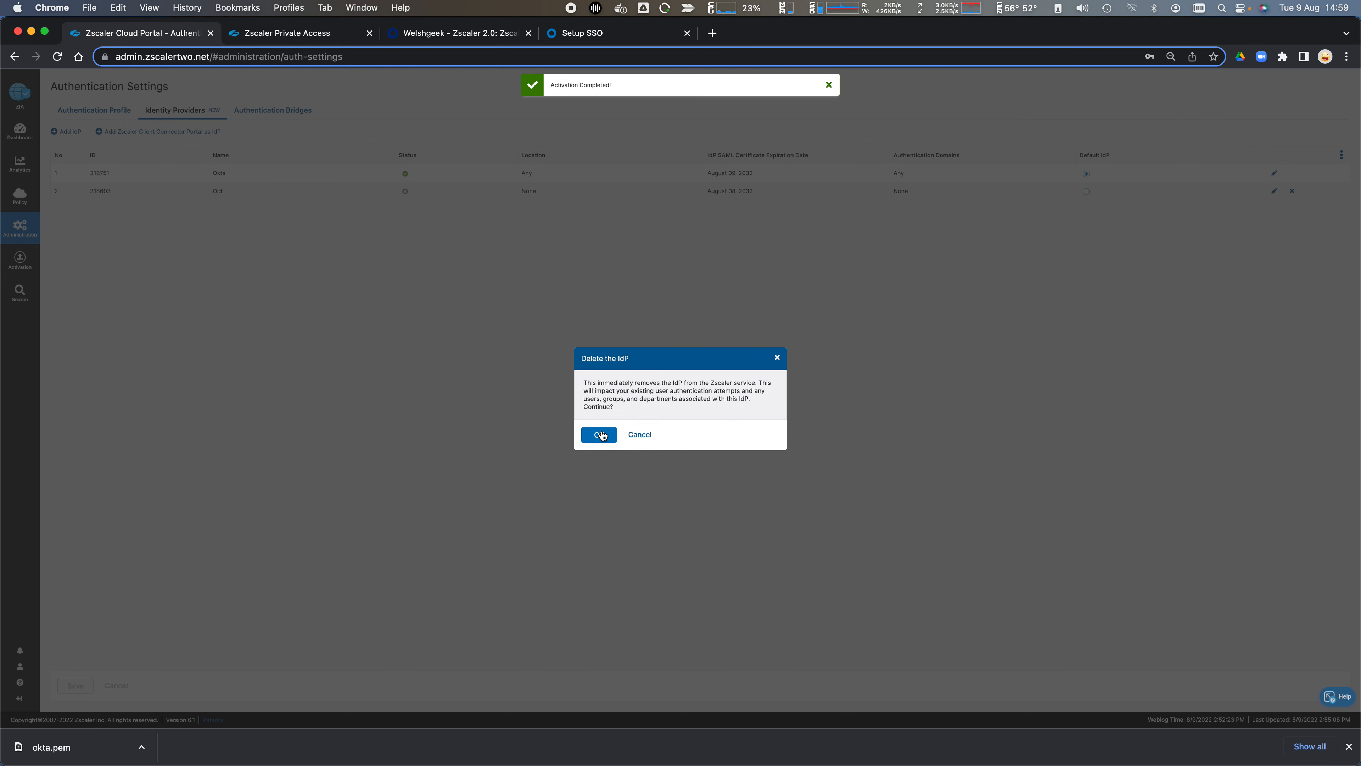
pyautogui.click(604, 435)
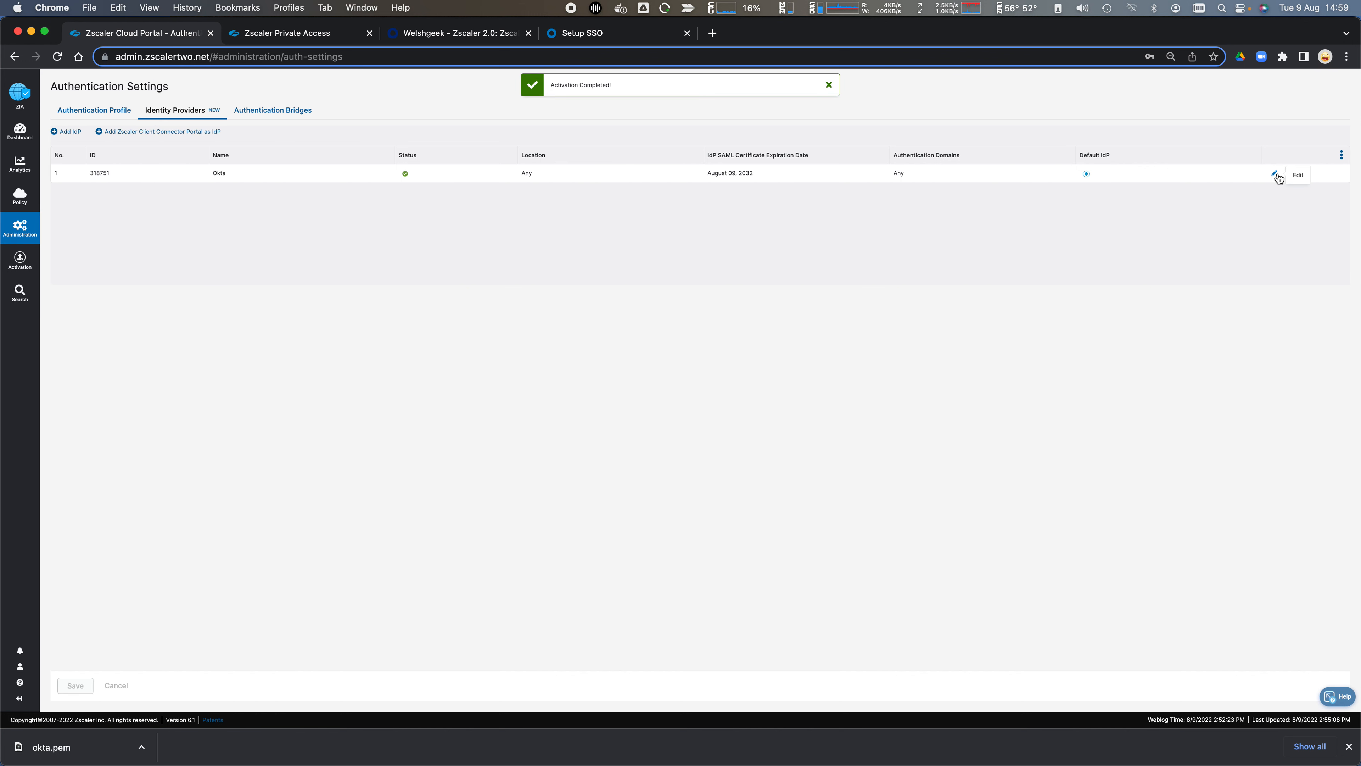
# Edit the Okta identity provider and enable SCIM provisioning, bringing up its base URL and bearer token.
pyautogui.click(1276, 175)
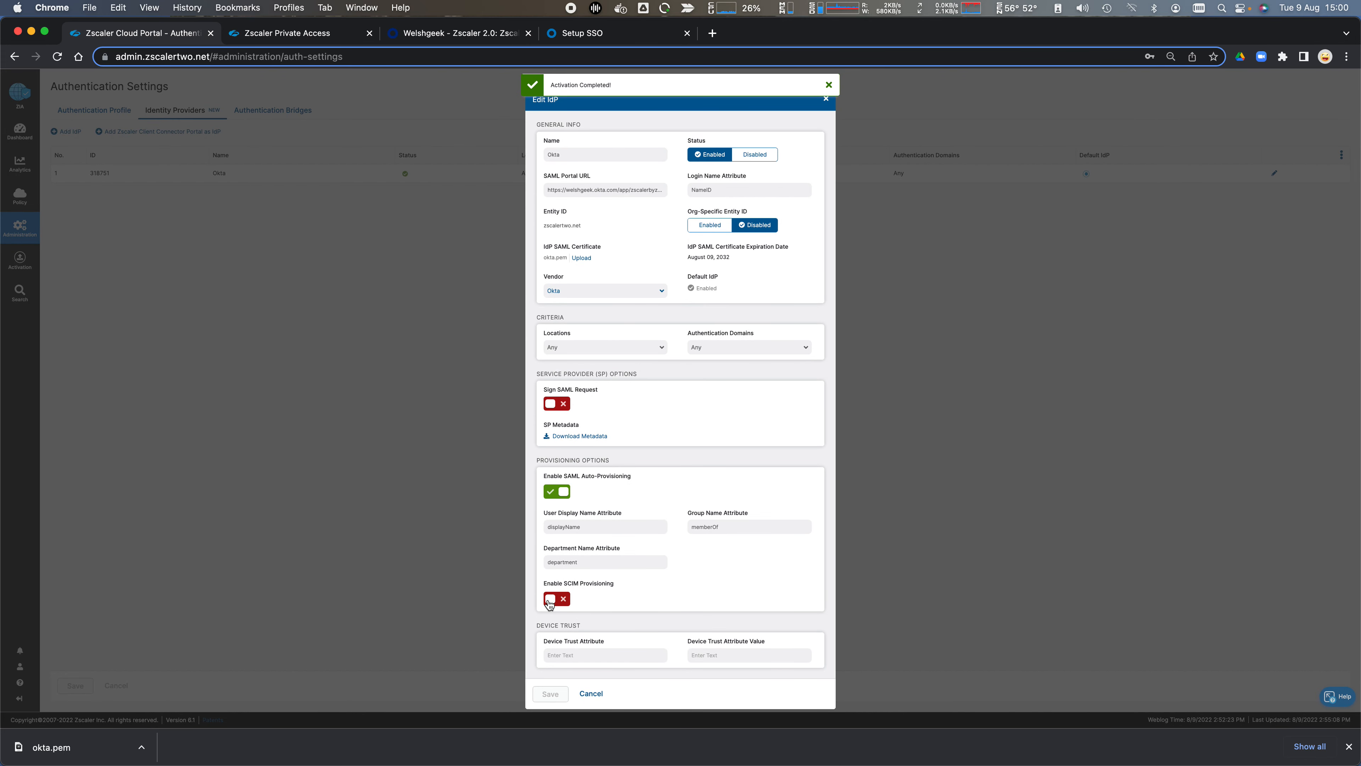
pyautogui.click(556, 598)
pyautogui.scroll(-3, 643, 607)
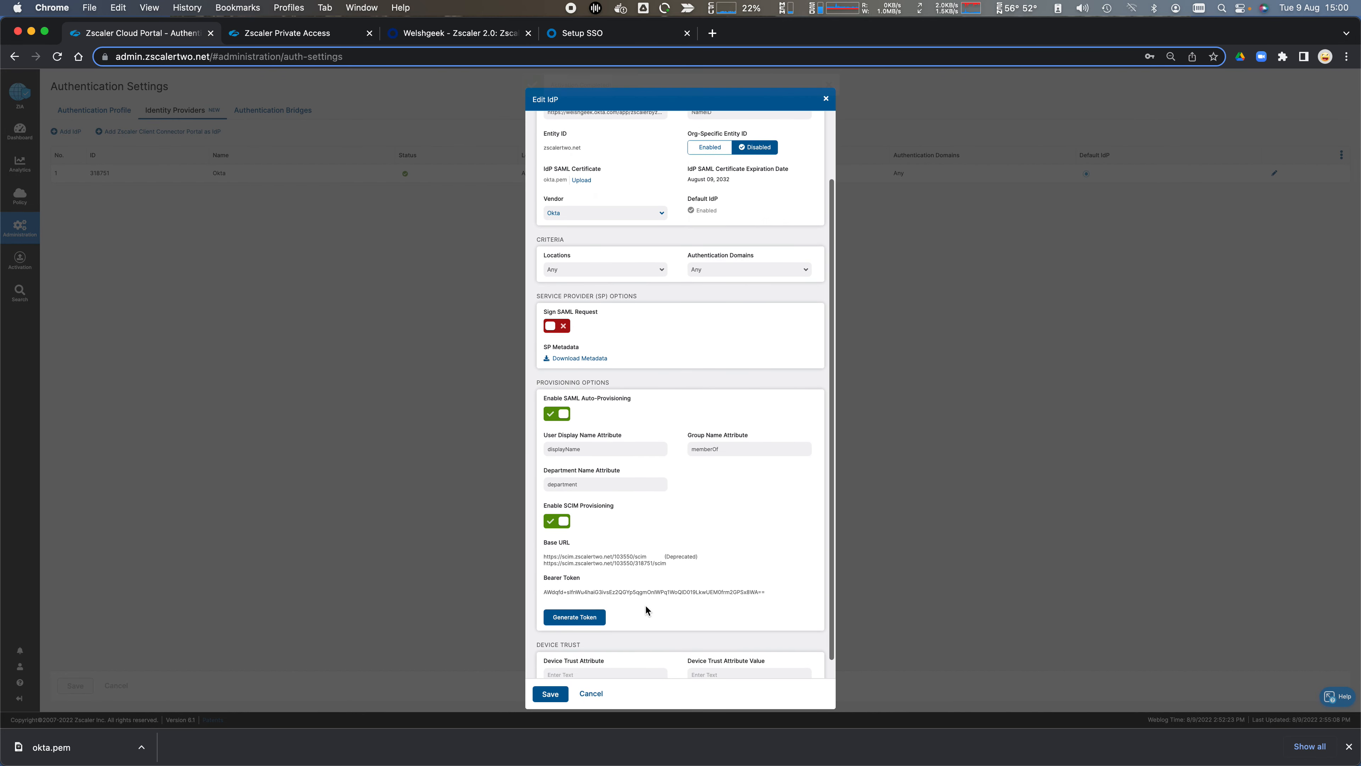
pyautogui.scroll(-1, 696, 569)
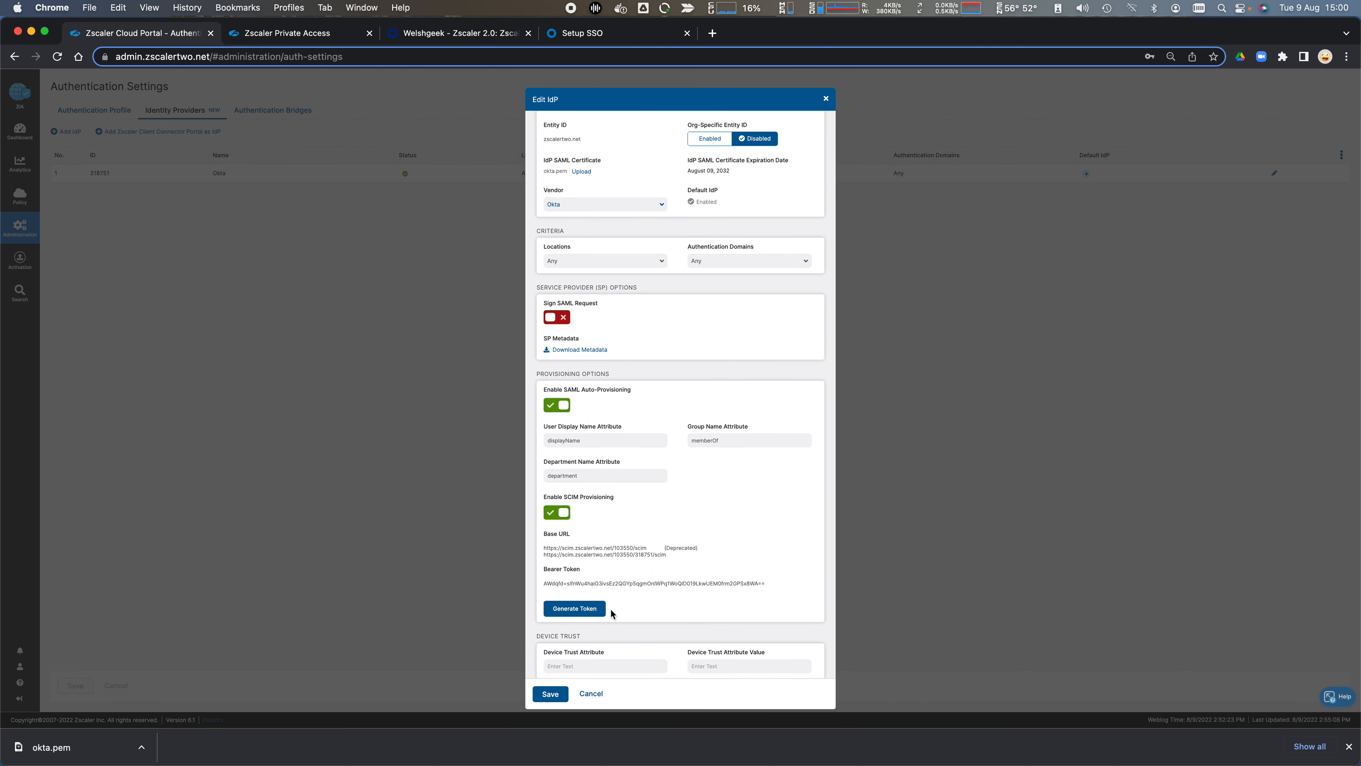
# Copy the ID portion of the current, non-deprecated SCIM base URL in the Okta identity provider's provisioning options.
pyautogui.moveTo(543, 586); pyautogui.dragTo(763, 586)
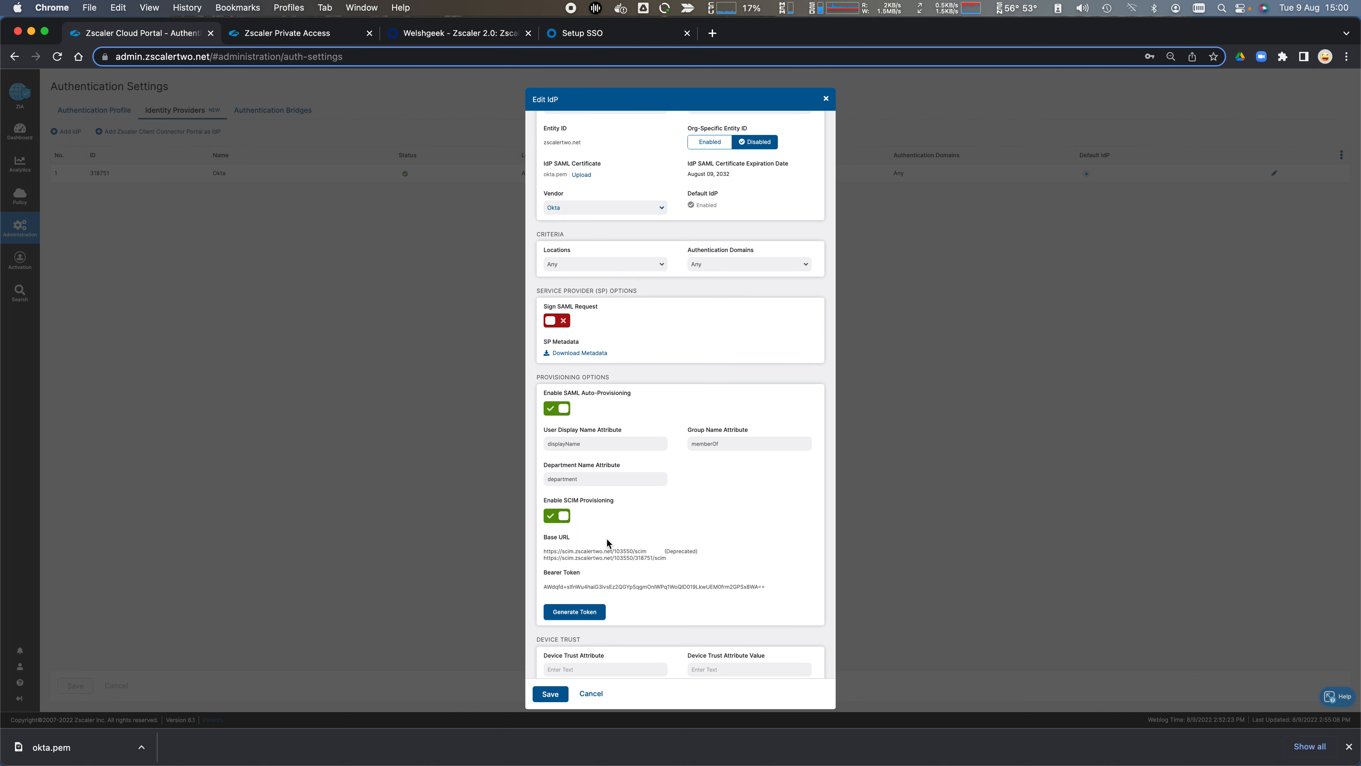
pyautogui.moveTo(614, 560); pyautogui.dragTo(654, 562)
pyautogui.press('super+c')
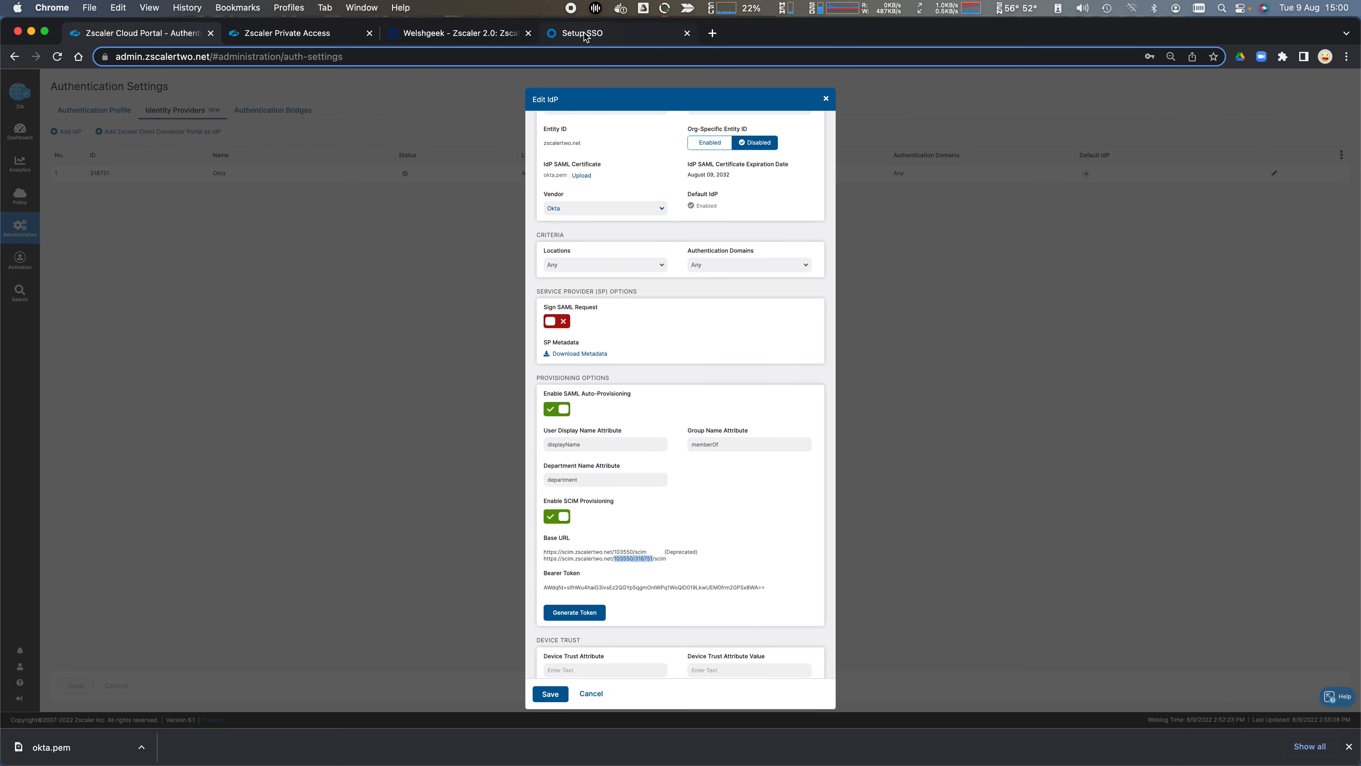
# In Okta, enable API integration in the Zscaler Internet Access app's provisioning and paste the copied ID as the Zscaler ID.
pyautogui.click(490, 35)
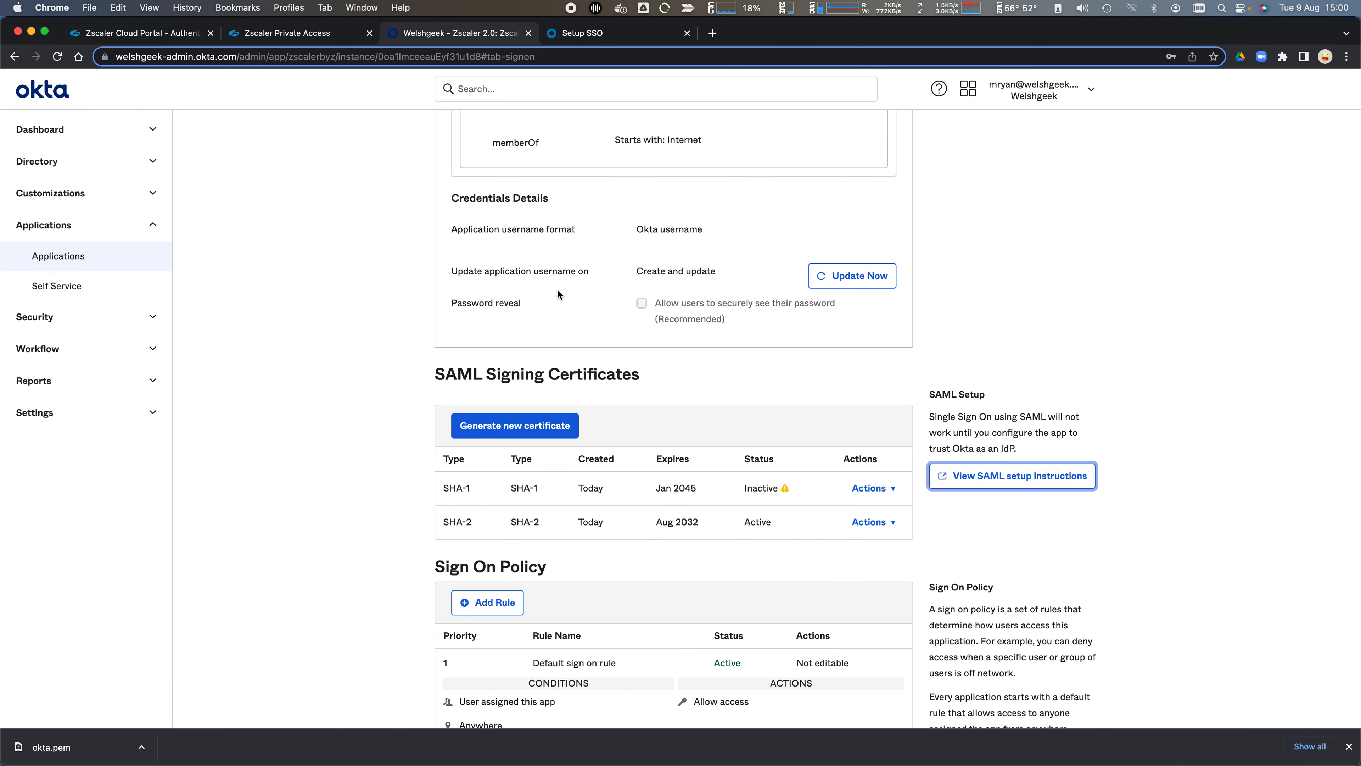
pyautogui.scroll(-2, 557, 294)
pyautogui.scroll(15, 536, 285)
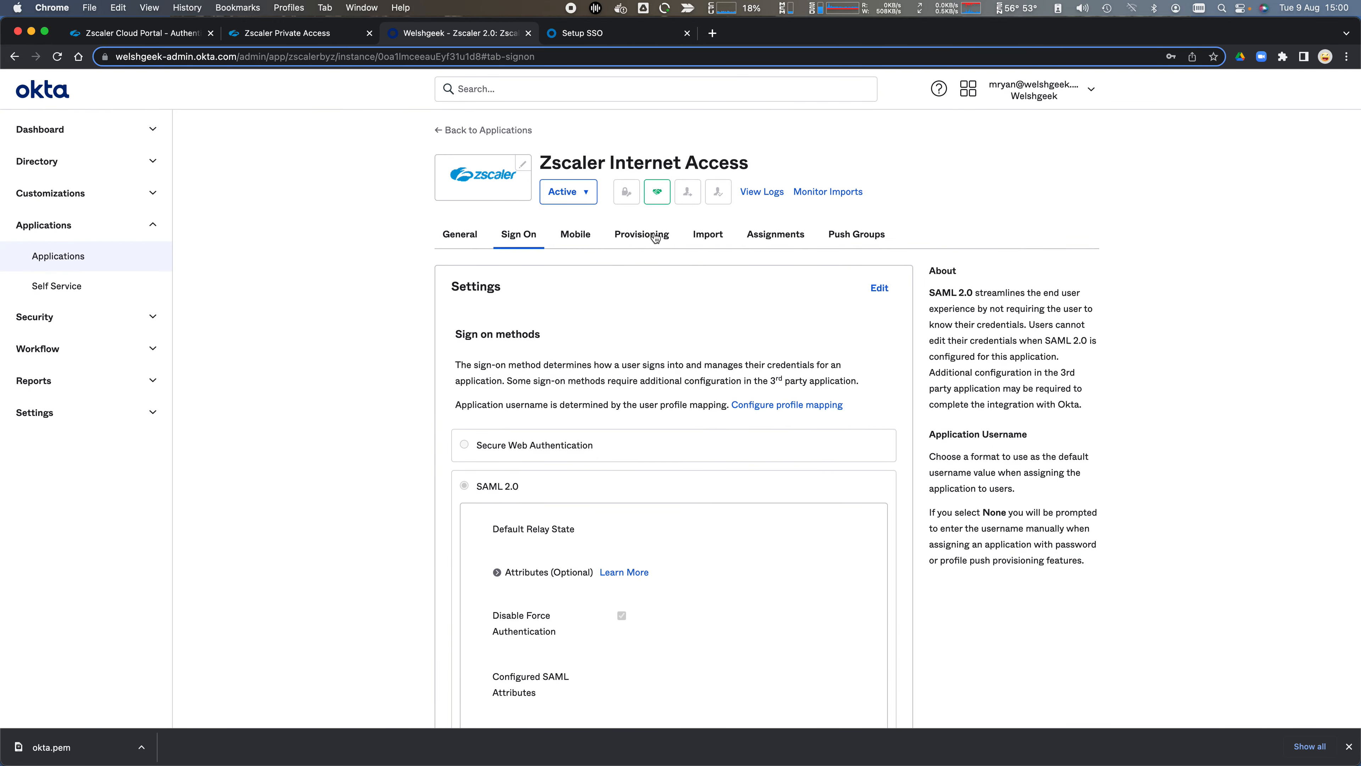
pyautogui.click(655, 239)
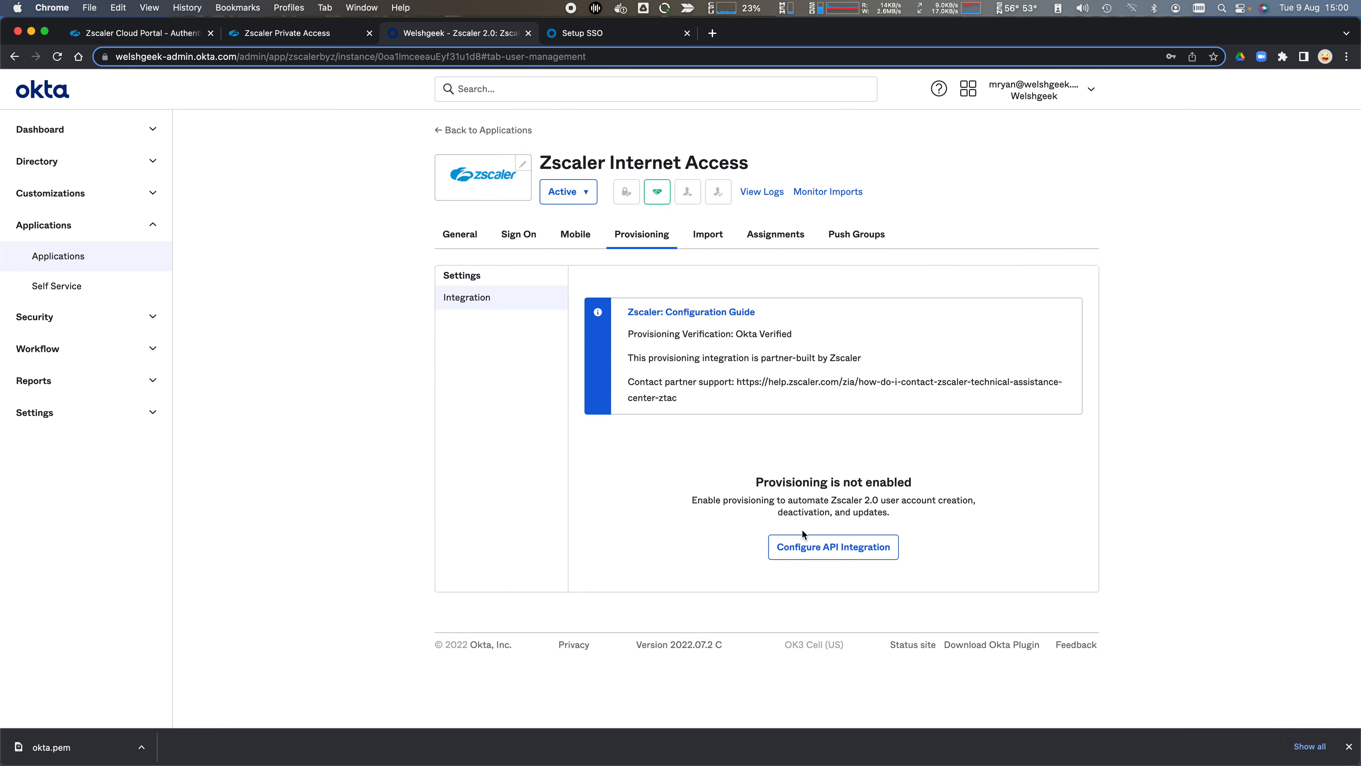
pyautogui.click(803, 545)
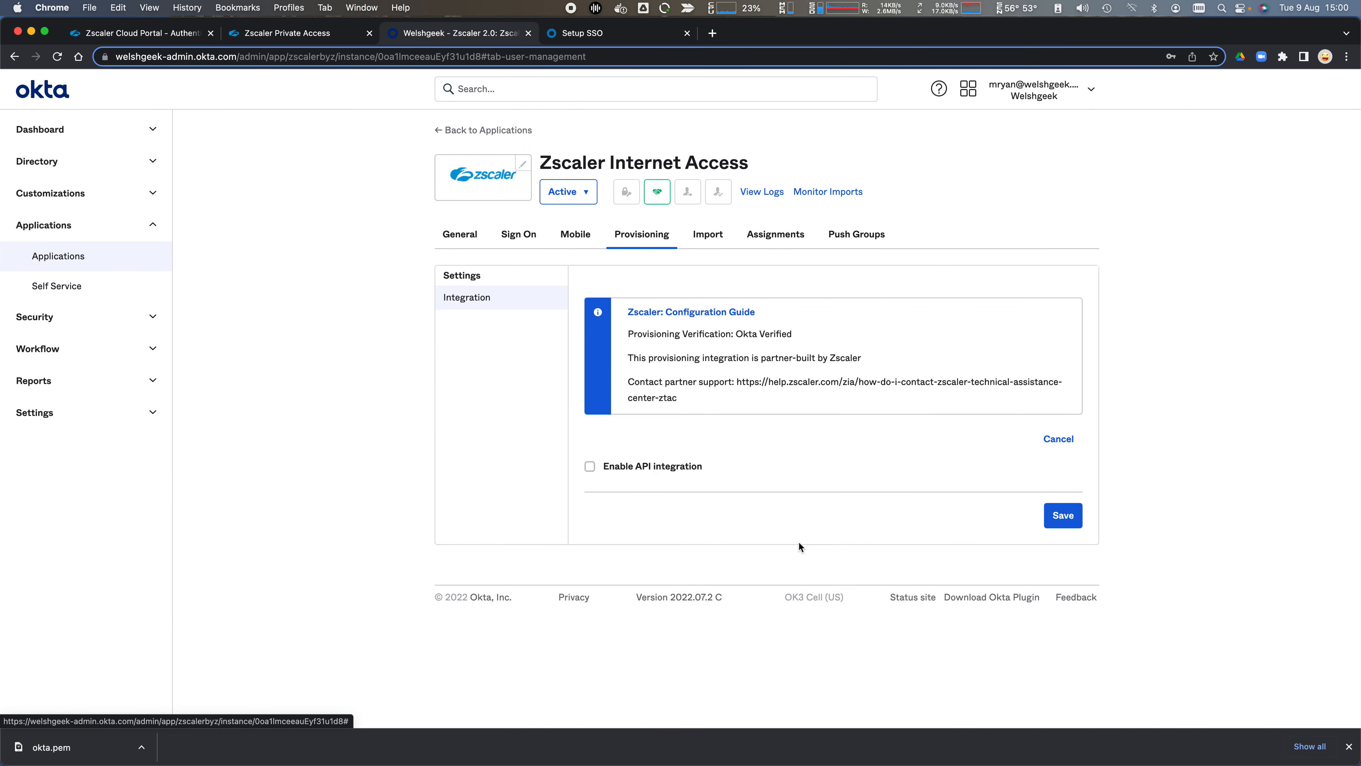
pyautogui.click(600, 473)
pyautogui.click(854, 547)
pyautogui.click(858, 547)
pyautogui.press('super+v')
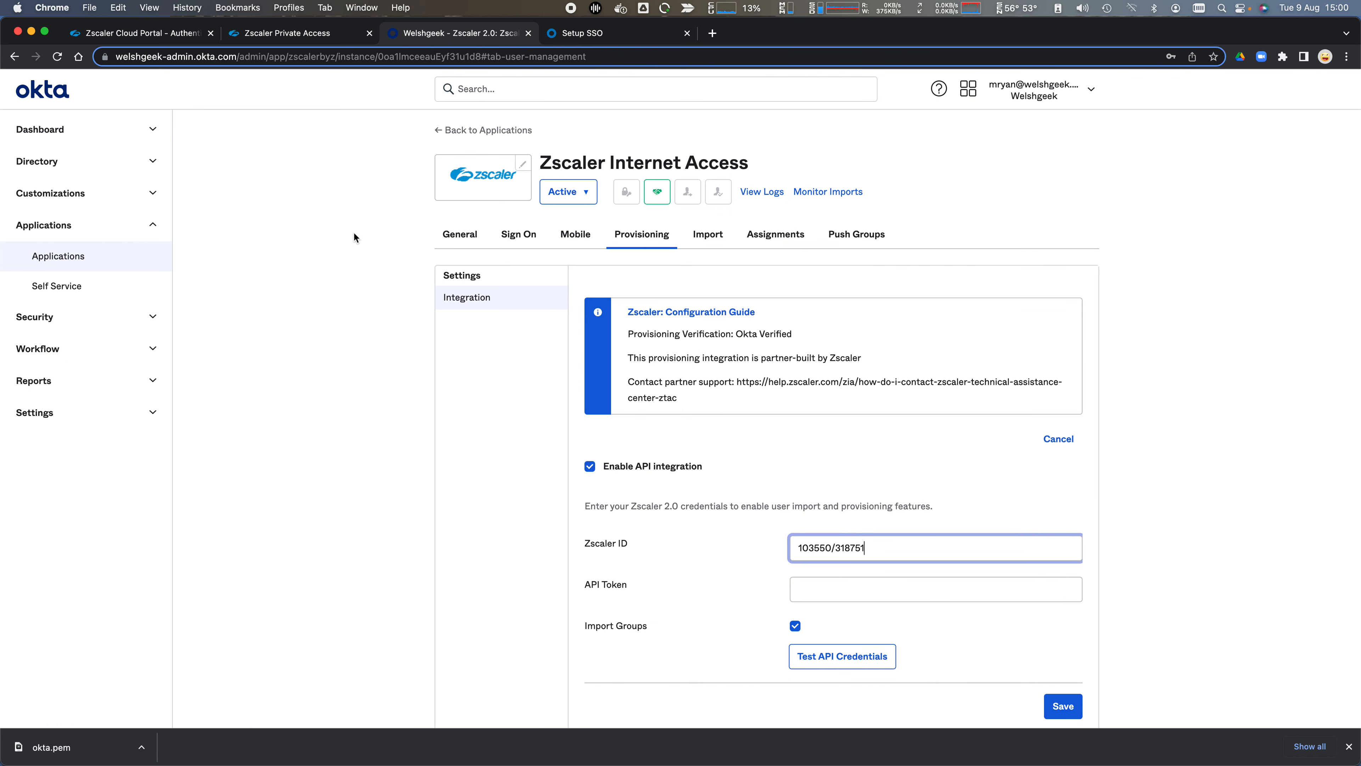
# Copy the SCIM bearer token from the Zscaler identity provider and paste it as the API token in Okta's integration settings.
pyautogui.click(163, 41)
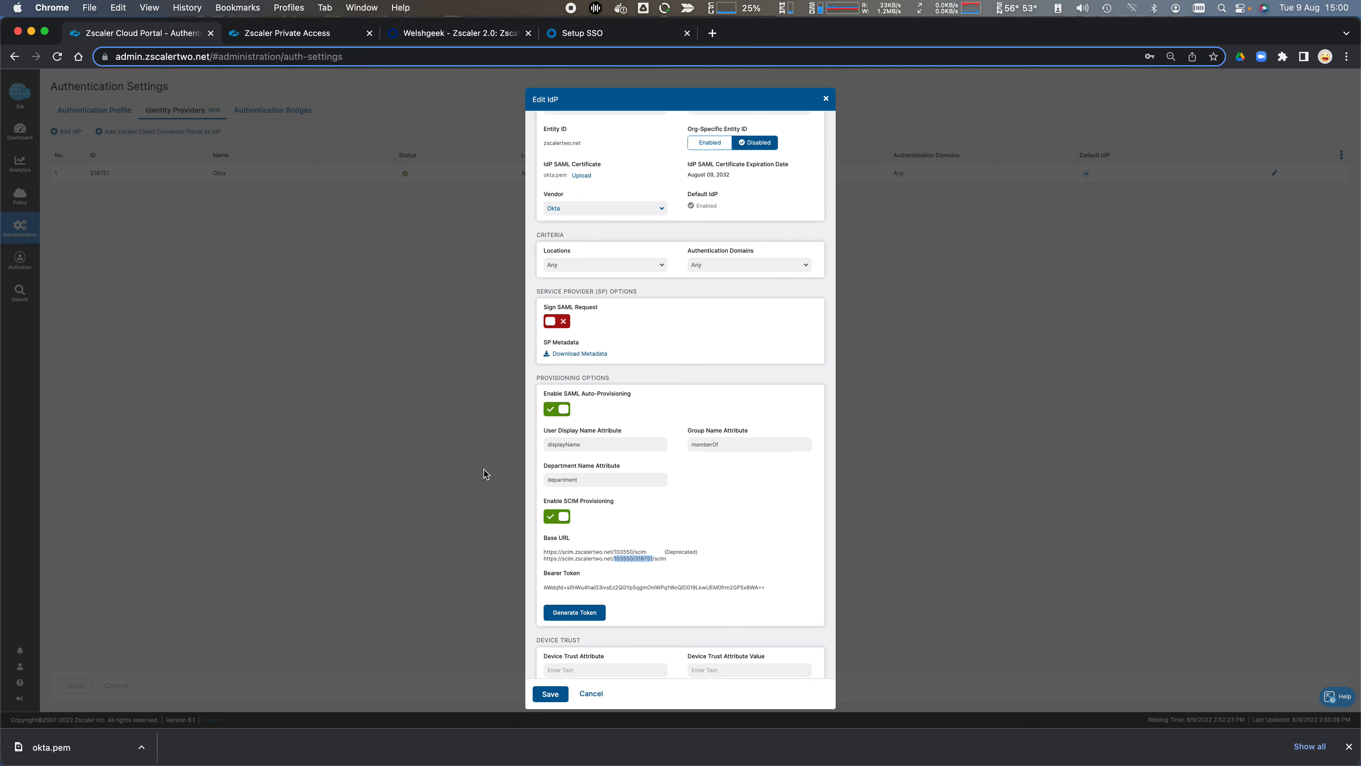
pyautogui.moveTo(546, 591); pyautogui.dragTo(766, 596)
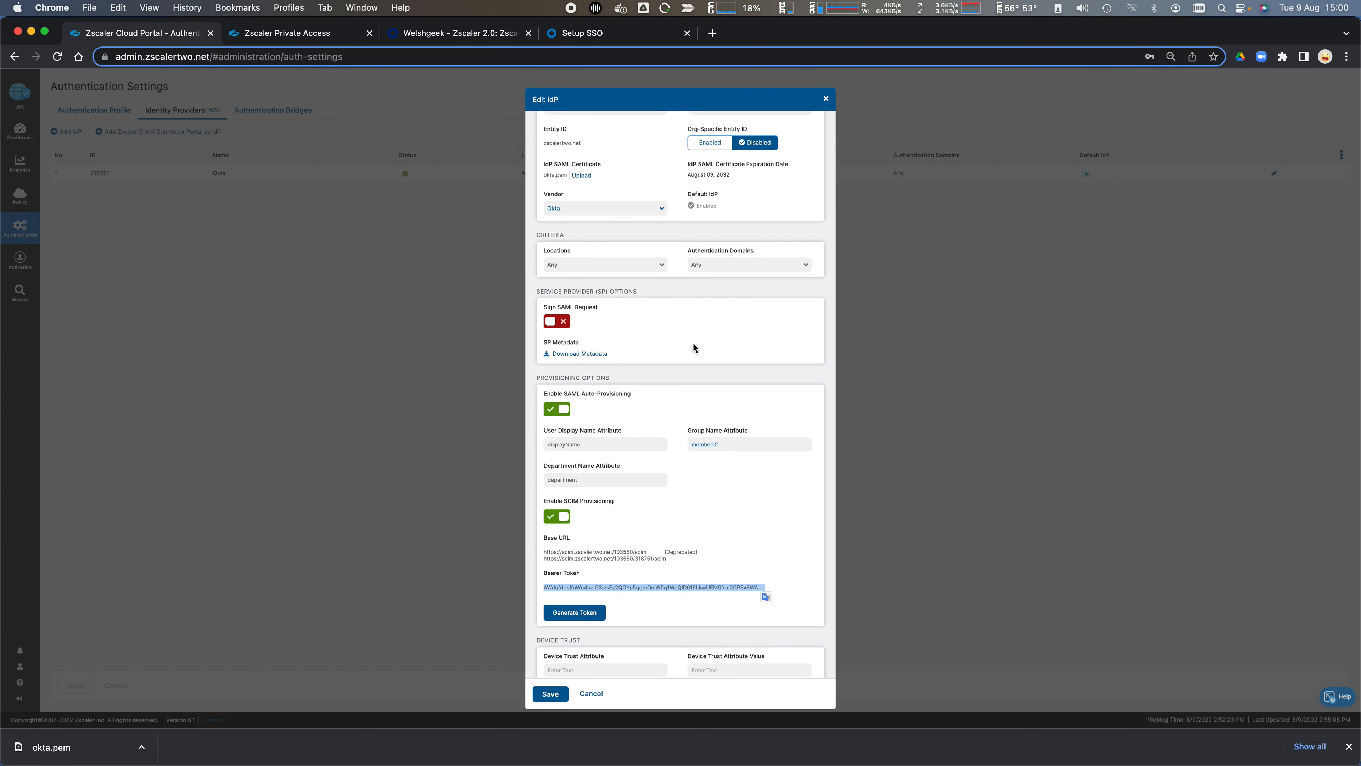
pyautogui.click(452, 33)
pyautogui.click(828, 588)
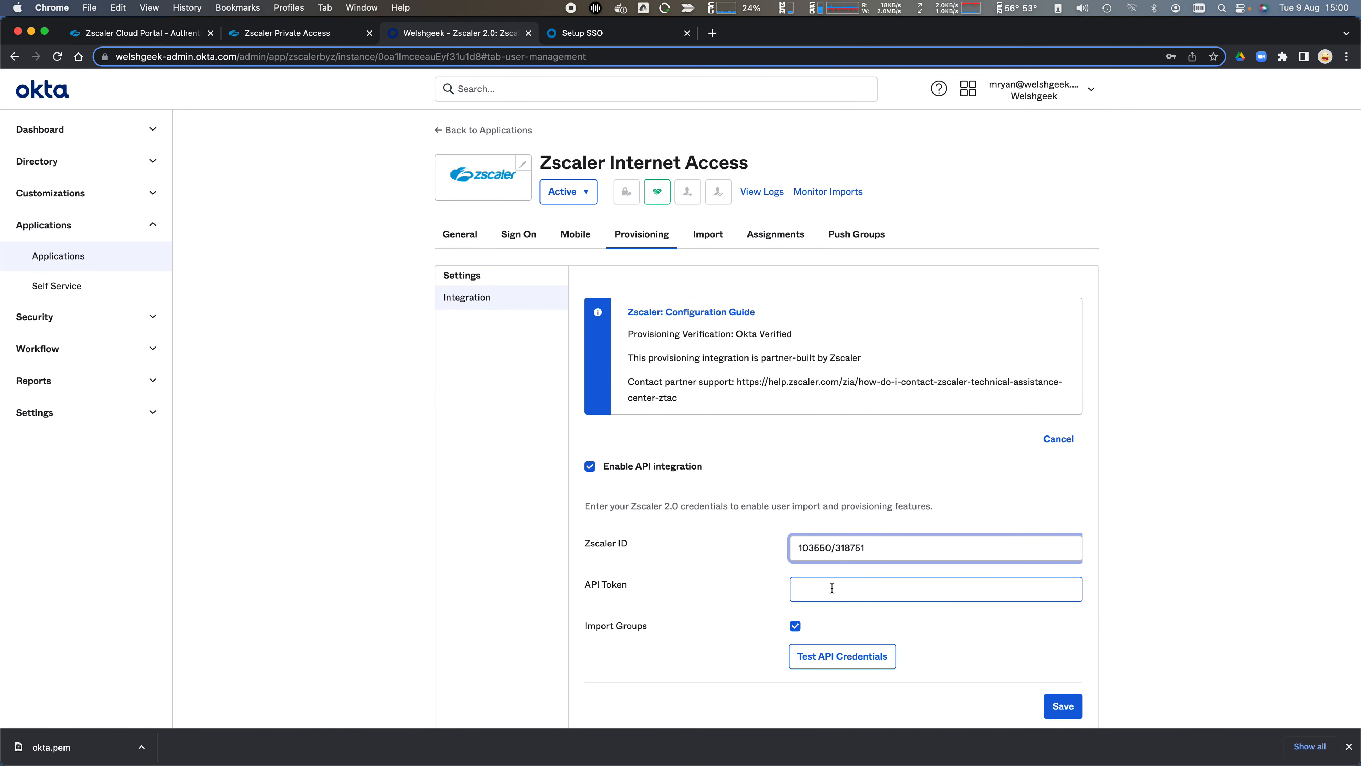
pyautogui.press('super+v')
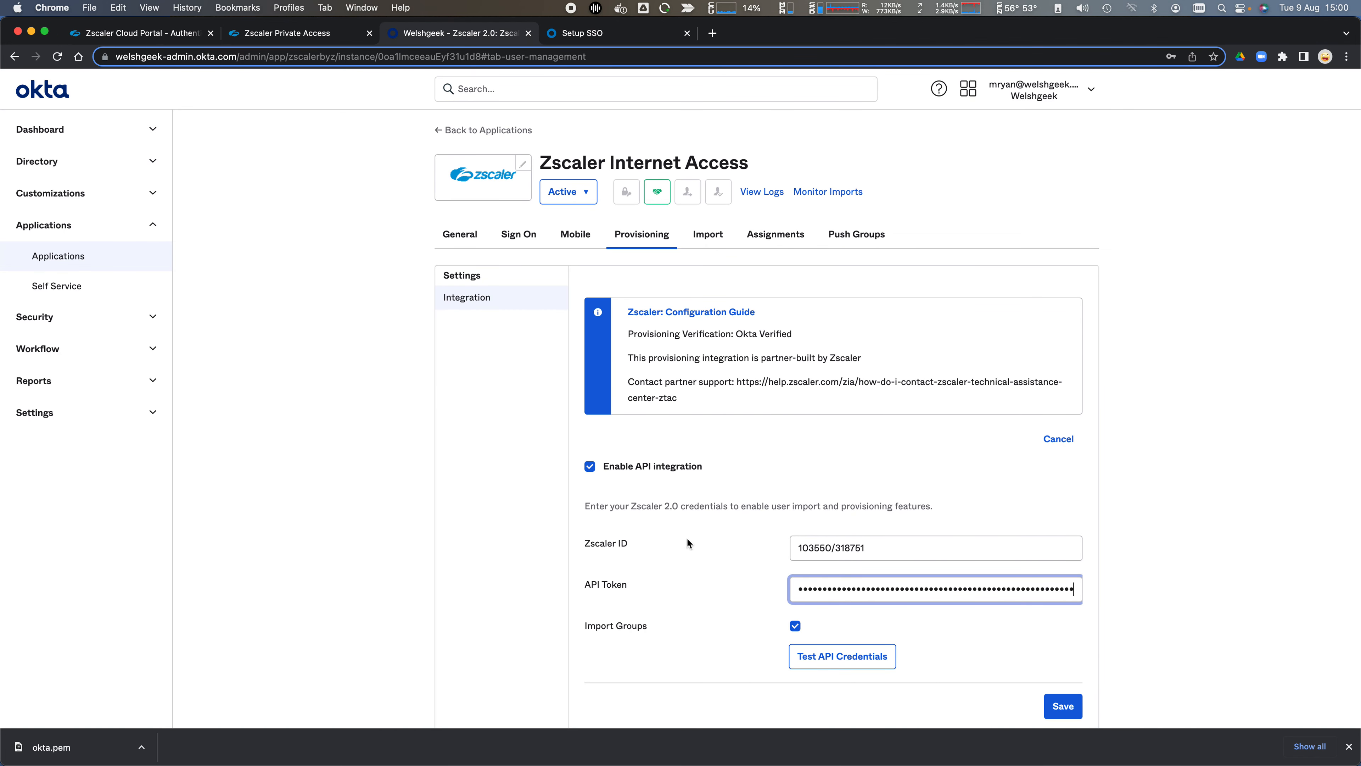
# Return to the Zscaler Cloud Portal, save the edited Okta identity provider and activate the pending change.
pyautogui.press('super+Tab')
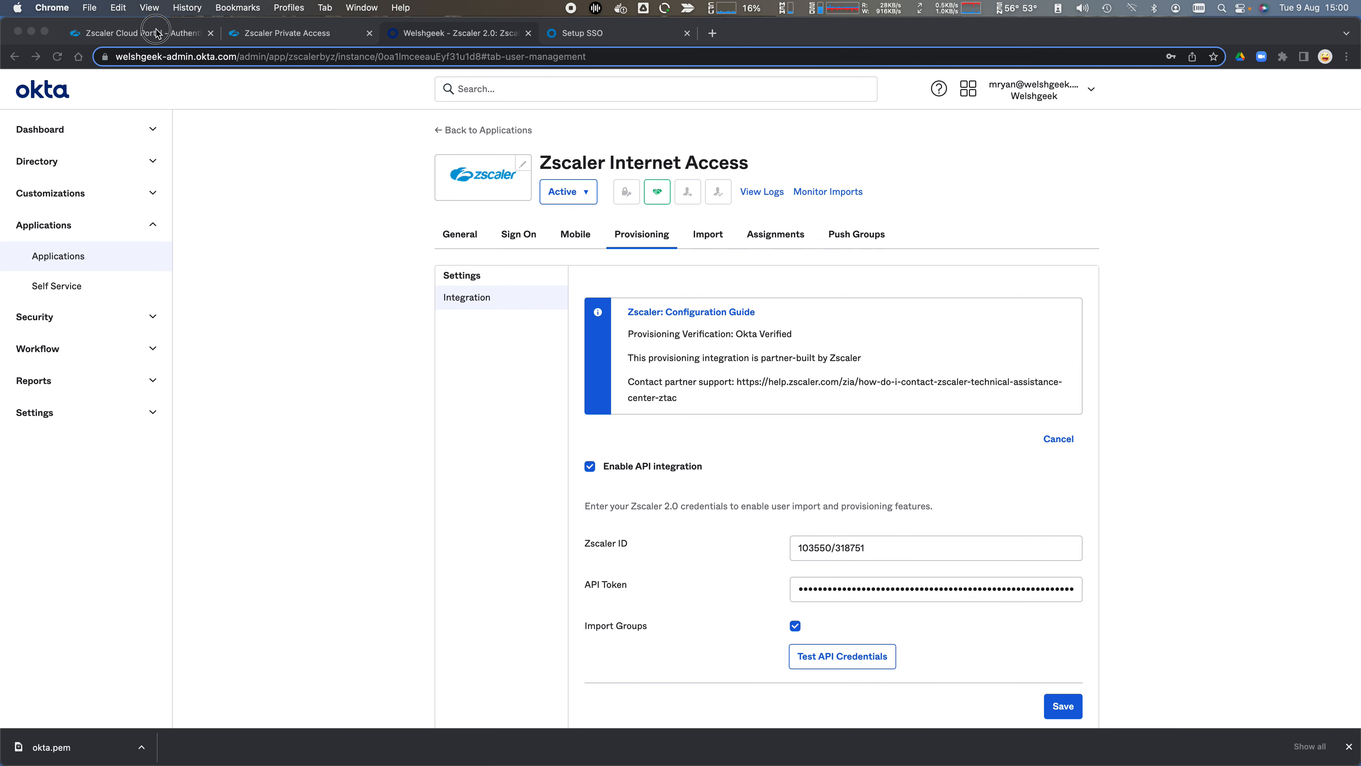
pyautogui.click(158, 33)
pyautogui.click(556, 693)
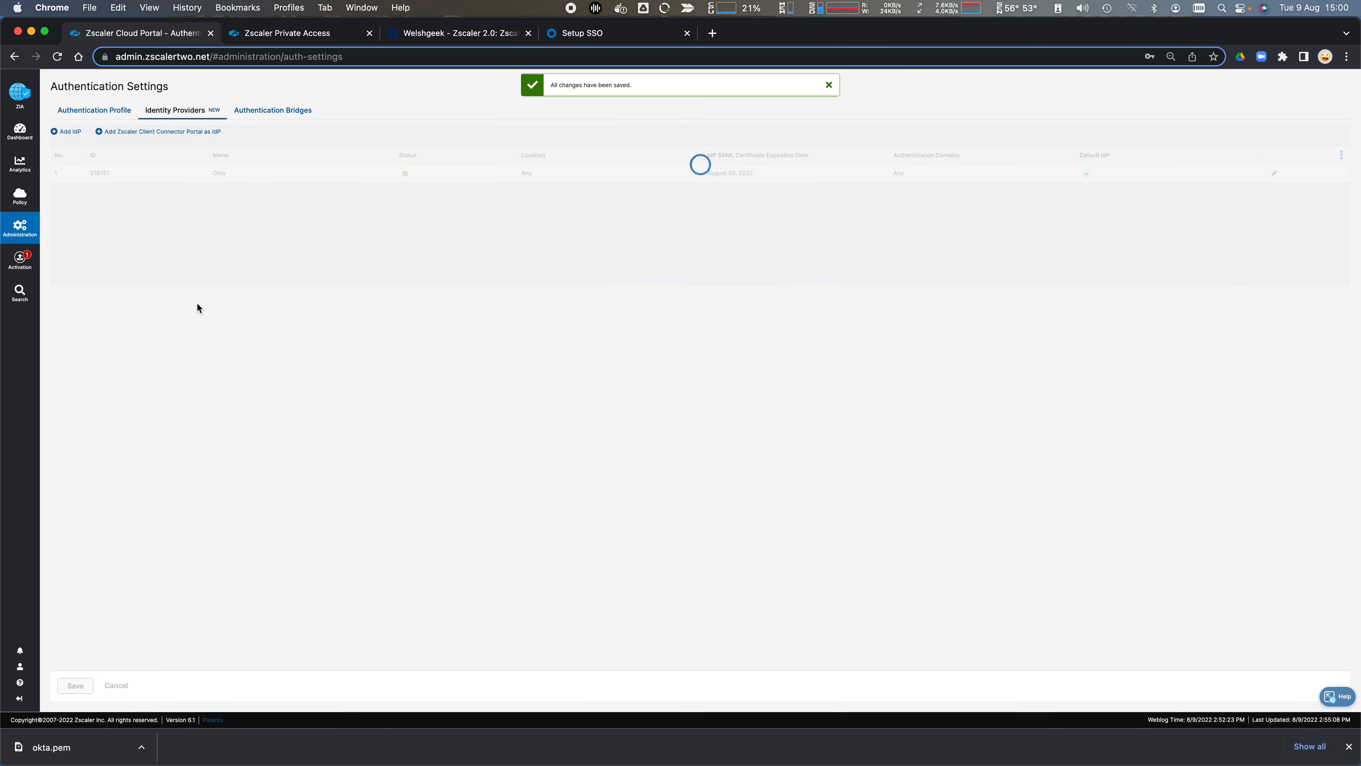
pyautogui.moveTo(13, 261)
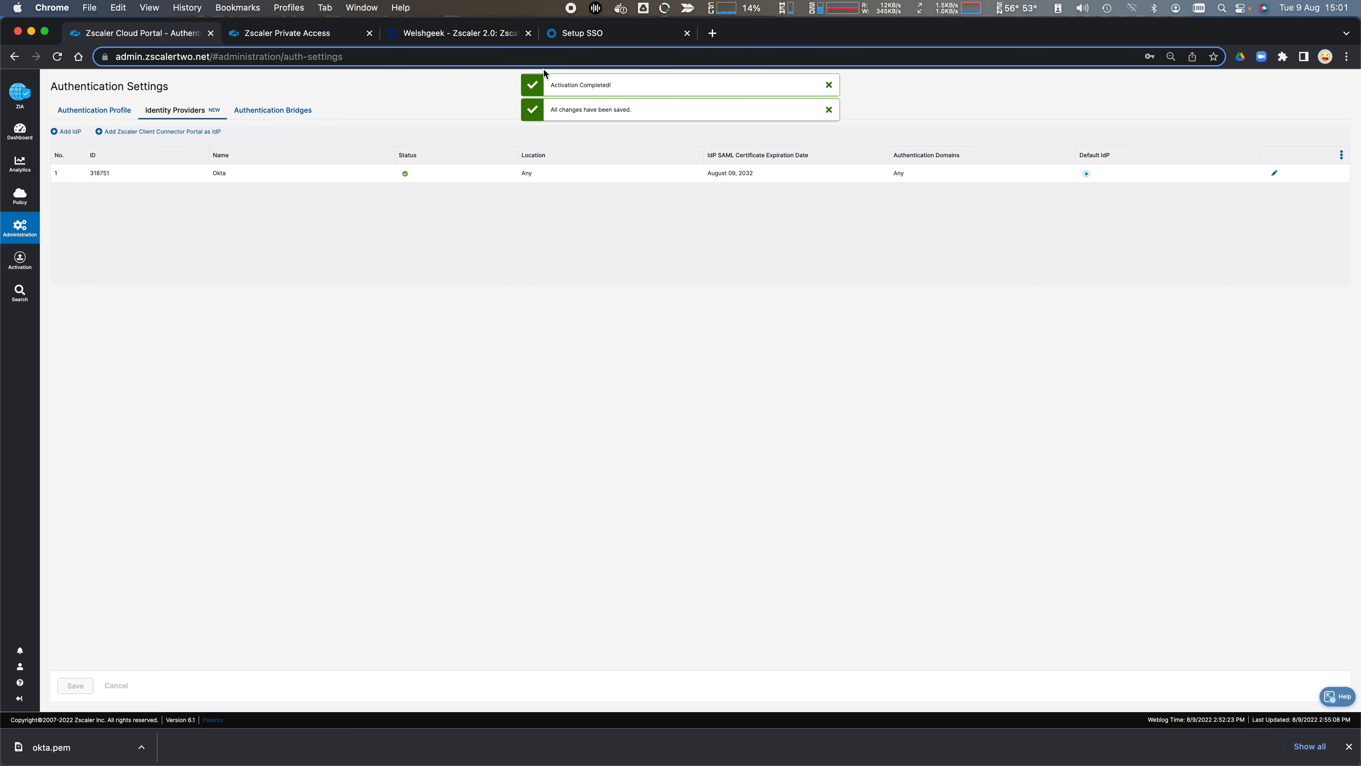
# Test the API credentials in Okta, save the provisioning integration and dismiss the browser's offer to store the password.
pyautogui.click(482, 33)
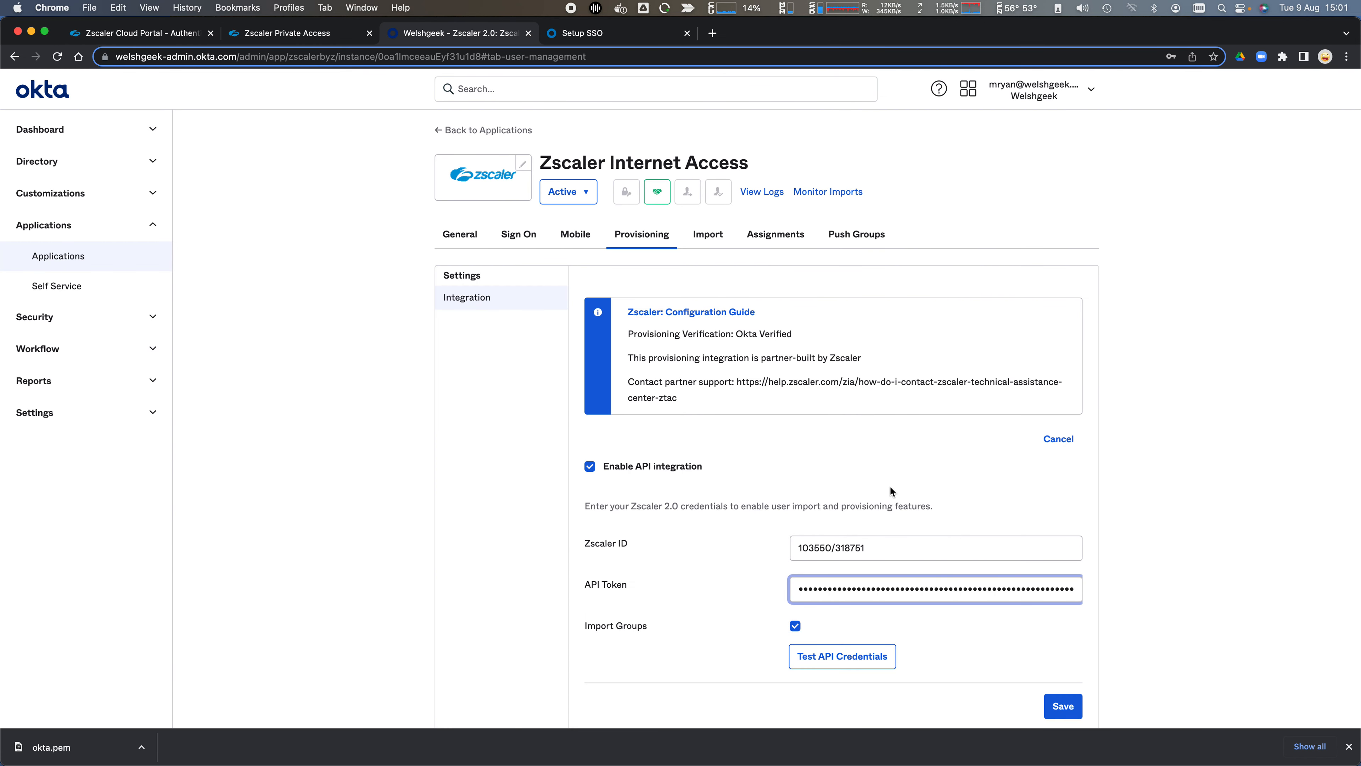
pyautogui.click(864, 658)
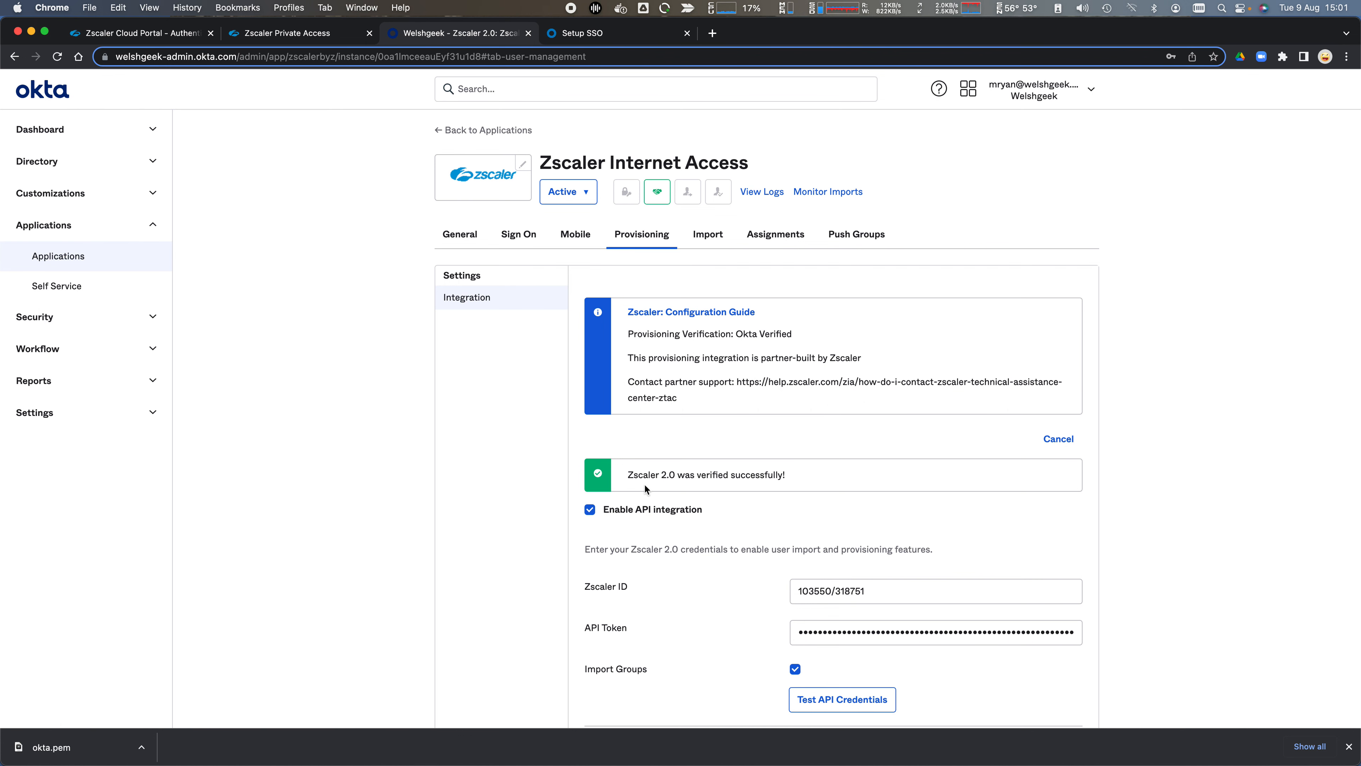
pyautogui.scroll(-3, 835, 496)
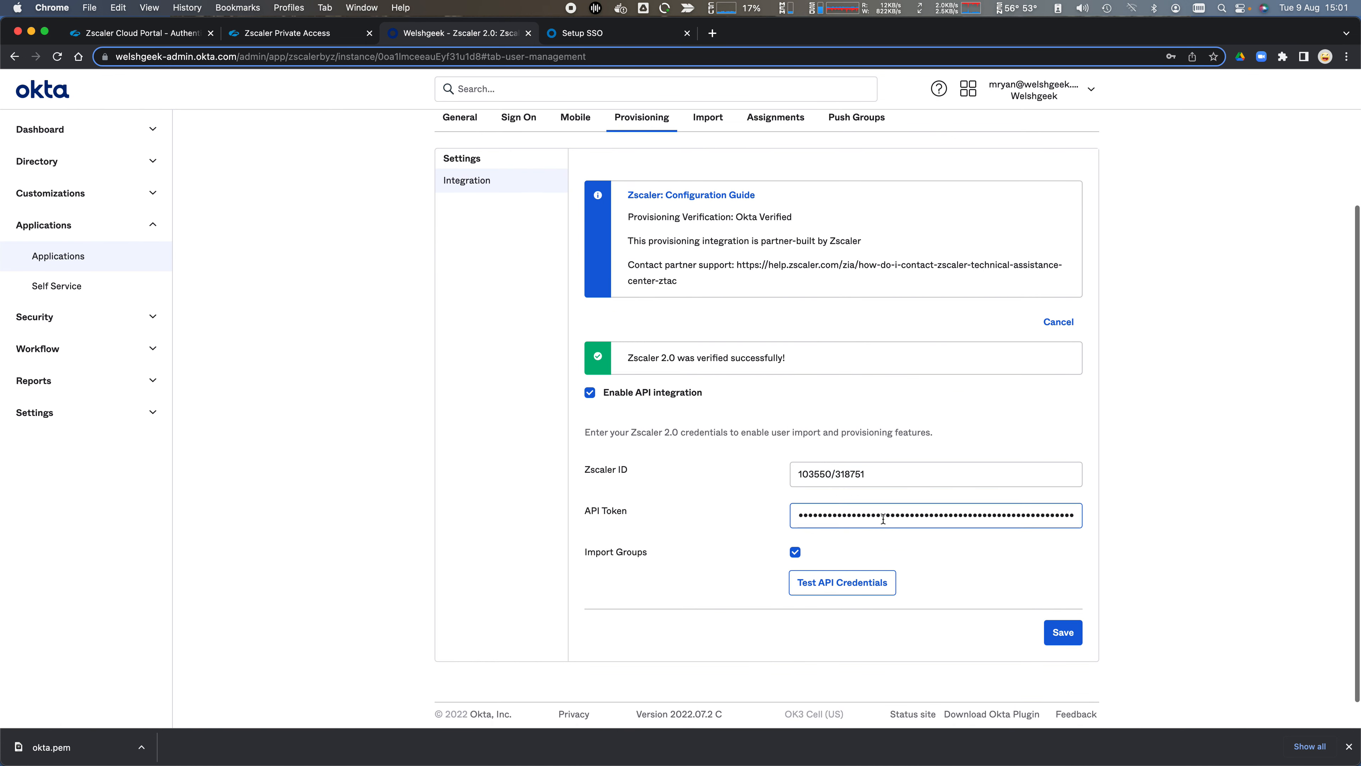
pyautogui.click(1059, 628)
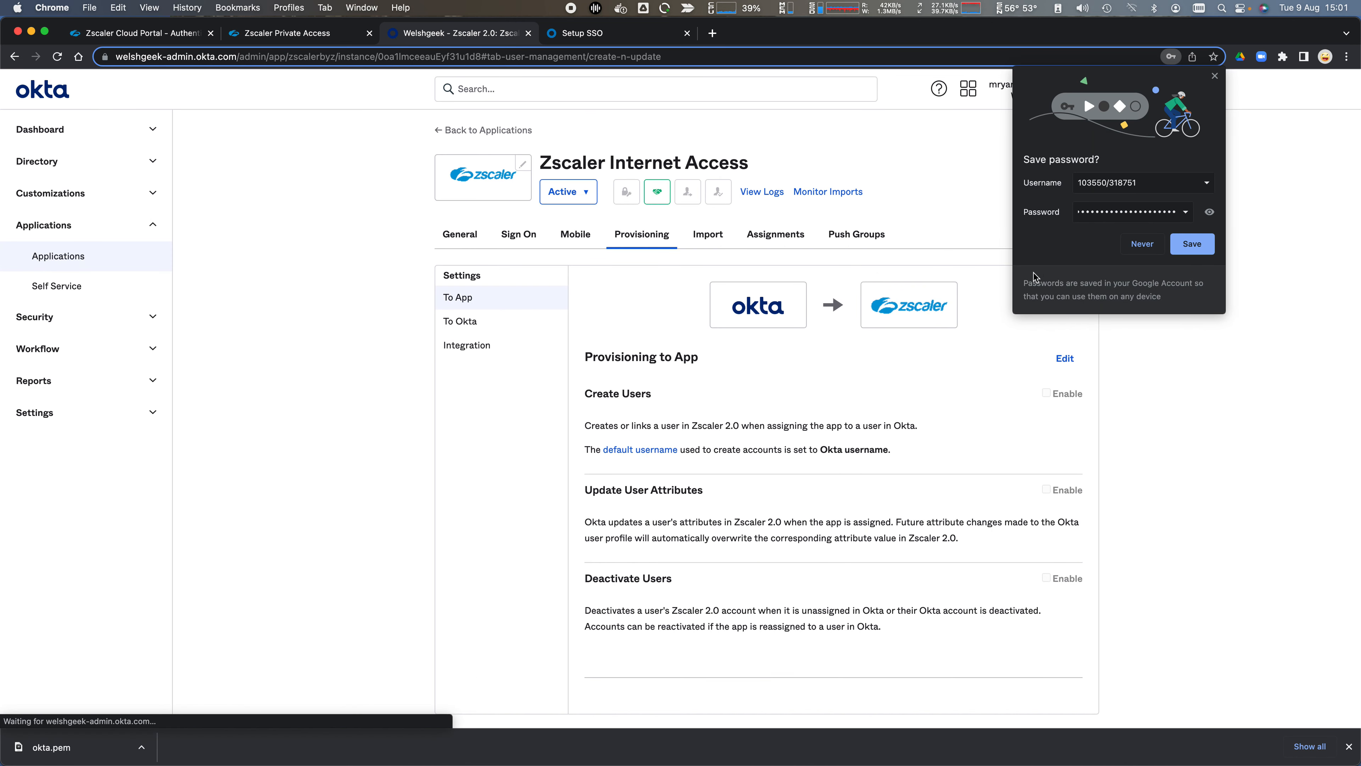
pyautogui.click(1214, 75)
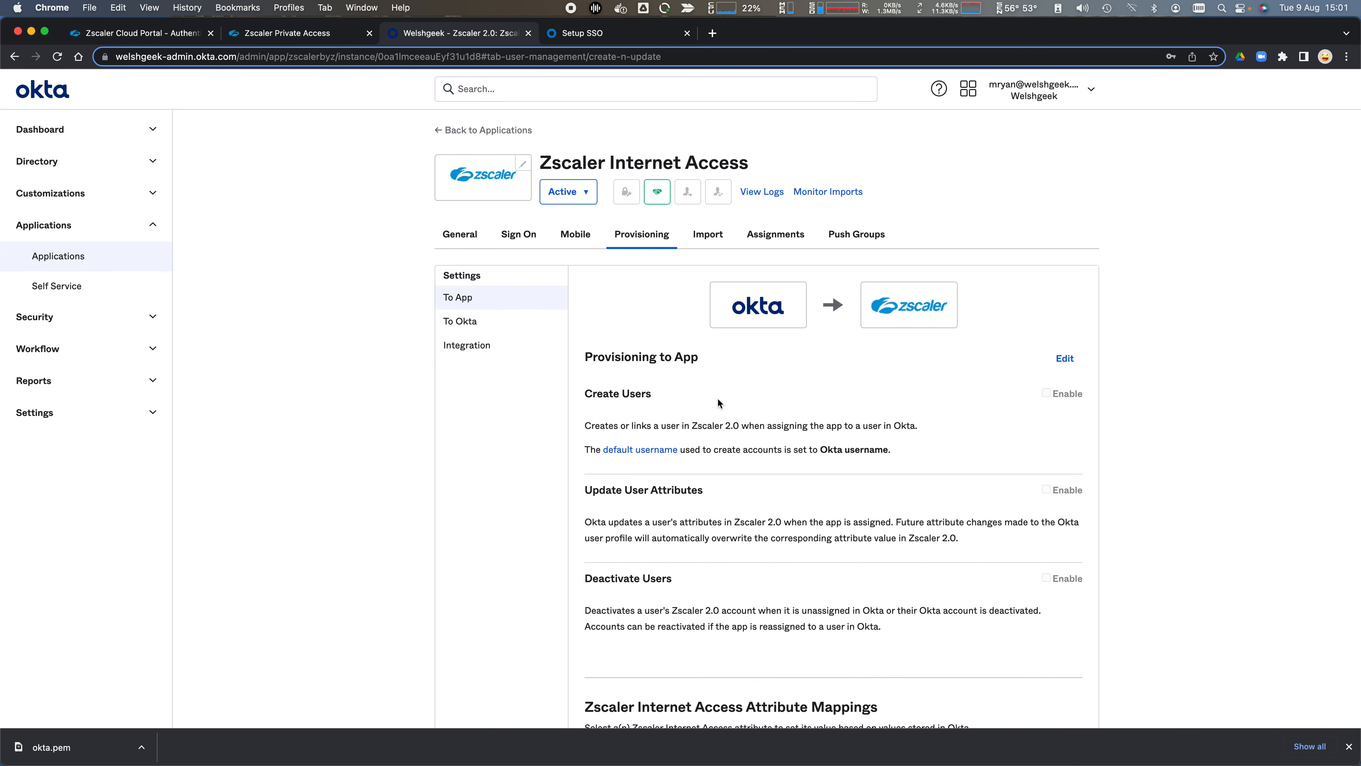
# Enable Create Users, Update User Attributes and Deactivate Users for provisioning to the app, save, and open the app's assignments.
pyautogui.click(1064, 358)
pyautogui.click(1039, 394)
pyautogui.click(1040, 491)
pyautogui.click(1039, 578)
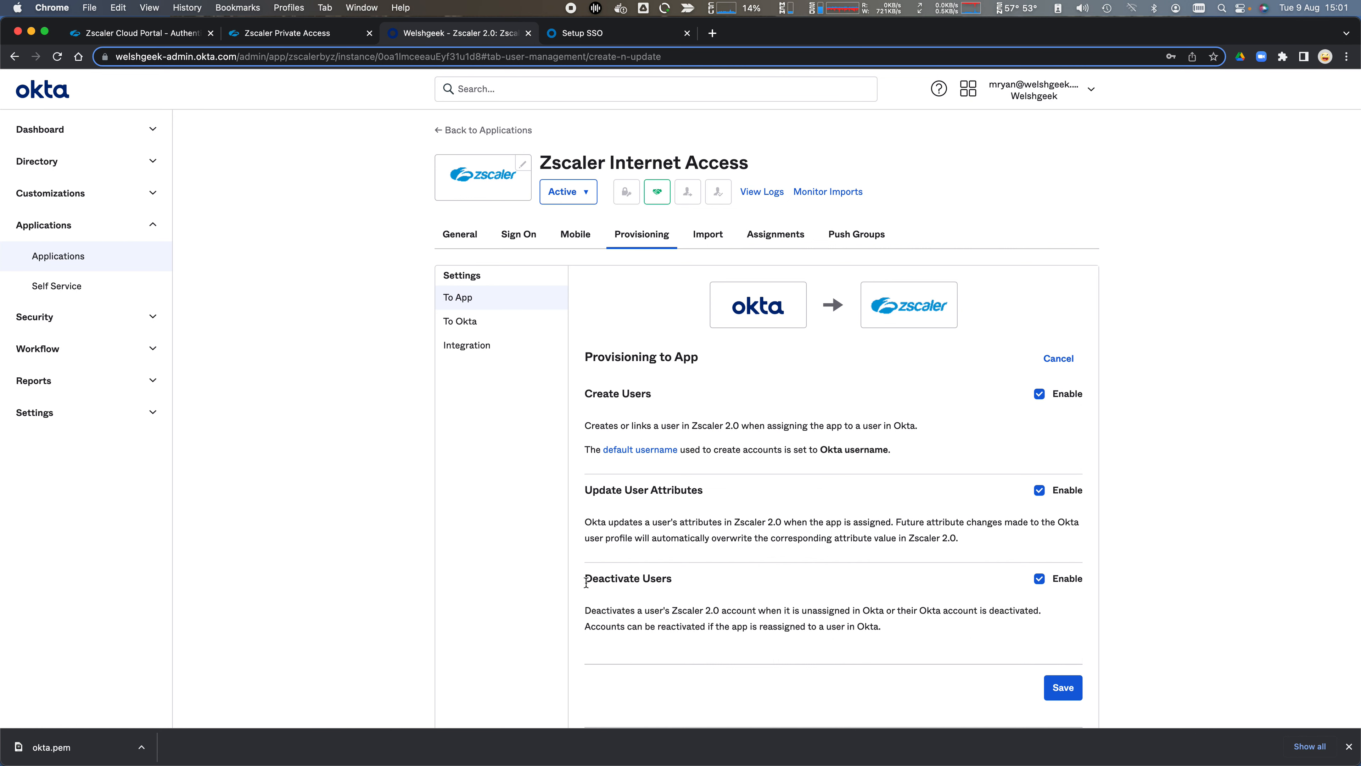
pyautogui.click(1063, 686)
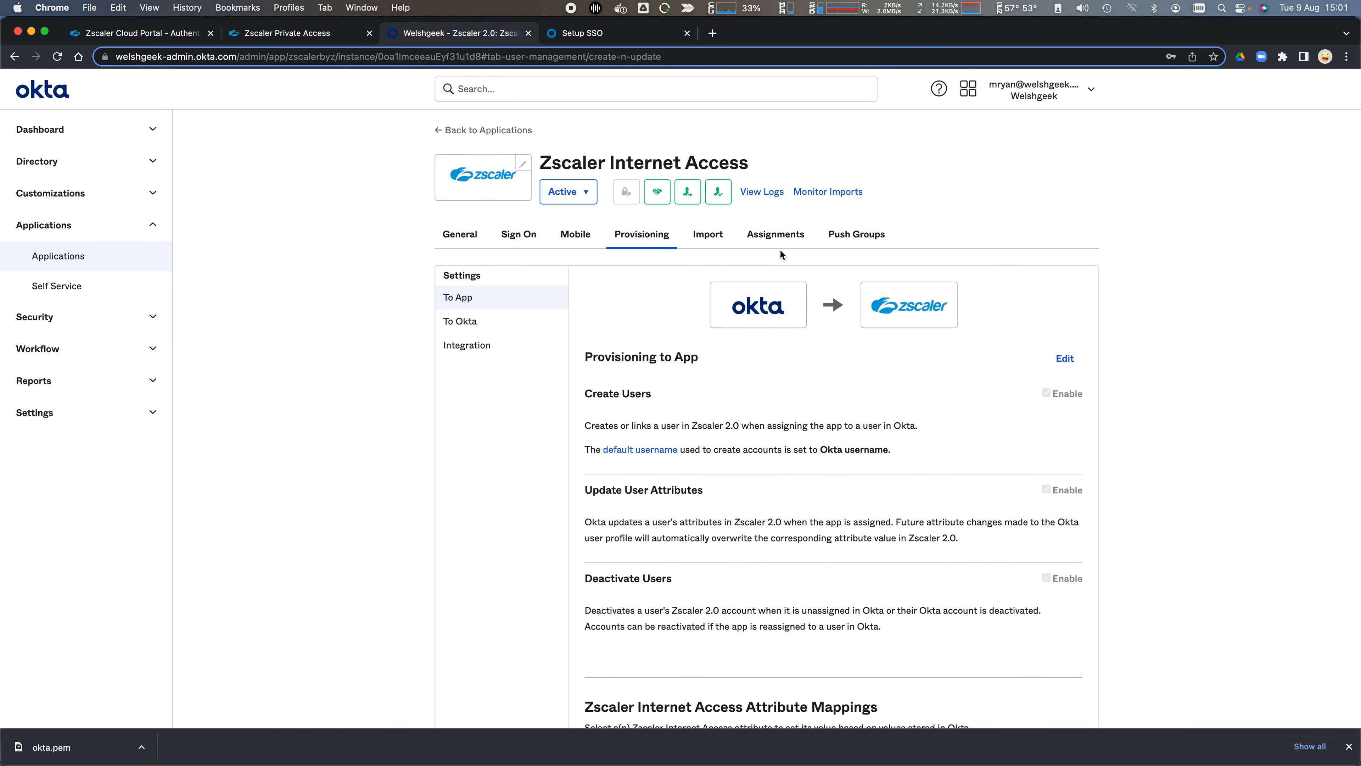
pyautogui.click(777, 236)
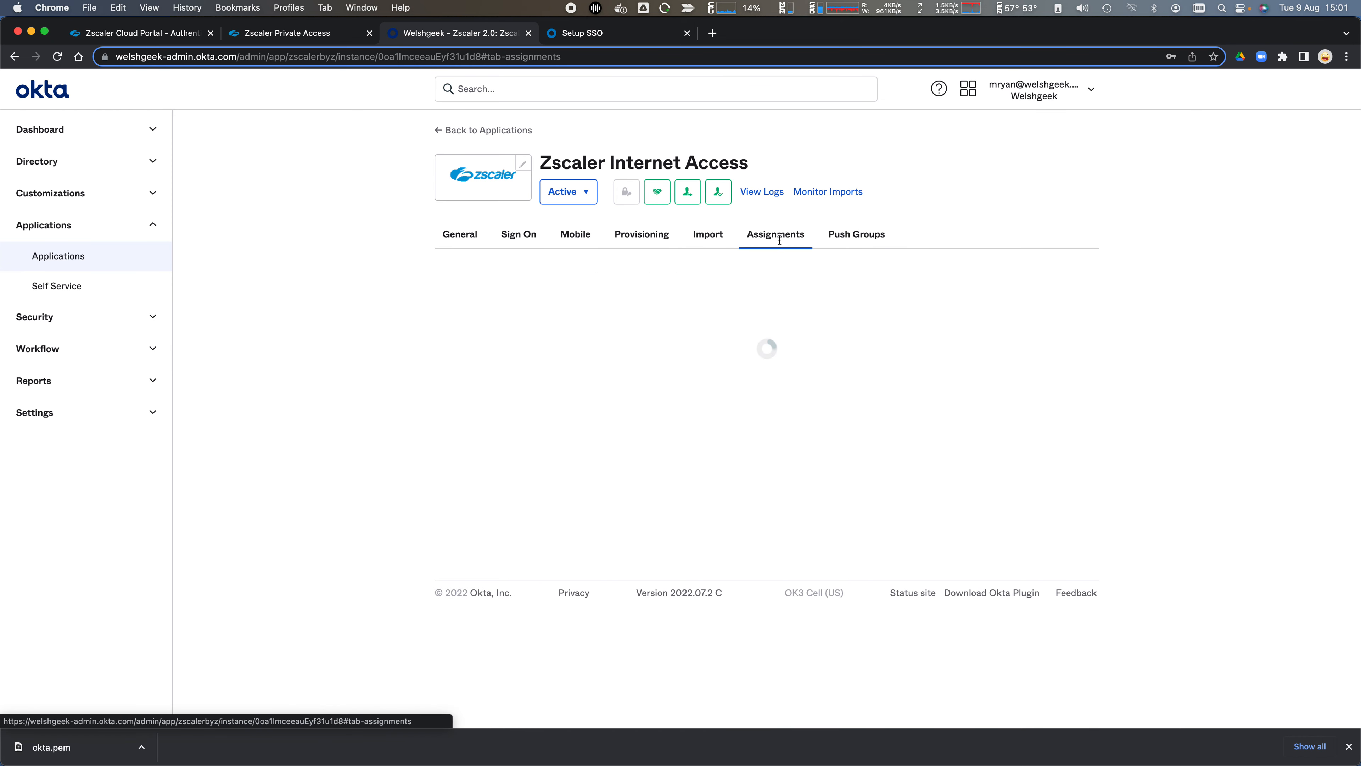
pyautogui.click(497, 285)
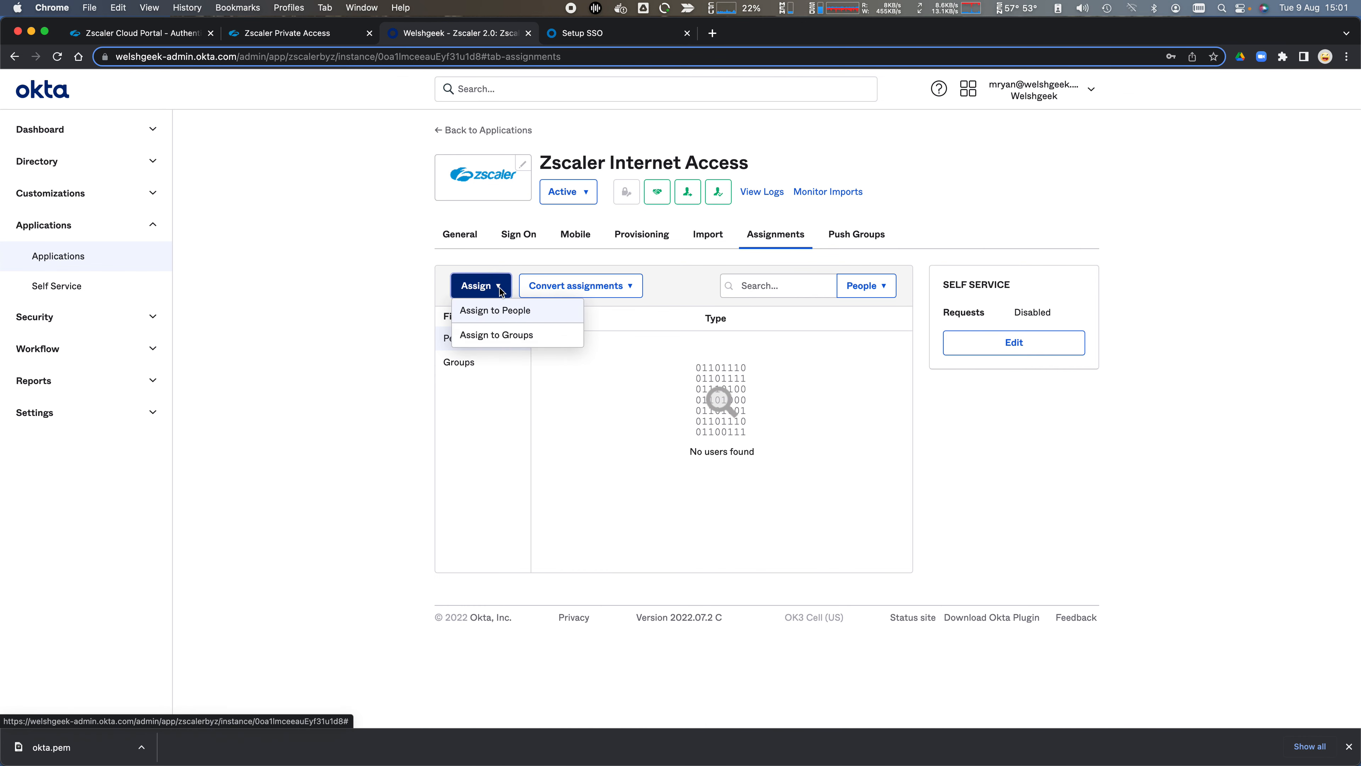
pyautogui.click(507, 337)
pyautogui.click(512, 135)
pyautogui.write('ever')
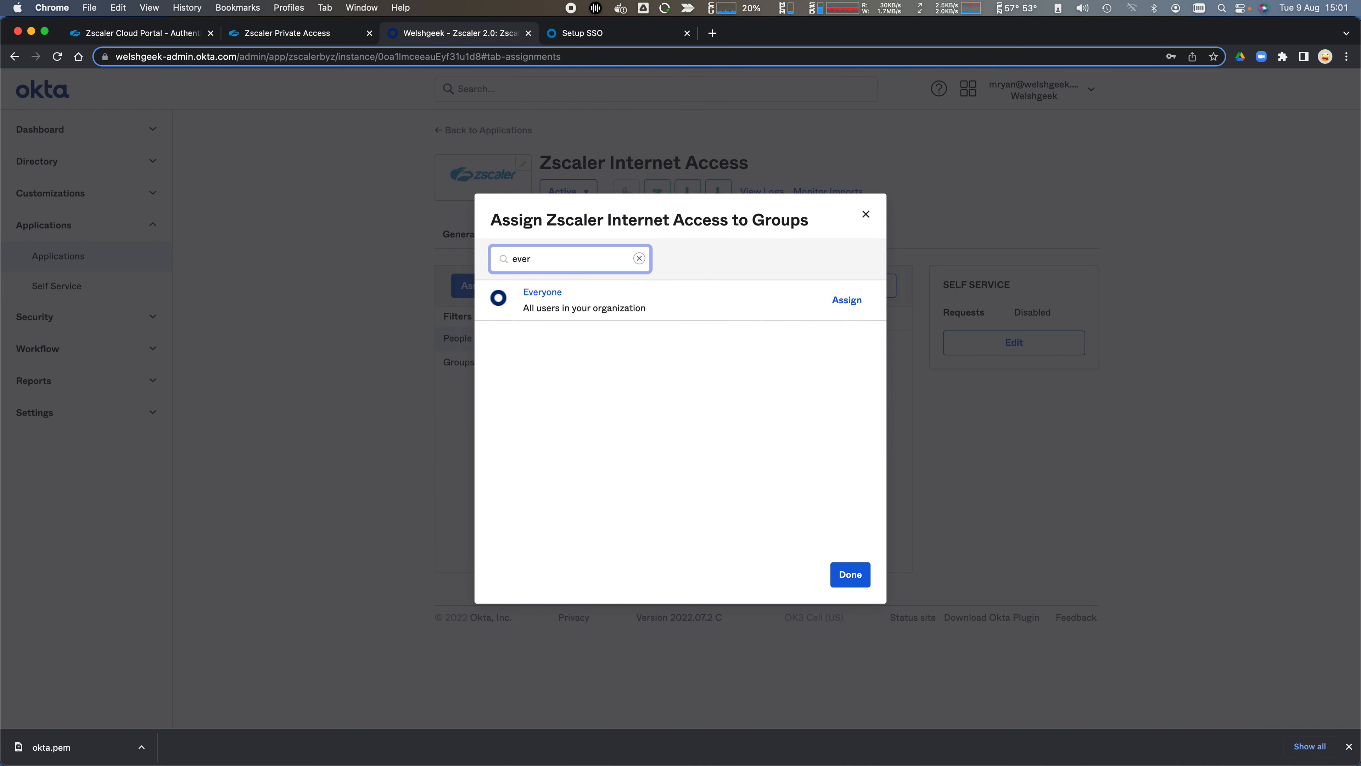
pyautogui.click(546, 295)
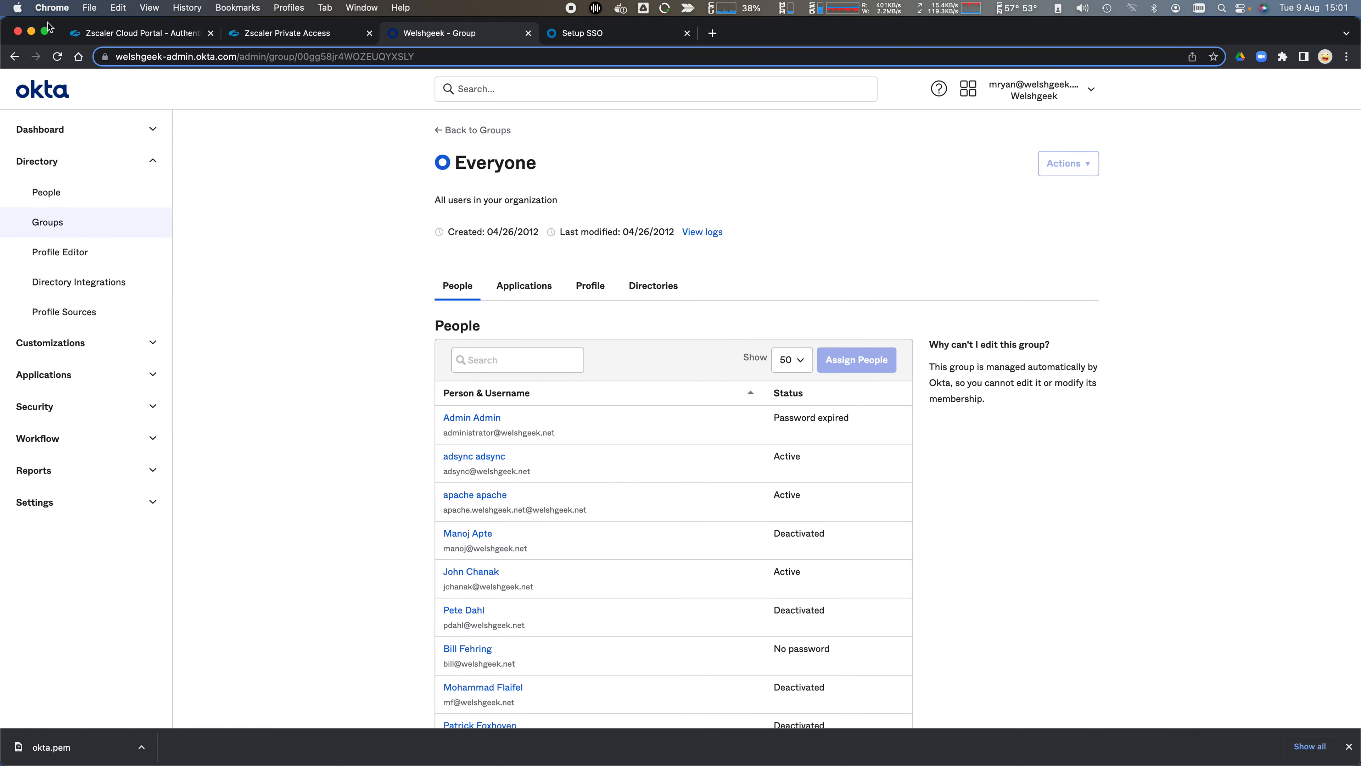
pyautogui.click(15, 57)
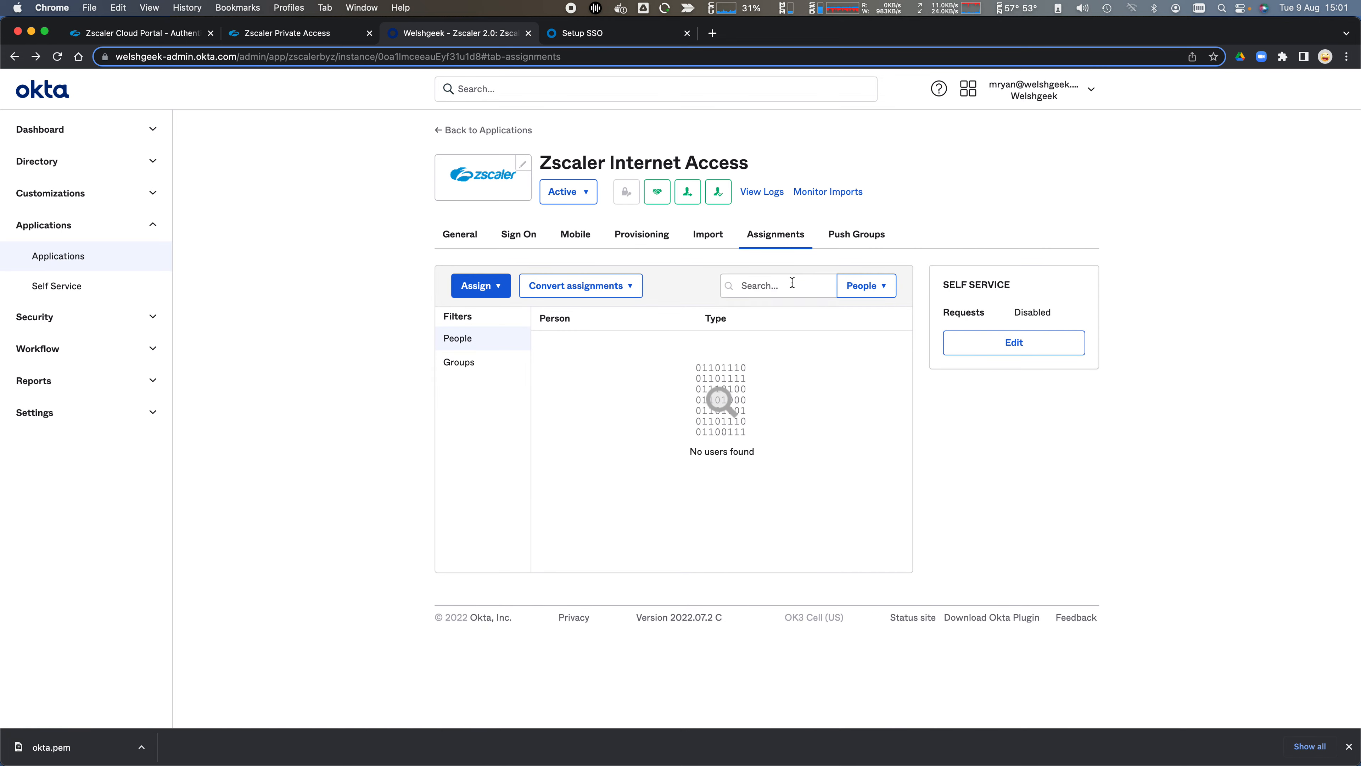
# Assign the Zscaler Internet Access app to the Everyone group and finish the group assignment.
pyautogui.click(480, 286)
pyautogui.click(484, 334)
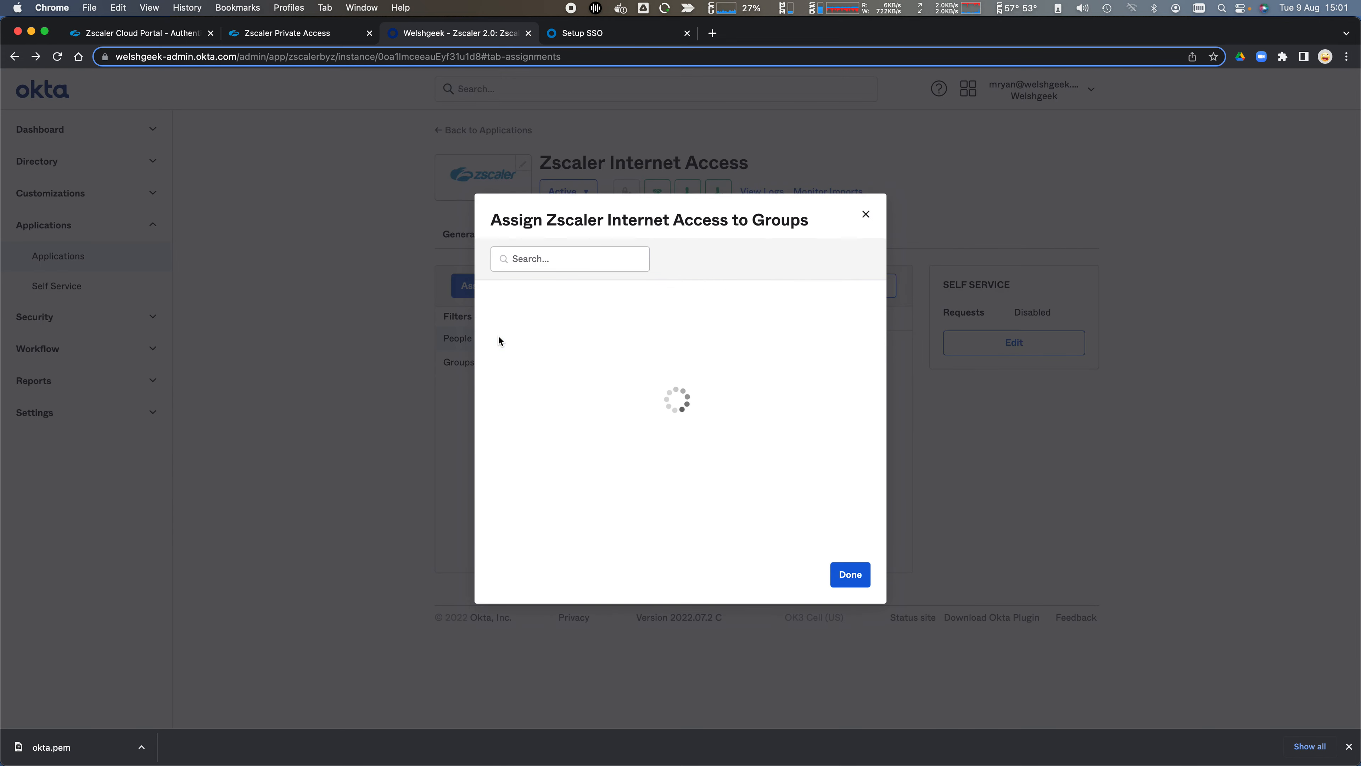
pyautogui.click(536, 134)
pyautogui.write('every')
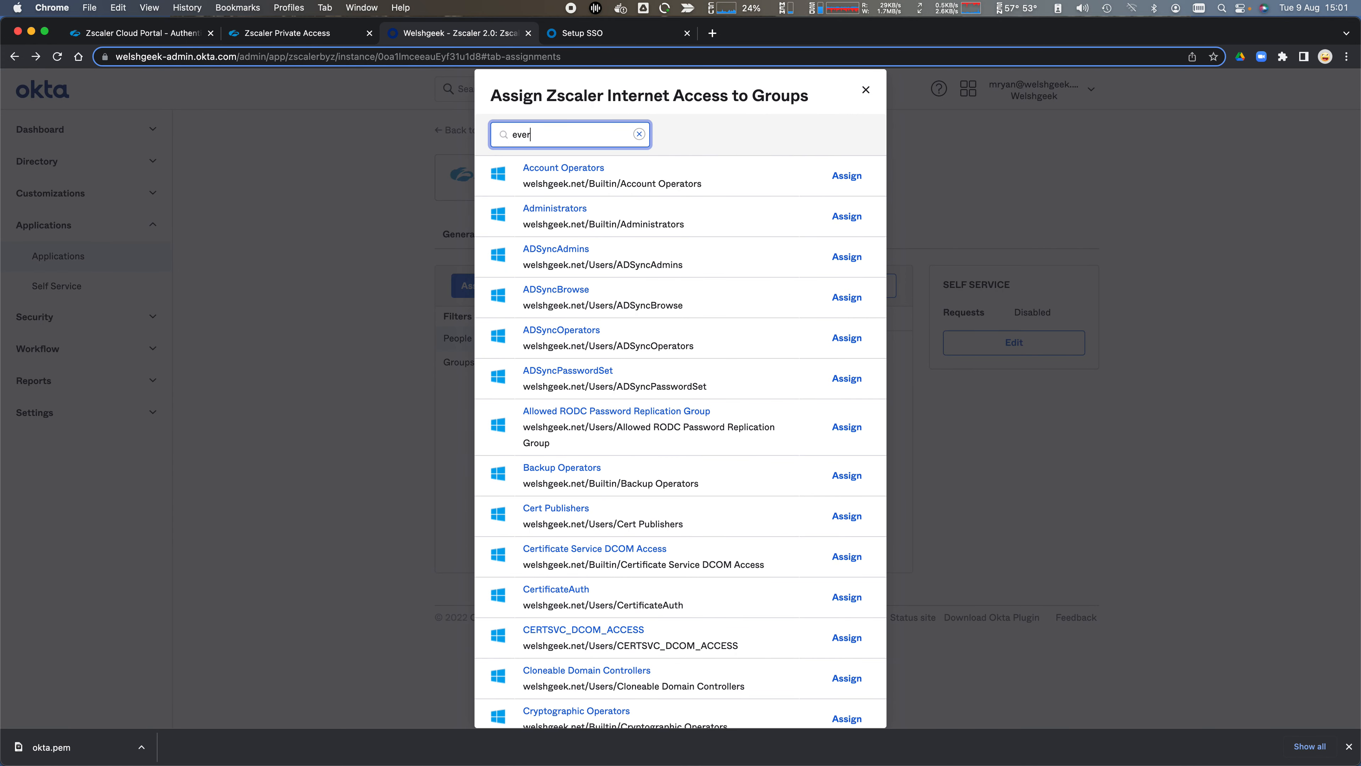
pyautogui.click(851, 300)
pyautogui.click(851, 562)
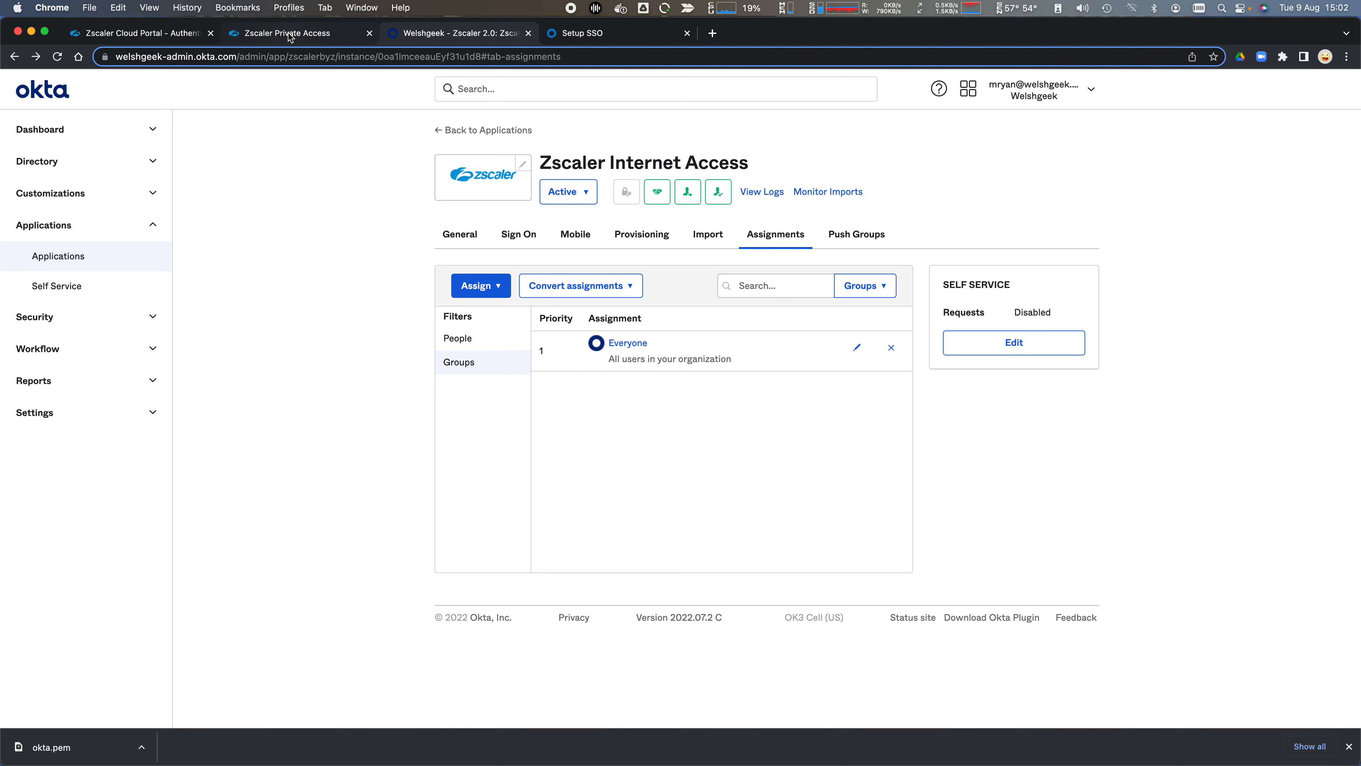
# Switch to Zscaler Private Access, sign in with the prefilled admin credentials and open the IdP configuration page.
pyautogui.click(313, 38)
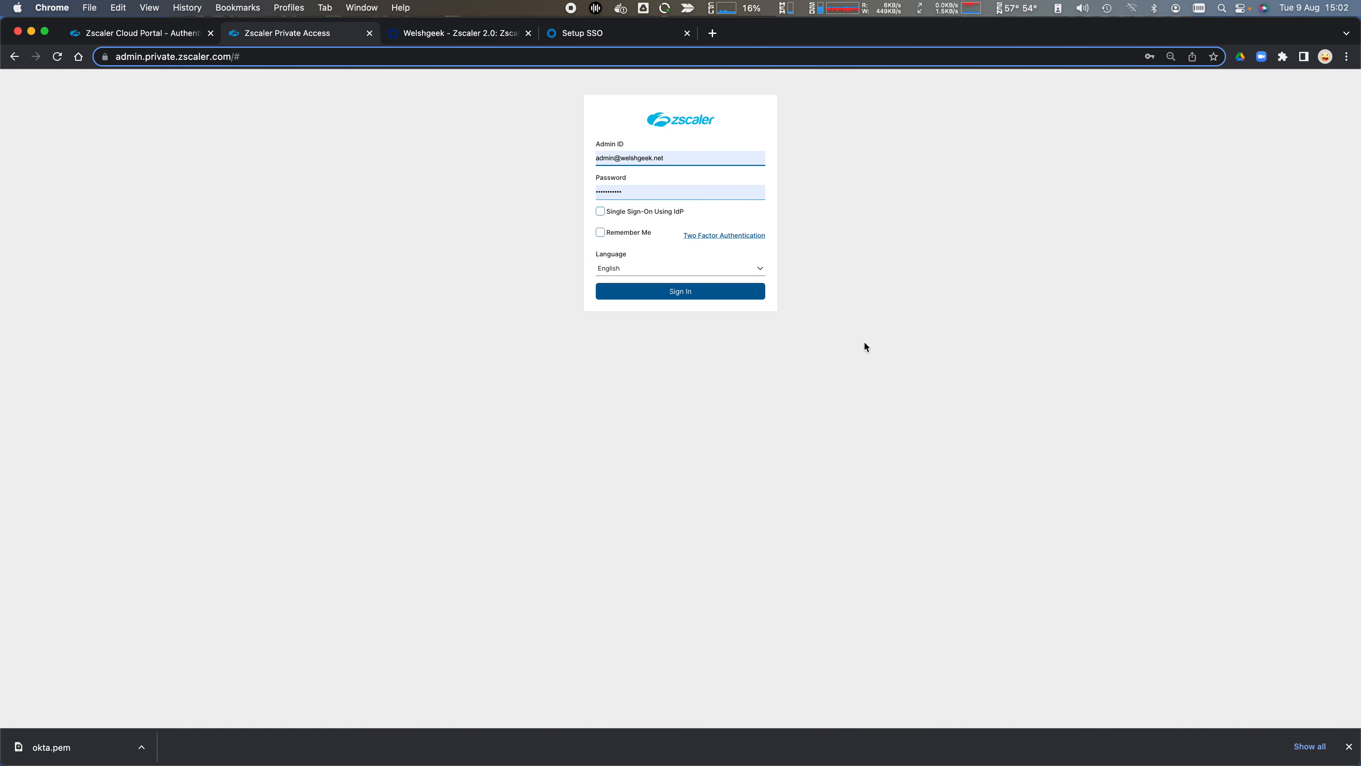
pyautogui.click(694, 296)
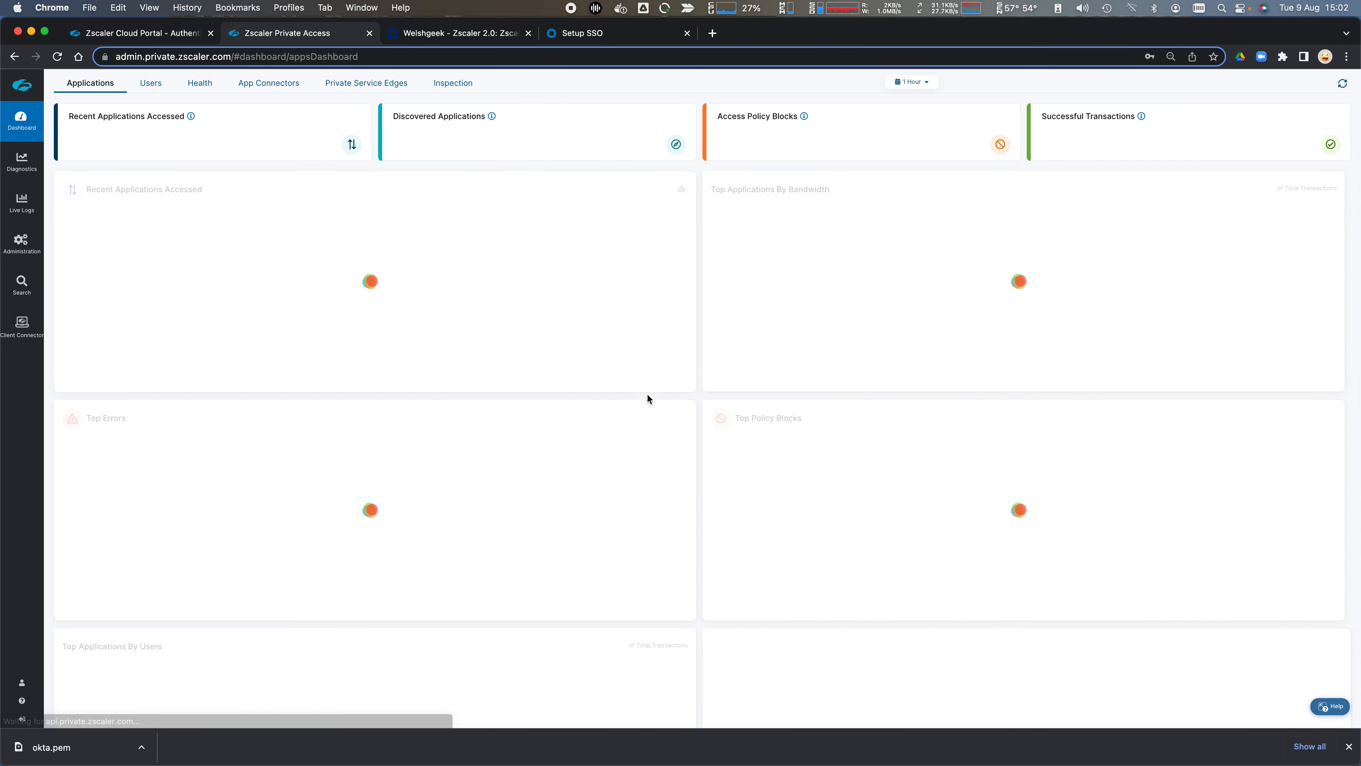
pyautogui.moveTo(21, 242)
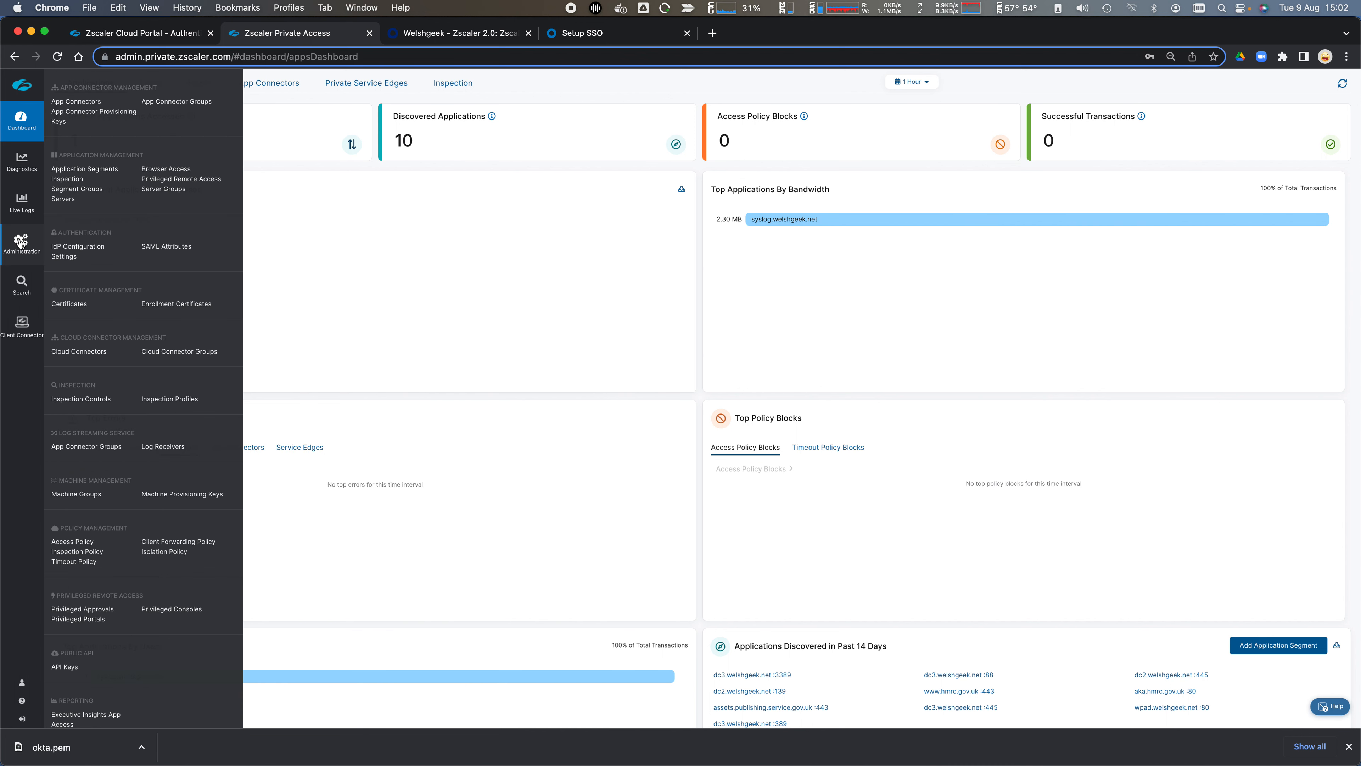
pyautogui.click(86, 248)
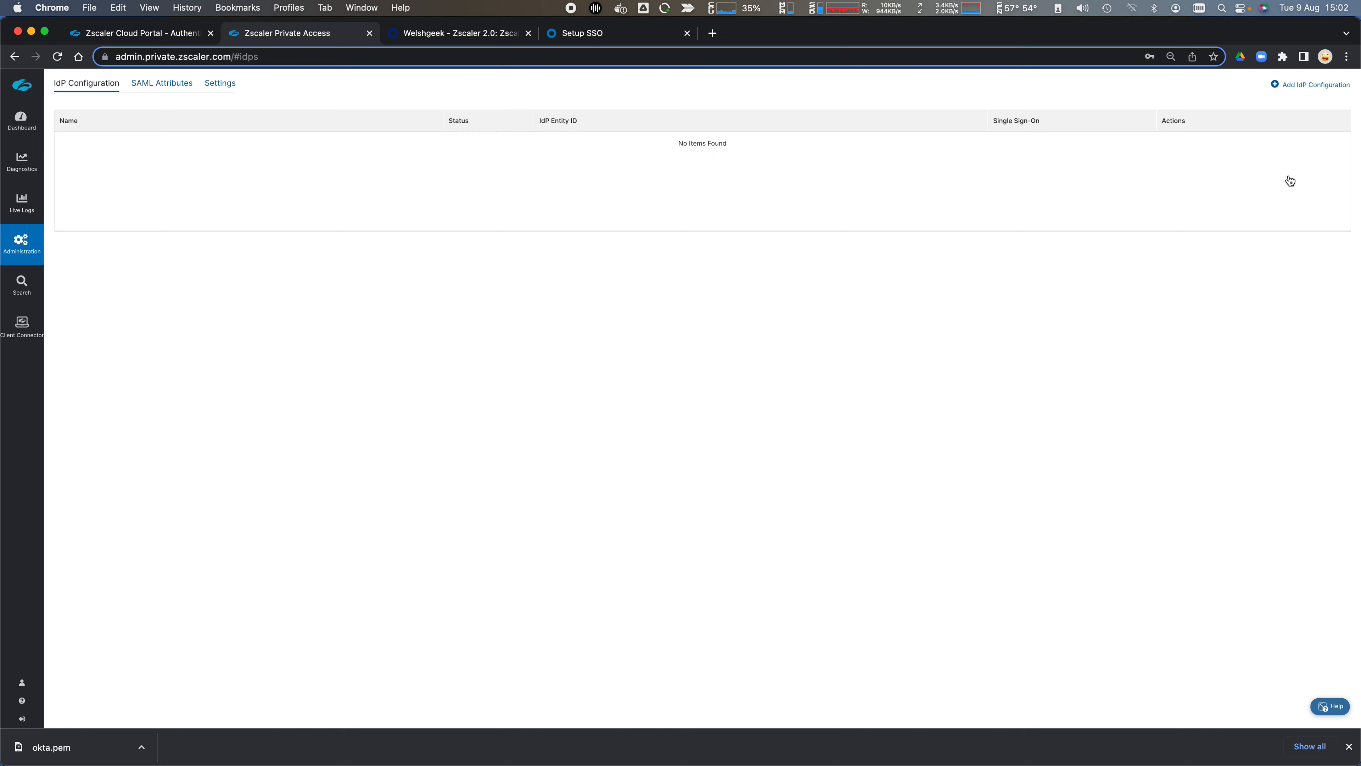
# Add an IdP configuration for user single sign-on, give it a name and domains, and continue to the SP metadata.
pyautogui.click(1313, 85)
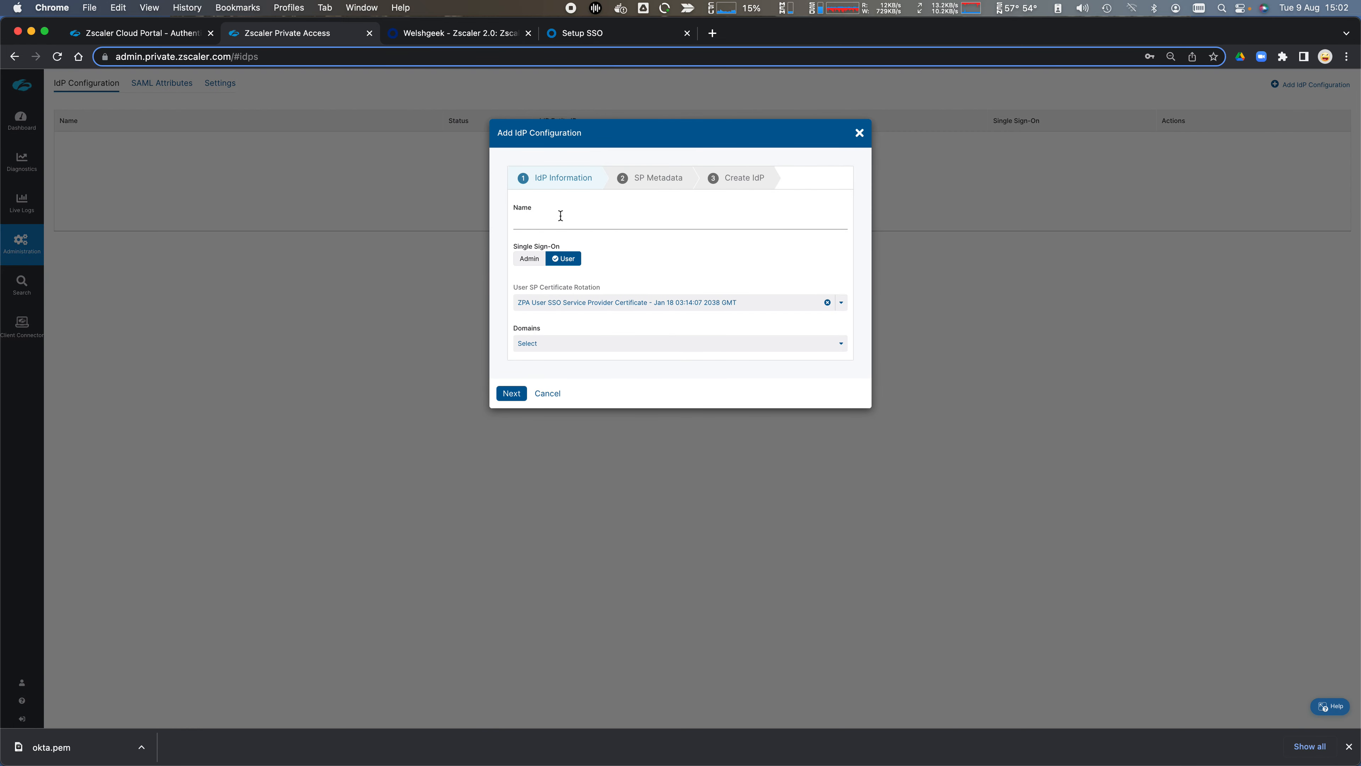
pyautogui.click(560, 221)
pyautogui.click(580, 343)
pyautogui.click(552, 364)
pyautogui.click(540, 383)
pyautogui.click(504, 371)
pyautogui.click(510, 395)
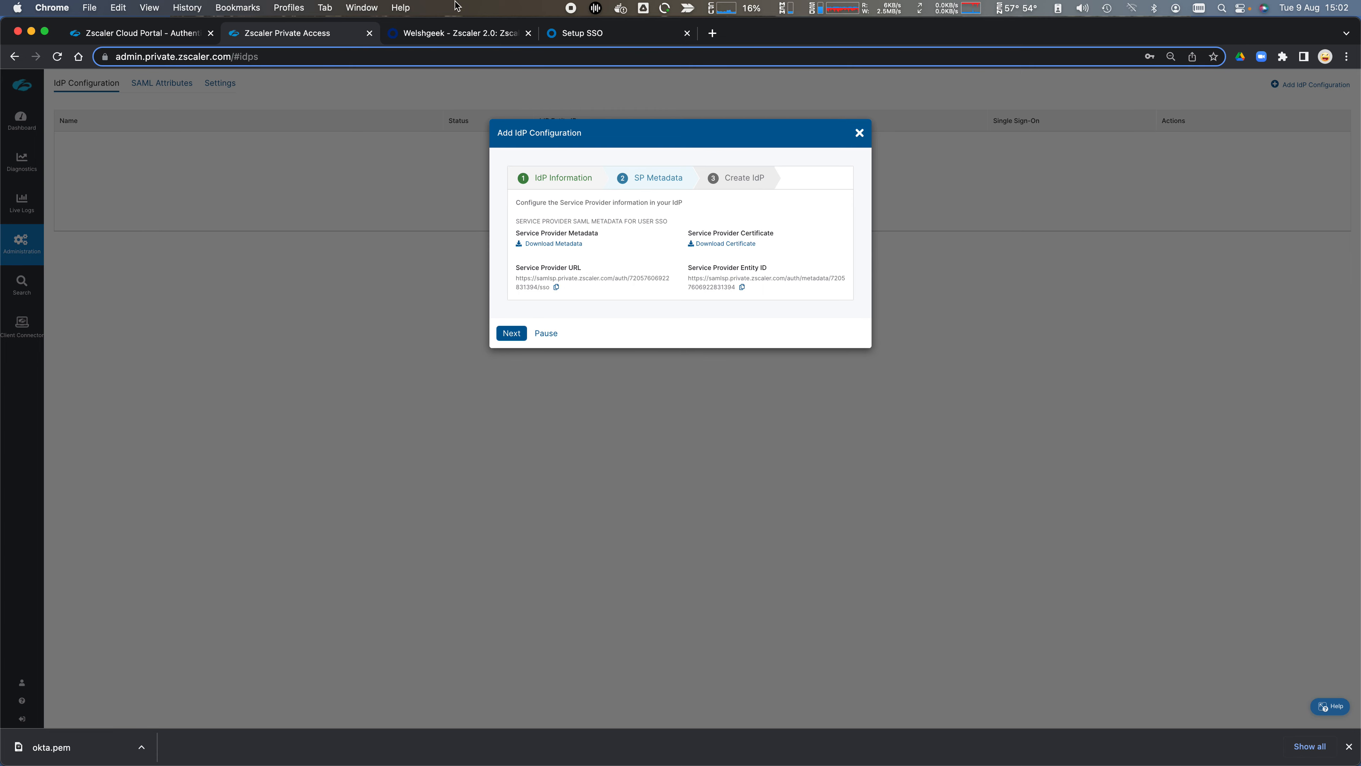
# Switch to the Okta admin console, search the app integration catalog for "zpa" and open the Zscaler Private Access 2.0 integration.
pyautogui.click(472, 35)
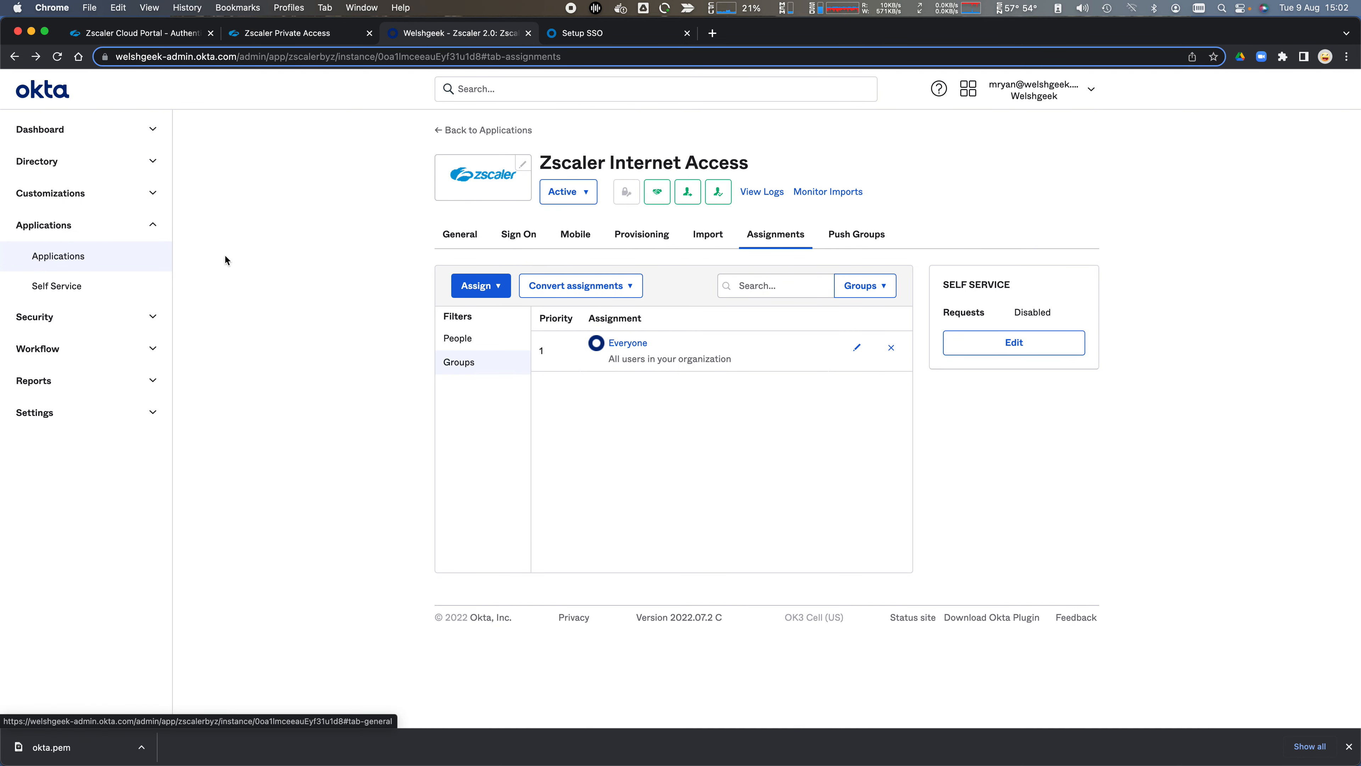
pyautogui.click(58, 263)
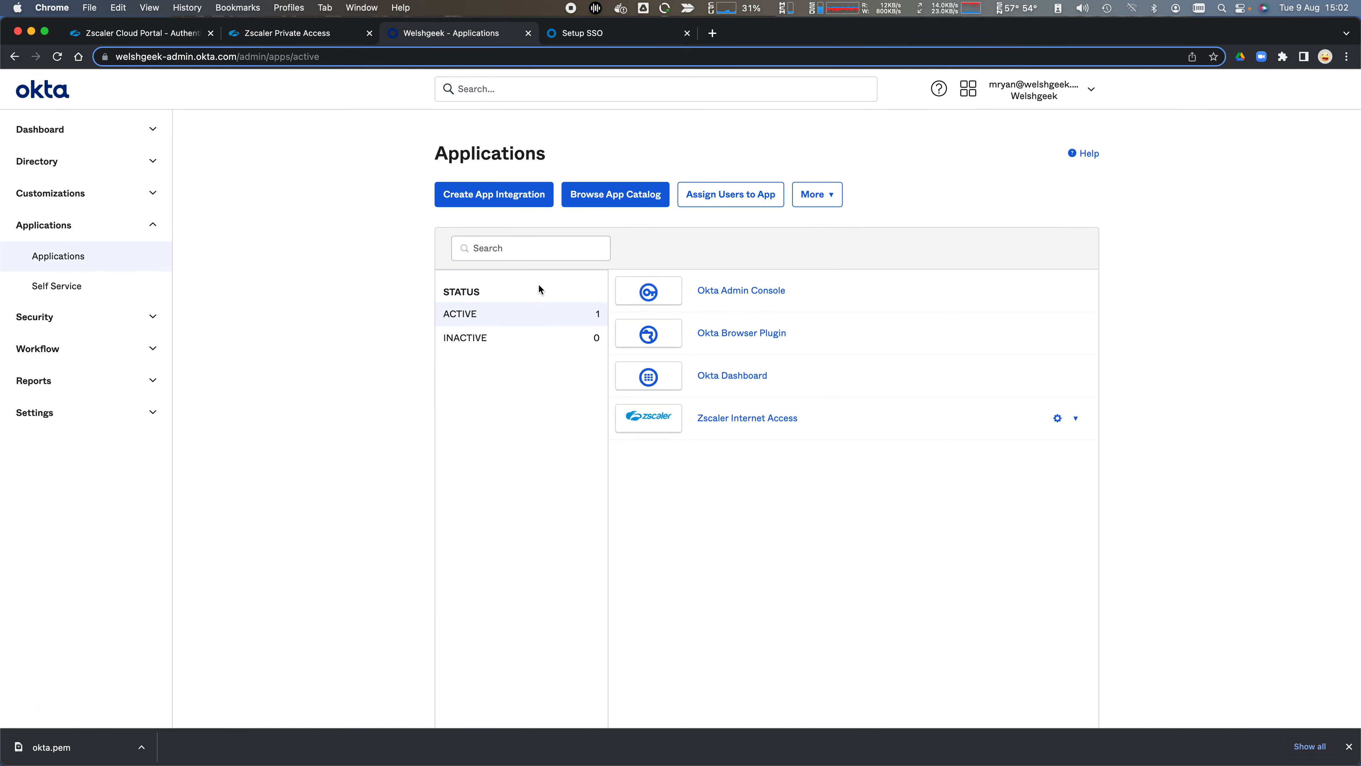
pyautogui.click(610, 194)
pyautogui.click(705, 243)
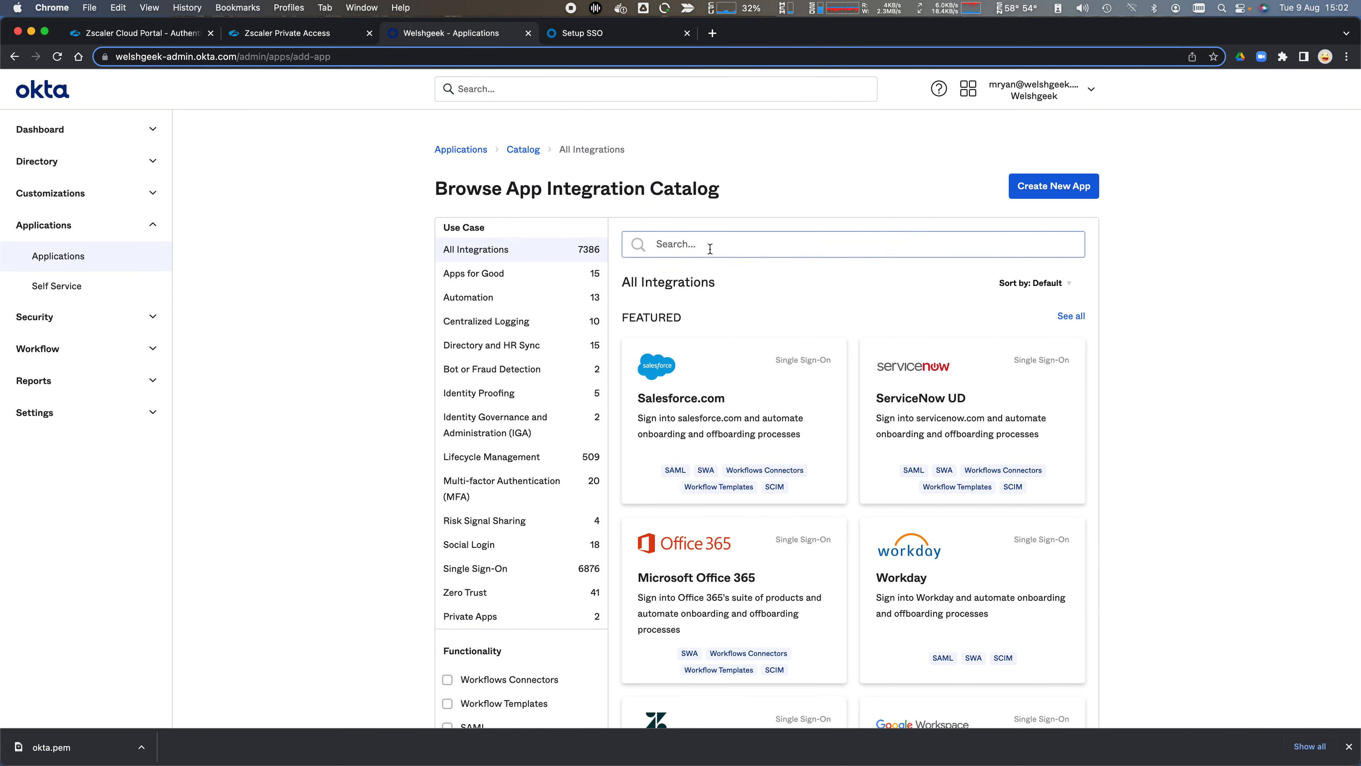
pyautogui.write('zpa')
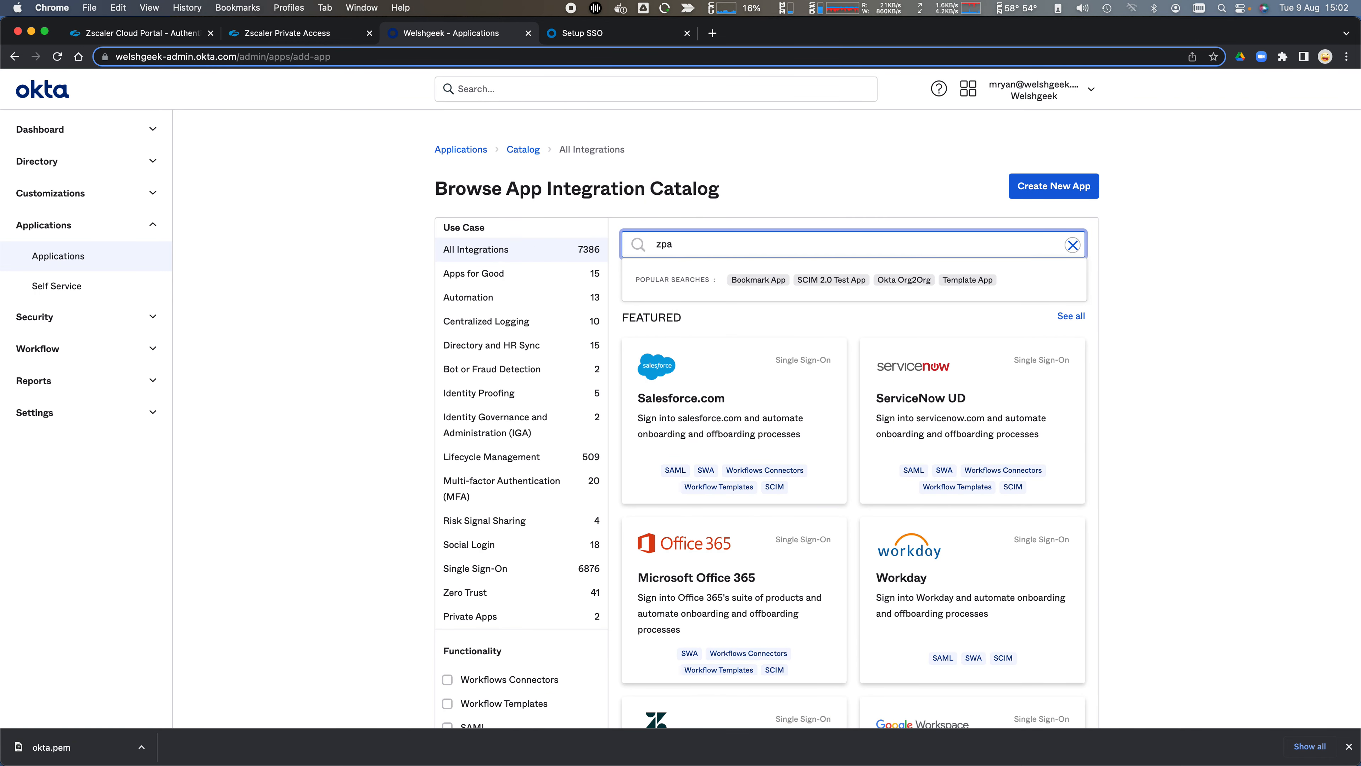
pyautogui.click(809, 329)
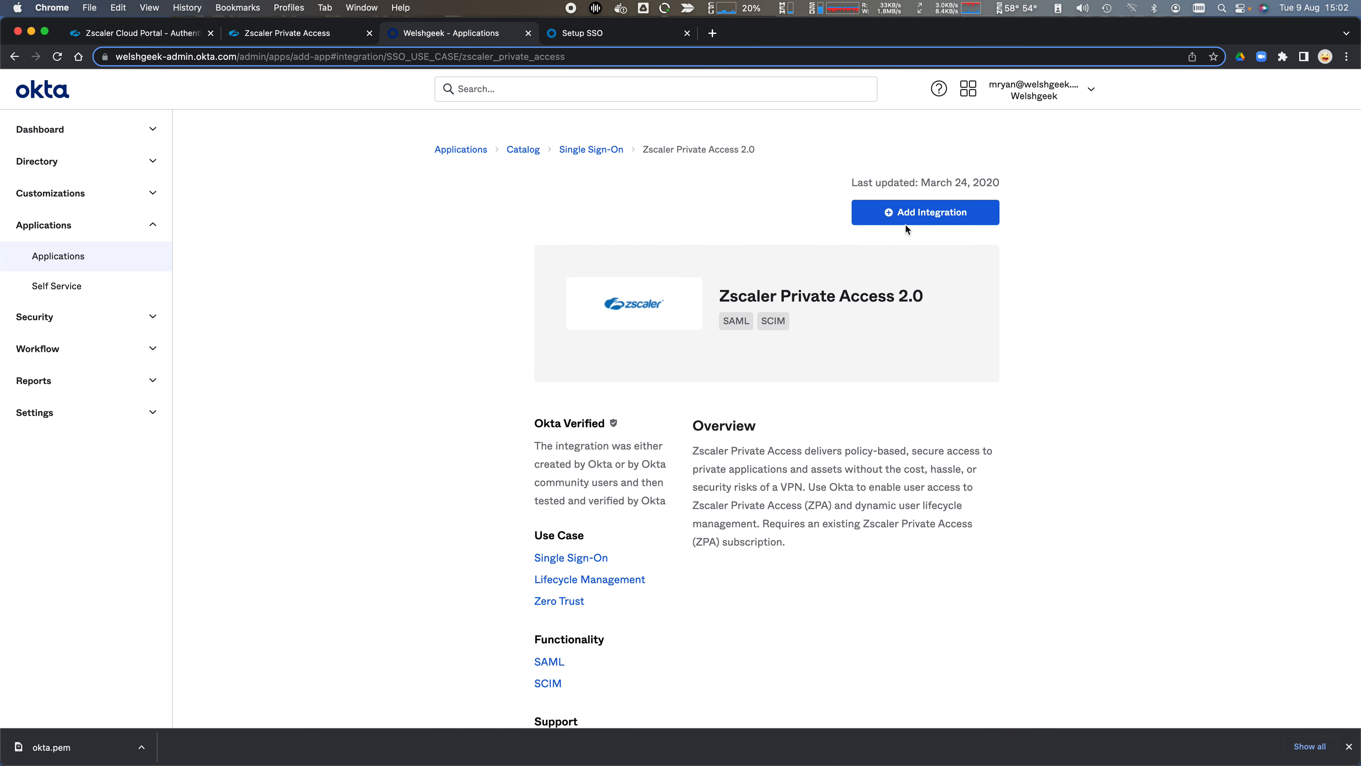
# Add the integration with the application label "Zscaler Private Access" and finish its general settings.
pyautogui.click(906, 221)
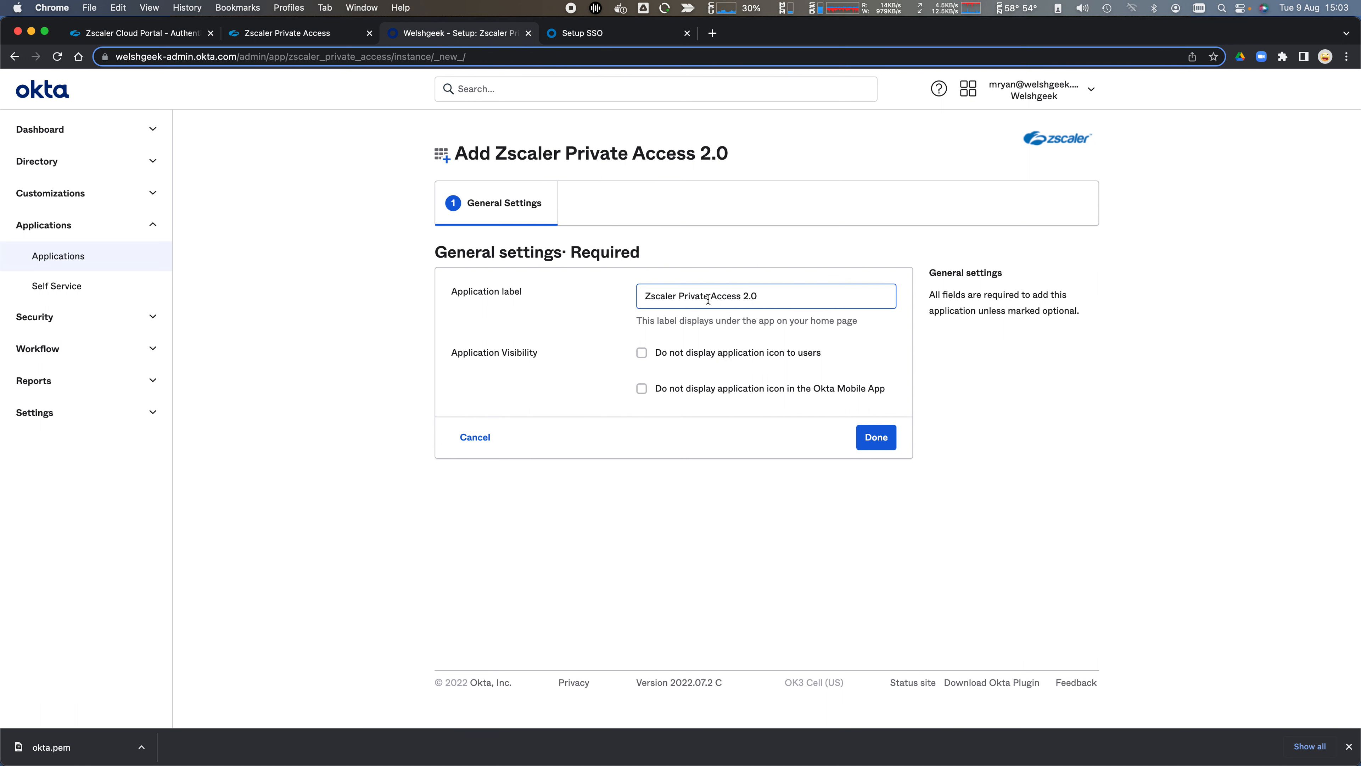
pyautogui.moveTo(742, 296); pyautogui.dragTo(857, 291)
pyautogui.press('BackSpace')
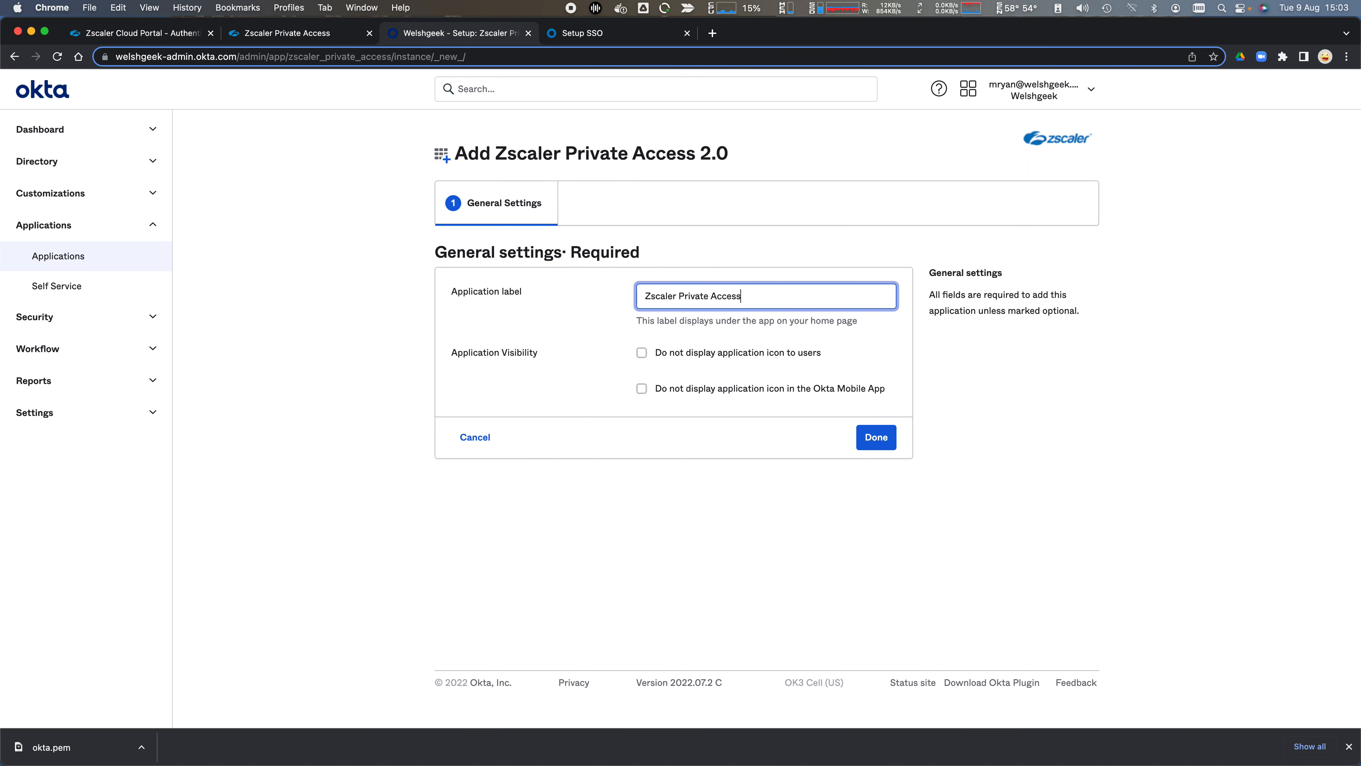
pyautogui.click(873, 437)
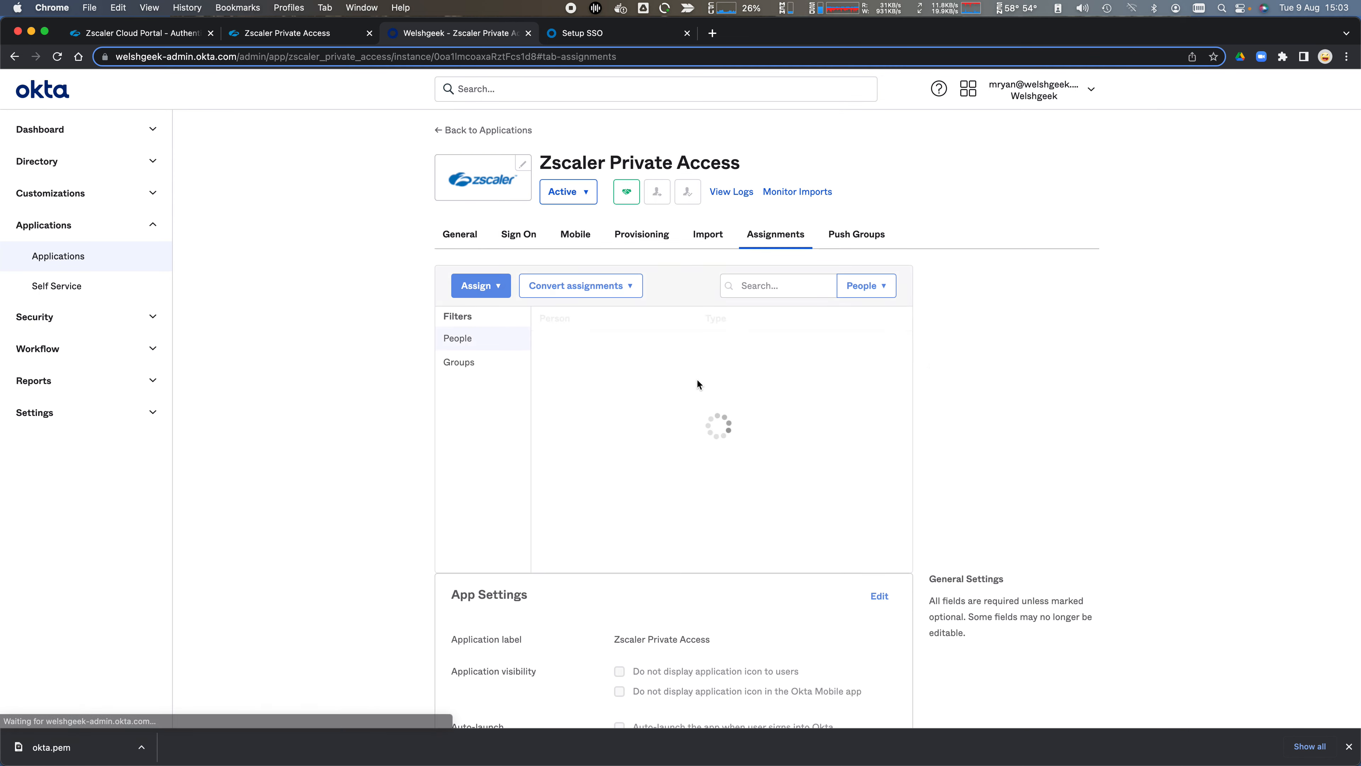
# Edit the new app's sign-on settings and fill in the Service Provider URL copied from the Zscaler Private Access SP metadata.
pyautogui.click(515, 236)
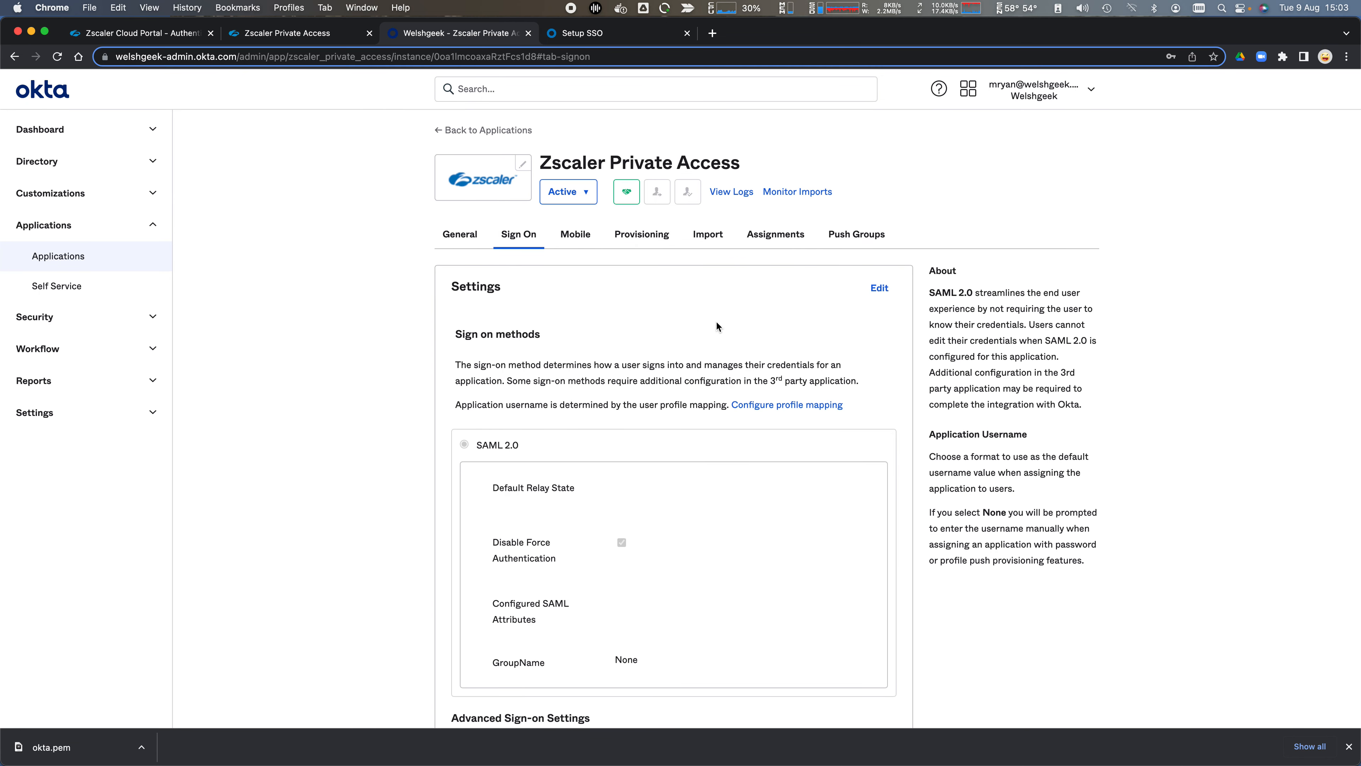
pyautogui.click(879, 288)
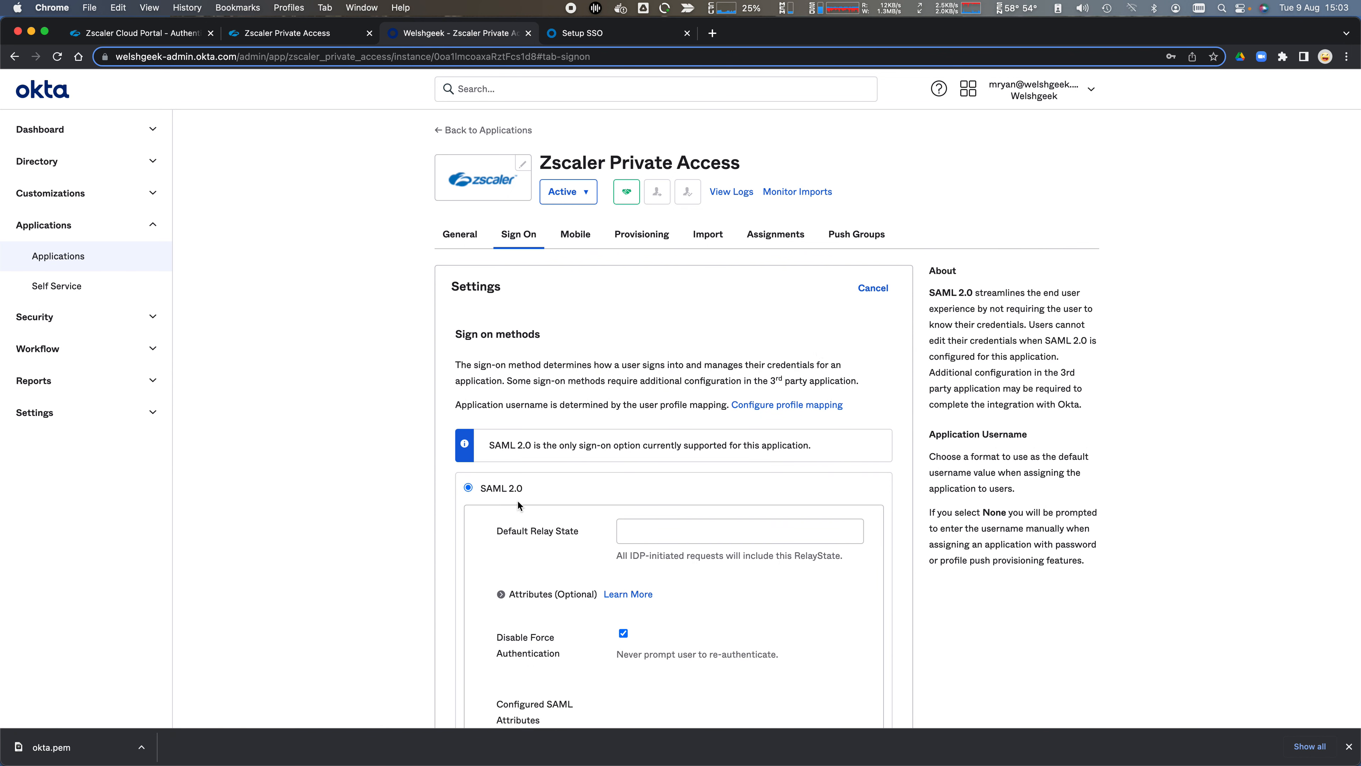
pyautogui.scroll(-2, 516, 500)
pyautogui.scroll(-3, 516, 500)
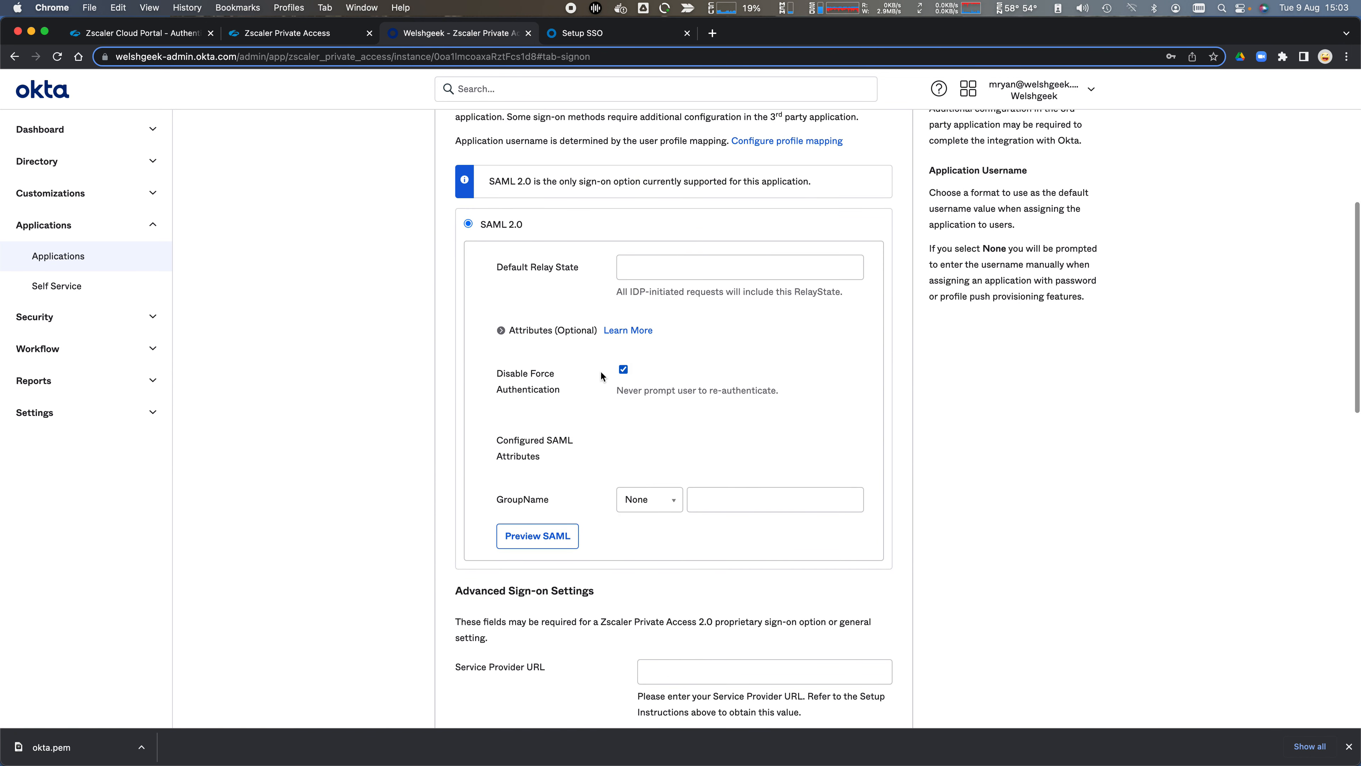
pyautogui.scroll(-2, 597, 475)
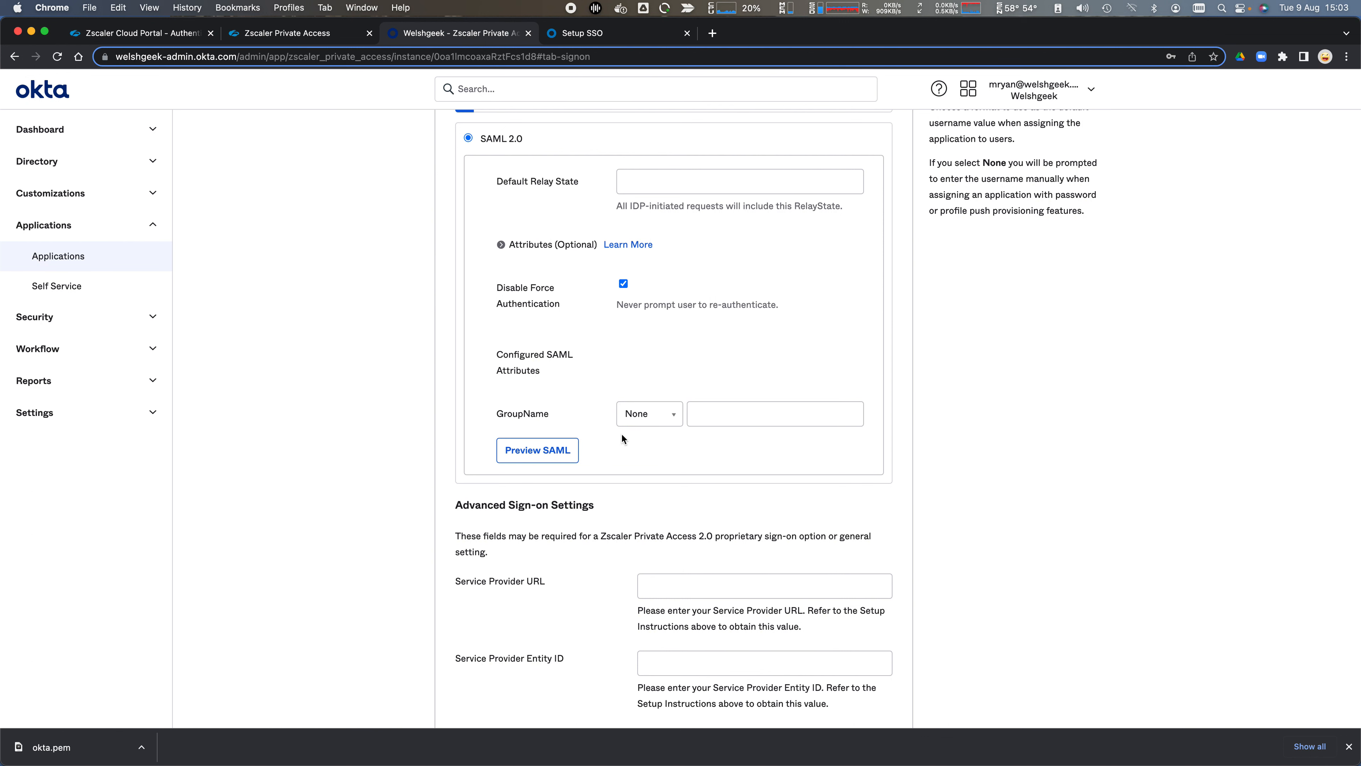
pyautogui.scroll(-4, 592, 411)
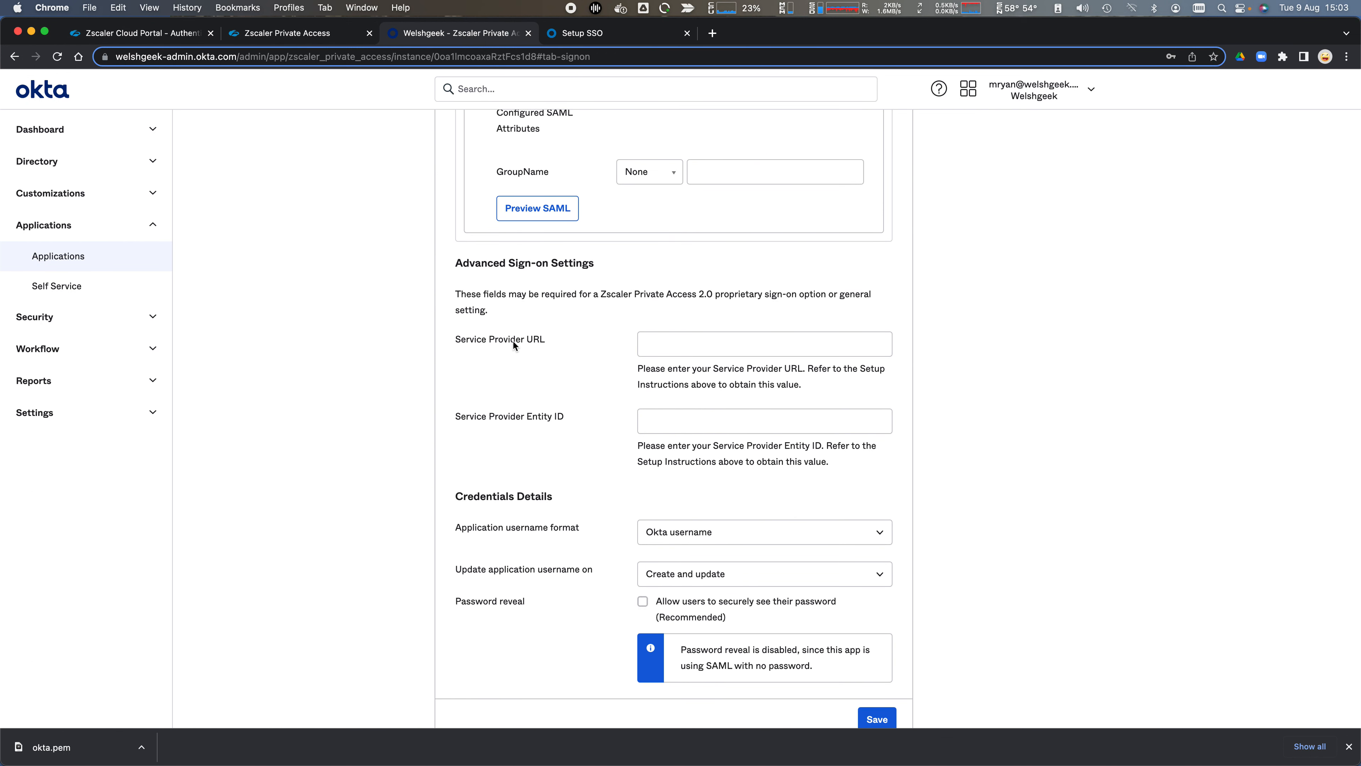
pyautogui.click(308, 32)
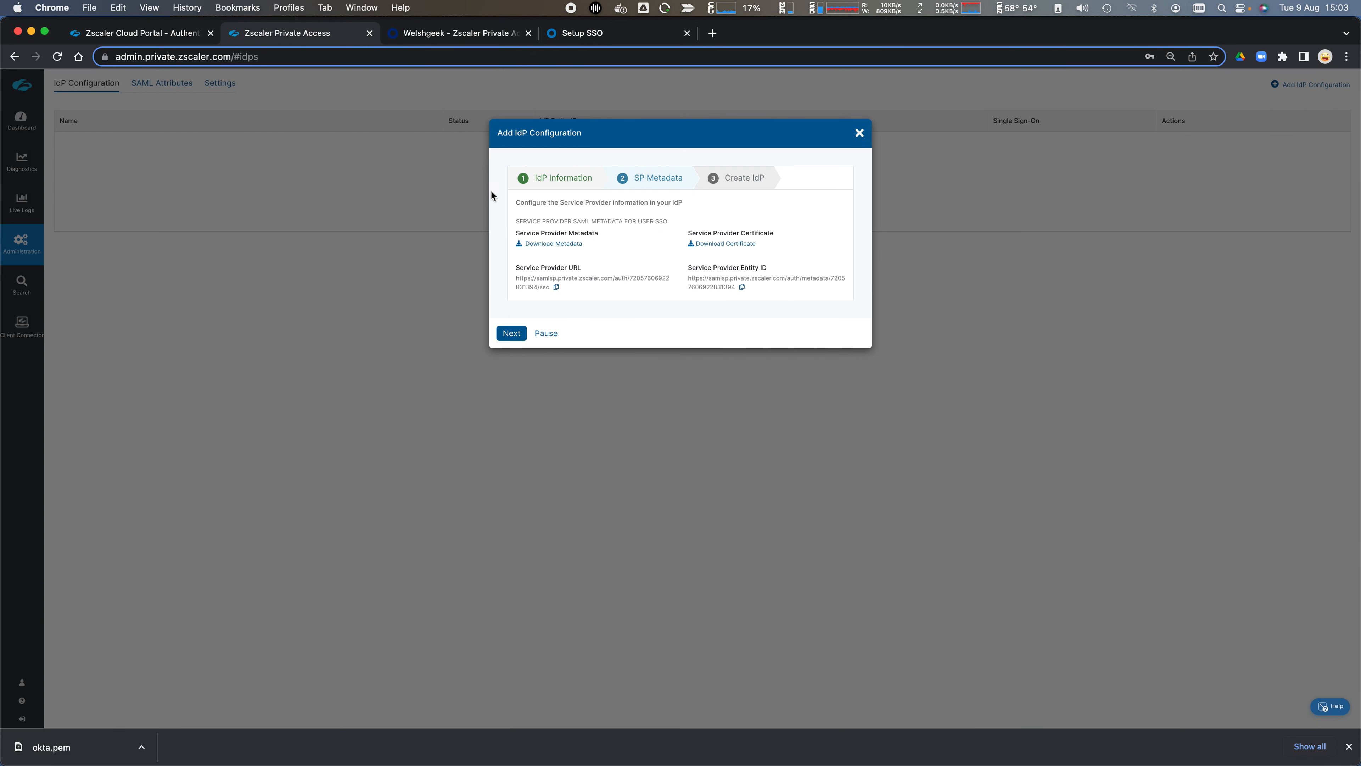
pyautogui.click(557, 288)
pyautogui.click(471, 33)
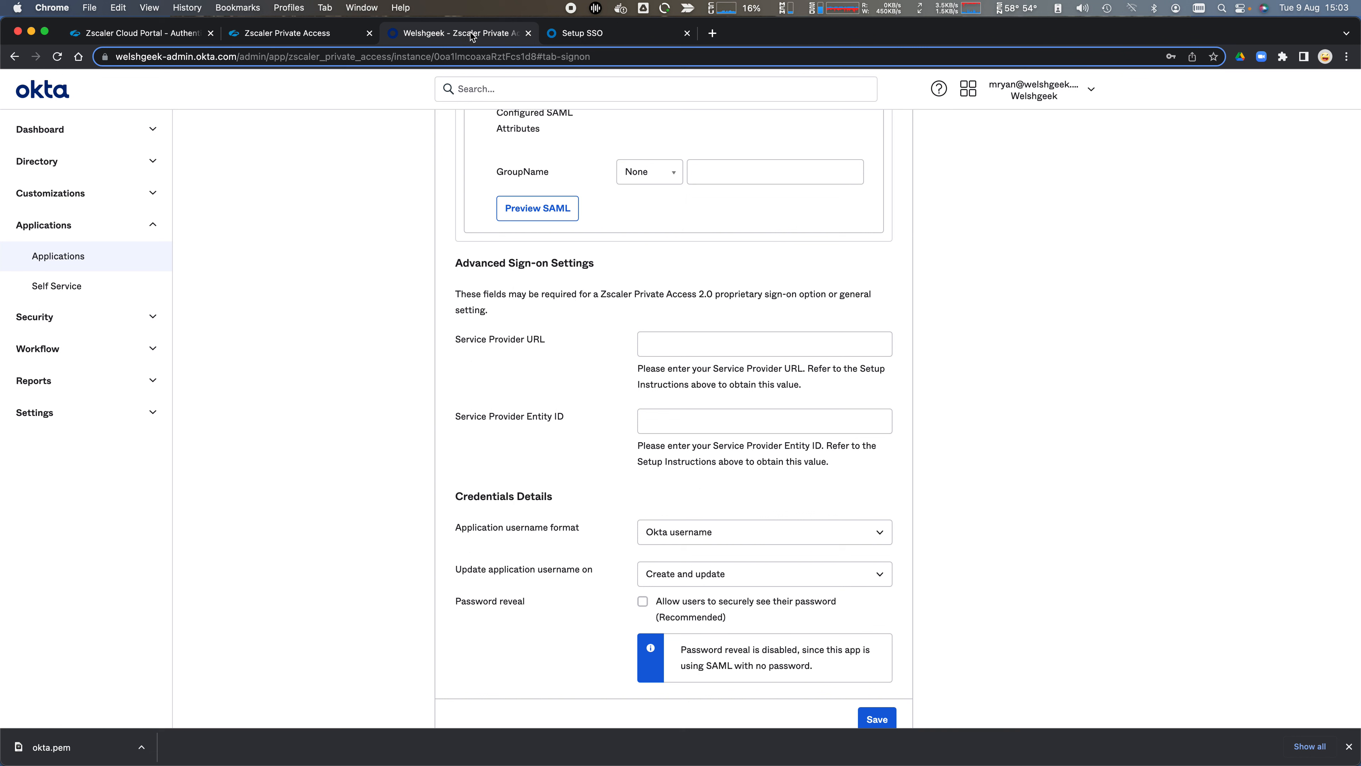
pyautogui.click(654, 347)
pyautogui.press('super+v')
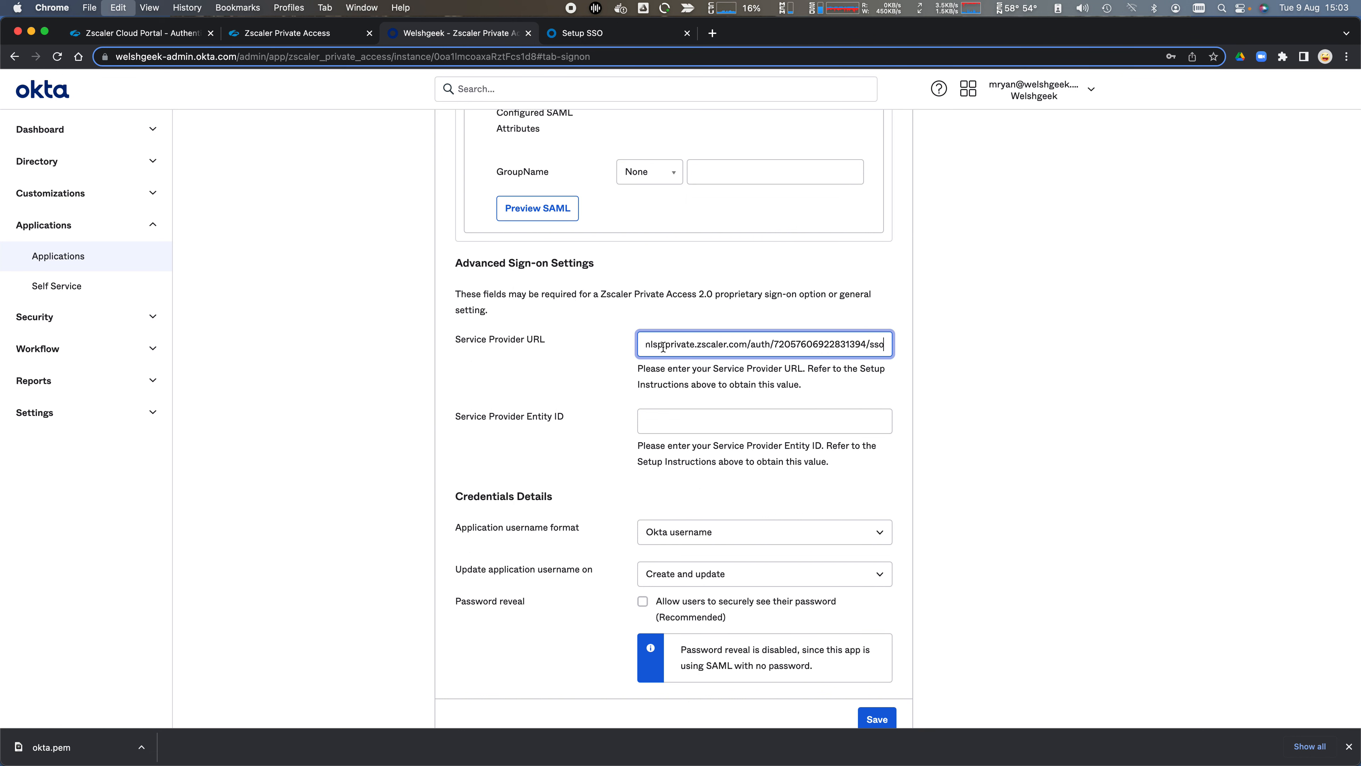
# Copy the Service Provider Entity ID from Zscaler Private Access into the Okta app's advanced sign-on settings and save them.
pyautogui.click(290, 33)
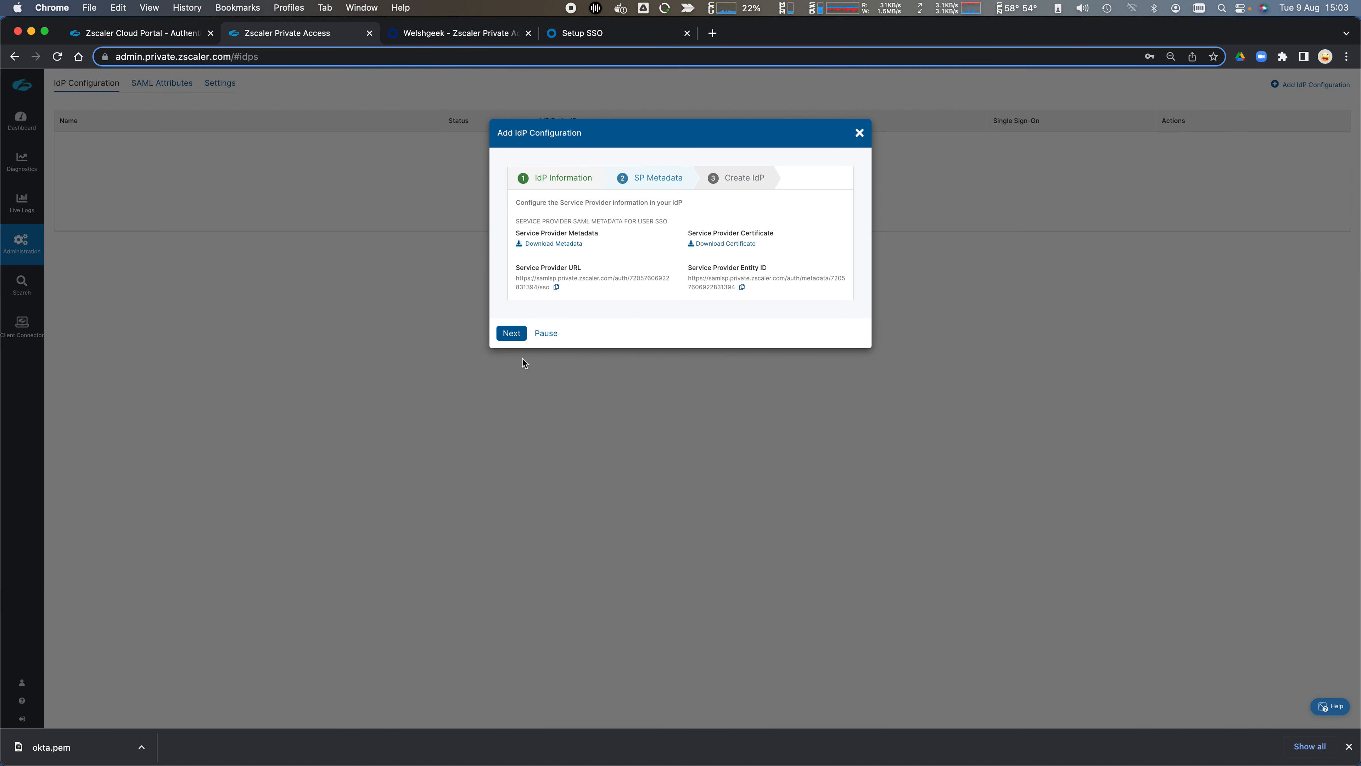
pyautogui.click(741, 287)
pyautogui.click(455, 34)
pyautogui.click(660, 416)
pyautogui.press('super+v')
pyautogui.scroll(-5, 851, 572)
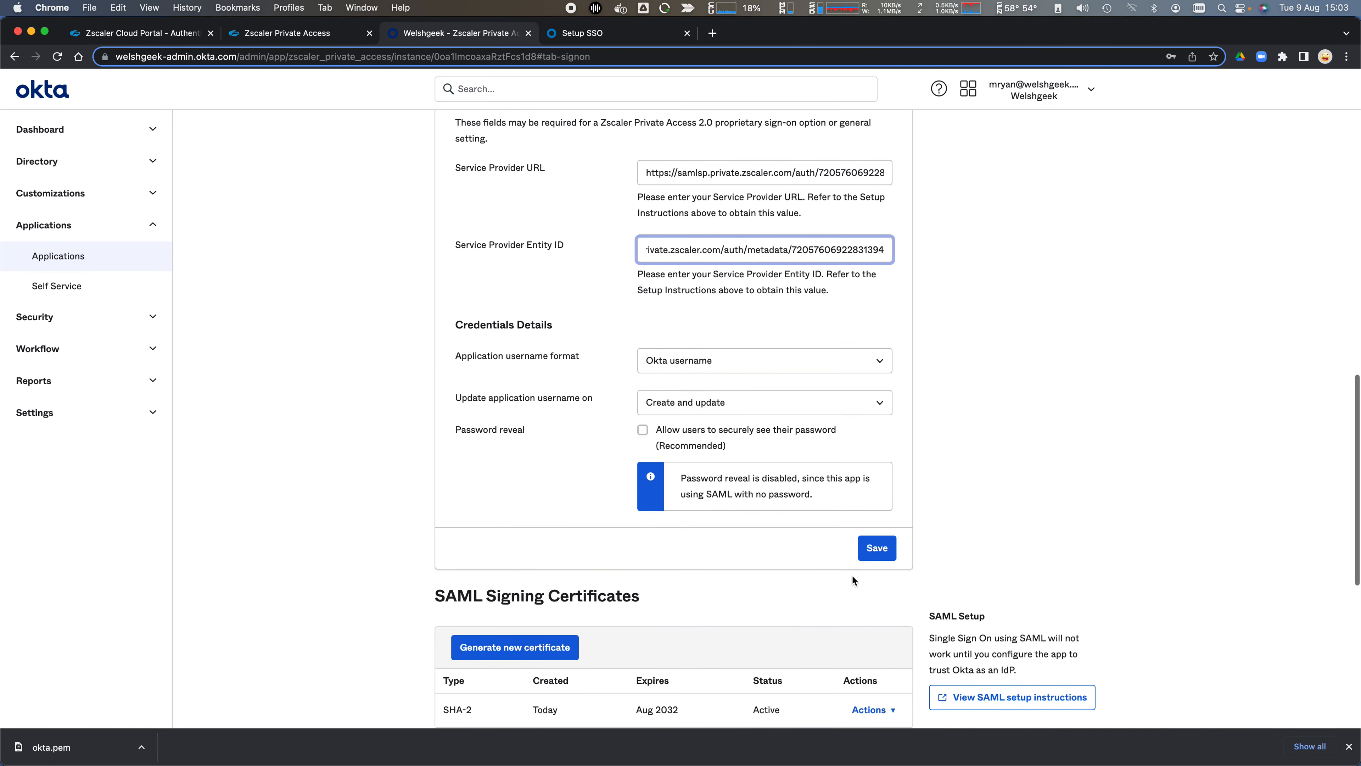
pyautogui.click(870, 525)
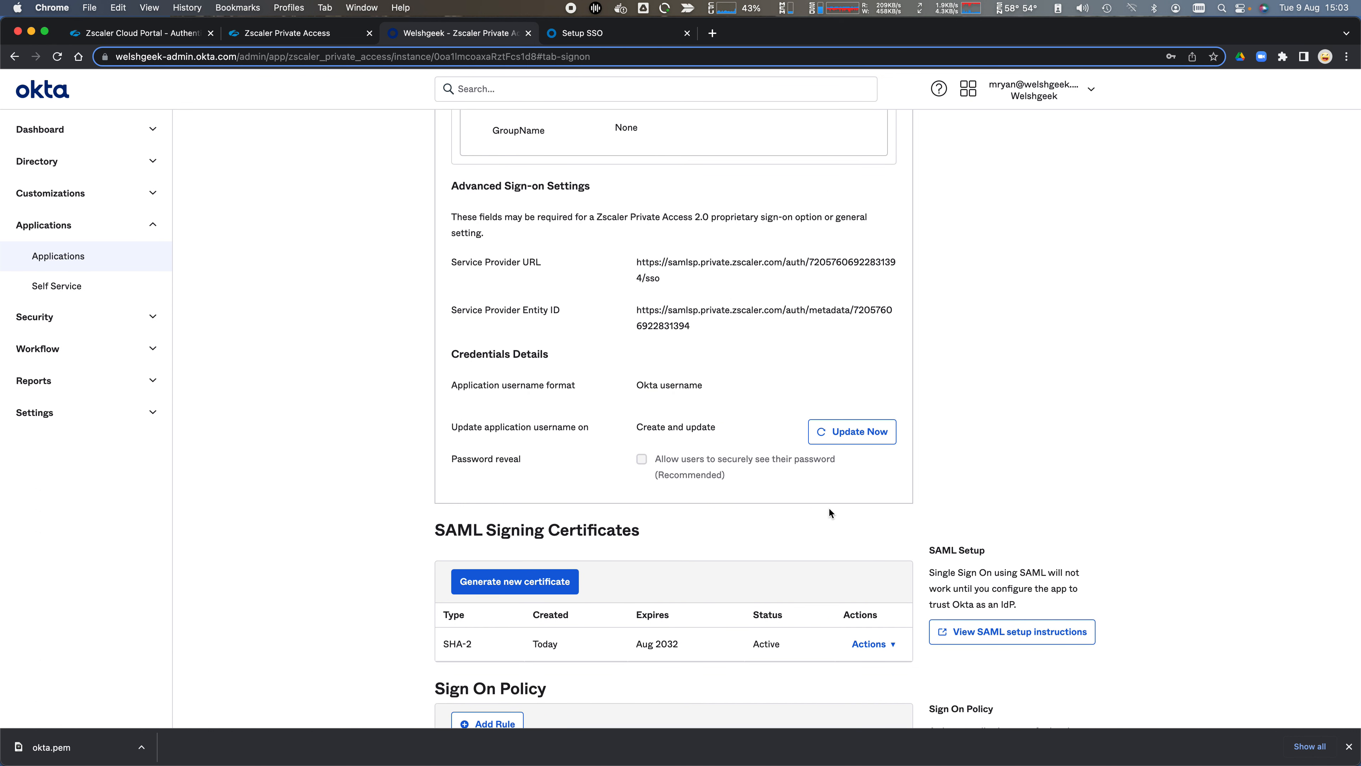
# Open the app's SAML setup instructions and copy the complete Okta metadata XML.
pyautogui.scroll(-5, 726, 429)
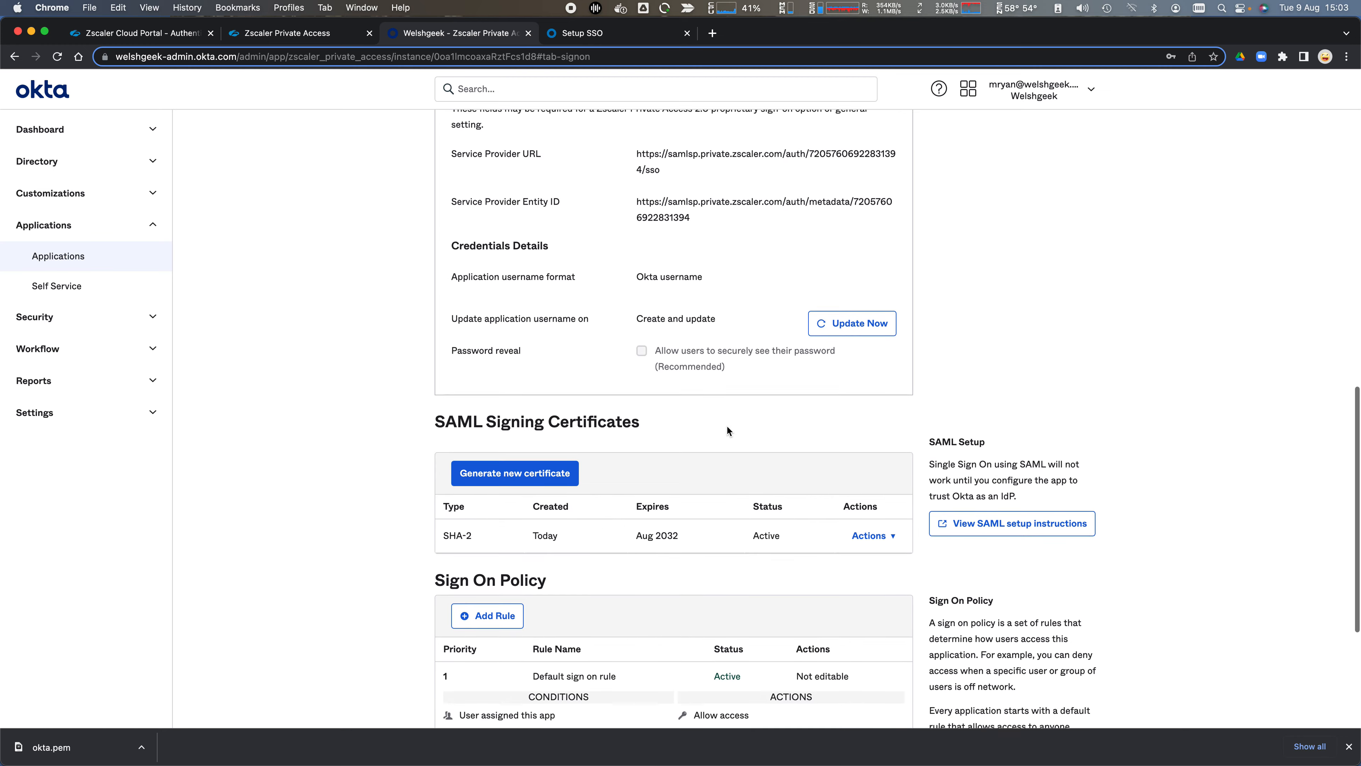
pyautogui.scroll(3, 725, 425)
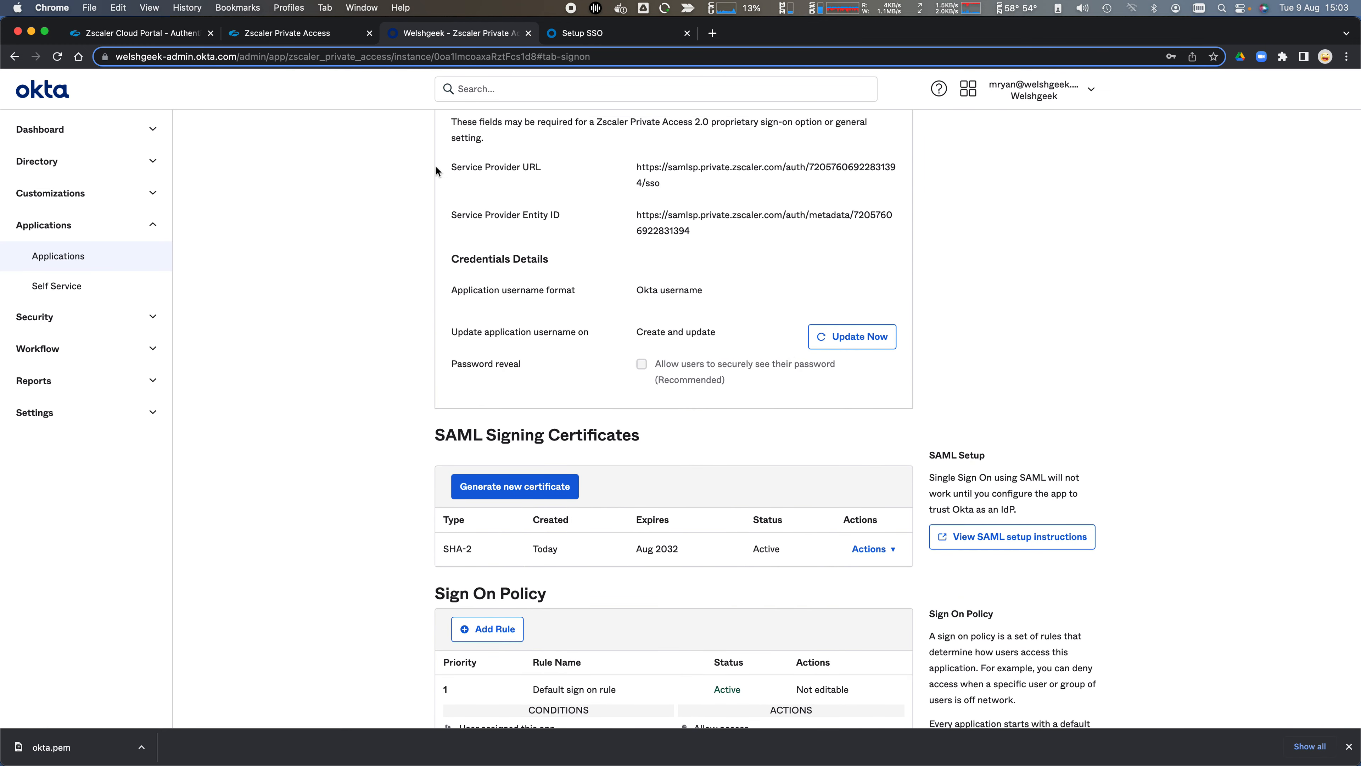
pyautogui.scroll(13, 836, 344)
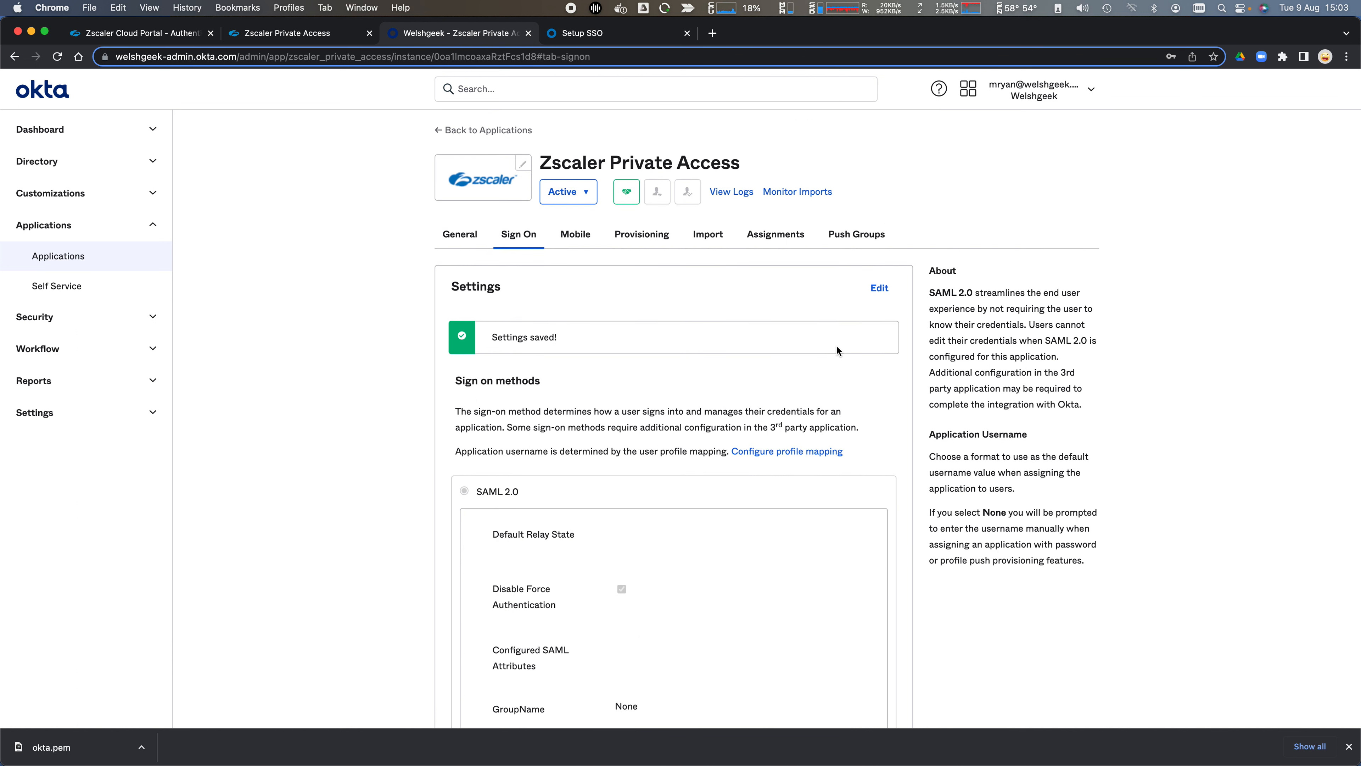
pyautogui.scroll(-10, 837, 350)
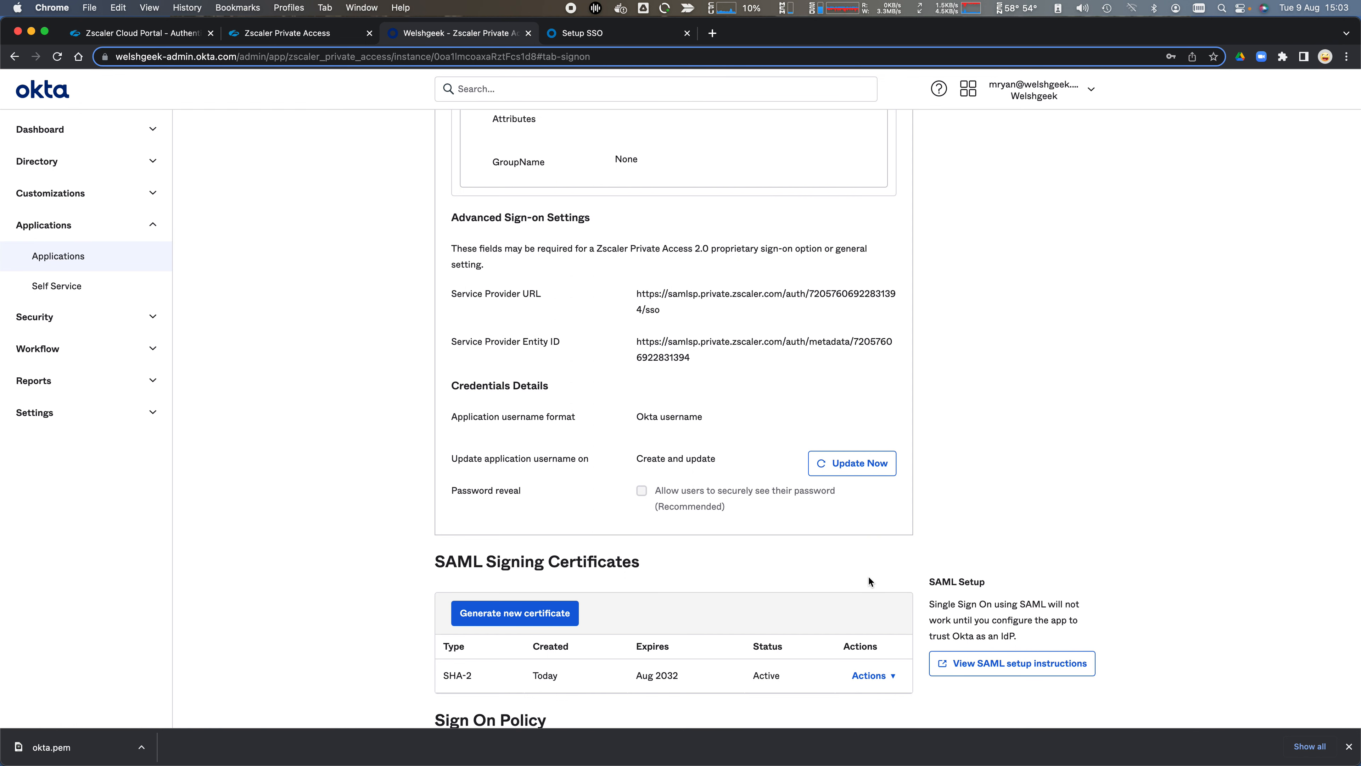
pyautogui.click(994, 671)
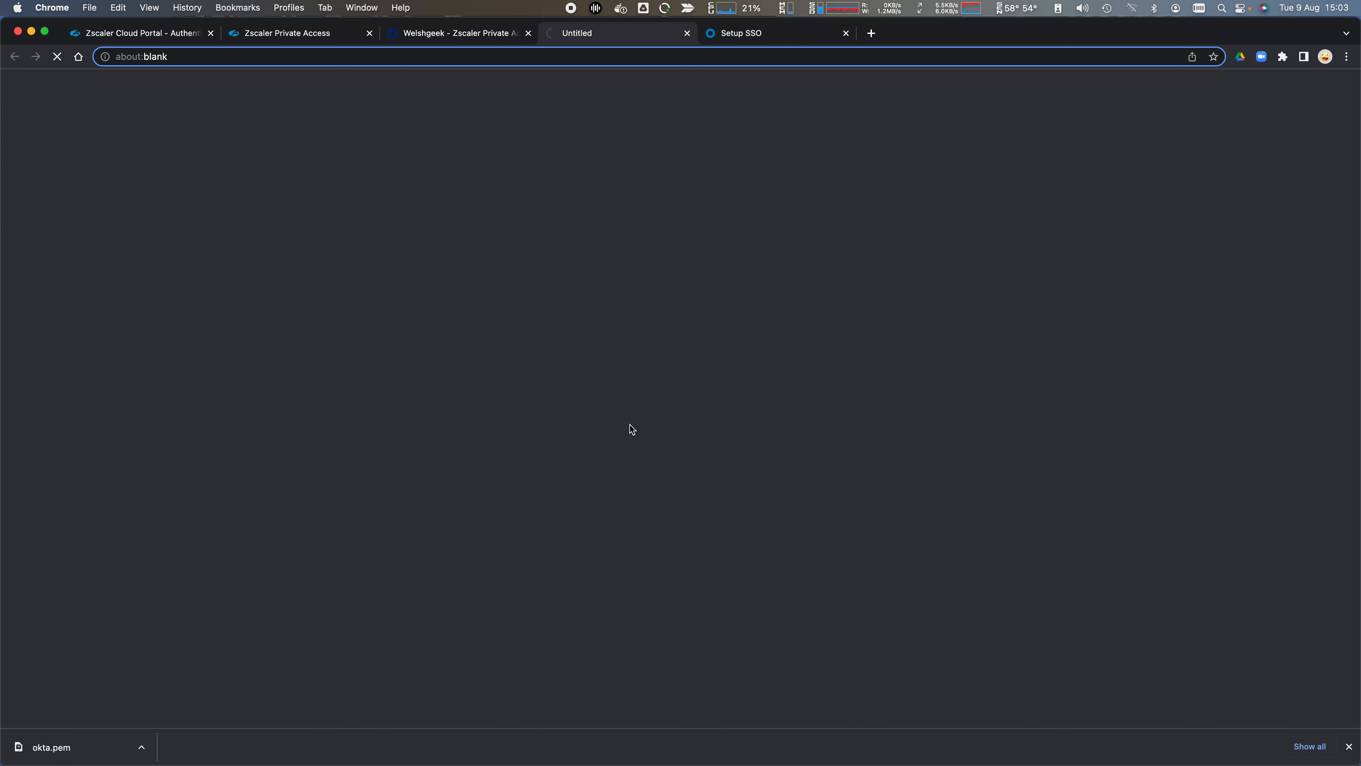
pyautogui.scroll(-4, 612, 403)
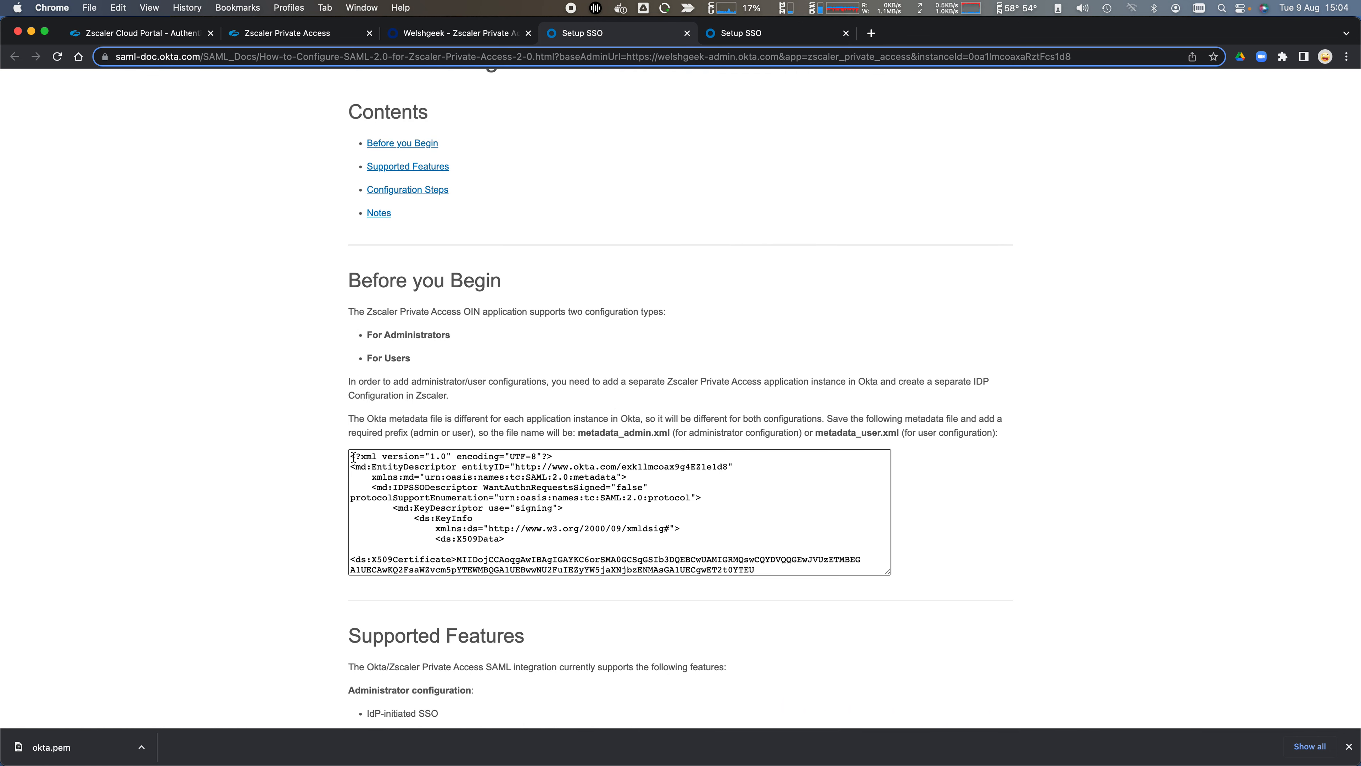
pyautogui.moveTo(352, 457); pyautogui.dragTo(522, 585)
pyautogui.press('super+c')
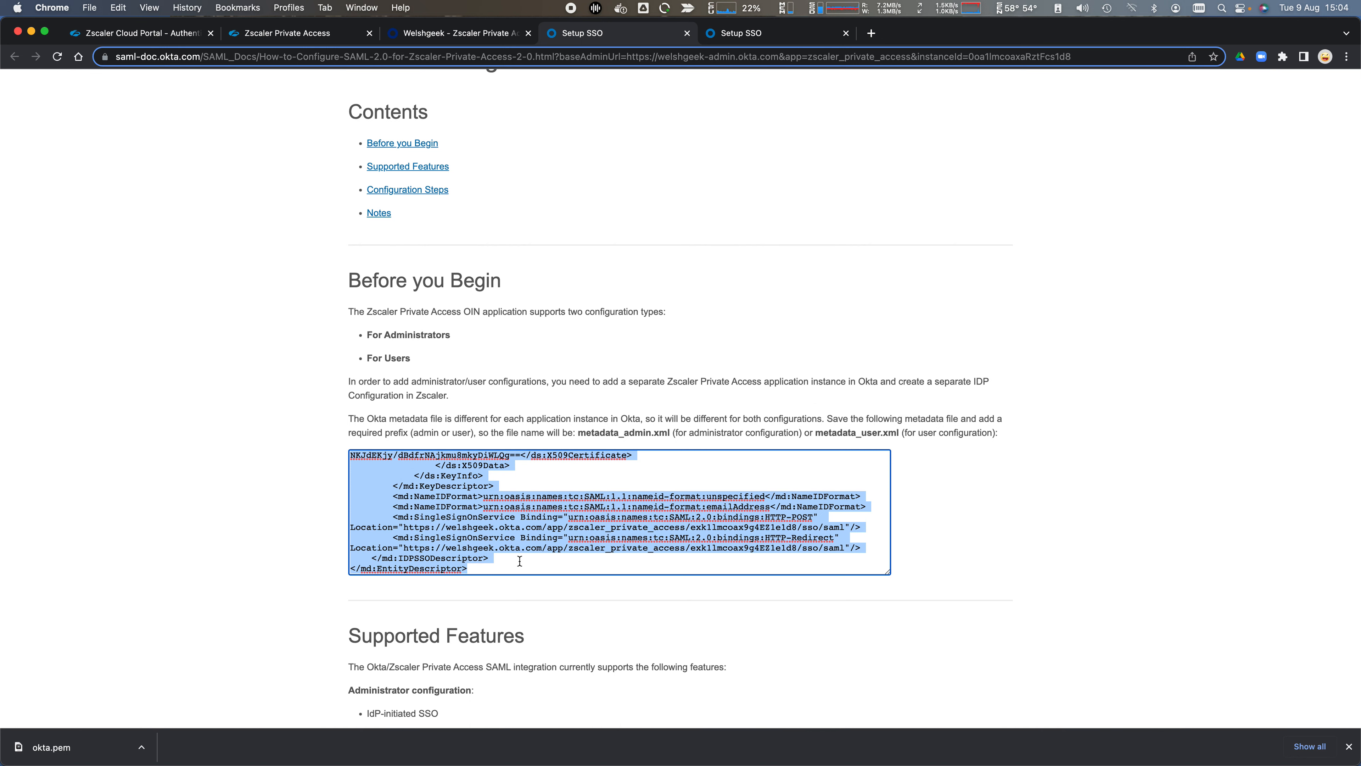
# Switch to Sublime Text and paste the copied metadata XML into the empty untitled file.
pyautogui.press('super+space')
pyautogui.write('subl')
pyautogui.press('Return')
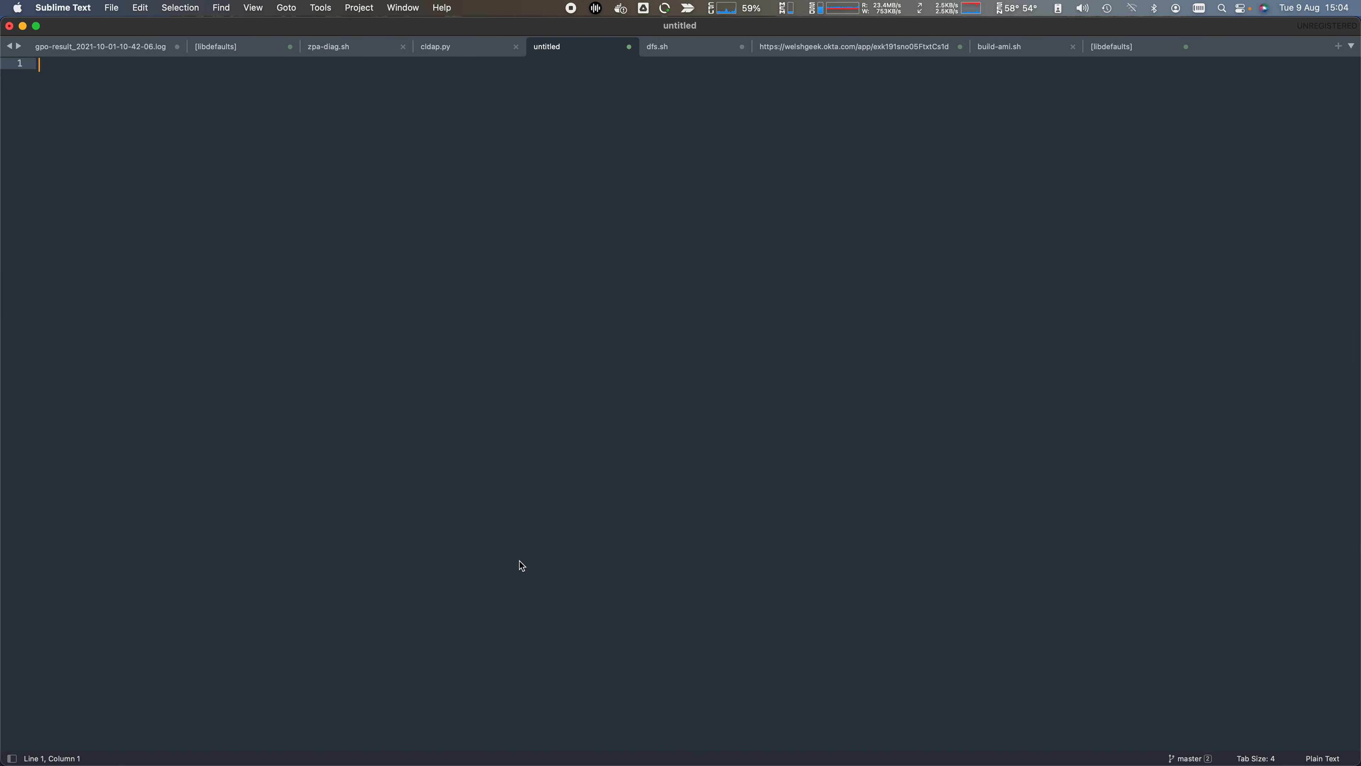
pyautogui.press('super+v')
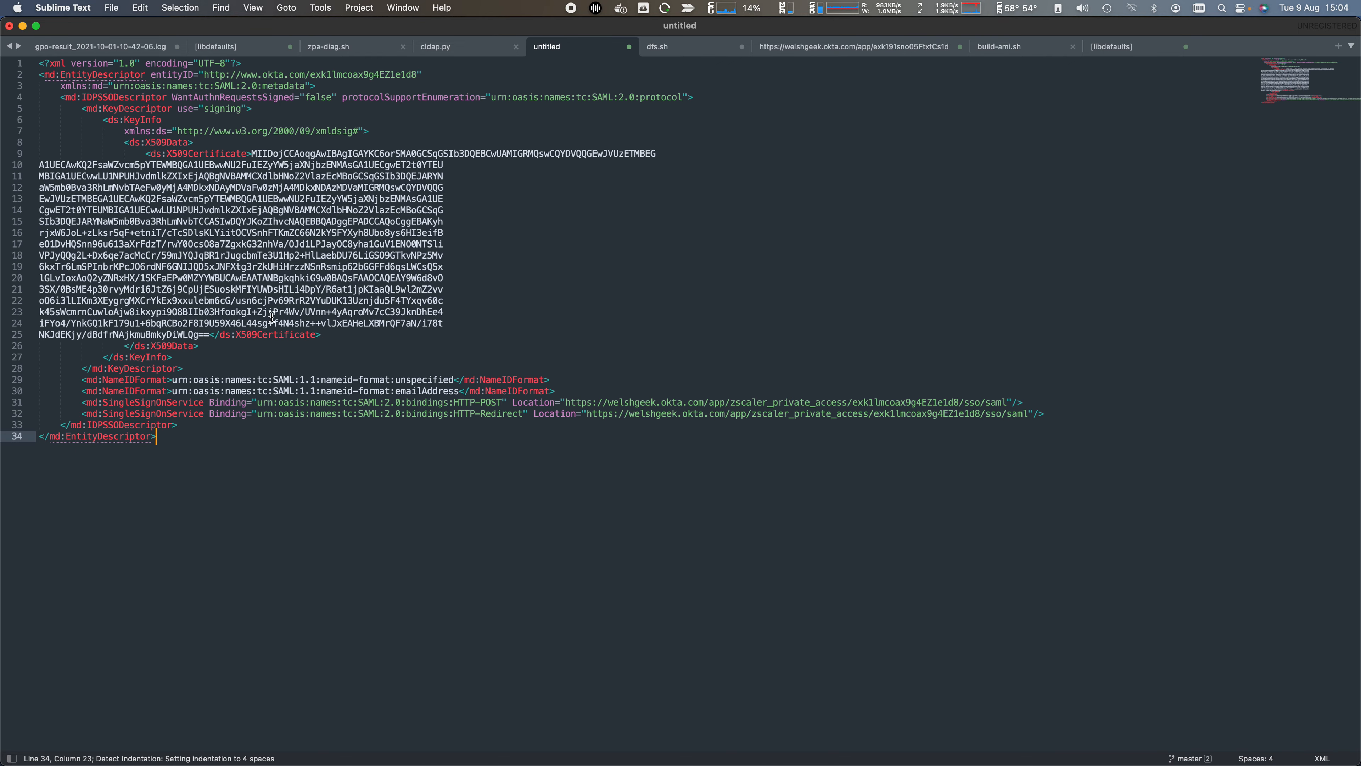
# Save the metadata file as okta.xml in the Downloads folder.
pyautogui.click(111, 9)
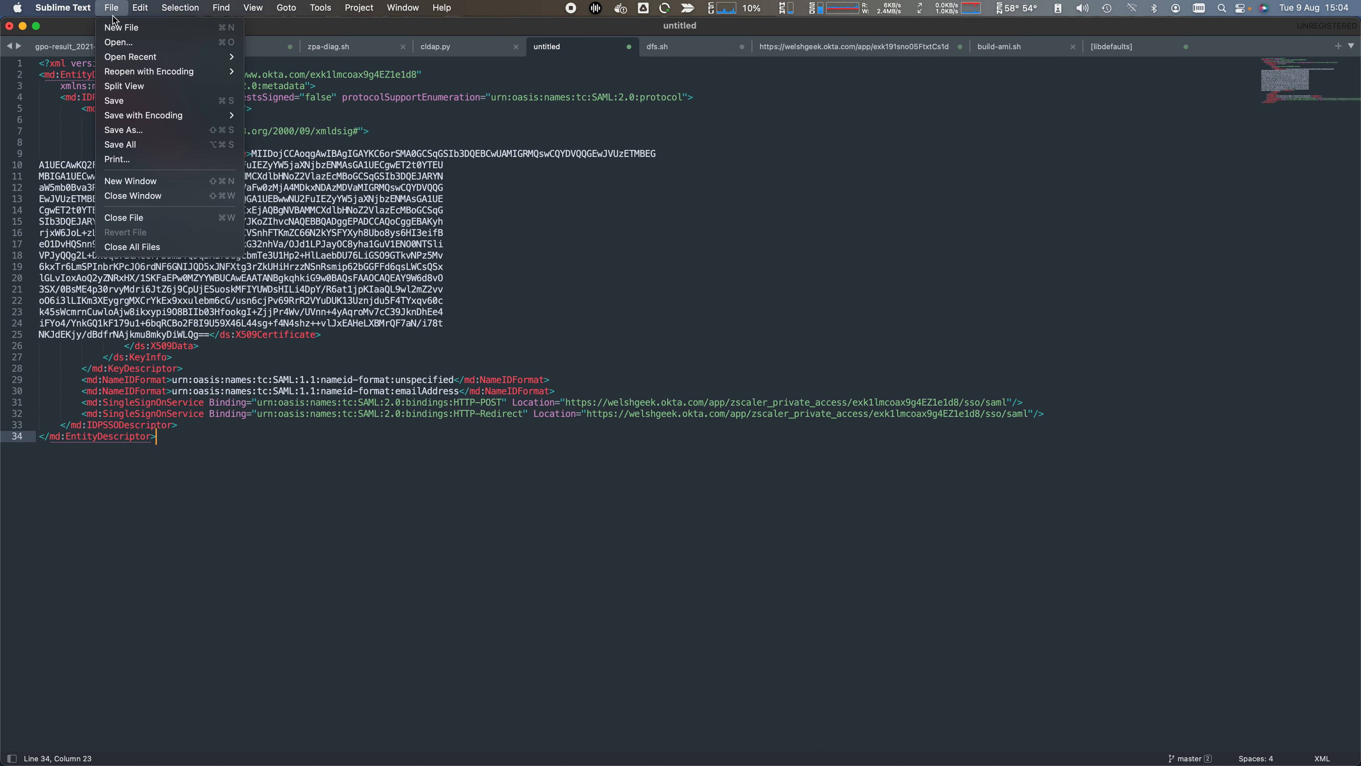
pyautogui.click(132, 134)
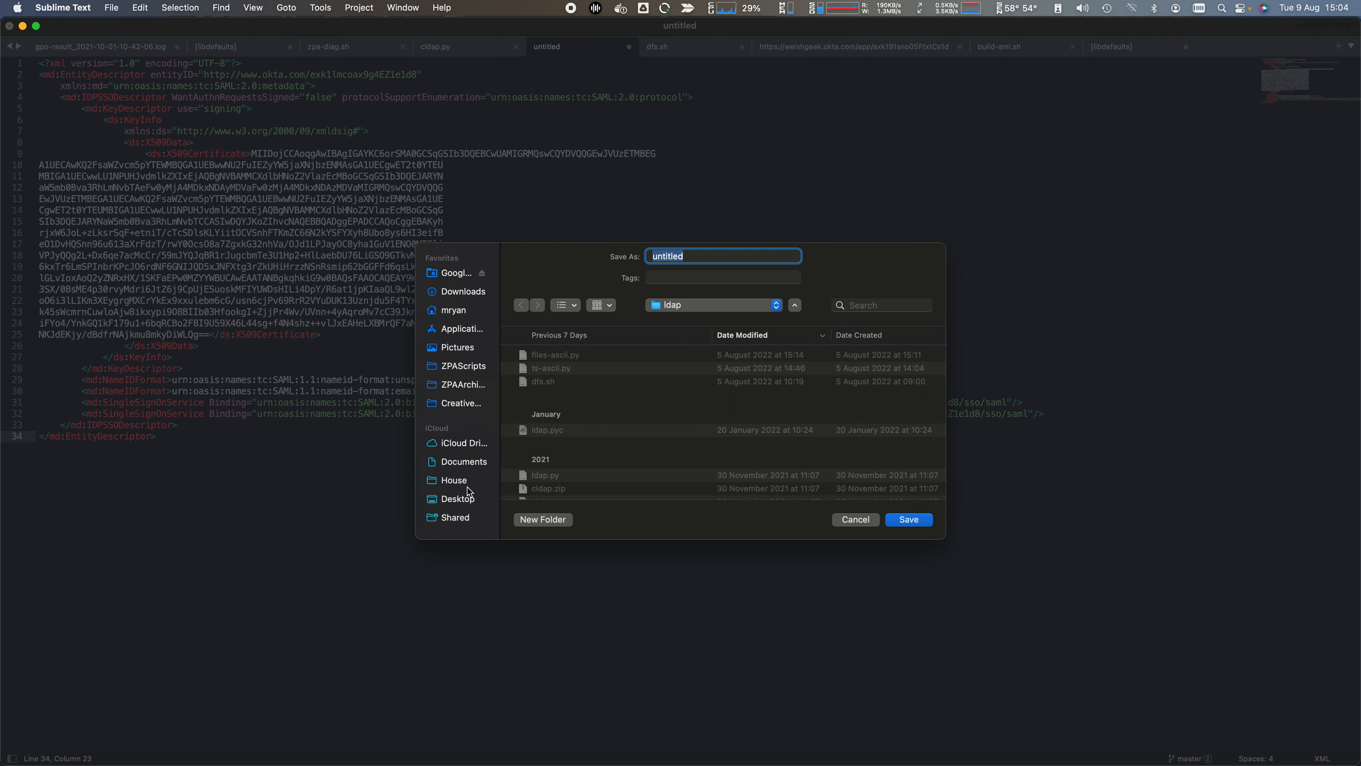
pyautogui.click(459, 294)
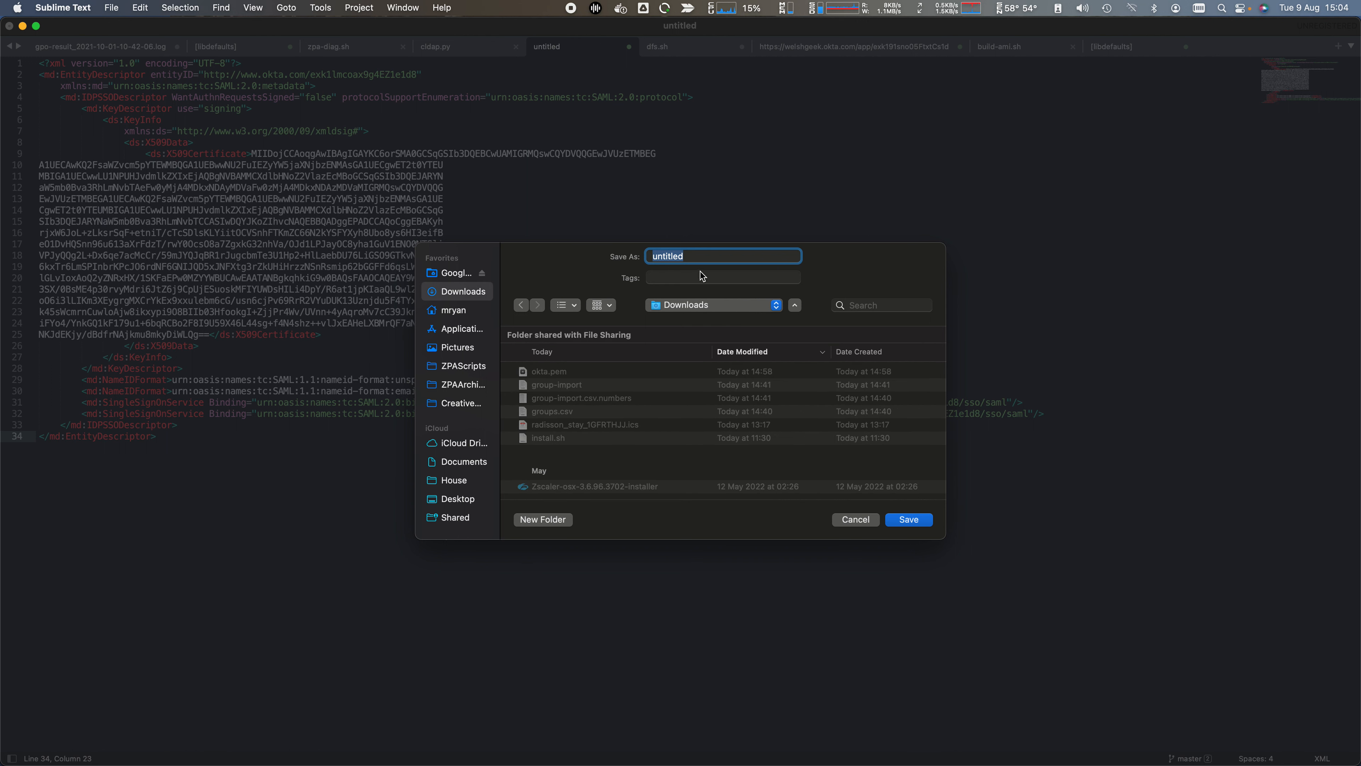
pyautogui.write('okta.m')
pyautogui.click(908, 519)
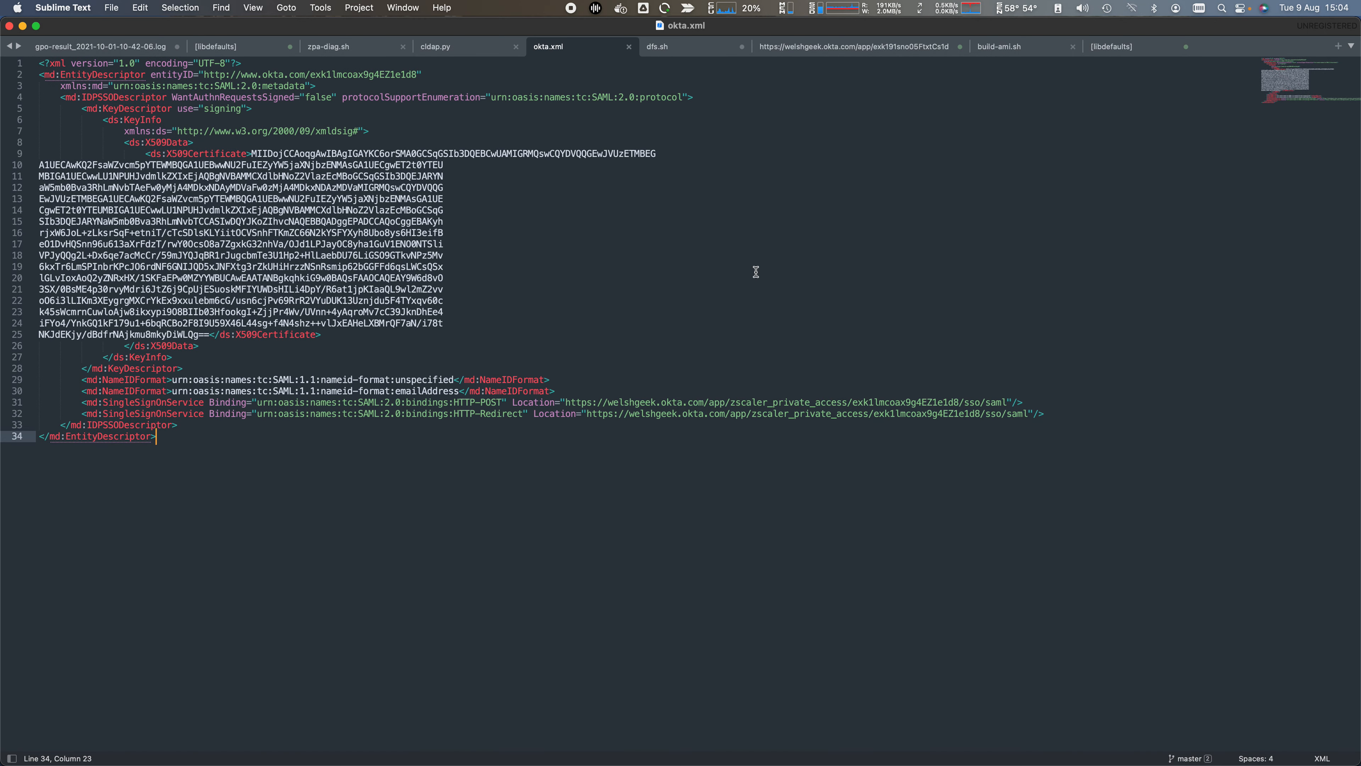
# Return to Zscaler Private Access in Chrome and continue the IdP configuration to the Create IdP stage.
pyautogui.press('super+Tab')
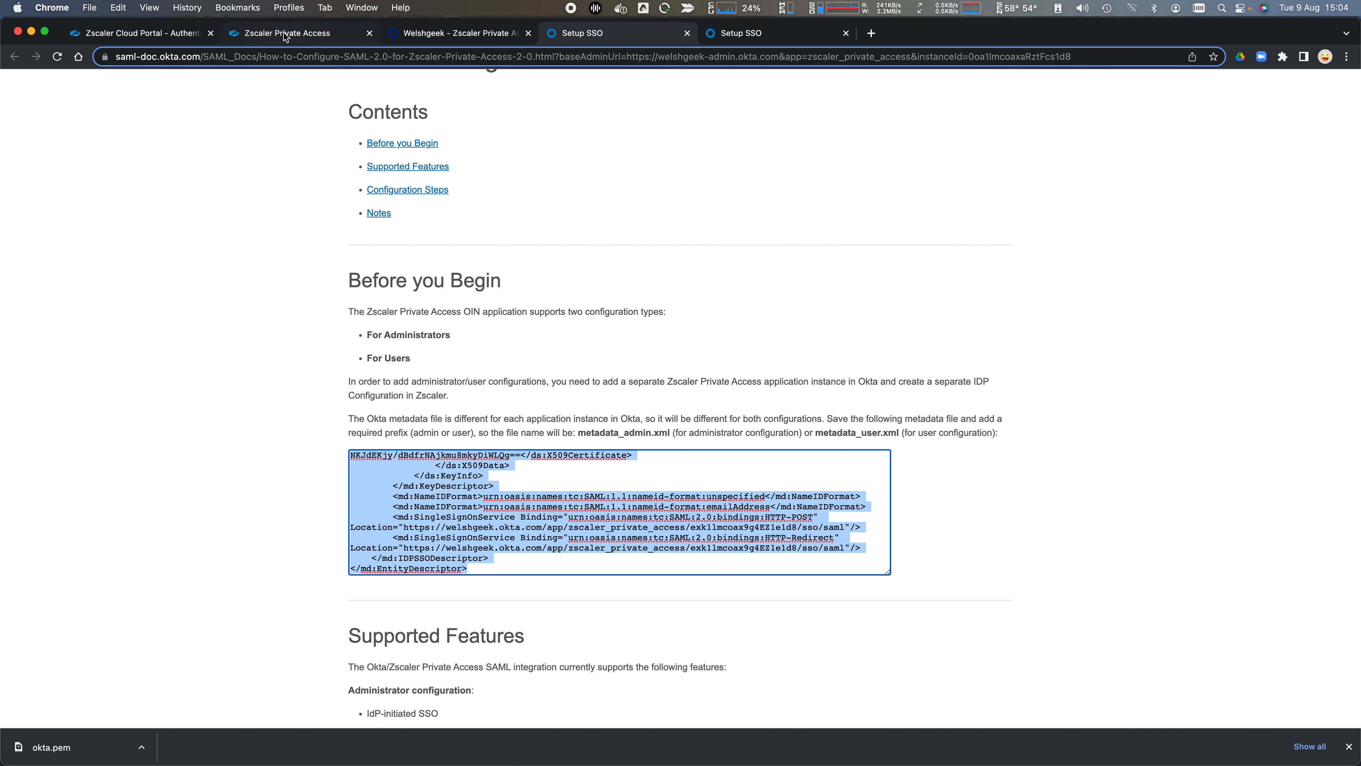
pyautogui.click(287, 35)
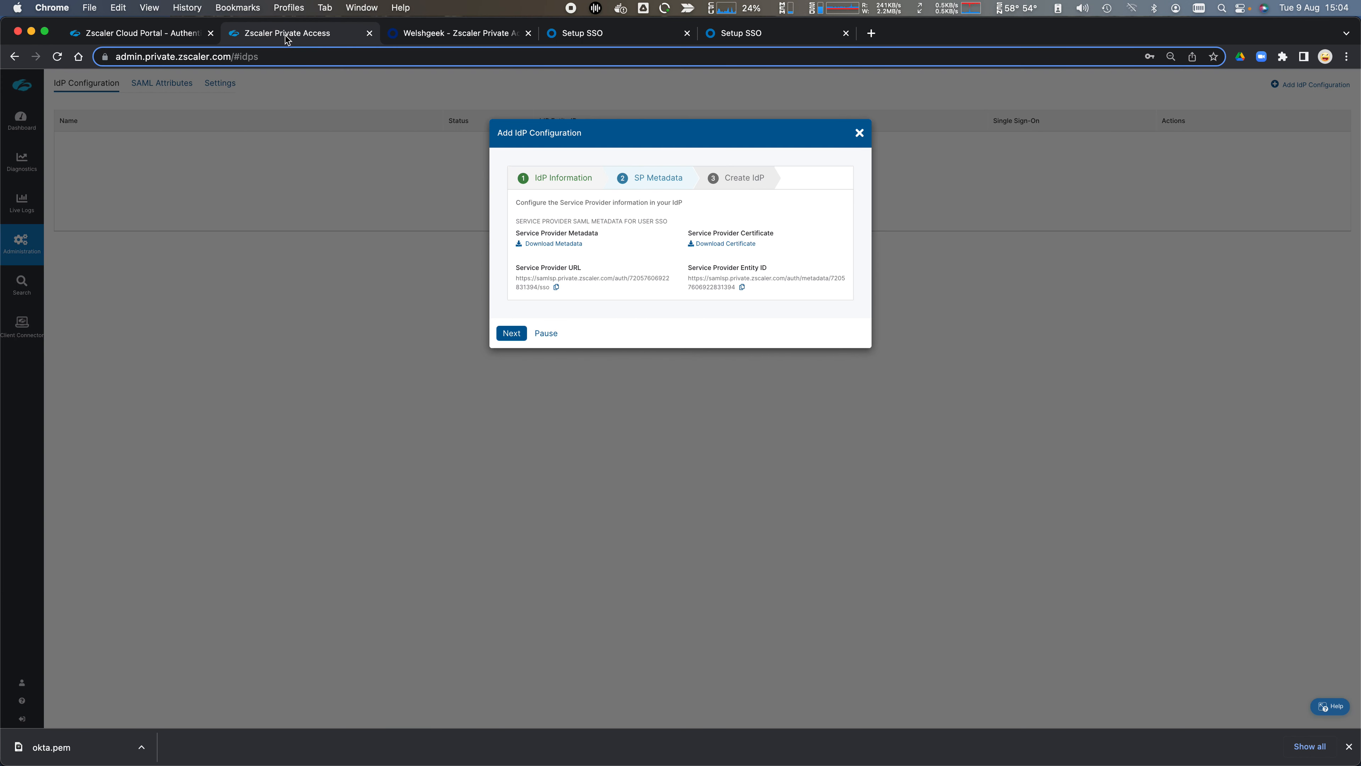
pyautogui.click(512, 334)
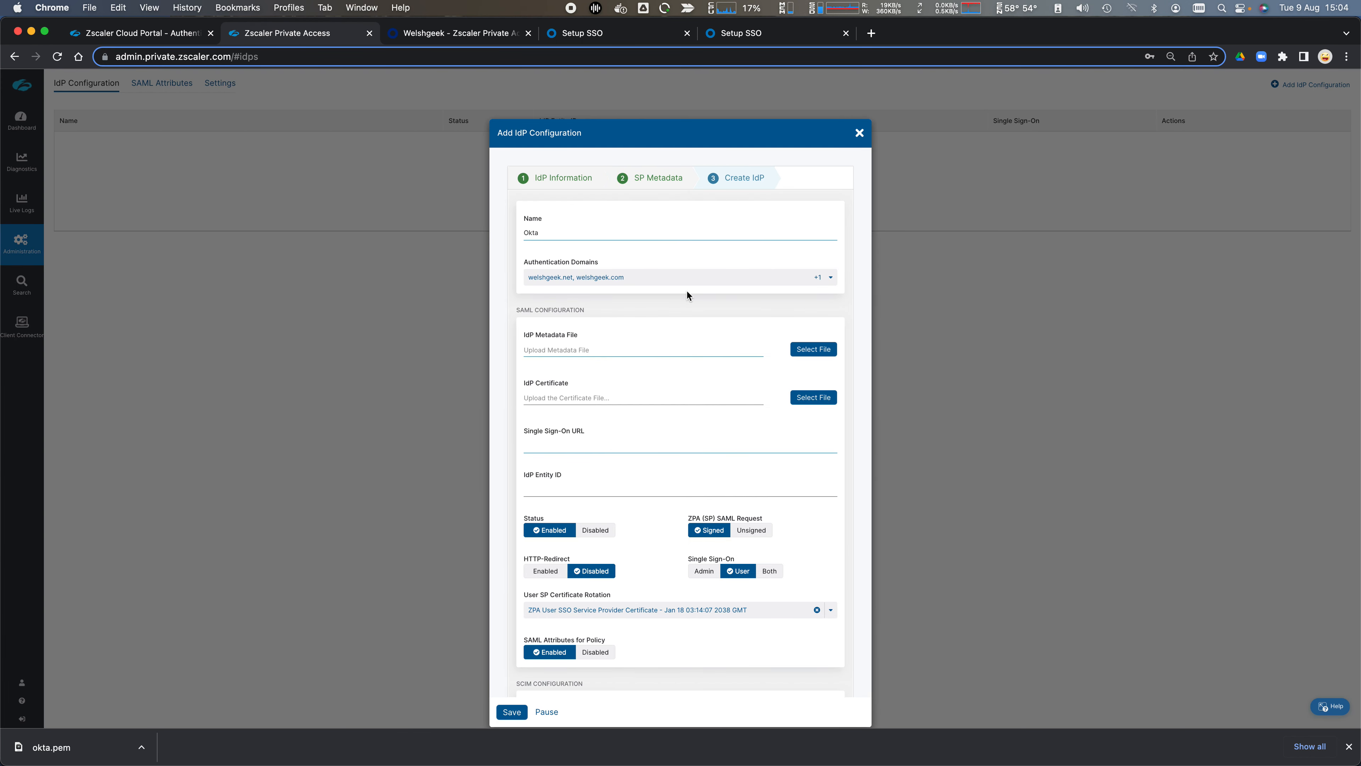
# Upload okta.xml as the IdP metadata file to fill in the SAML configuration of the new Okta IdP.
pyautogui.click(813, 349)
pyautogui.doubleClick(381, 322)
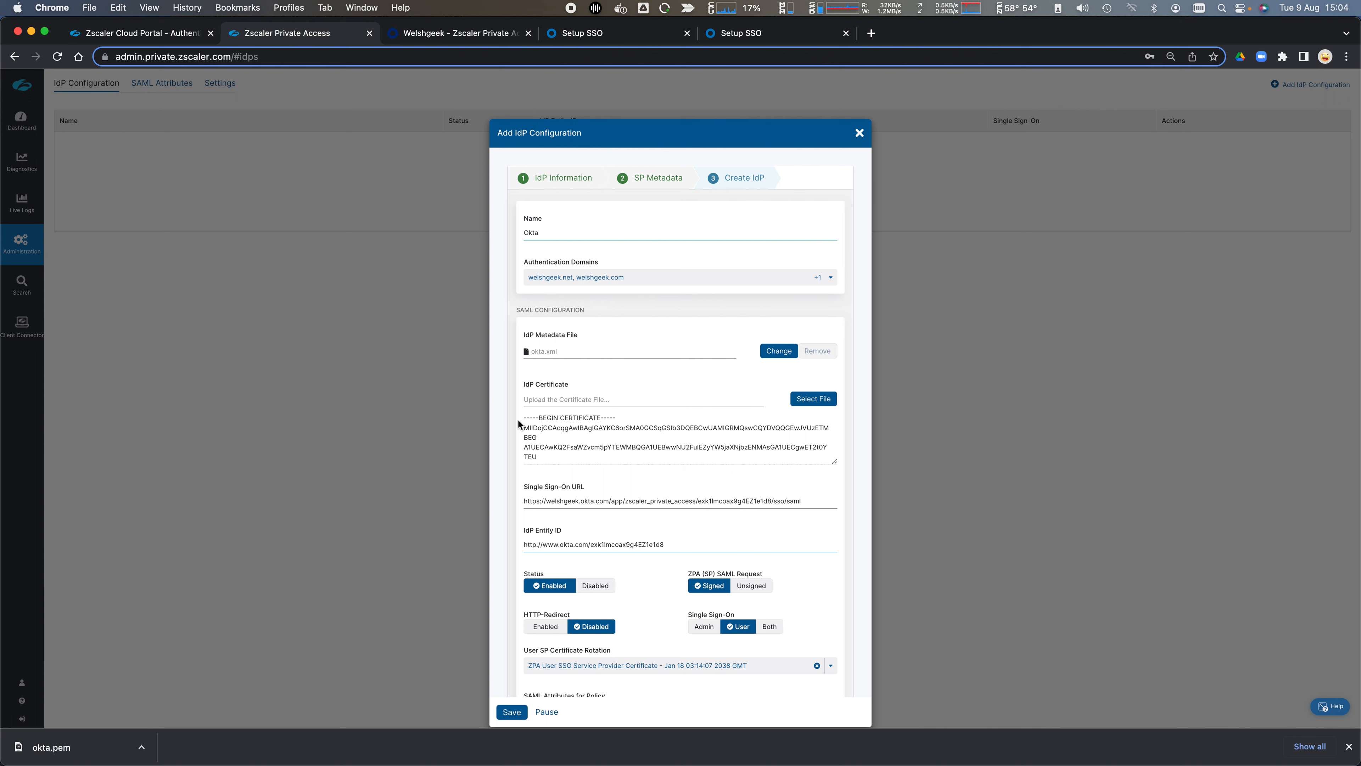
pyautogui.scroll(-2, 632, 483)
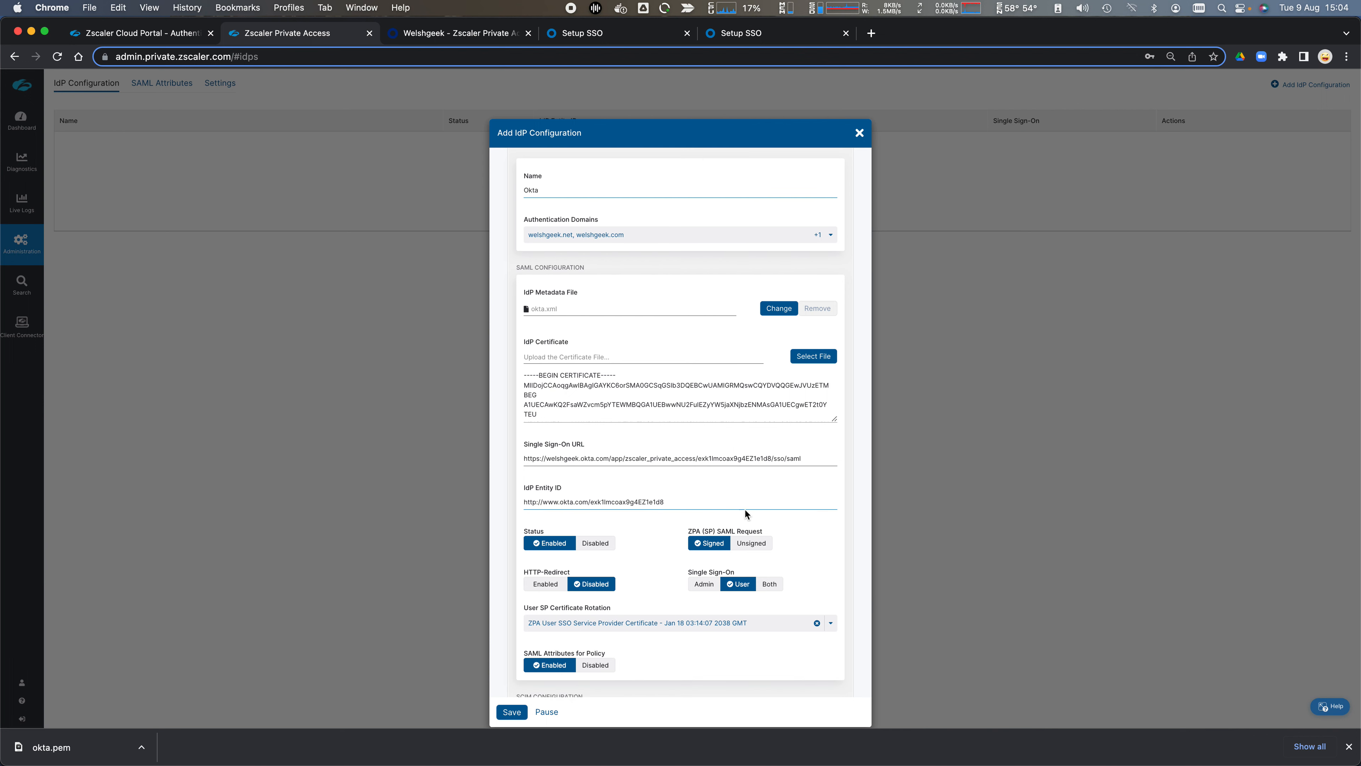
pyautogui.scroll(-3, 567, 503)
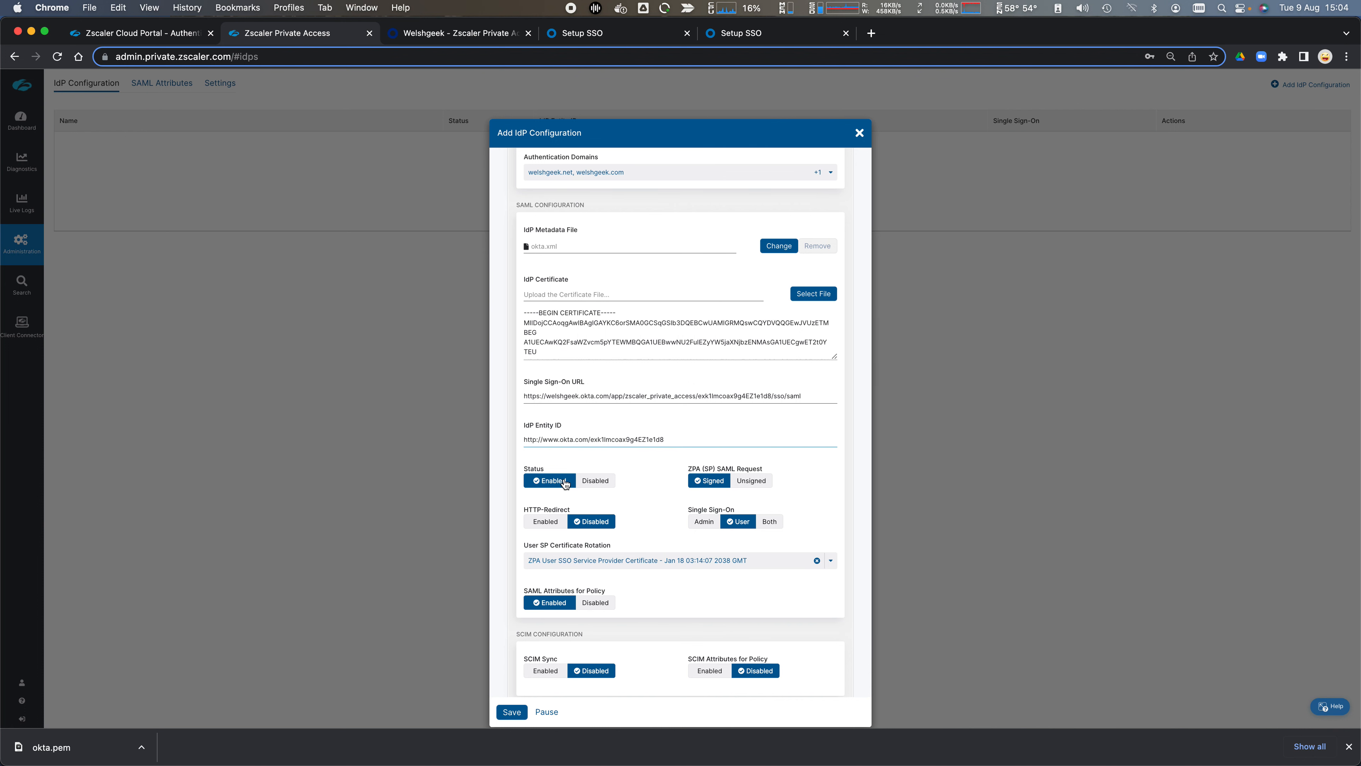
# Set the ZPA (SP) SAML Request to Unsigned and save the new Okta IdP configuration.
pyautogui.click(751, 485)
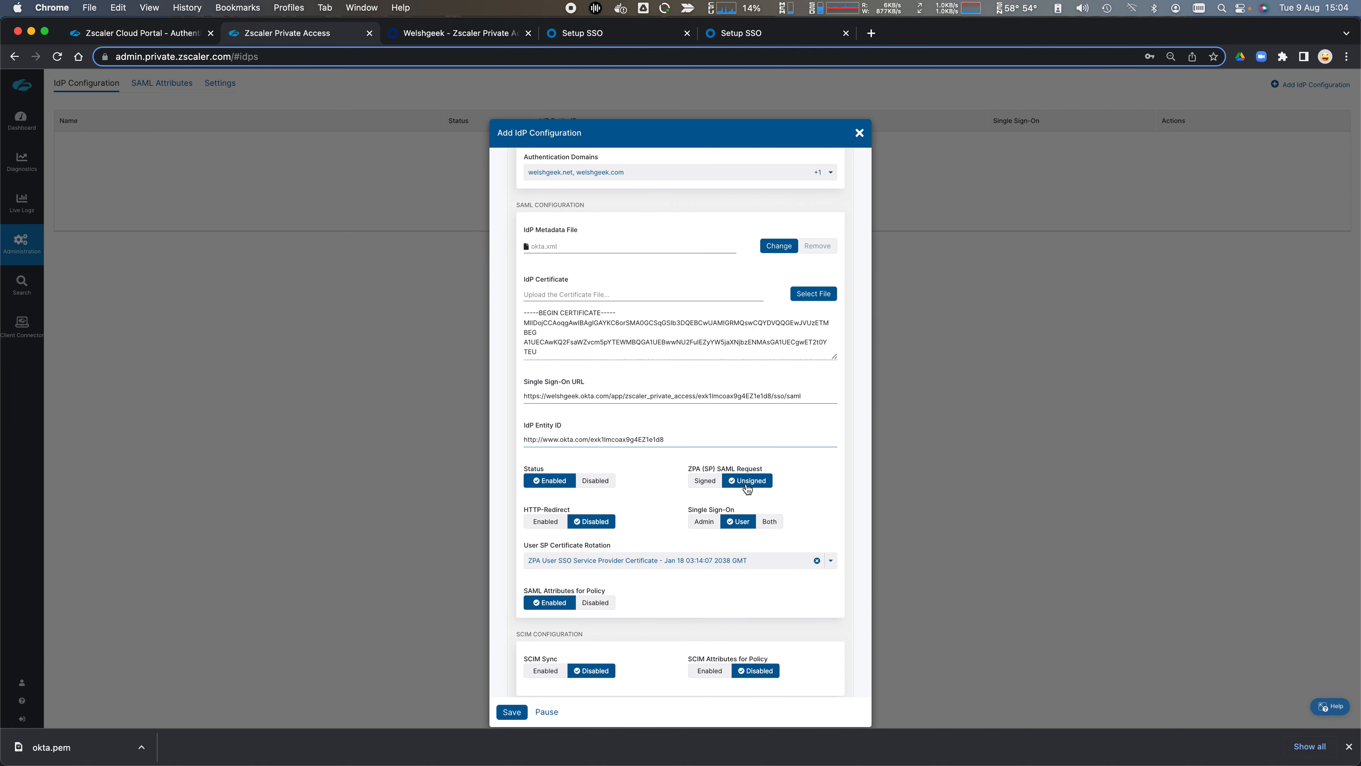
pyautogui.scroll(-2, 663, 481)
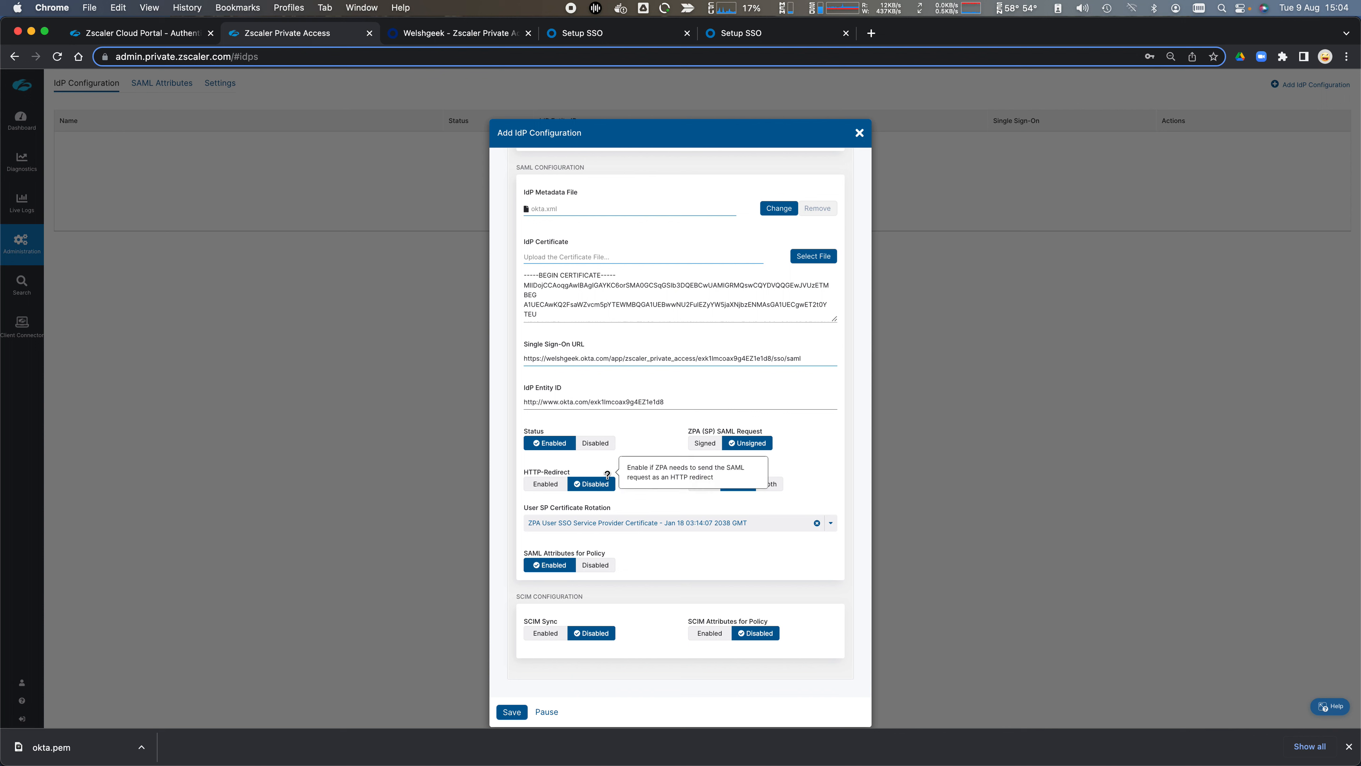
pyautogui.scroll(-2, 761, 546)
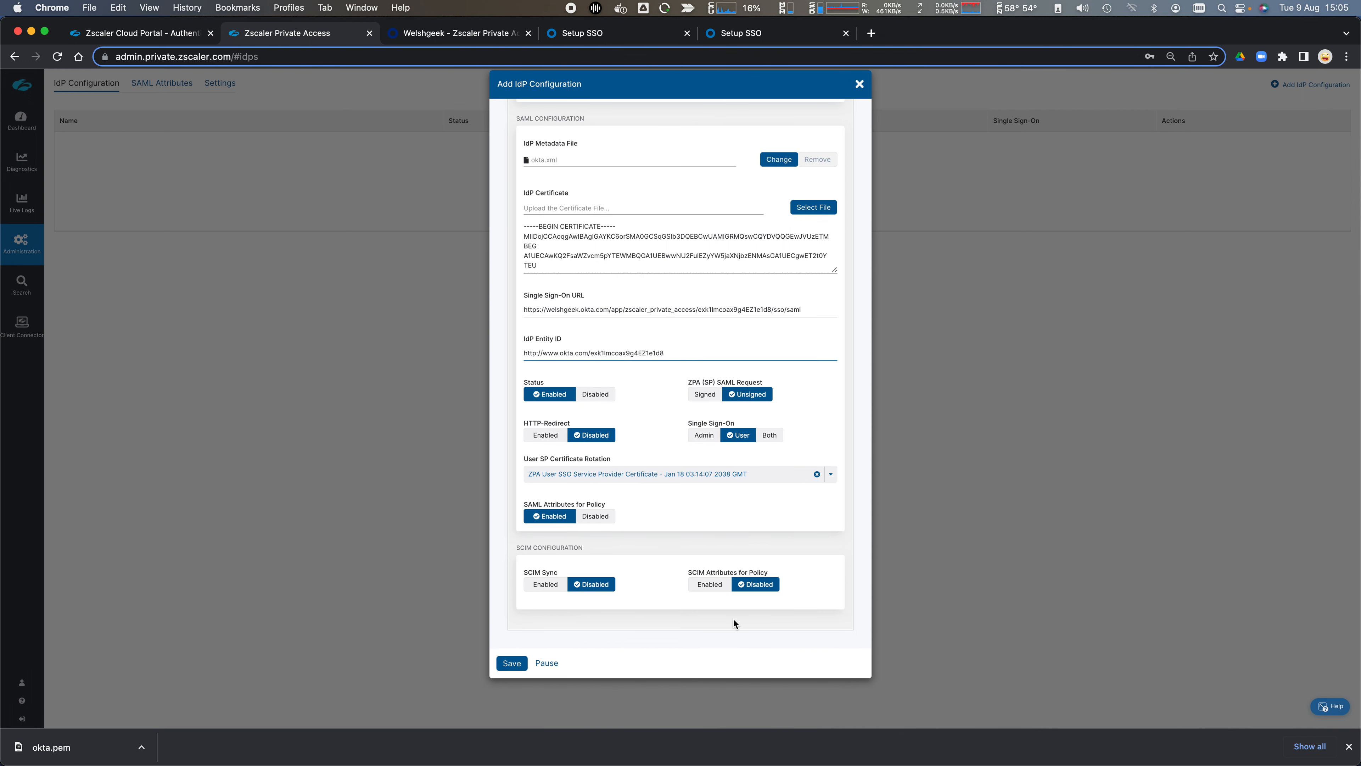
pyautogui.click(510, 663)
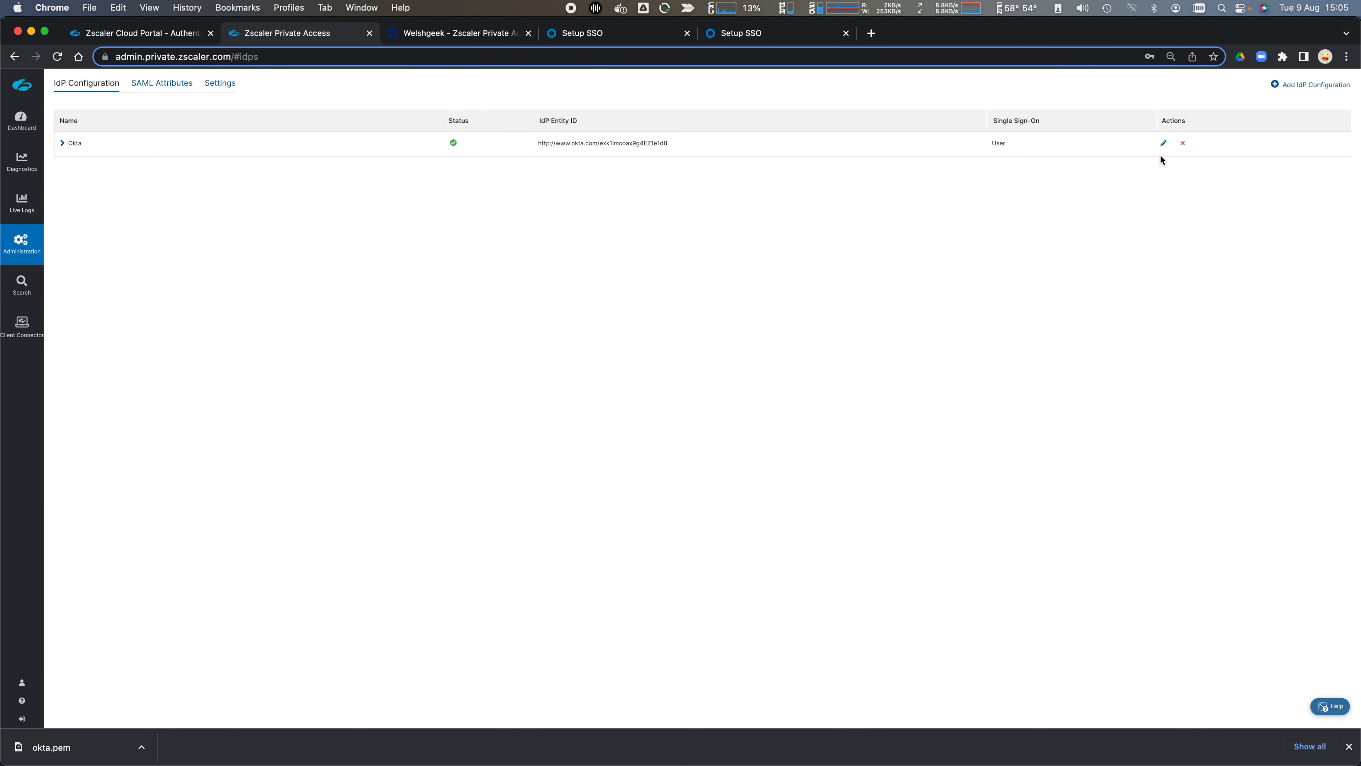
# Edit the Okta IdP configuration to enable SCIM Sync and copy its SCIM Service Provider Endpoint.
pyautogui.click(1163, 141)
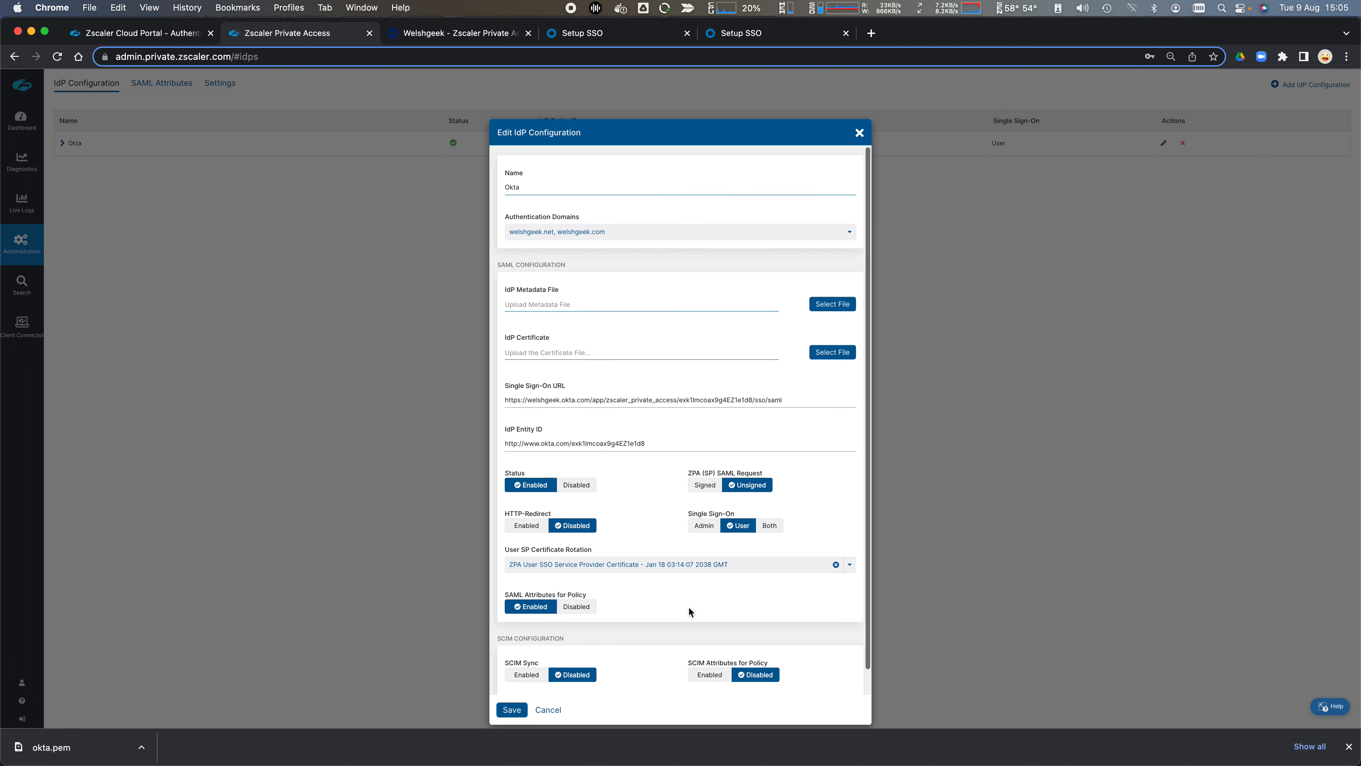
pyautogui.click(517, 649)
pyautogui.scroll(-2, 595, 632)
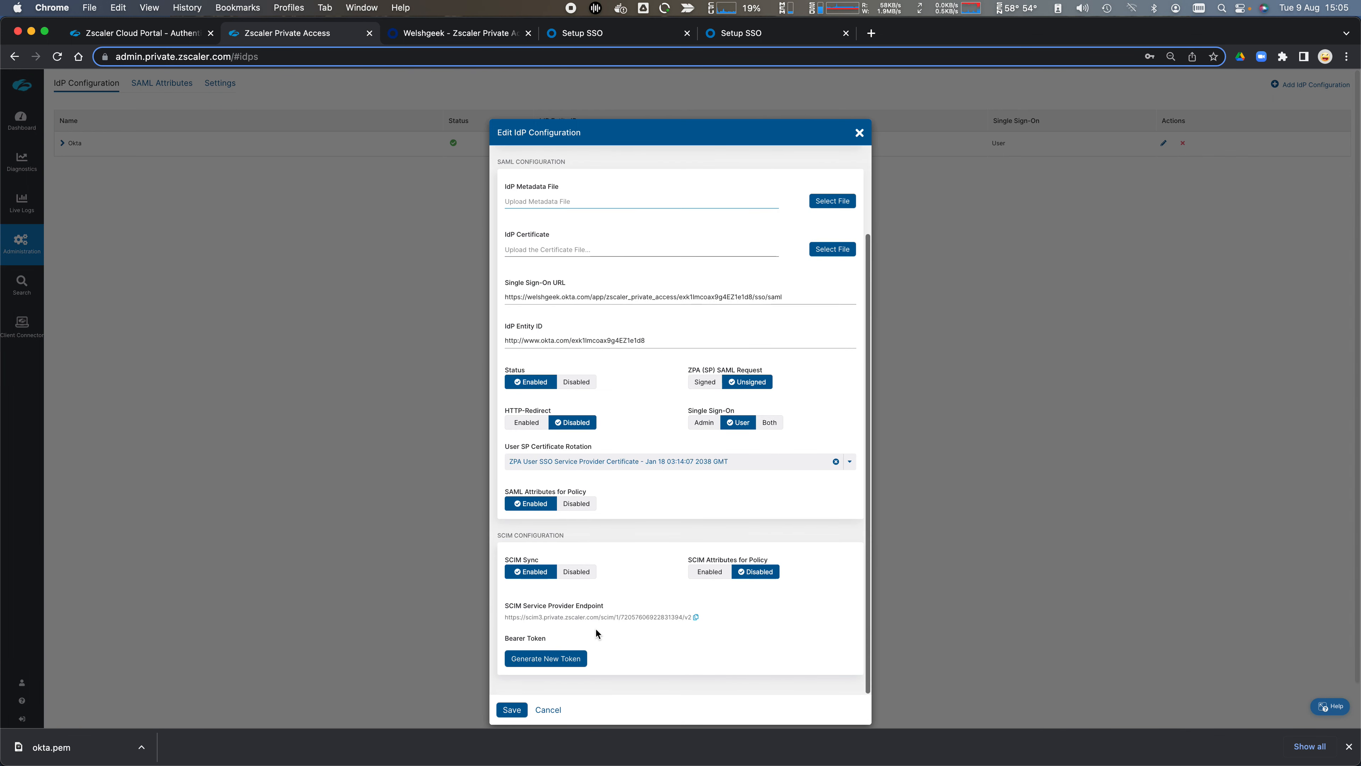
pyautogui.click(696, 616)
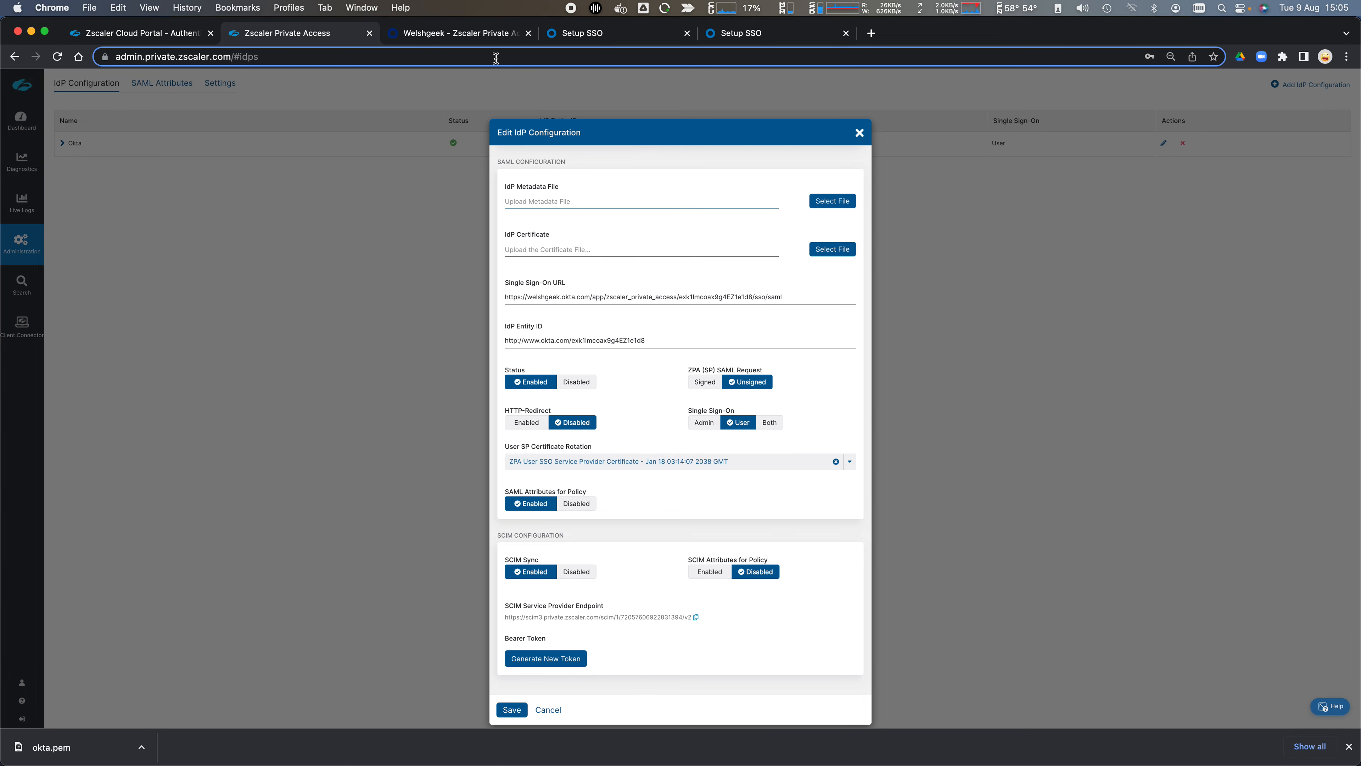
# In Okta's Zscaler Private Access provisioning settings, enable API integration and paste the SCIM endpoint as the Base URL.
pyautogui.click(467, 41)
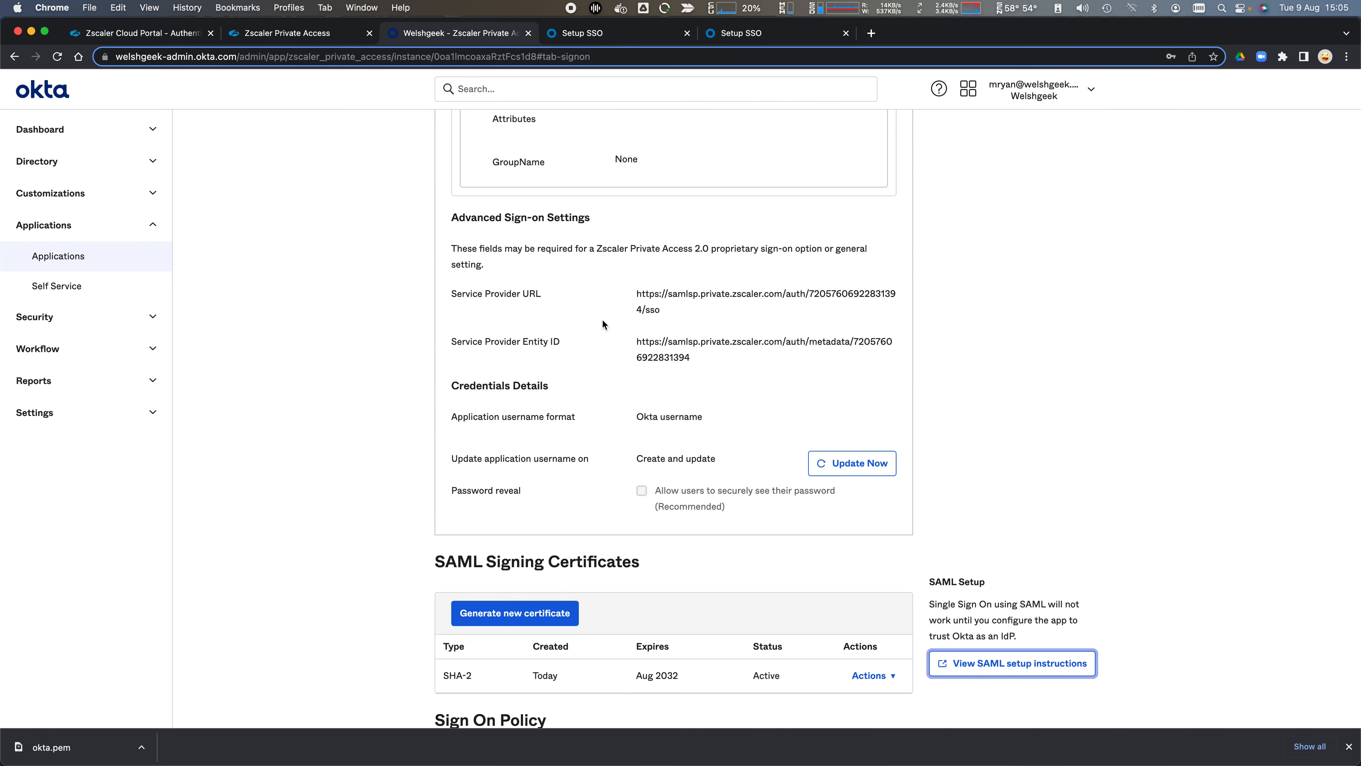
pyautogui.scroll(1, 616, 290)
pyautogui.click(639, 232)
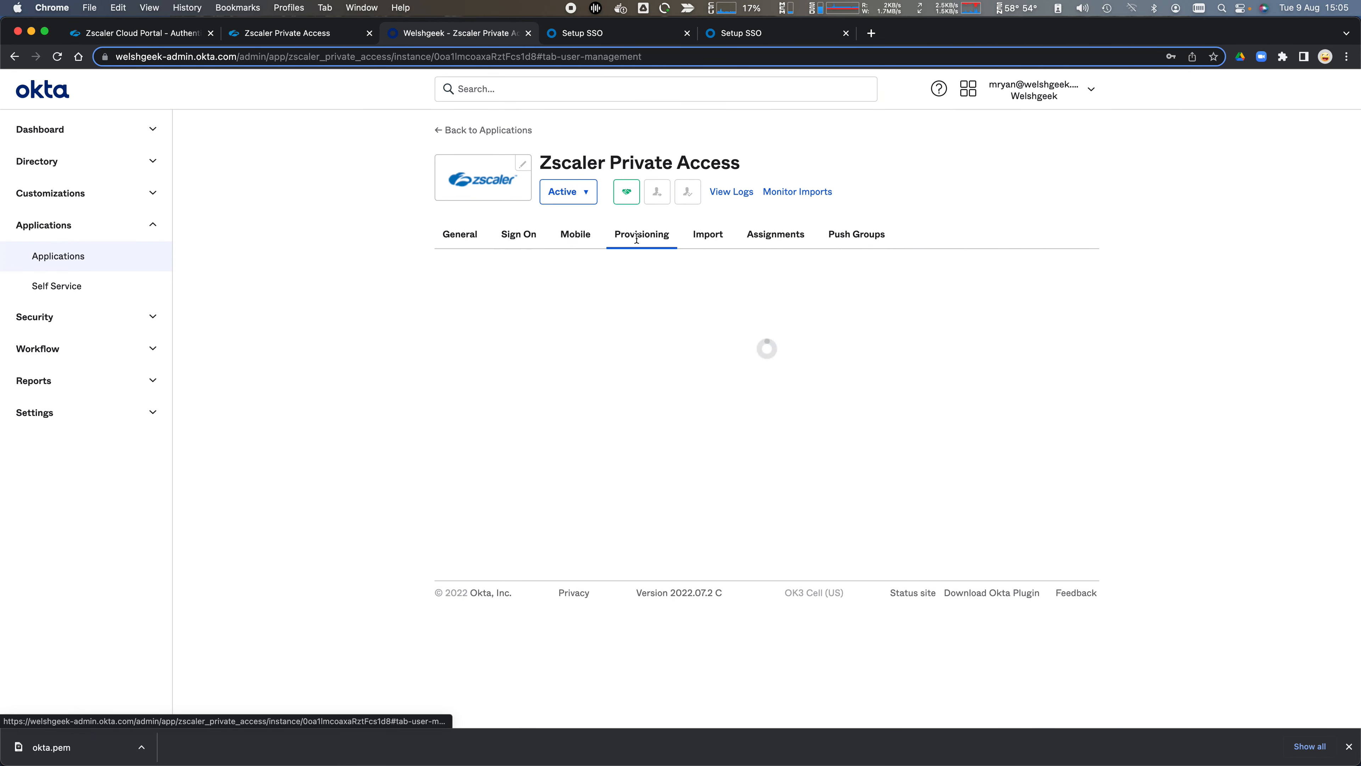
pyautogui.click(832, 530)
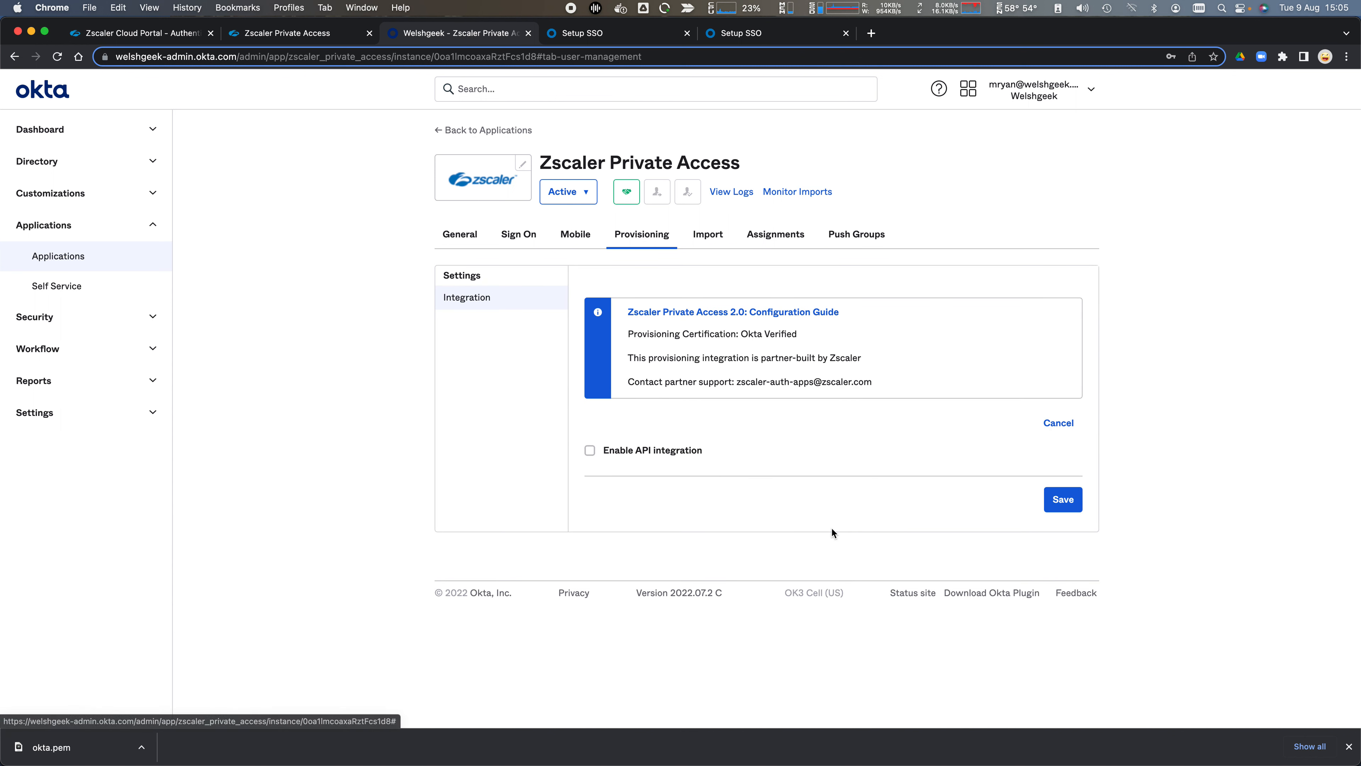
pyautogui.click(666, 458)
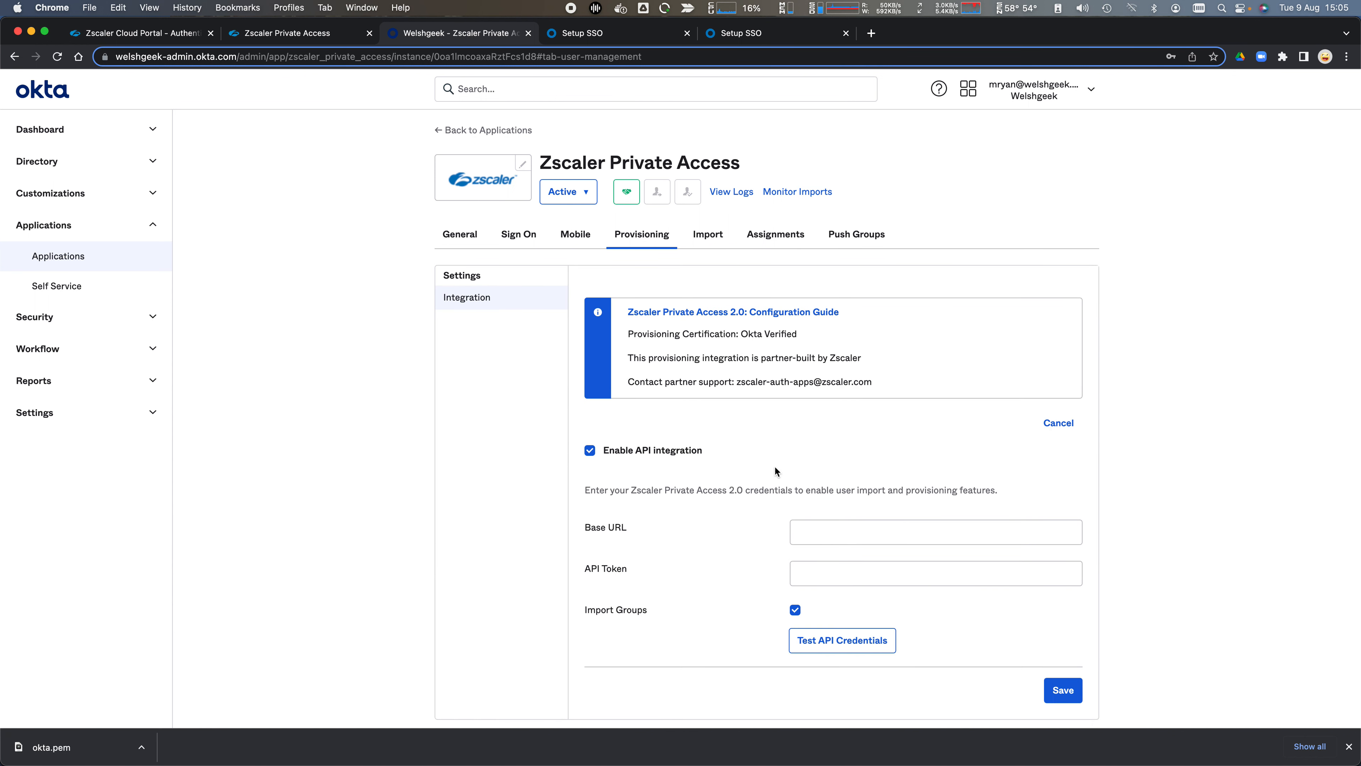
pyautogui.click(802, 527)
pyautogui.press('super+v')
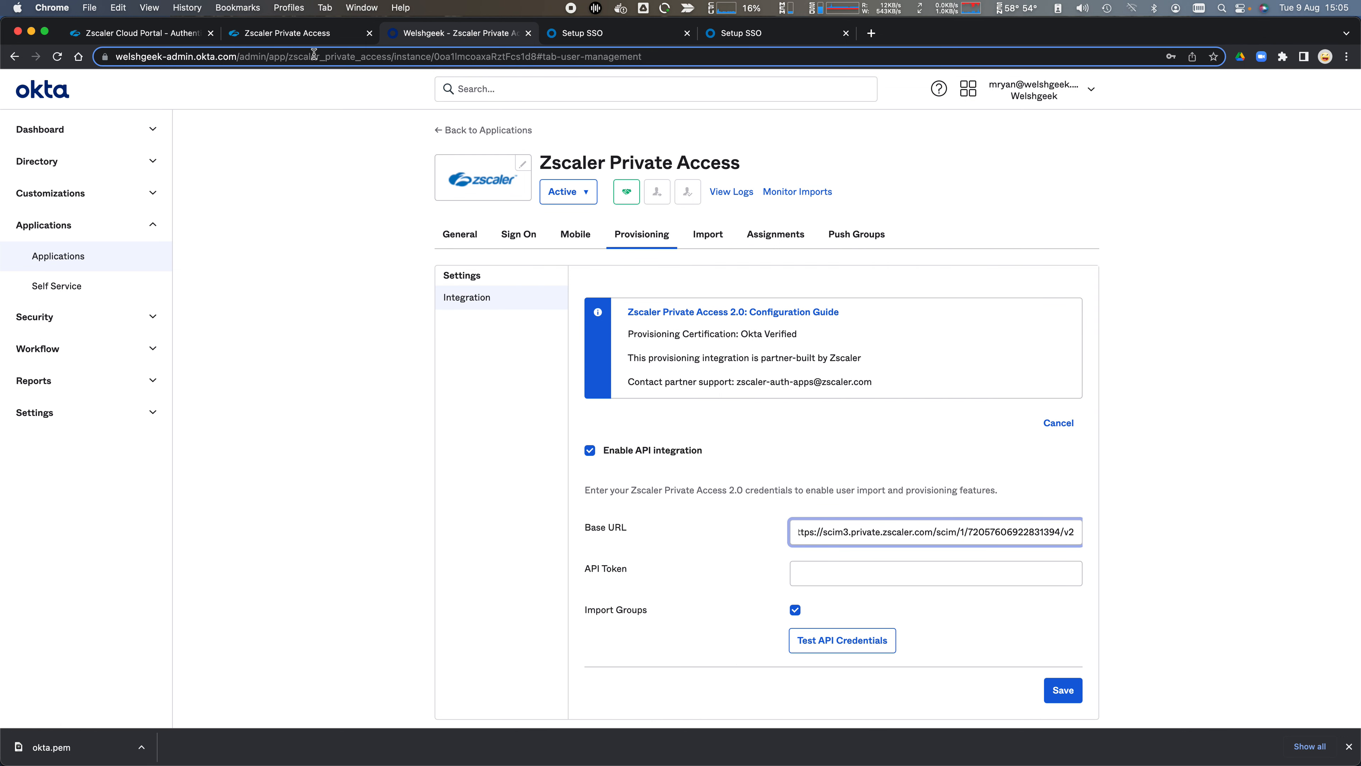
# Generate a new bearer token in the Zscaler IdP configuration and paste it into Okta's API Token field.
pyautogui.click(279, 34)
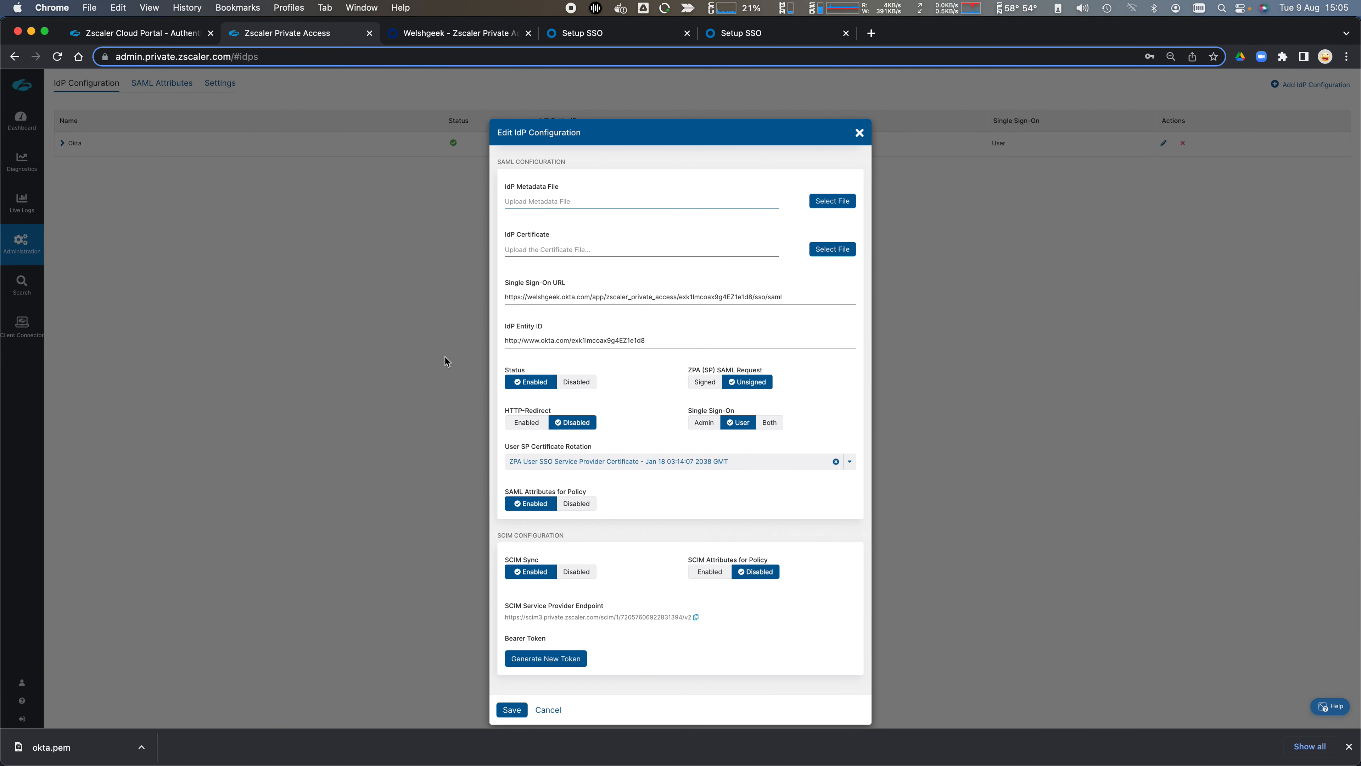
pyautogui.click(567, 660)
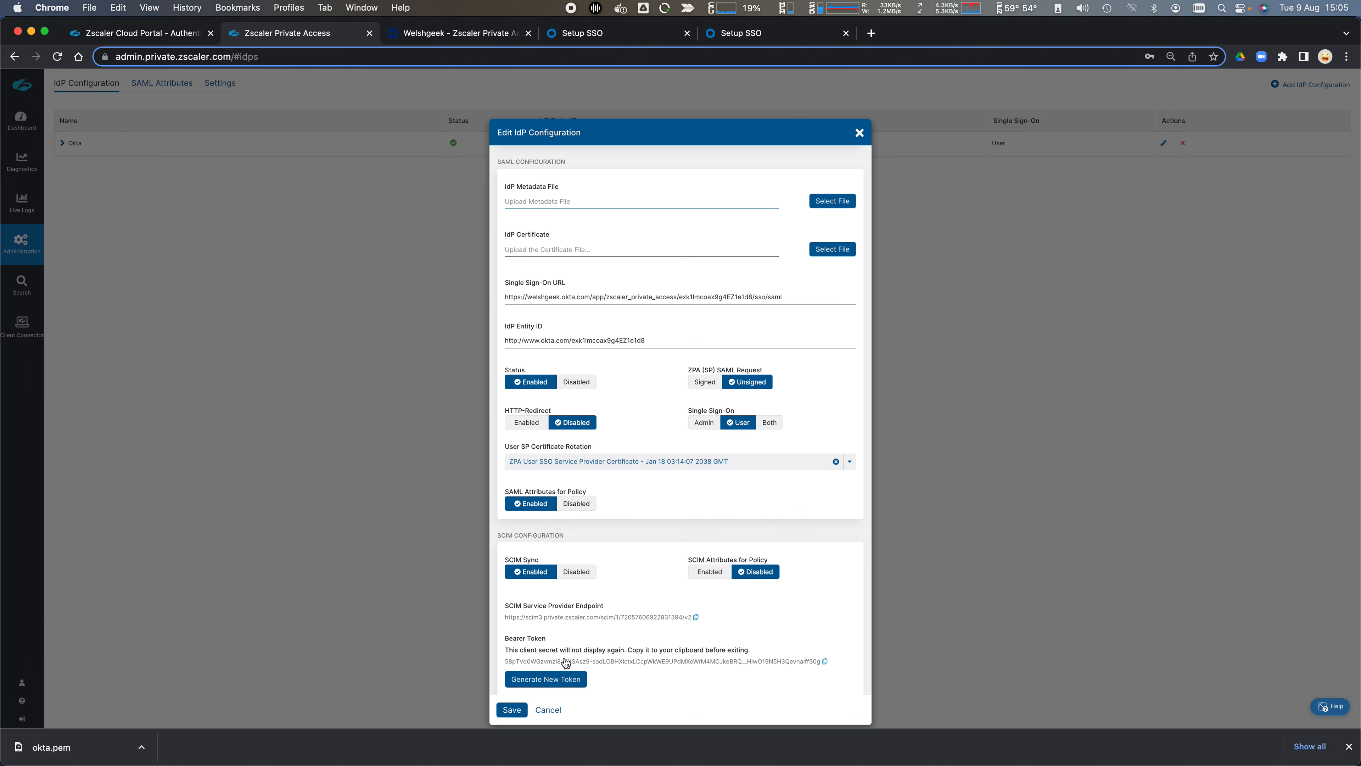
pyautogui.click(824, 661)
pyautogui.click(458, 33)
pyautogui.click(815, 562)
pyautogui.press('super+v')
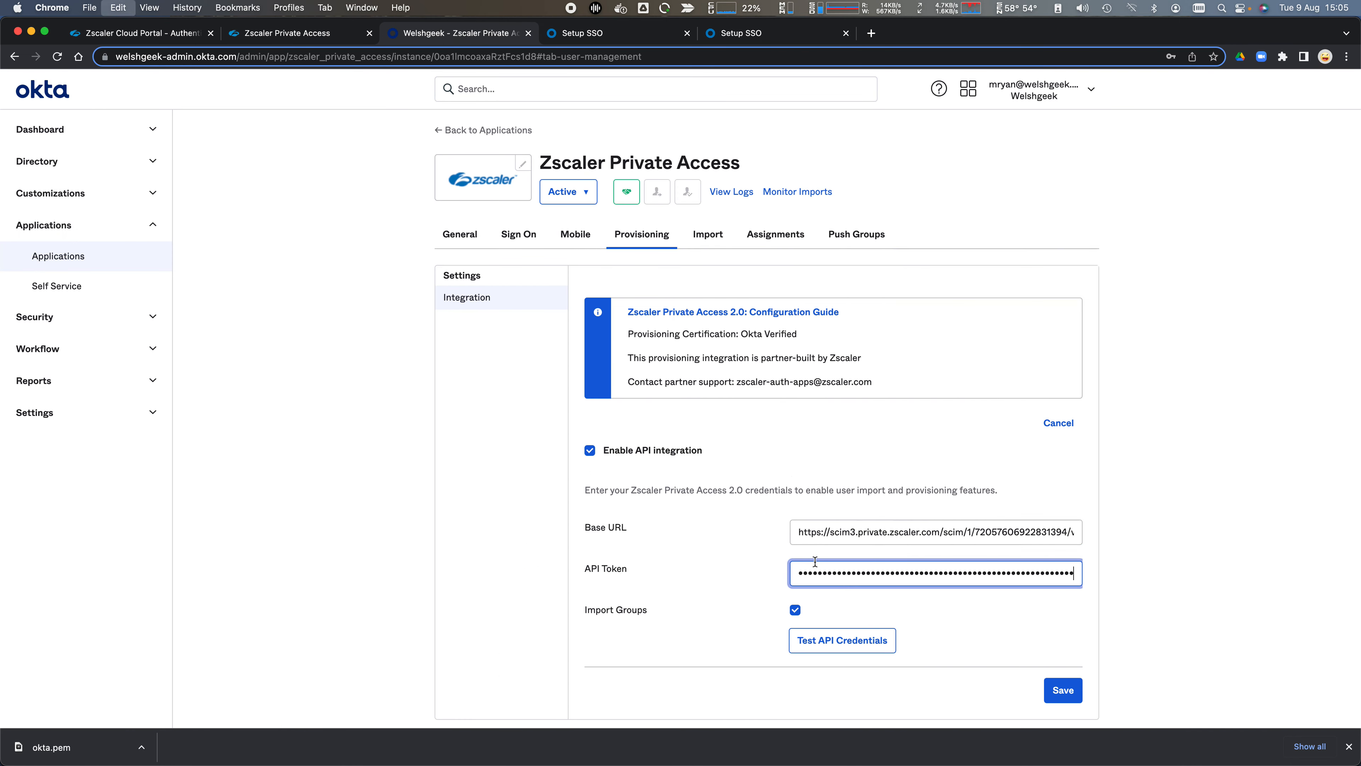
# Return to Zscaler Private Access and save the edited Okta IdP configuration.
pyautogui.click(327, 36)
pyautogui.scroll(-1, 581, 482)
pyautogui.click(512, 710)
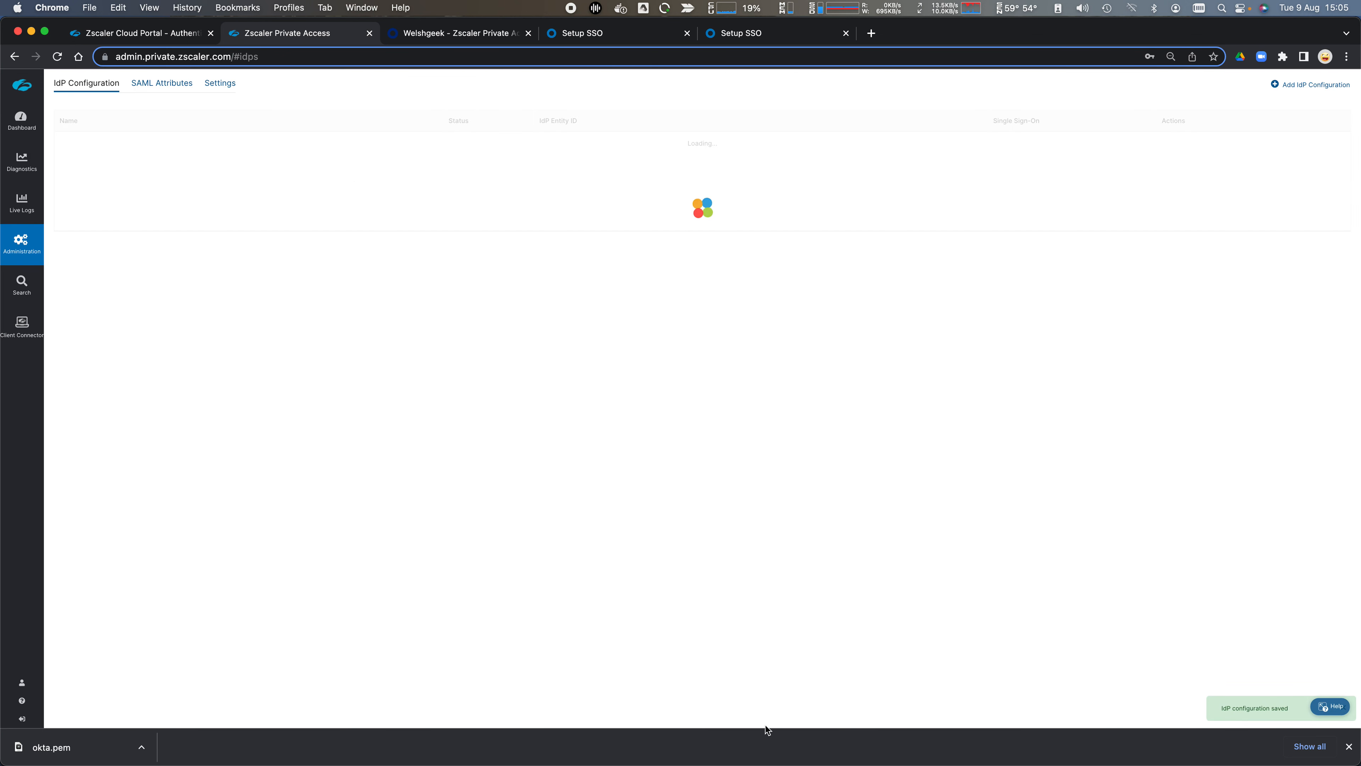
# Test the API credentials in Okta and save the provisioning integration without storing the password in the browser.
pyautogui.click(454, 39)
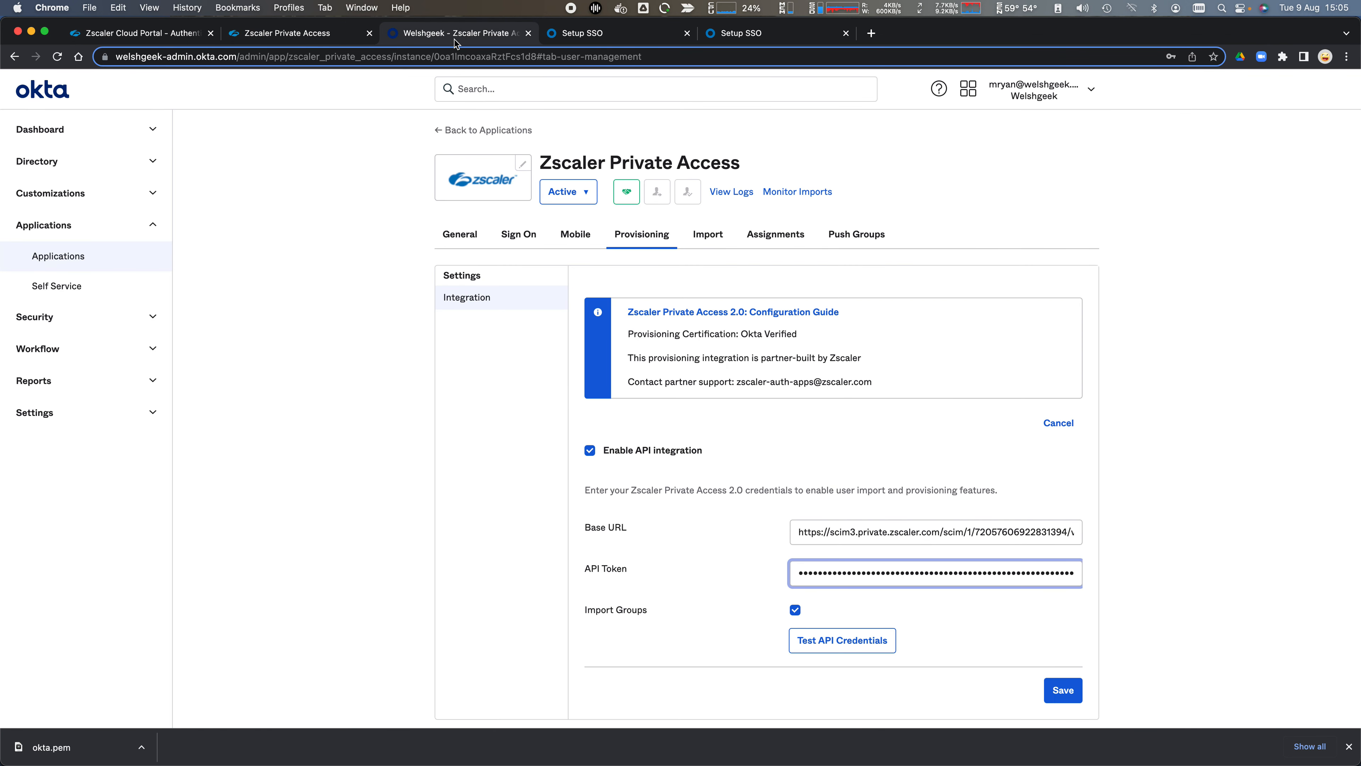
pyautogui.click(840, 641)
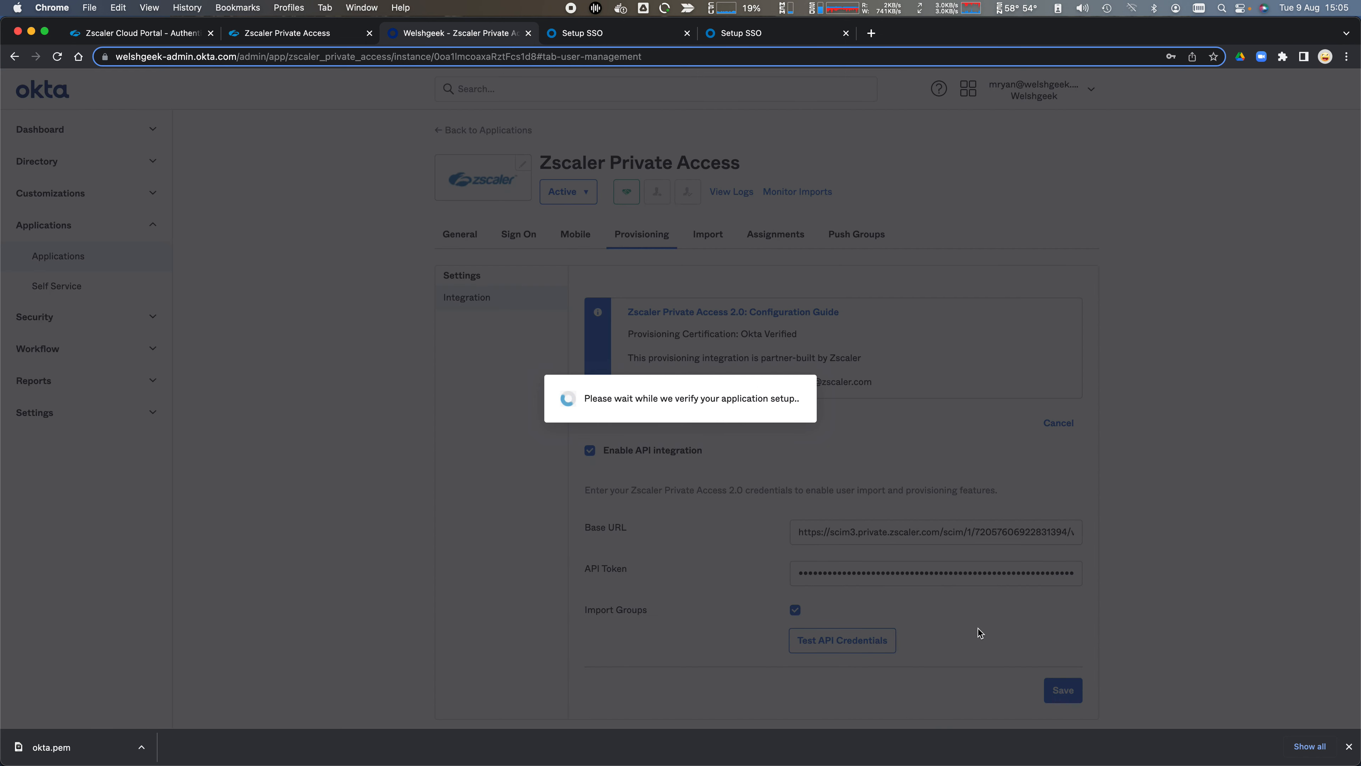
pyautogui.moveTo(627, 458); pyautogui.dragTo(875, 456)
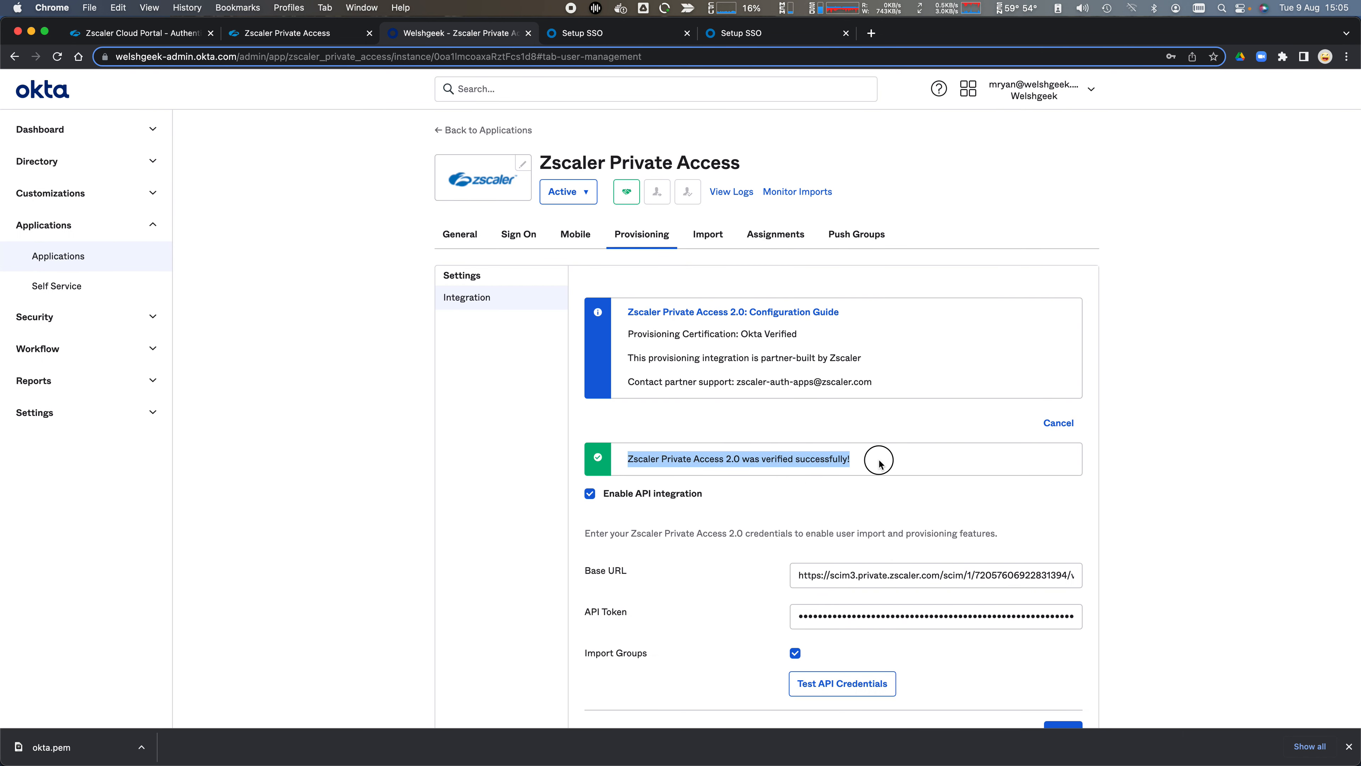
pyautogui.scroll(-3, 895, 470)
pyautogui.scroll(-2, 894, 471)
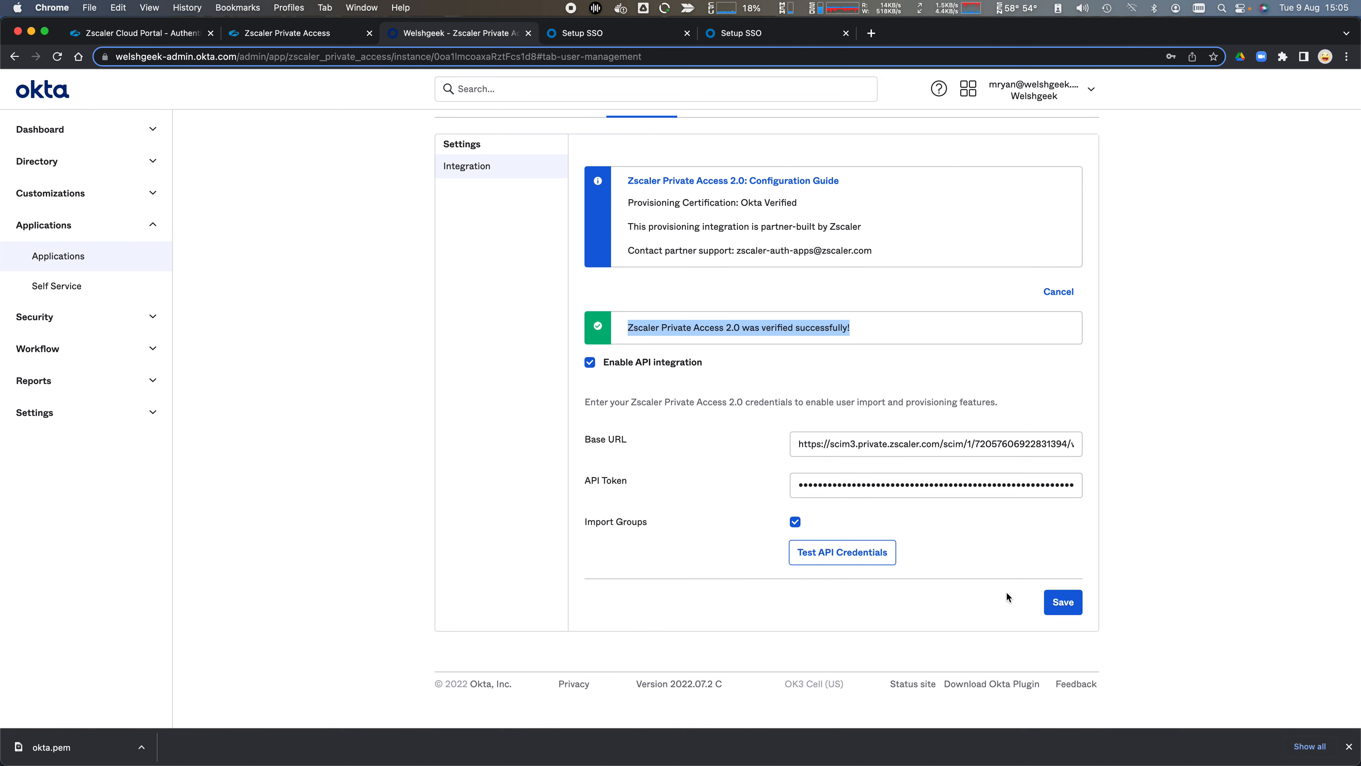
pyautogui.click(1063, 602)
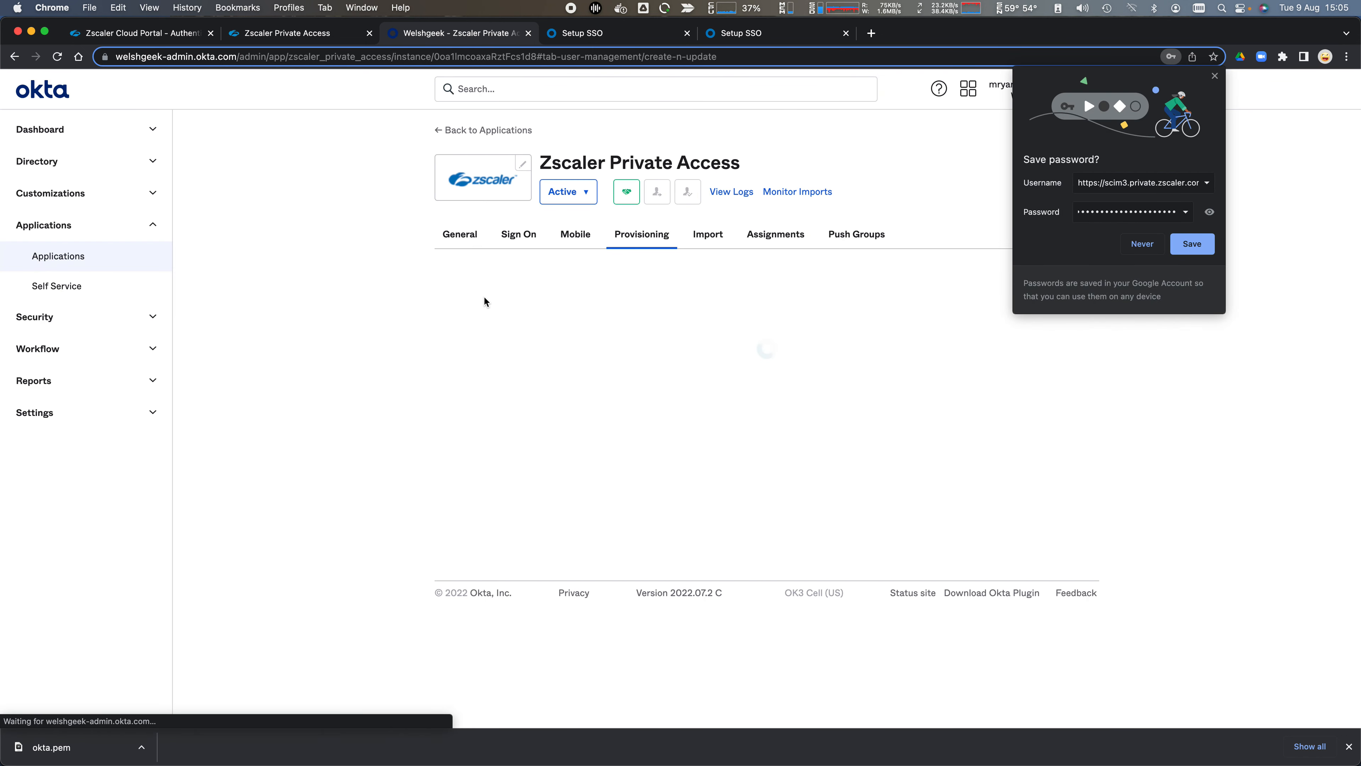
pyautogui.click(1213, 77)
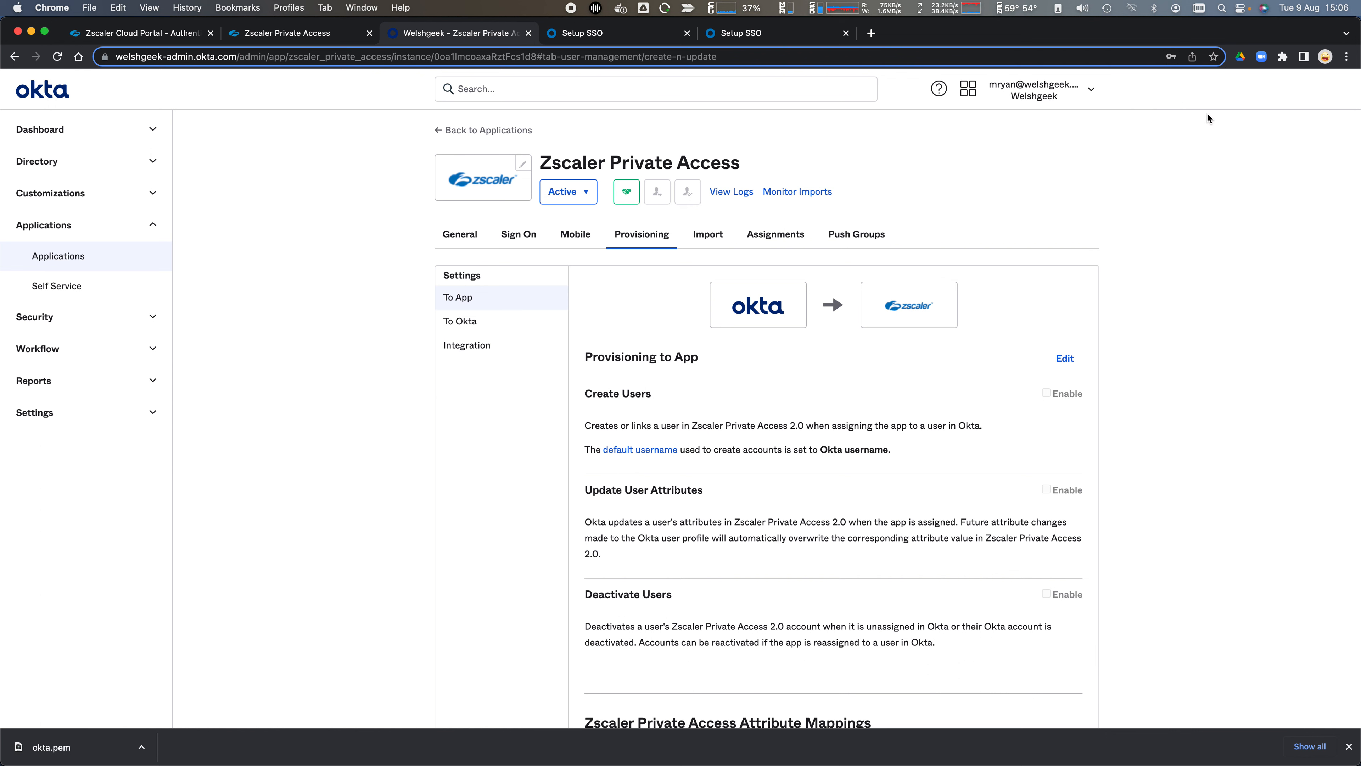
# Enable Create Users, Update User Attributes and Deactivate Users under Provisioning to App, and save the settings.
pyautogui.click(1057, 356)
pyautogui.click(1035, 393)
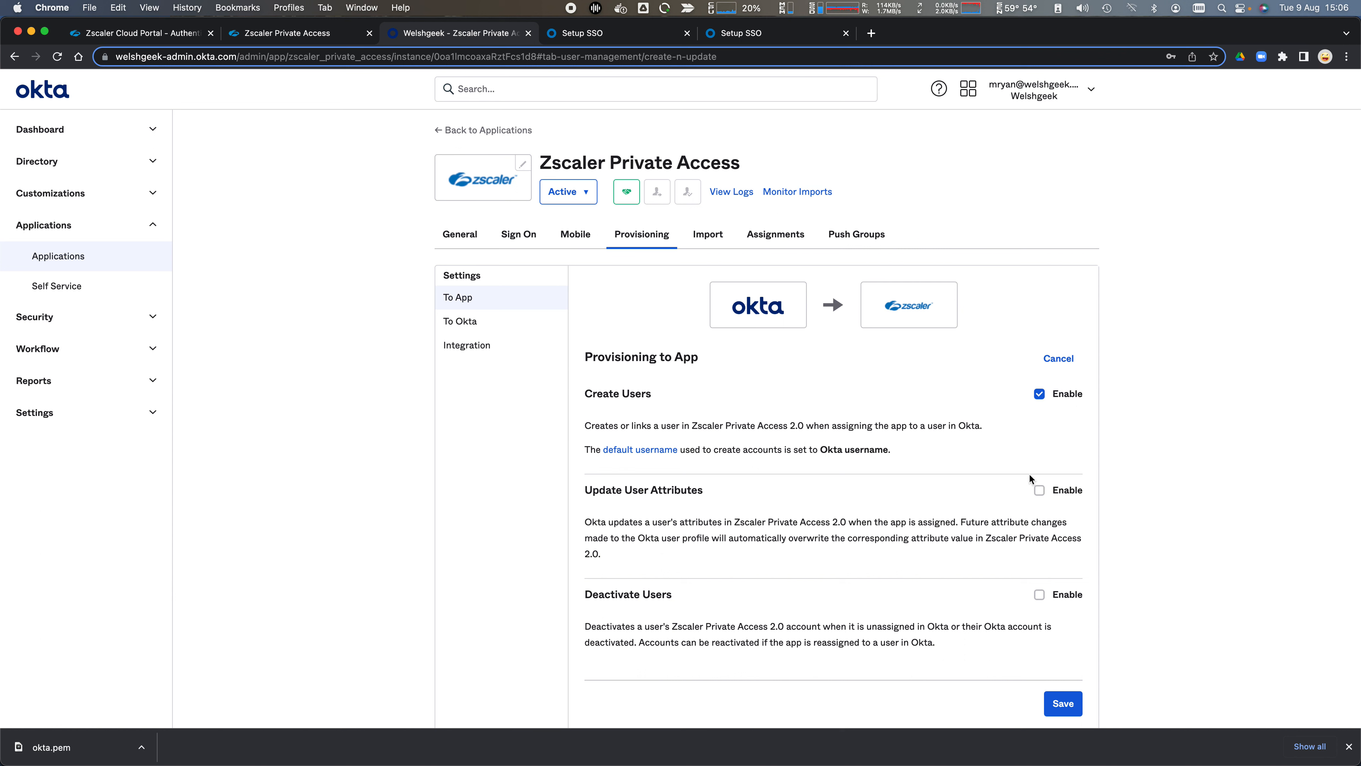
pyautogui.click(1039, 490)
pyautogui.scroll(-1, 1051, 670)
pyautogui.click(1061, 665)
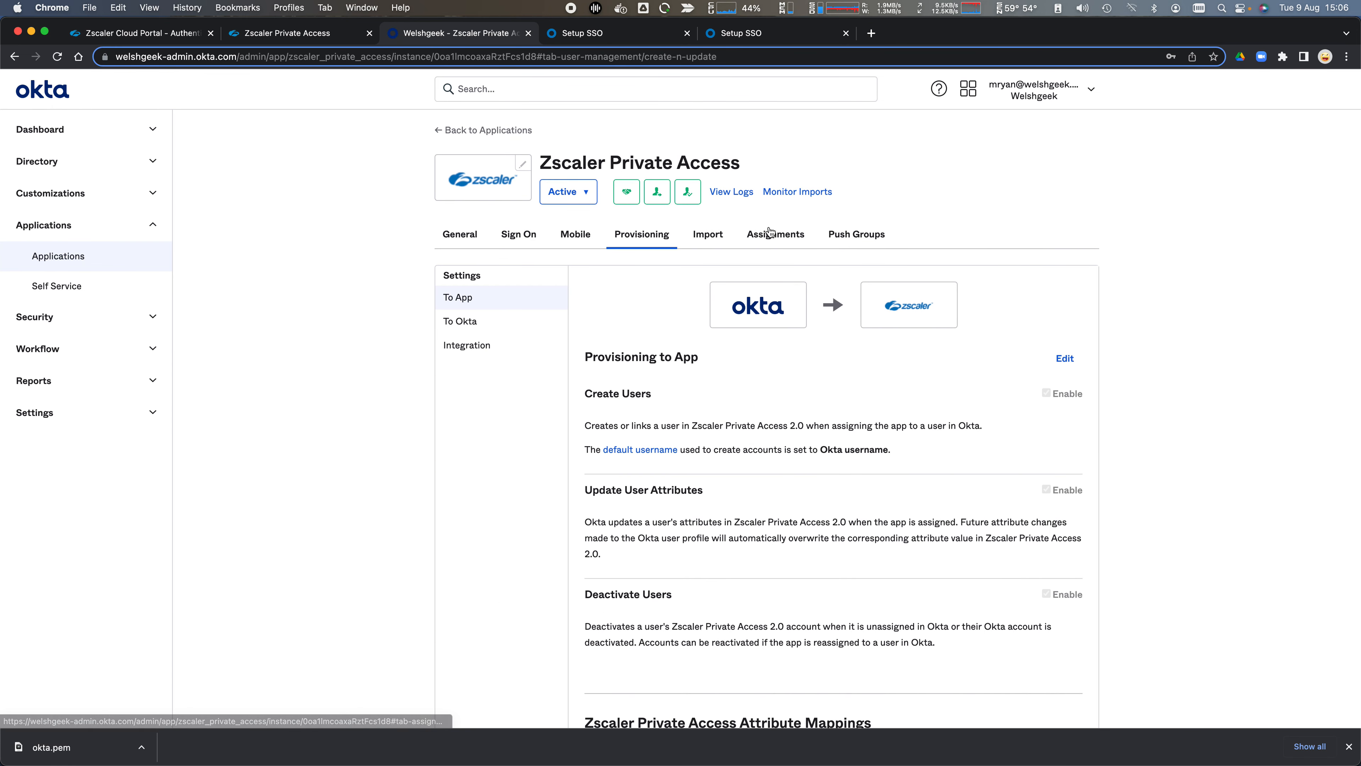
# Assign the Zscaler Private Access application to the Everyone group.
pyautogui.click(777, 236)
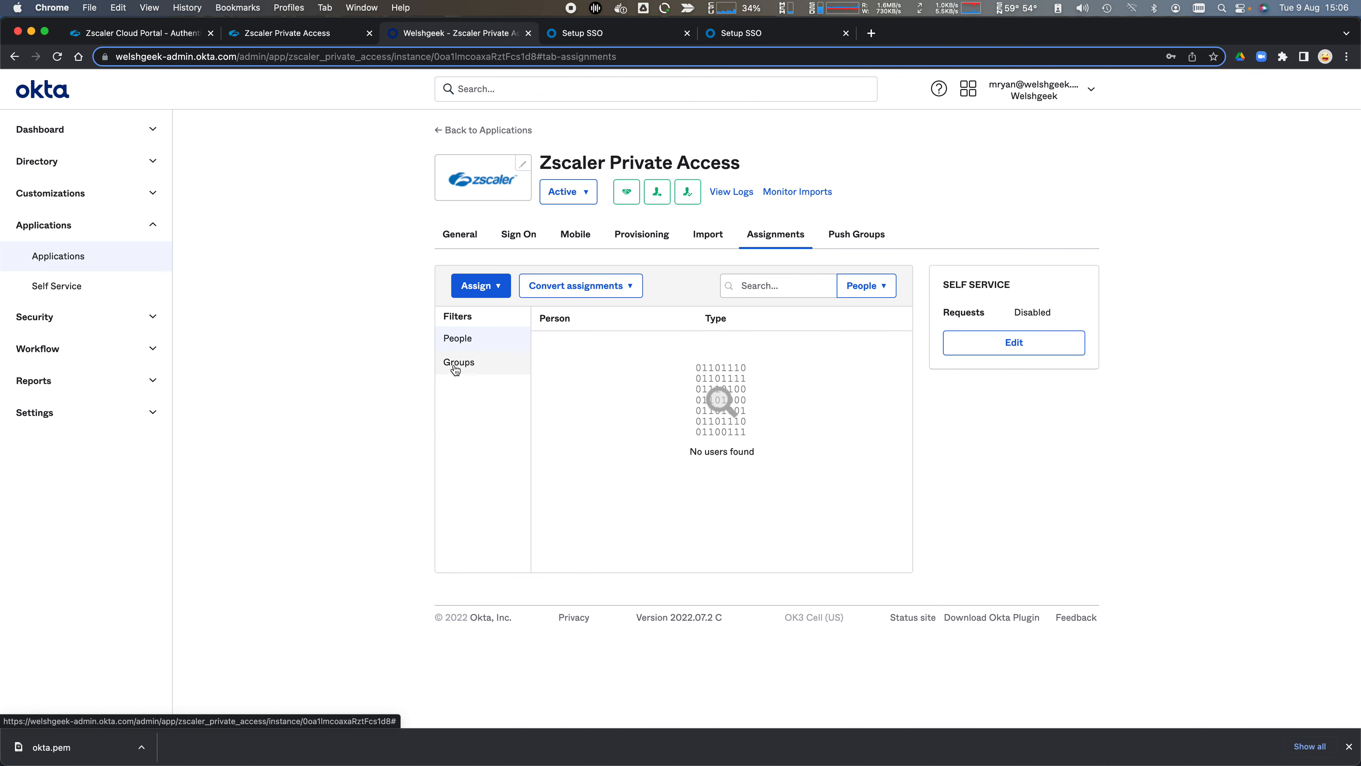
pyautogui.click(485, 284)
pyautogui.click(489, 343)
pyautogui.click(536, 134)
pyautogui.write('every')
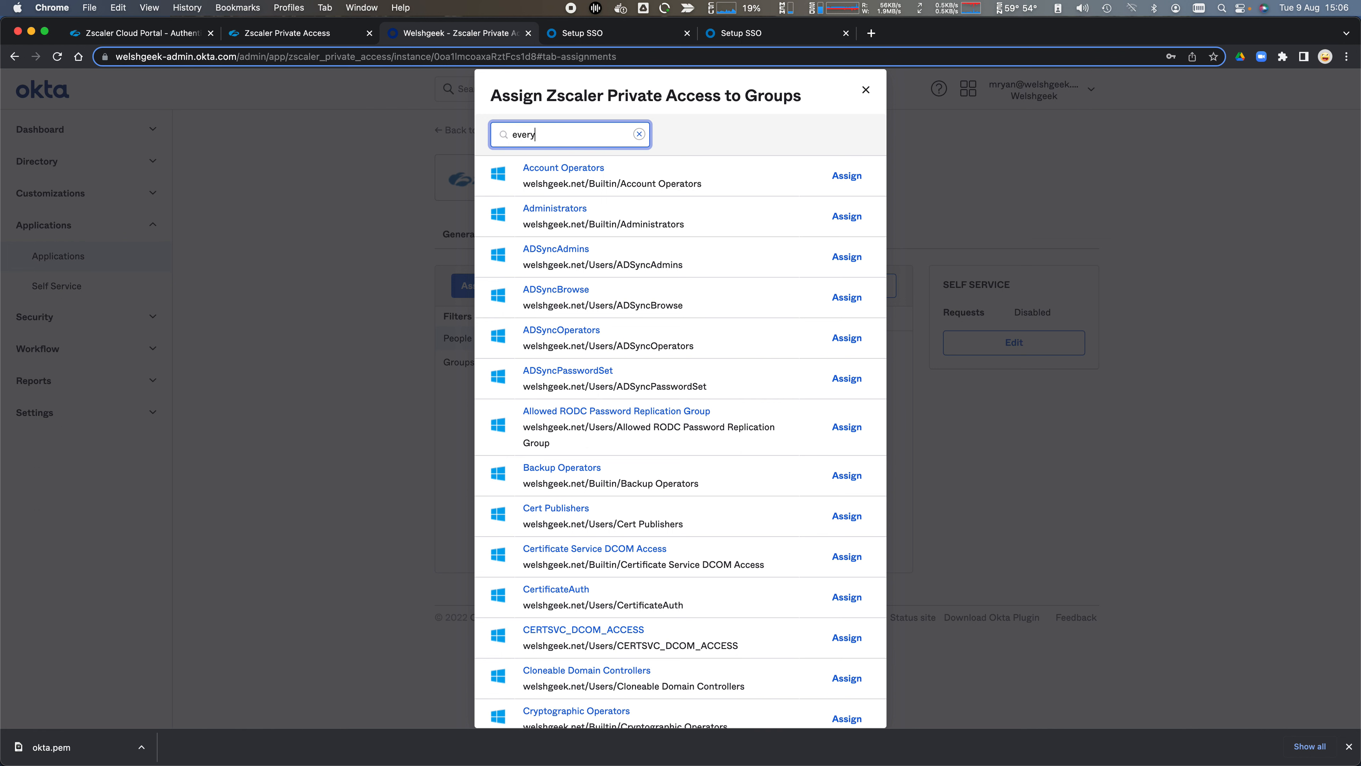
pyautogui.click(845, 302)
pyautogui.click(850, 573)
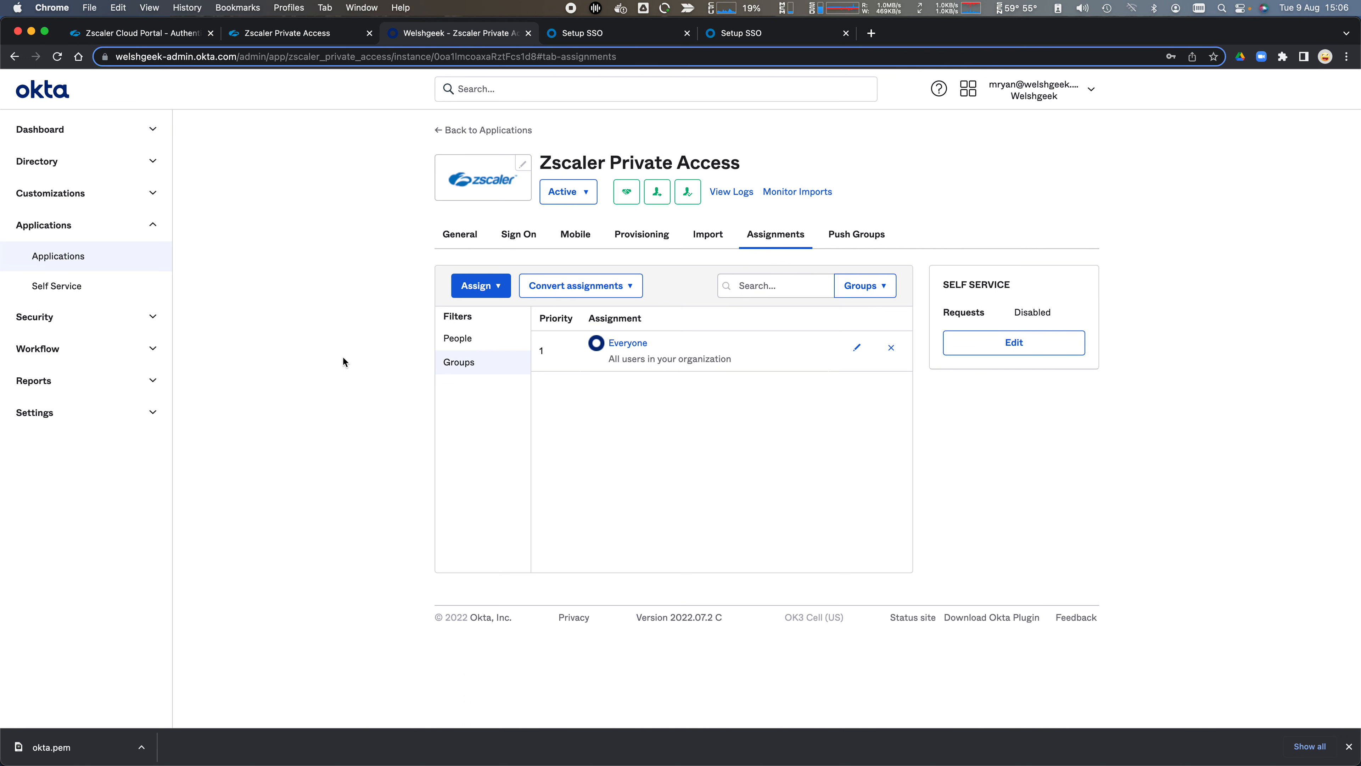
# Examine the SCIM users, groups and attributes of the Okta identity provider in Zscaler Private Access.
pyautogui.click(281, 34)
pyautogui.moveTo(15, 249)
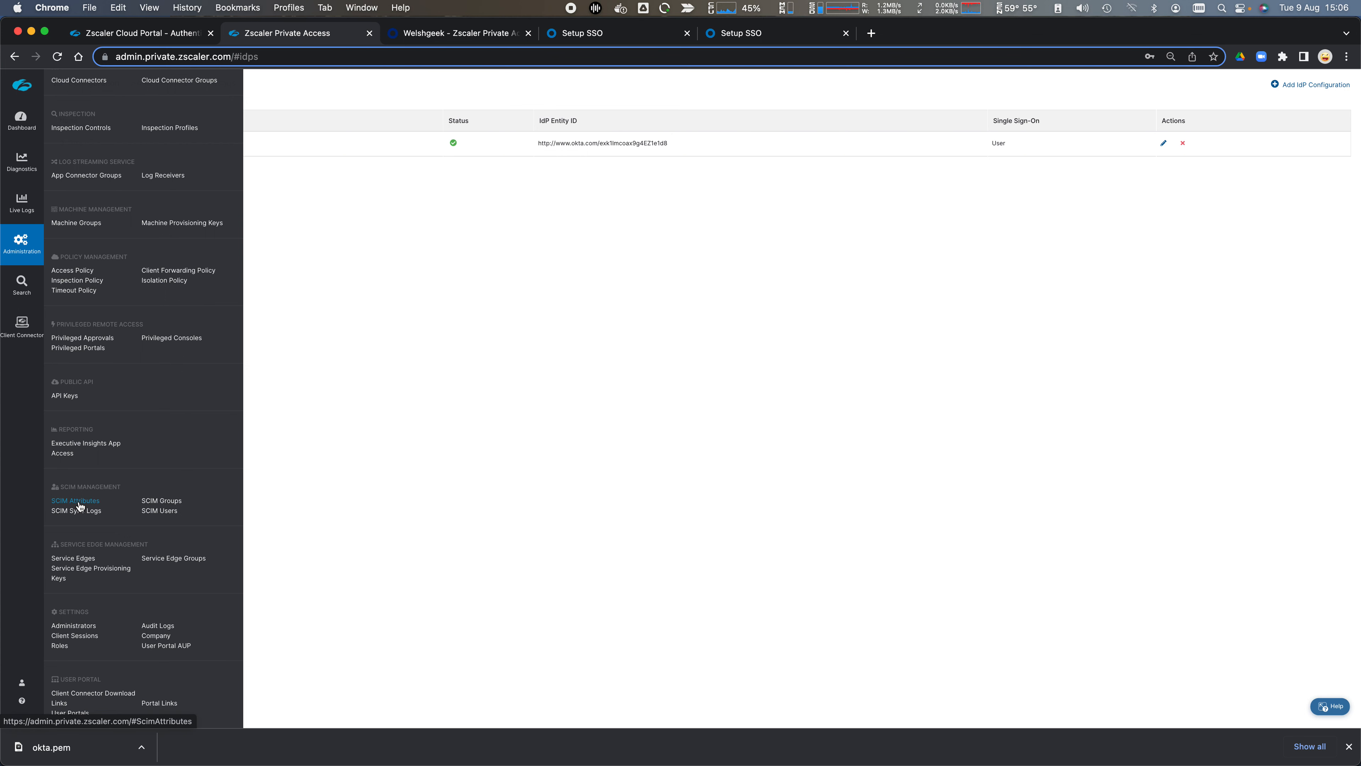
pyautogui.click(156, 513)
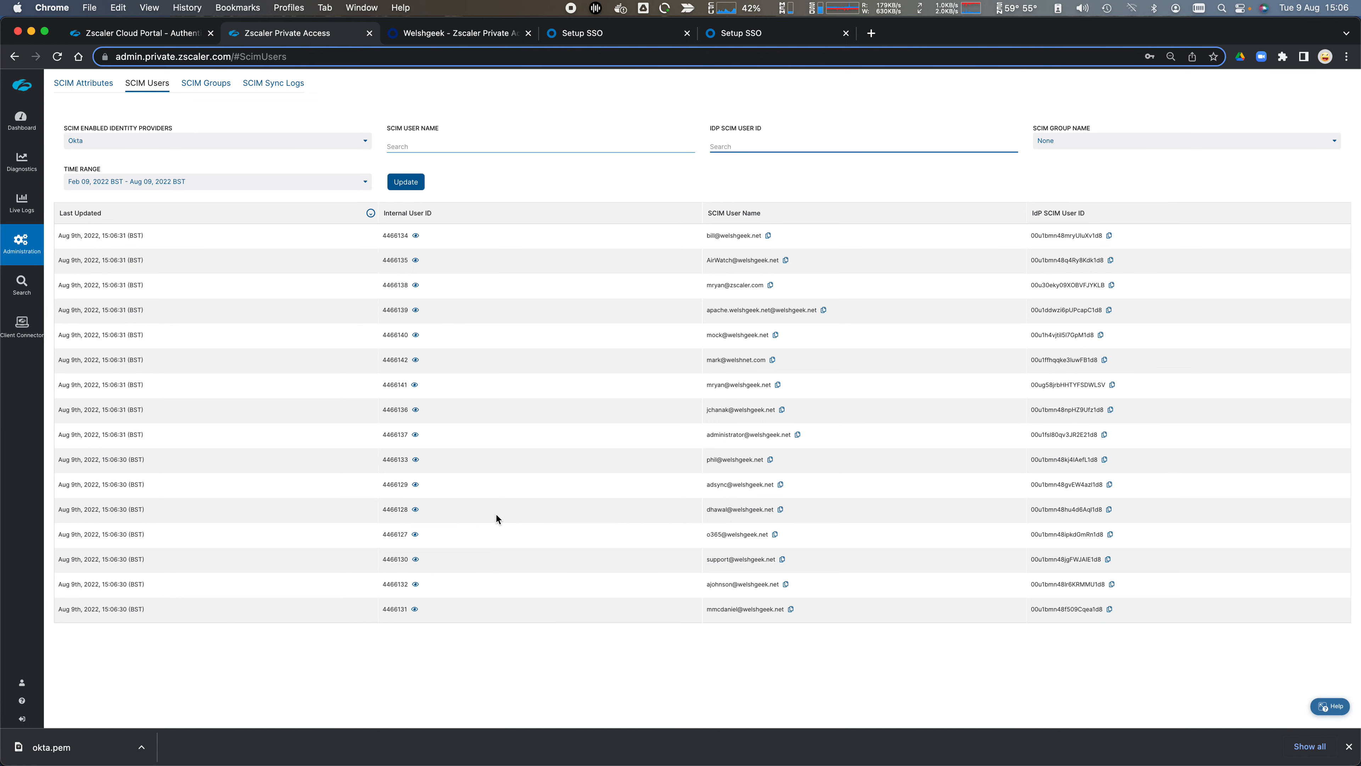
pyautogui.click(190, 84)
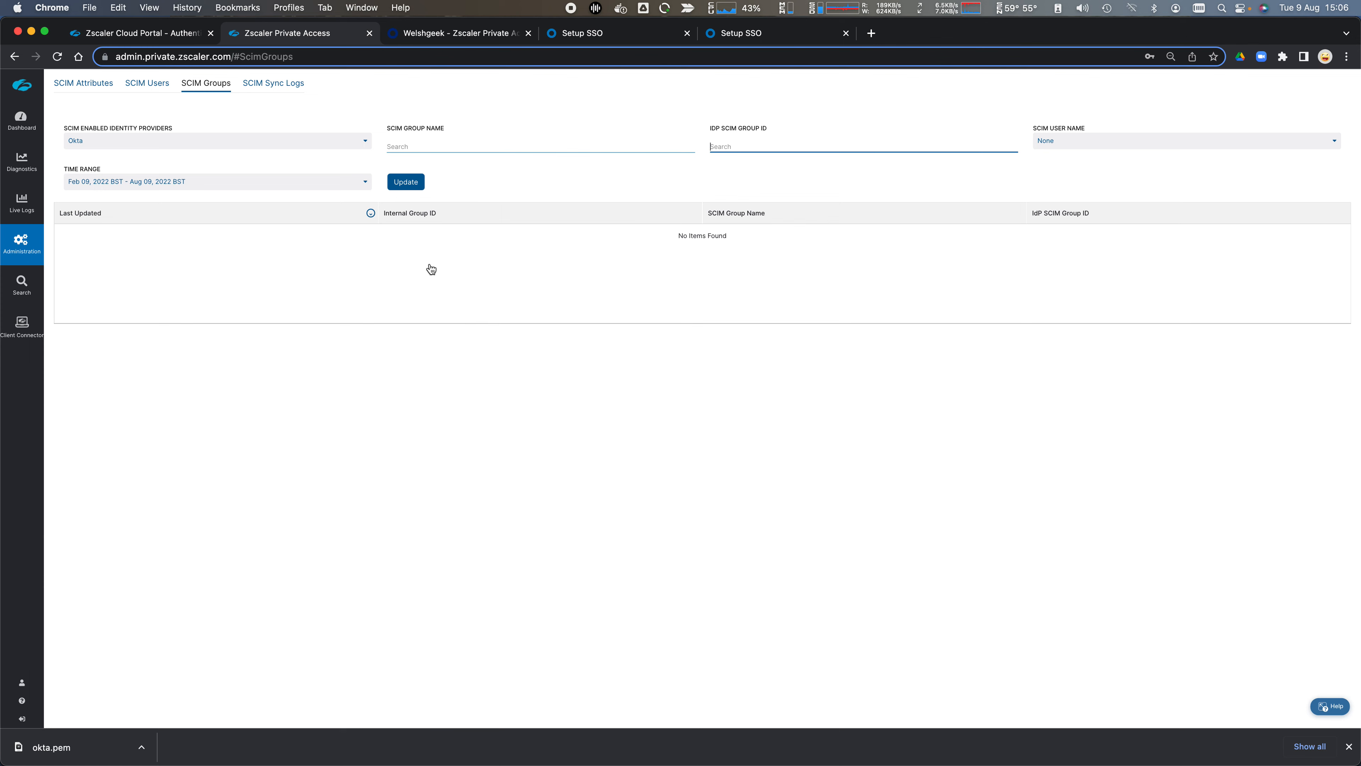
pyautogui.click(419, 182)
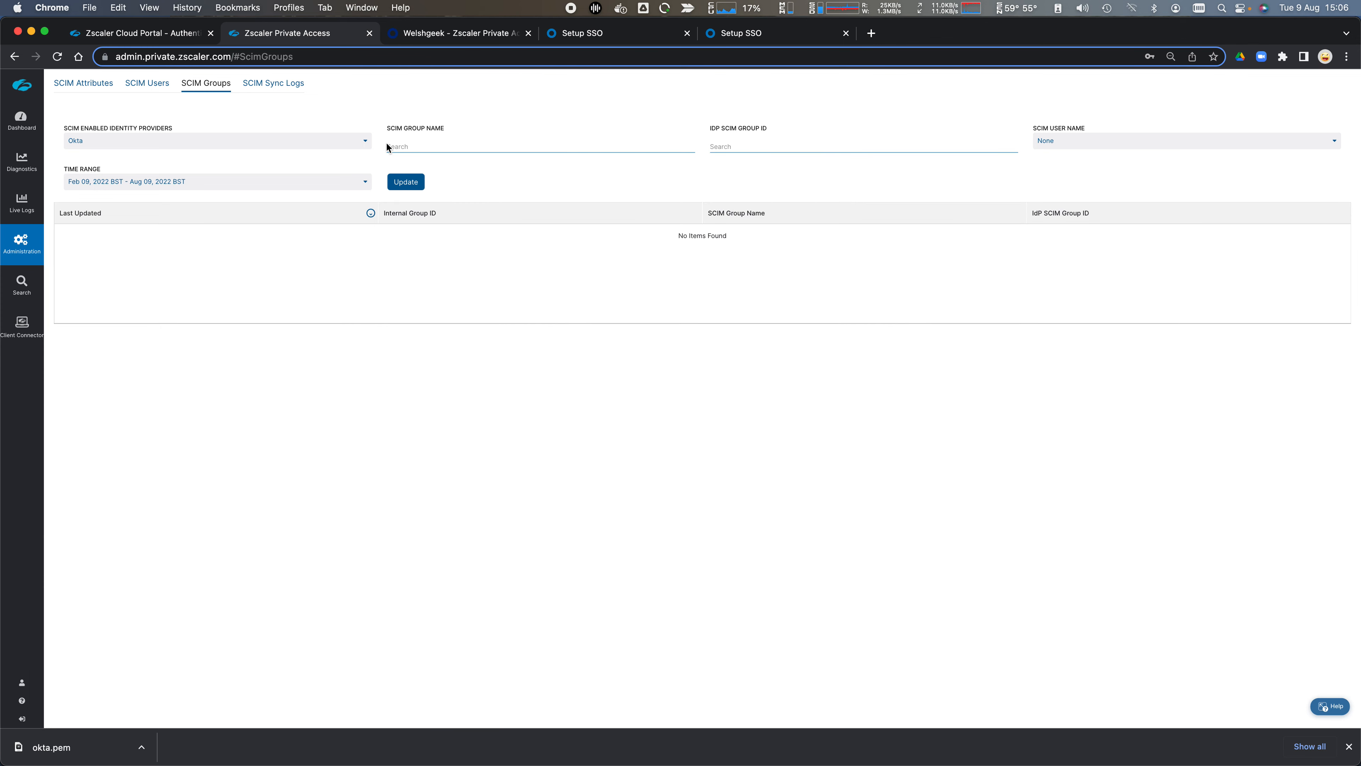
pyautogui.click(86, 87)
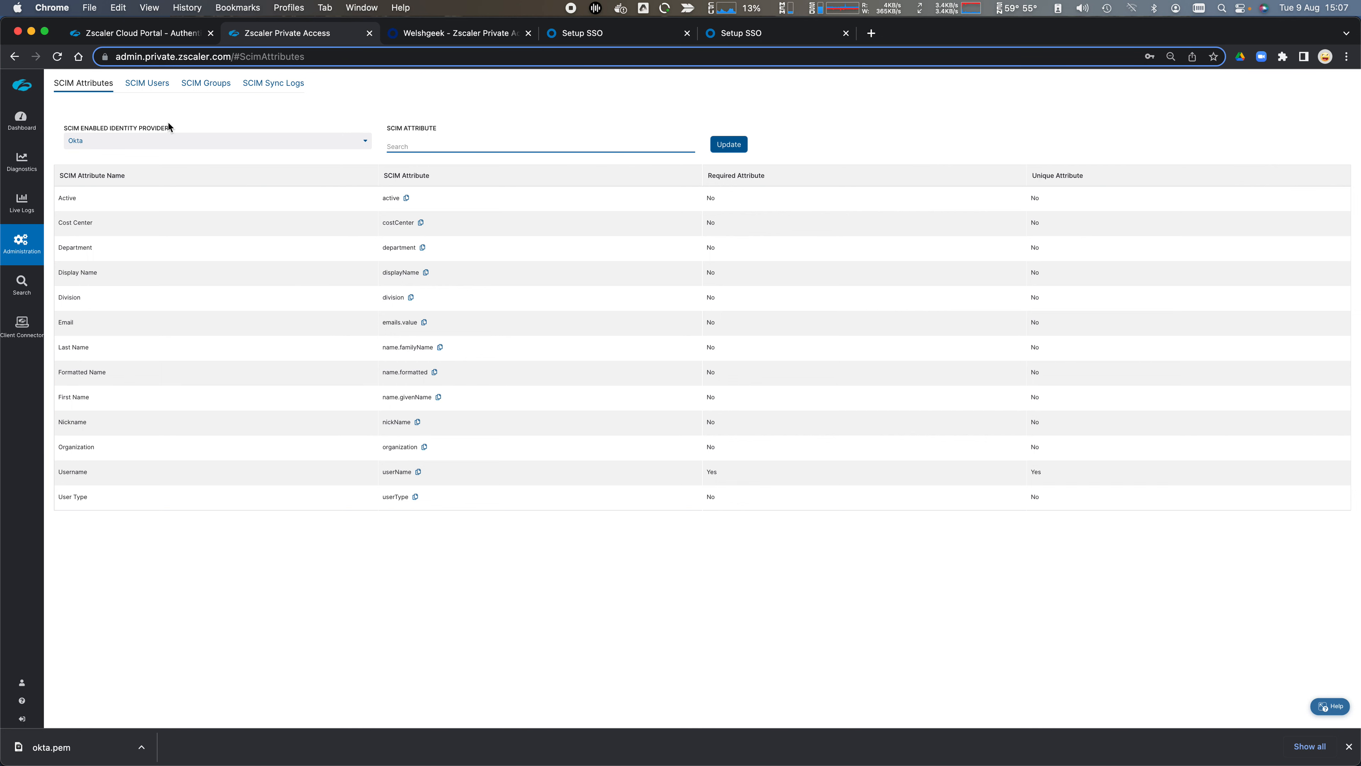
# Examine the users, groups and departments in User Management of the Zscaler Internet Access portal.
pyautogui.click(149, 34)
pyautogui.moveTo(29, 231)
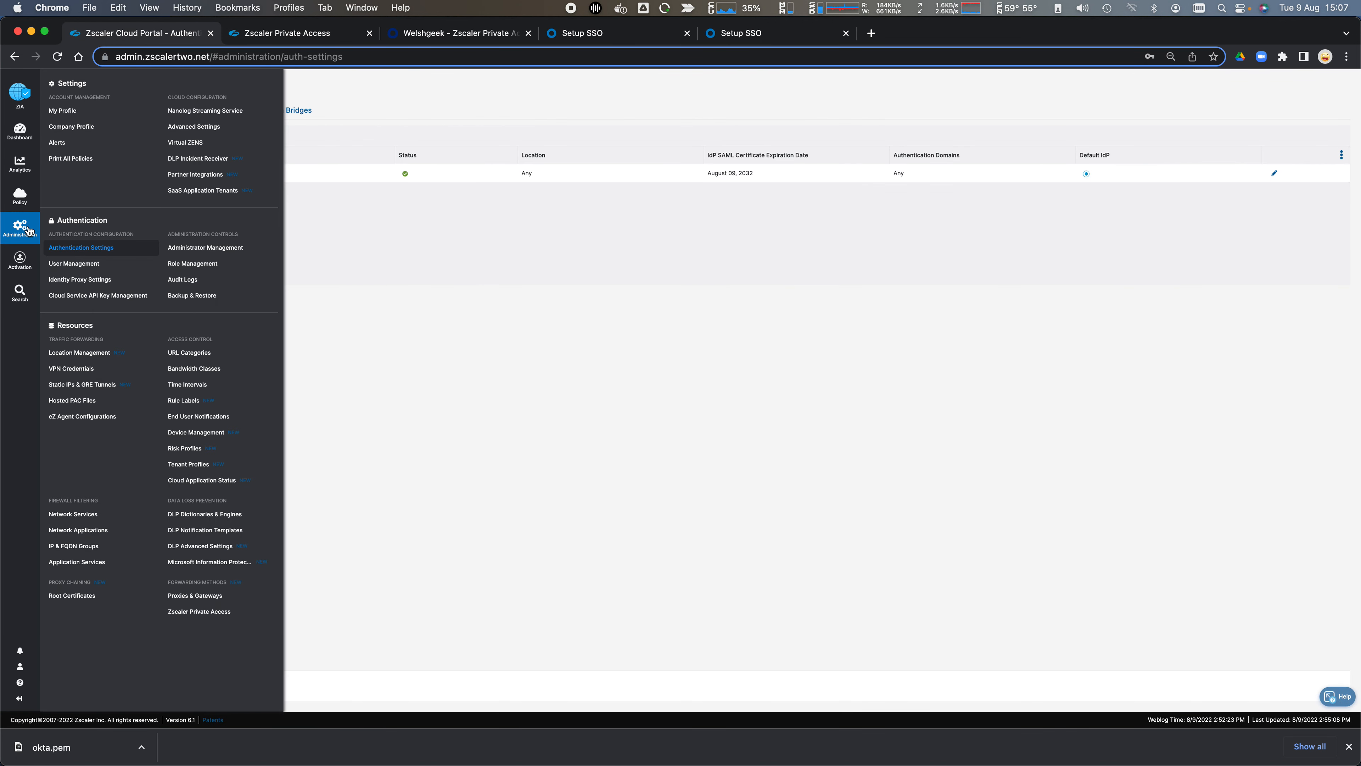
pyautogui.click(81, 263)
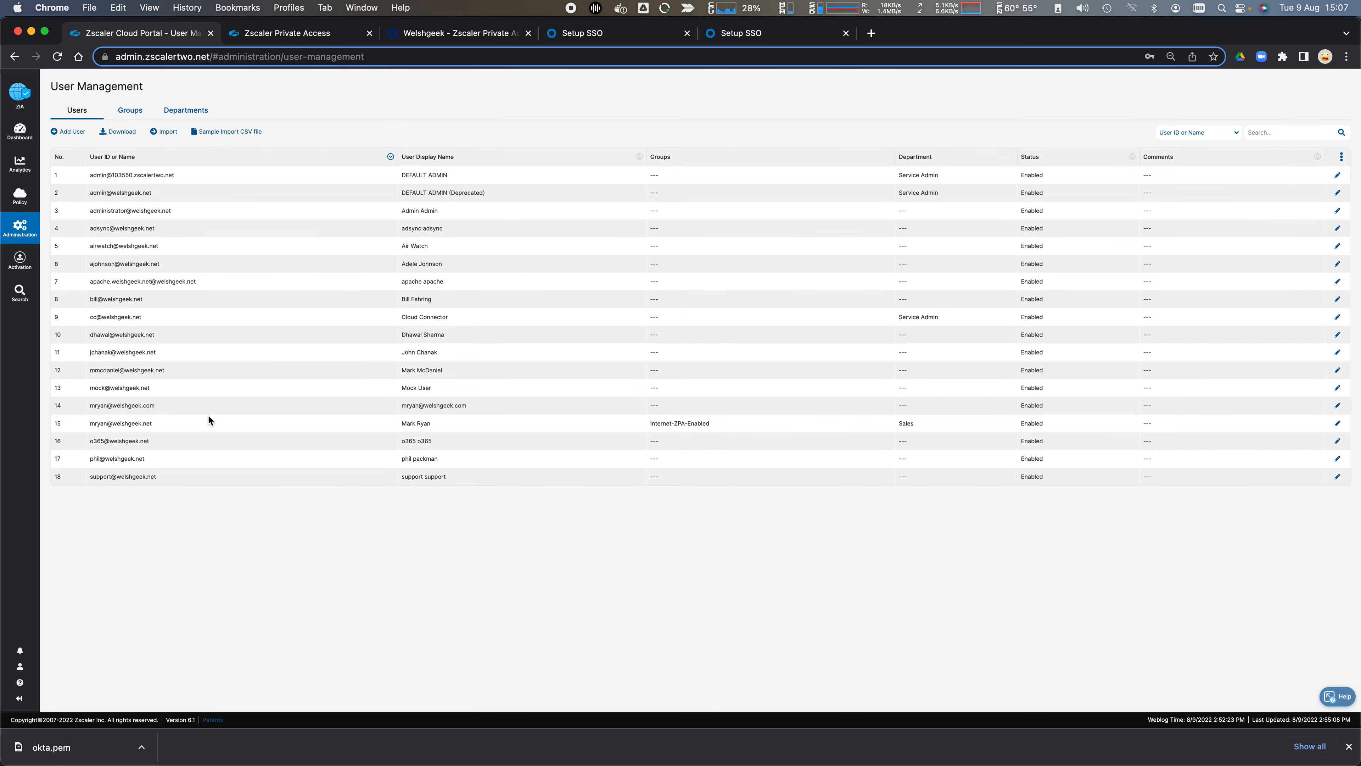
pyautogui.click(133, 112)
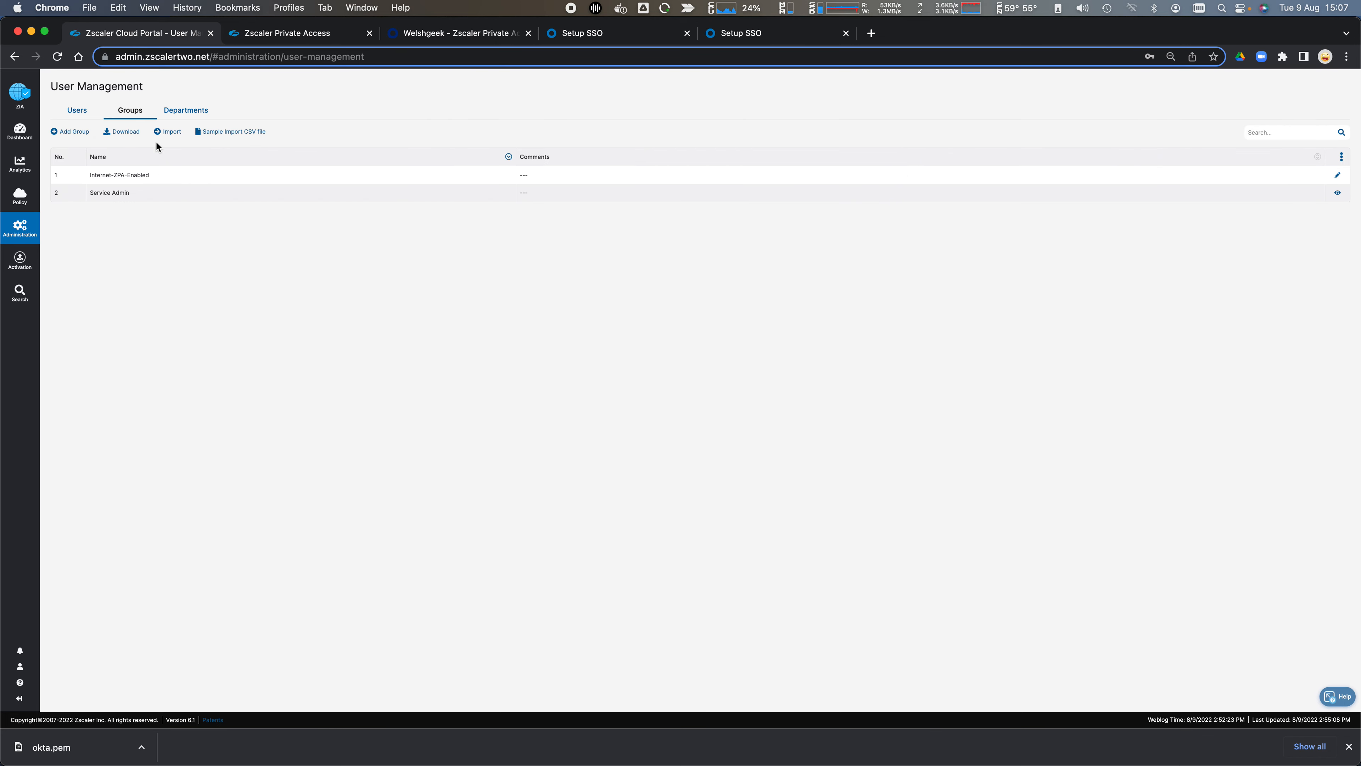
pyautogui.moveTo(86, 179); pyautogui.dragTo(180, 178)
pyautogui.click(184, 110)
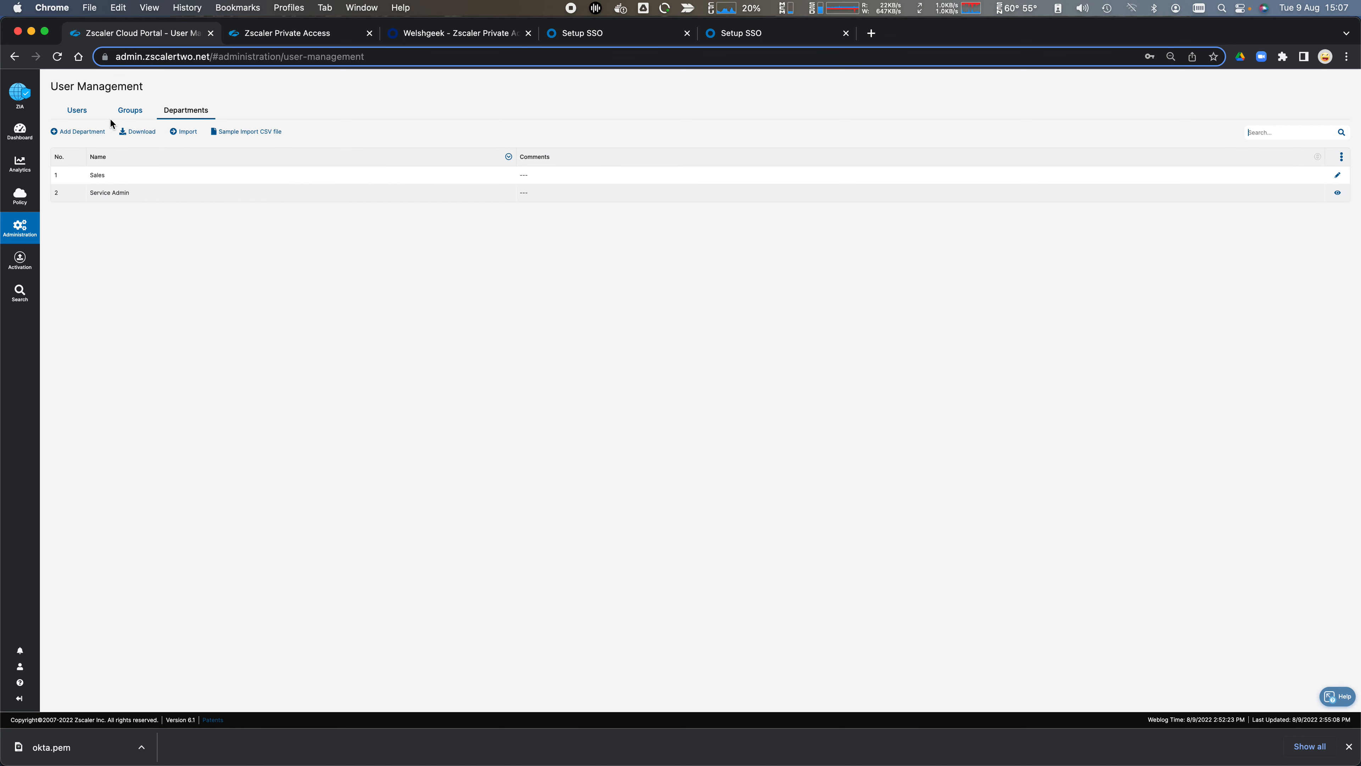
pyautogui.moveTo(19, 131)
# Switch to the iTerm terminal application.
pyautogui.press('super+Tab')
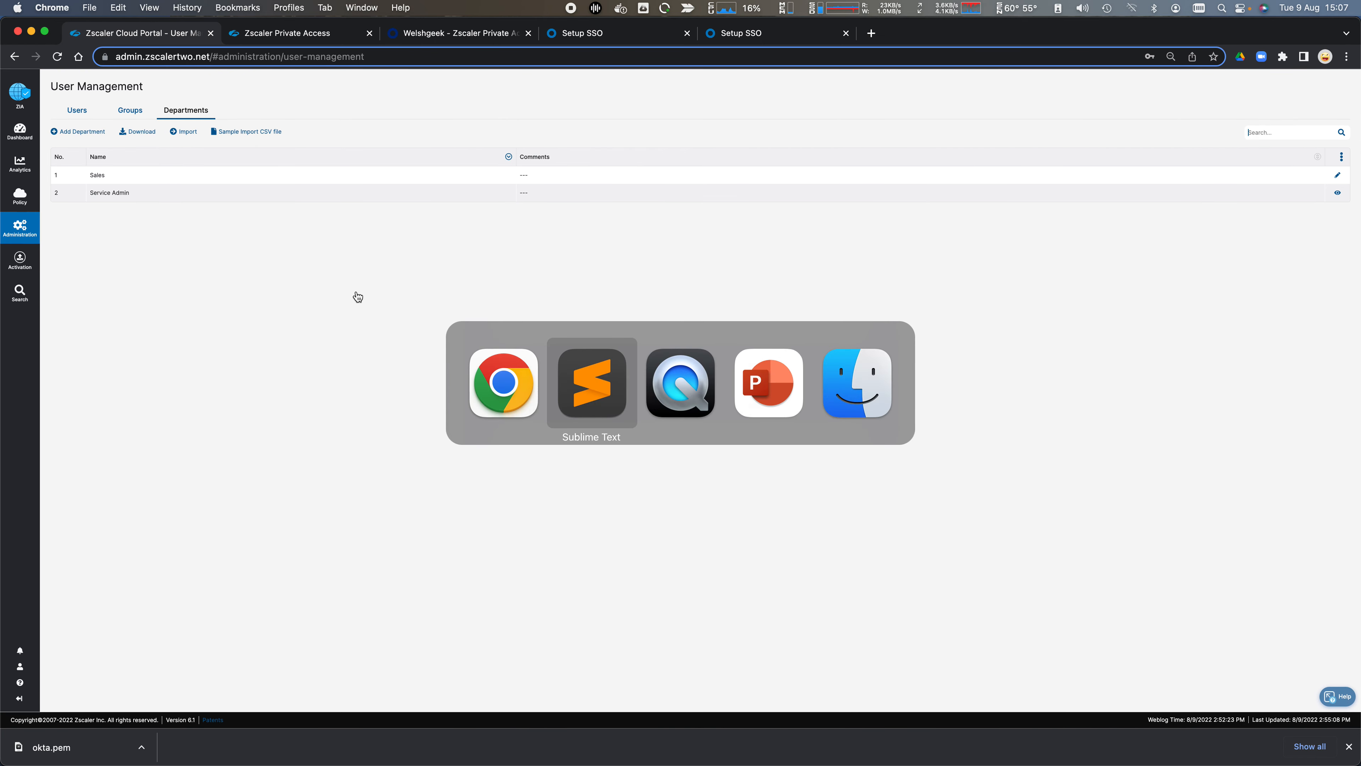
pyautogui.press('Escape')
pyautogui.press('super+space')
pyautogui.write('su')
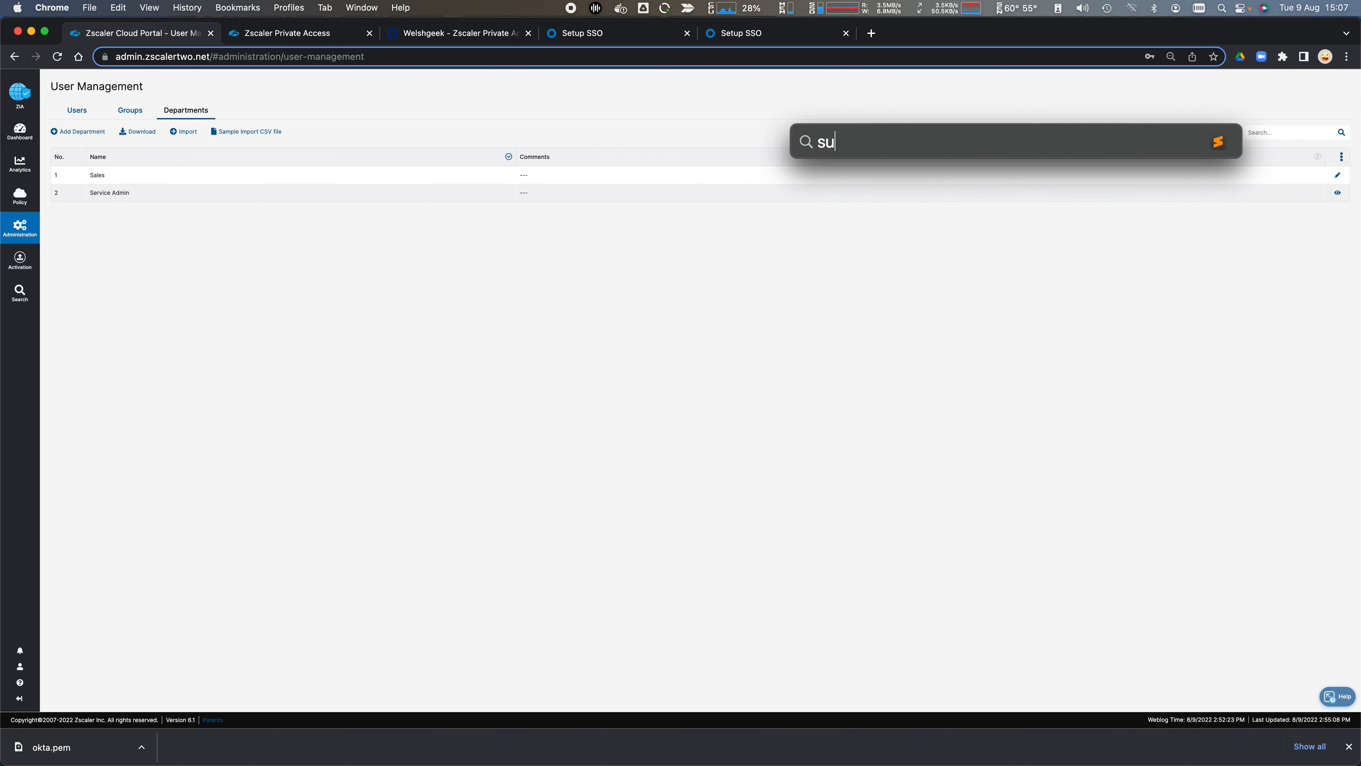
pyautogui.press('BackSpace')
pyautogui.press('BackSpace')
pyautogui.write('iterm')
pyautogui.press('Return')
# Change to the Downloads folder and list its files in reverse modification-time order with ls -lrt.
pyautogui.write('cd Downloads')
pyautogui.press('Return')
pyautogui.write('ls -lrt')
pyautogui.press('Return')
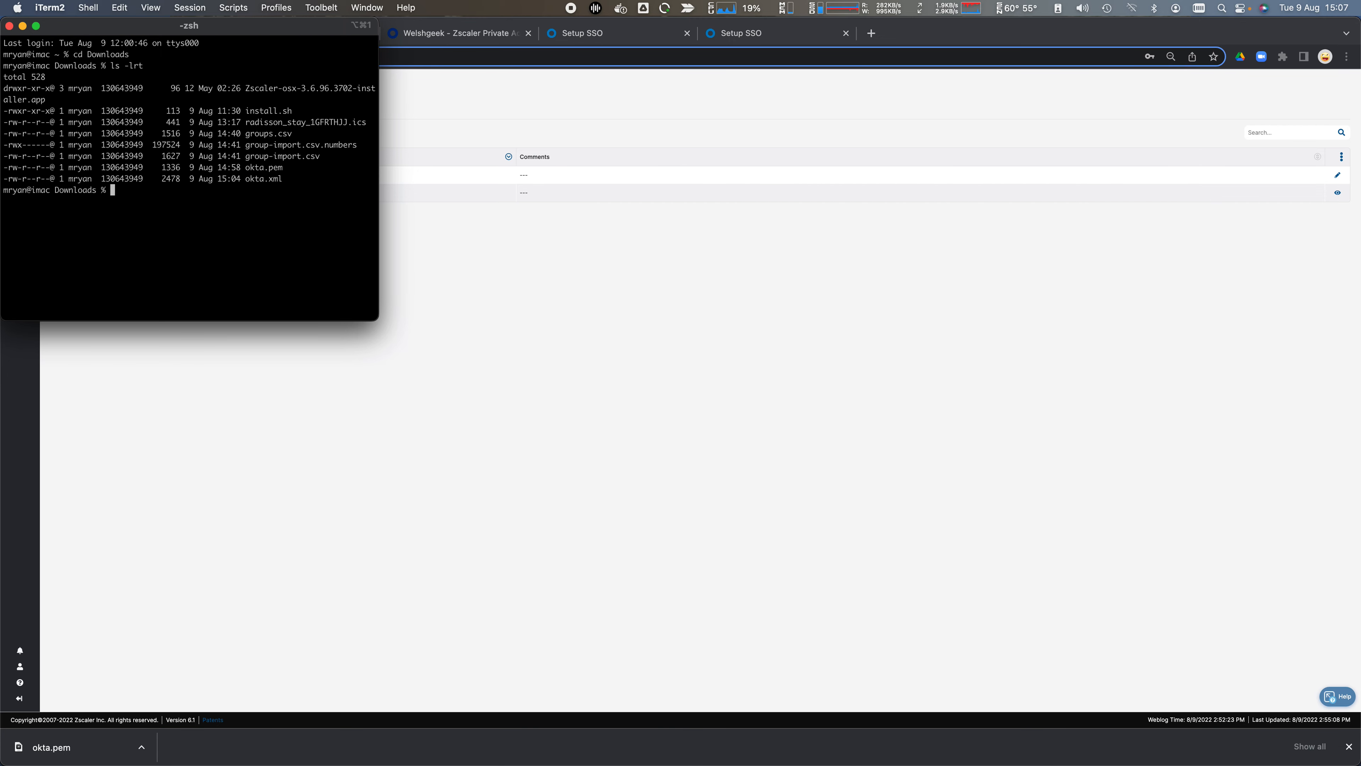
# Display the contents of install.sh and examine its userDomain and cloudName installer arguments.
pyautogui.write('cat install.sh')
pyautogui.press('Return')
pyautogui.moveTo(31, 214); pyautogui.dragTo(351, 213)
pyautogui.moveTo(102, 224)
pyautogui.mouseDown()
pyautogui.moveTo(48, 224)
pyautogui.moveTo(82, 224)
pyautogui.mouseUp()
pyautogui.click(143, 217)
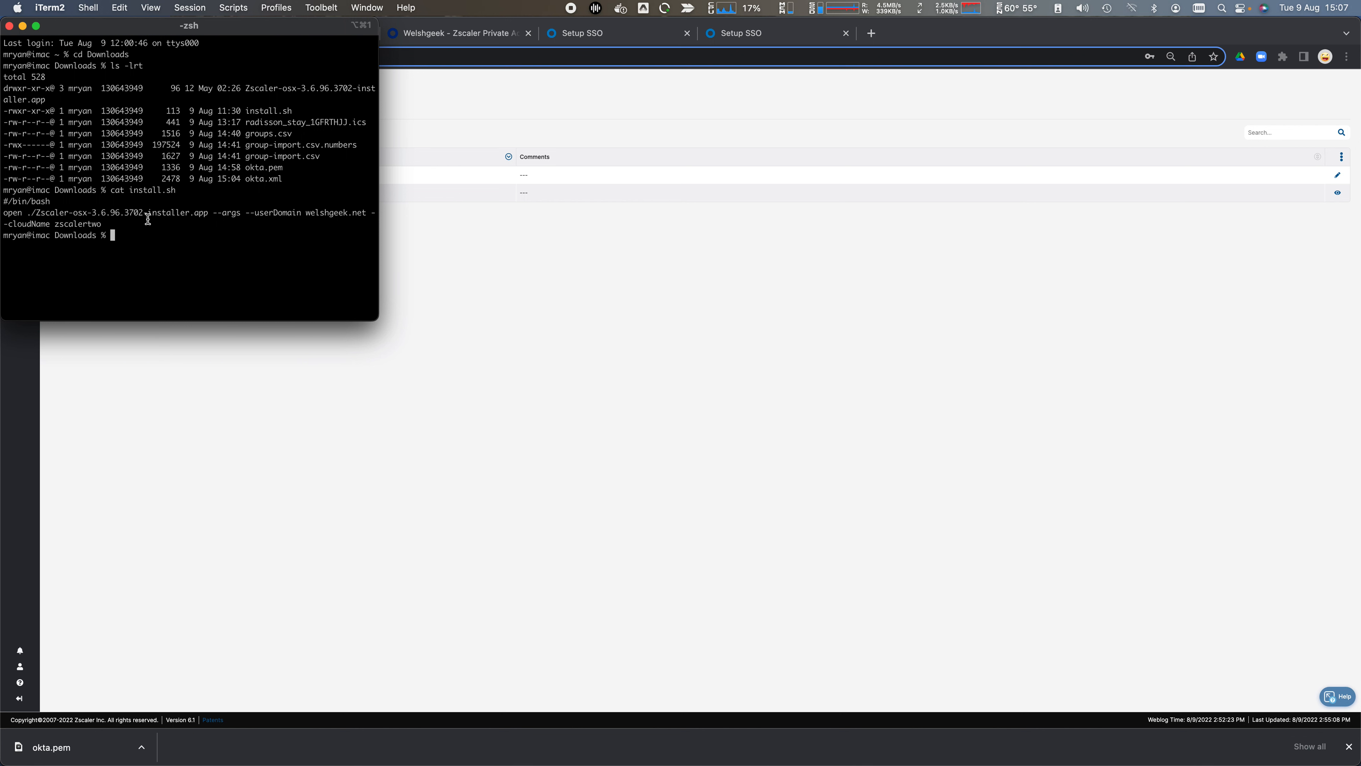
# Run install.sh to install Zscaler Client Connector, authorizing the changes with the account password.
pyautogui.write('./install.sh')
pyautogui.press('Return')
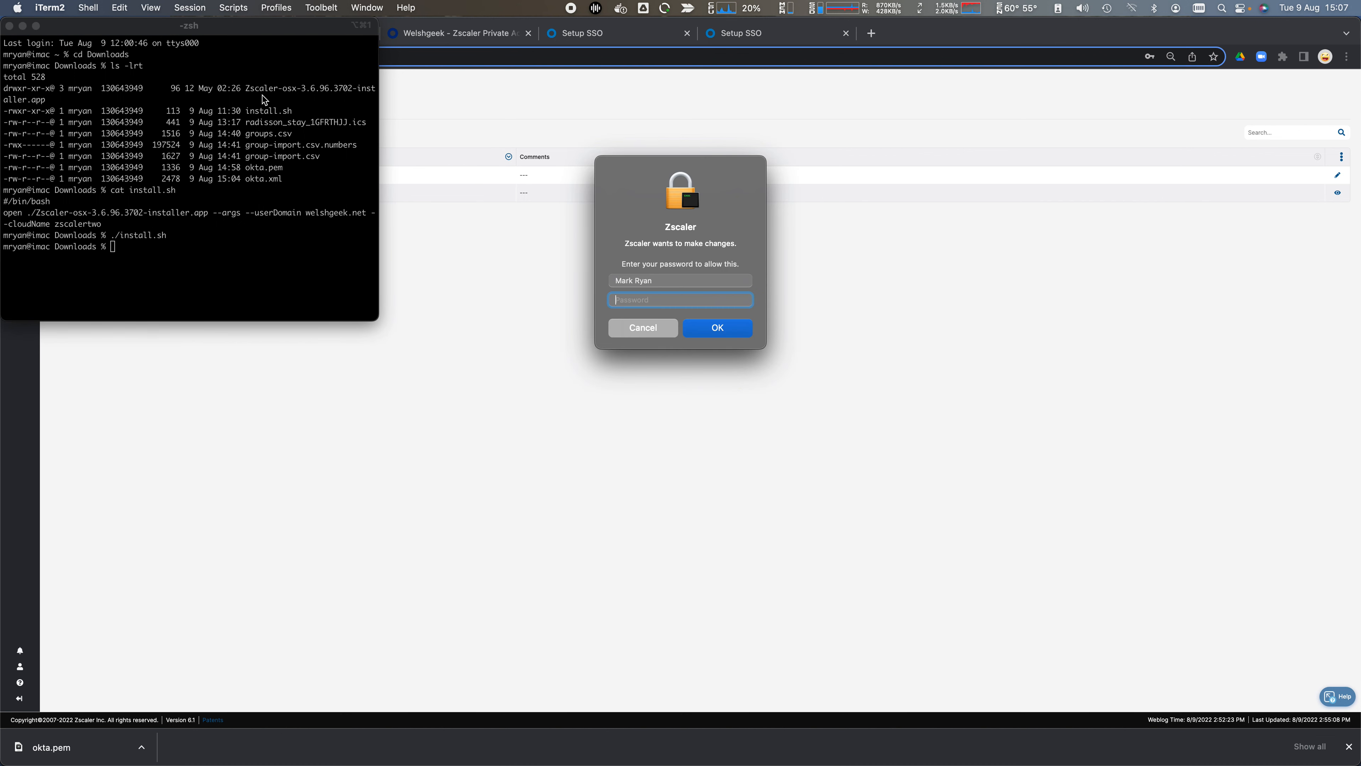
pyautogui.write('•••••••••')
pyautogui.press('Return')
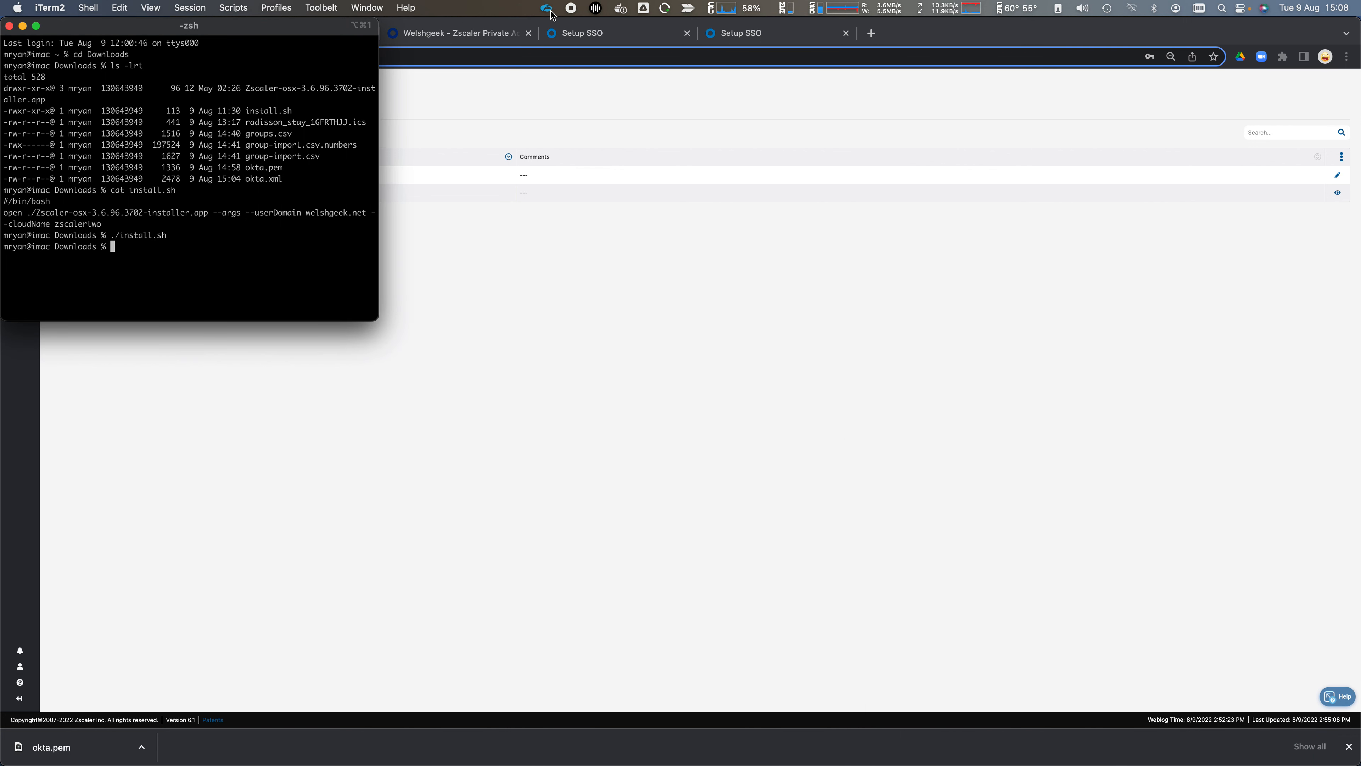
# Open Zscaler Client Connector and log the current account out.
pyautogui.click(548, 8)
pyautogui.click(555, 28)
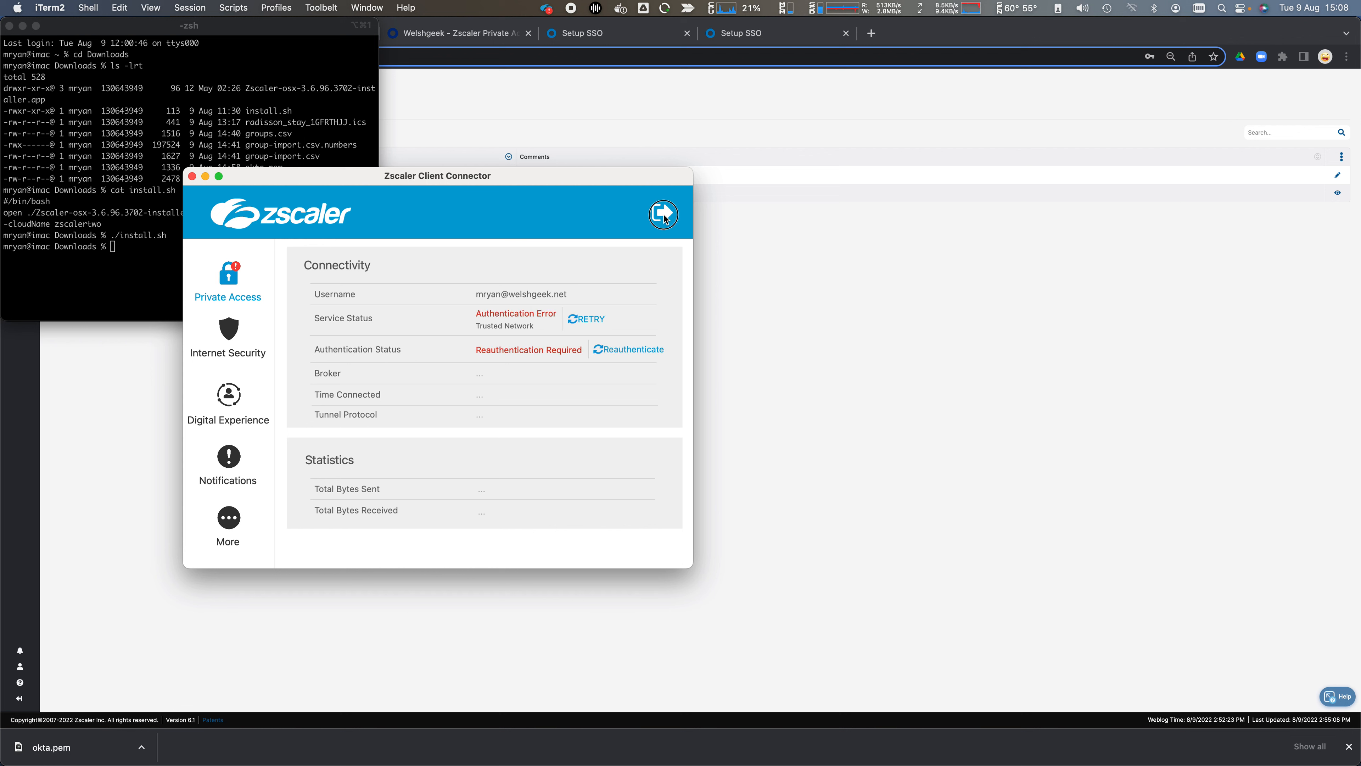
pyautogui.click(663, 214)
pyautogui.click(783, 300)
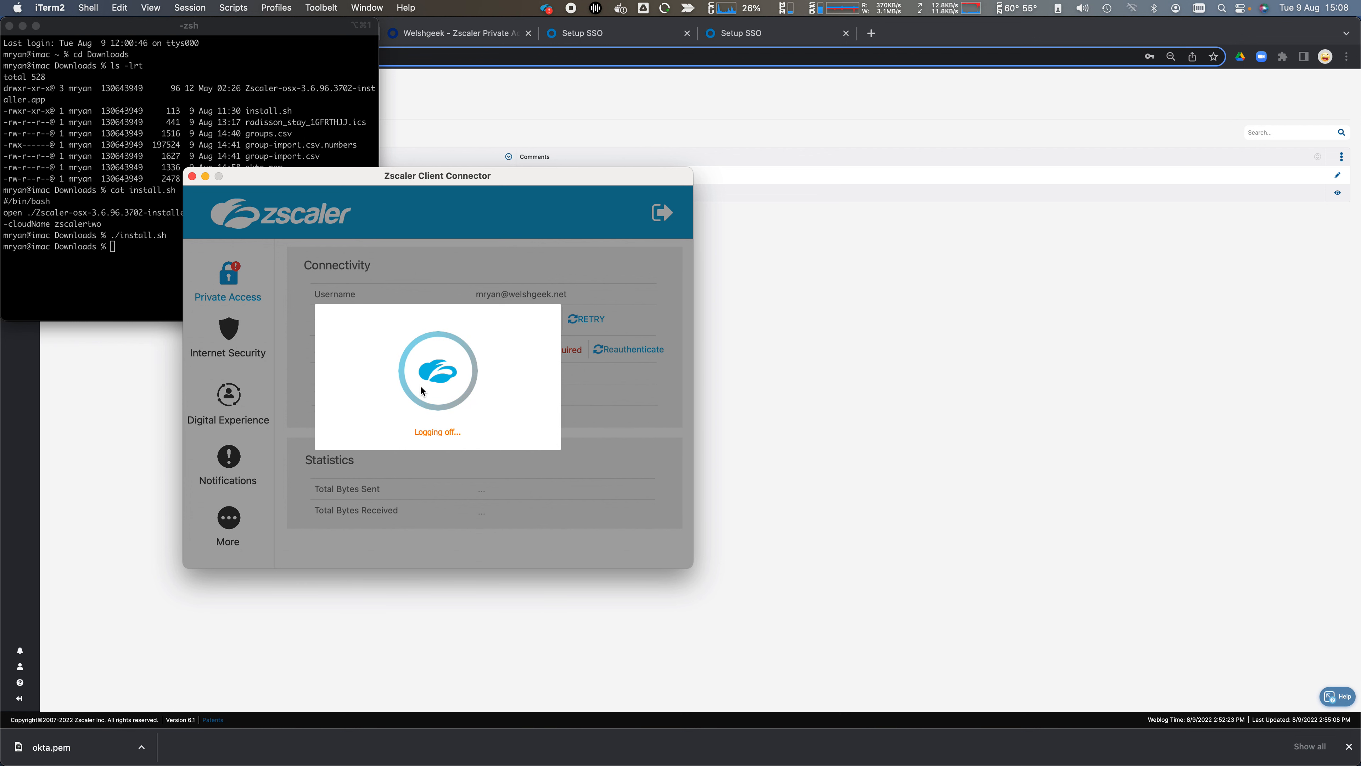
# Clear all Kerberos tickets in the terminal with kdestroy -A and obtain a new one with kinit, entering the account password.
pyautogui.moveTo(411, 182); pyautogui.dragTo(721, 173)
pyautogui.click(291, 234)
pyautogui.write('klist')
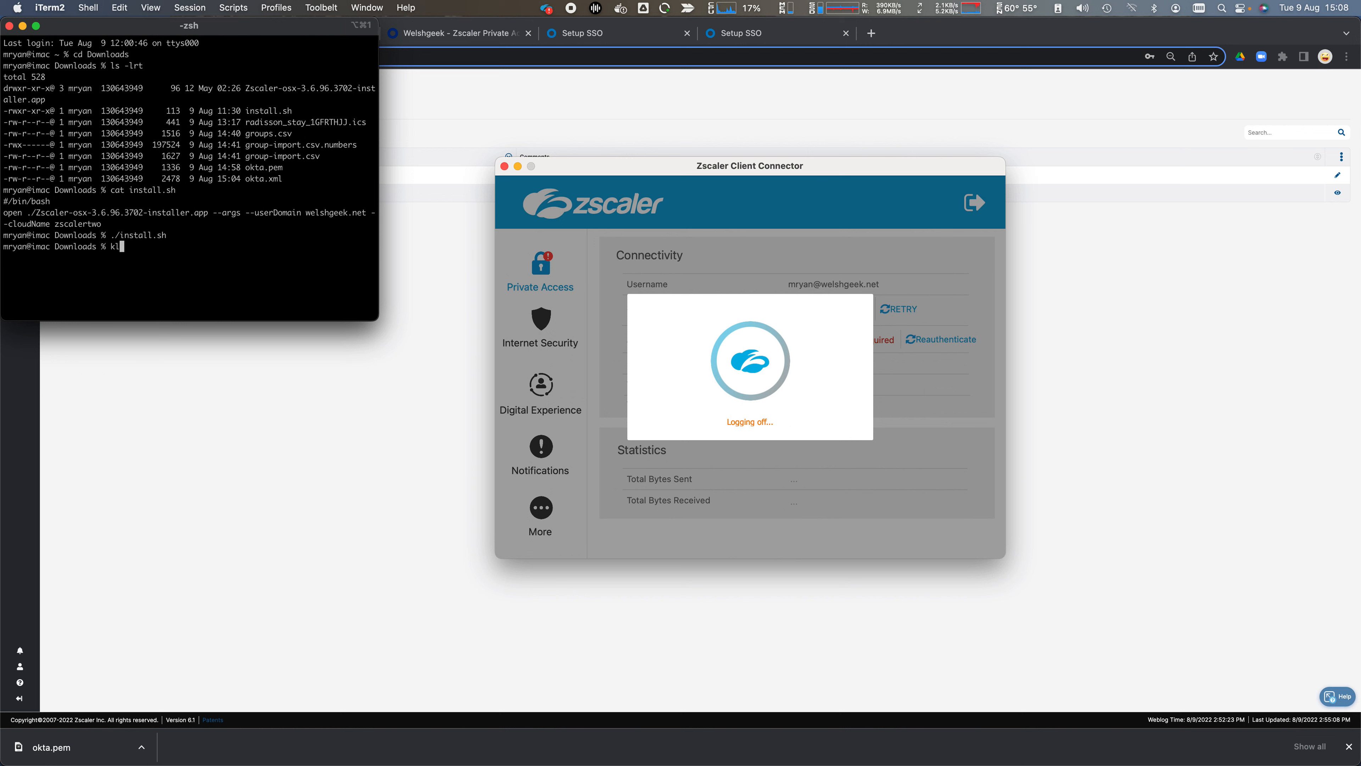
pyautogui.press('BackSpace')
pyautogui.press('BackSpace')
pyautogui.press('BackSpace')
pyautogui.press('BackSpace')
pyautogui.write('destroy -A')
pyautogui.press('Return')
pyautogui.write('kinit')
pyautogui.press('Return')
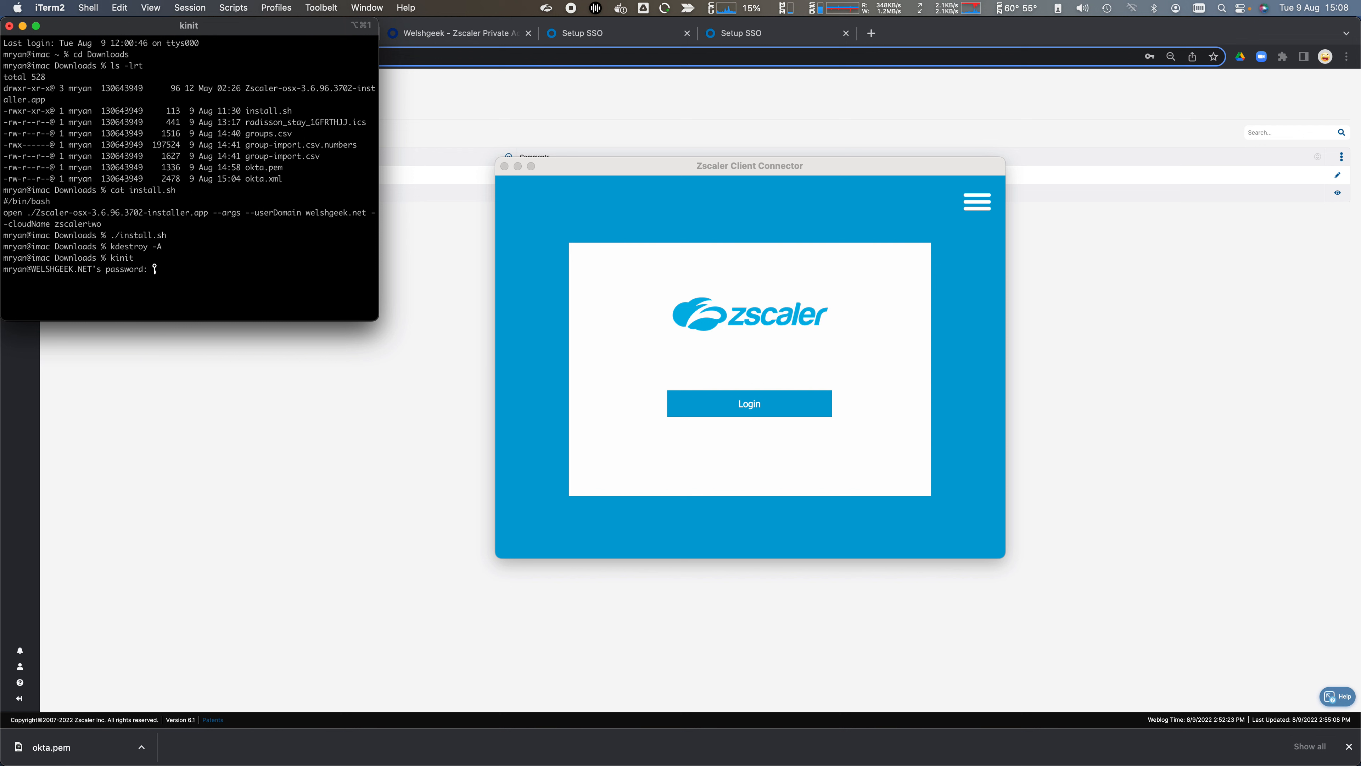
pyautogui.press('Return')
# List the cached Kerberos tickets with klist and examine the output.
pyautogui.write('klist')
pyautogui.press('Return')
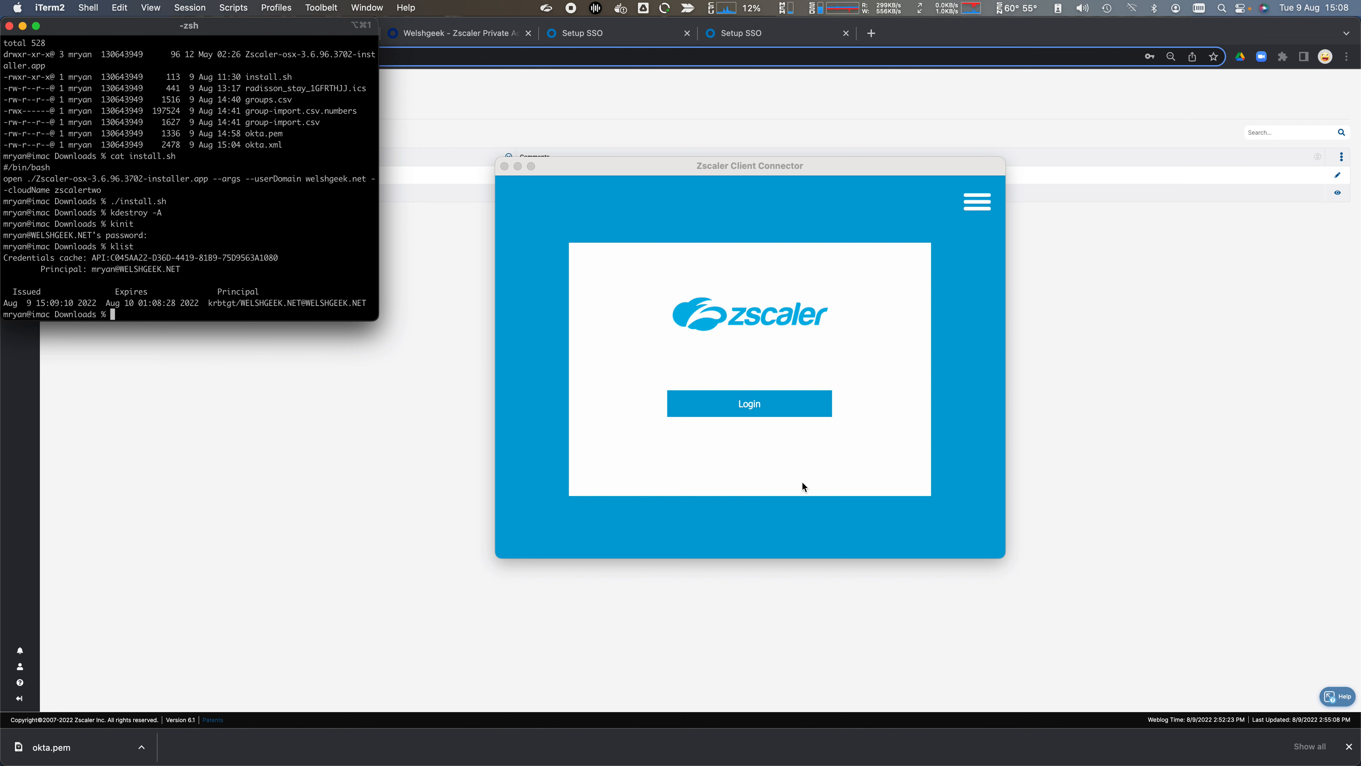
pyautogui.moveTo(82, 246); pyautogui.dragTo(375, 330)
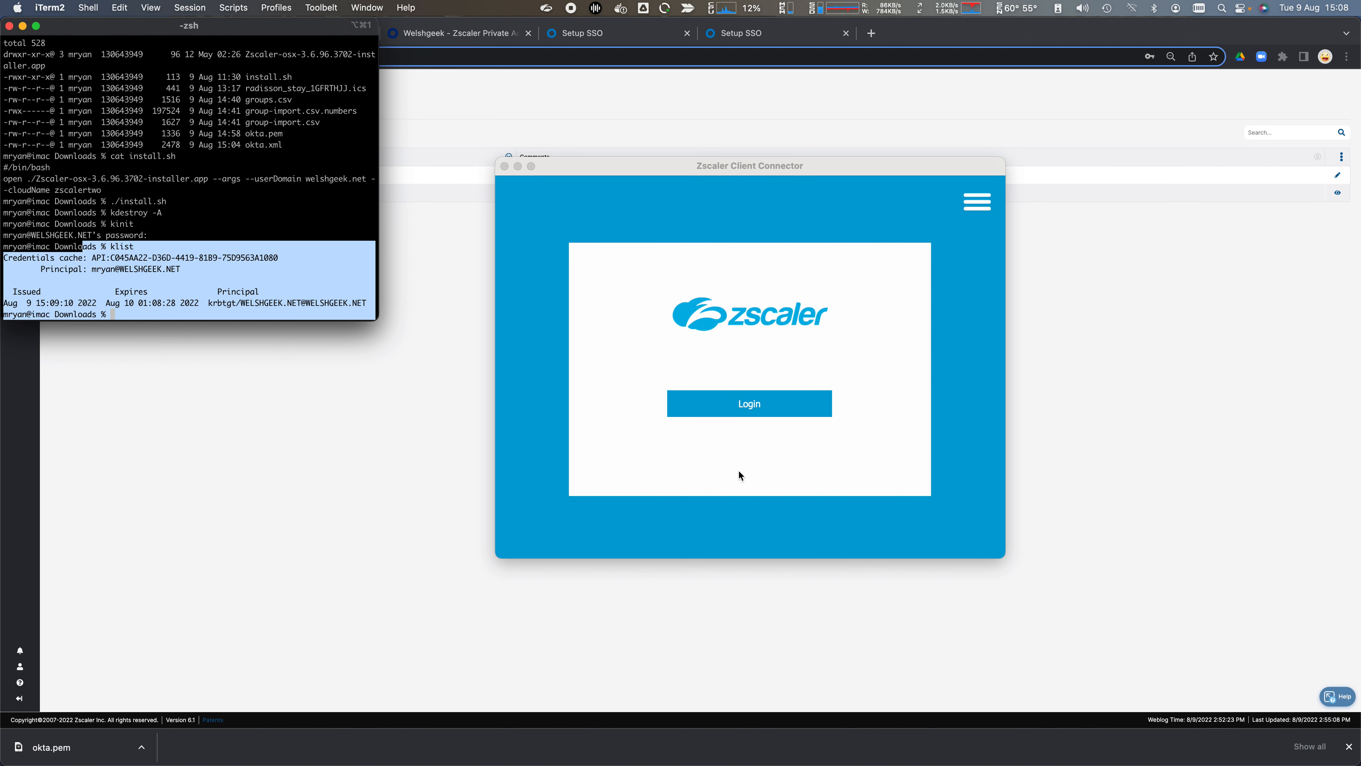
# Log in to Zscaler Client Connector and run klist again to check for the Okta service ticket.
pyautogui.click(758, 403)
pyautogui.click(750, 402)
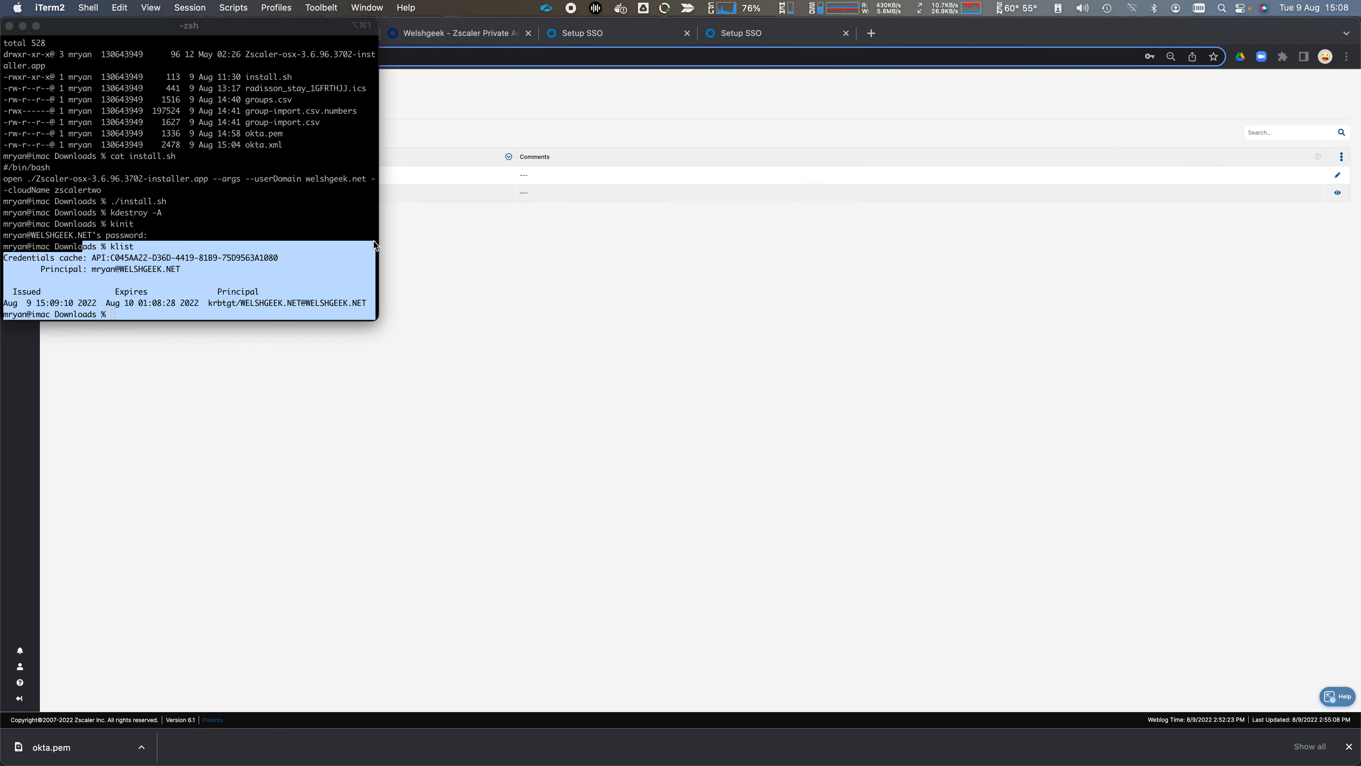
pyautogui.click(337, 231)
pyautogui.write('klist')
pyautogui.press('Return')
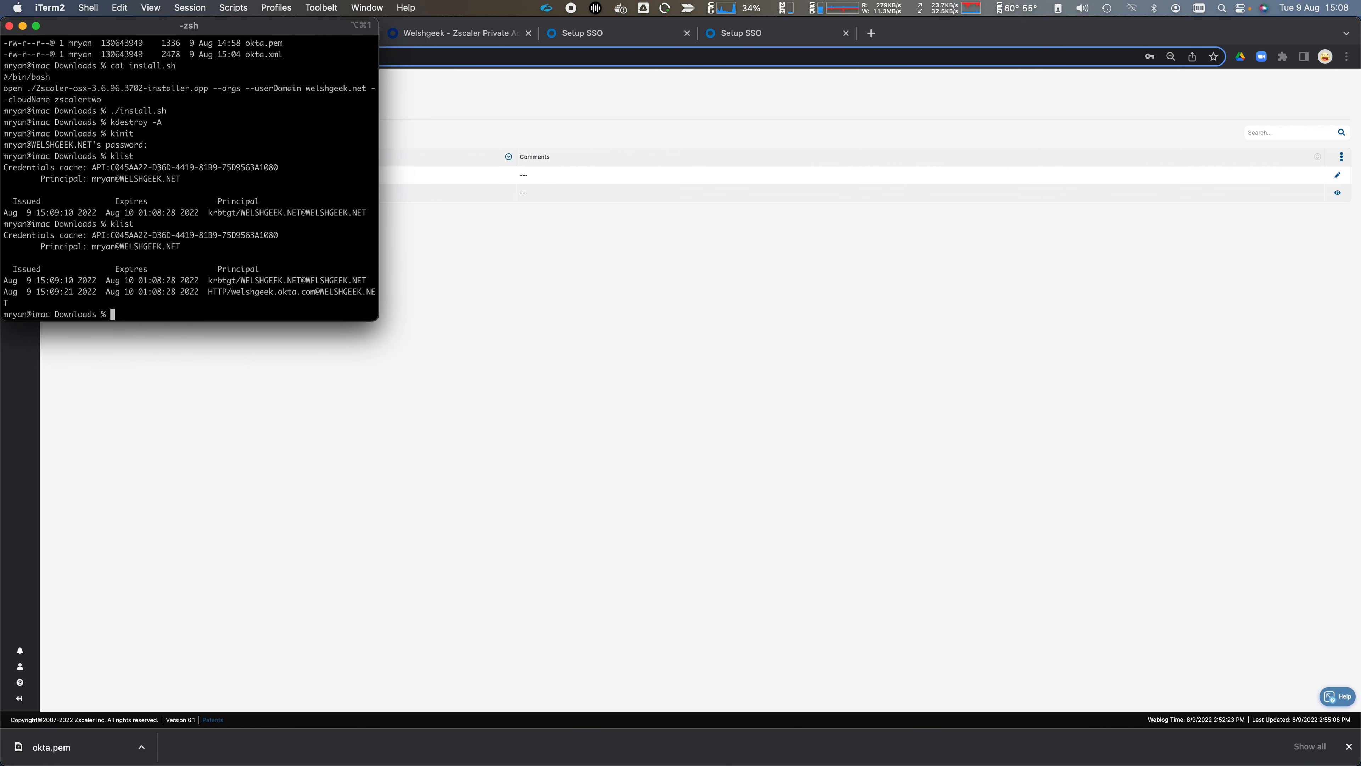
pyautogui.moveTo(208, 292); pyautogui.dragTo(213, 304)
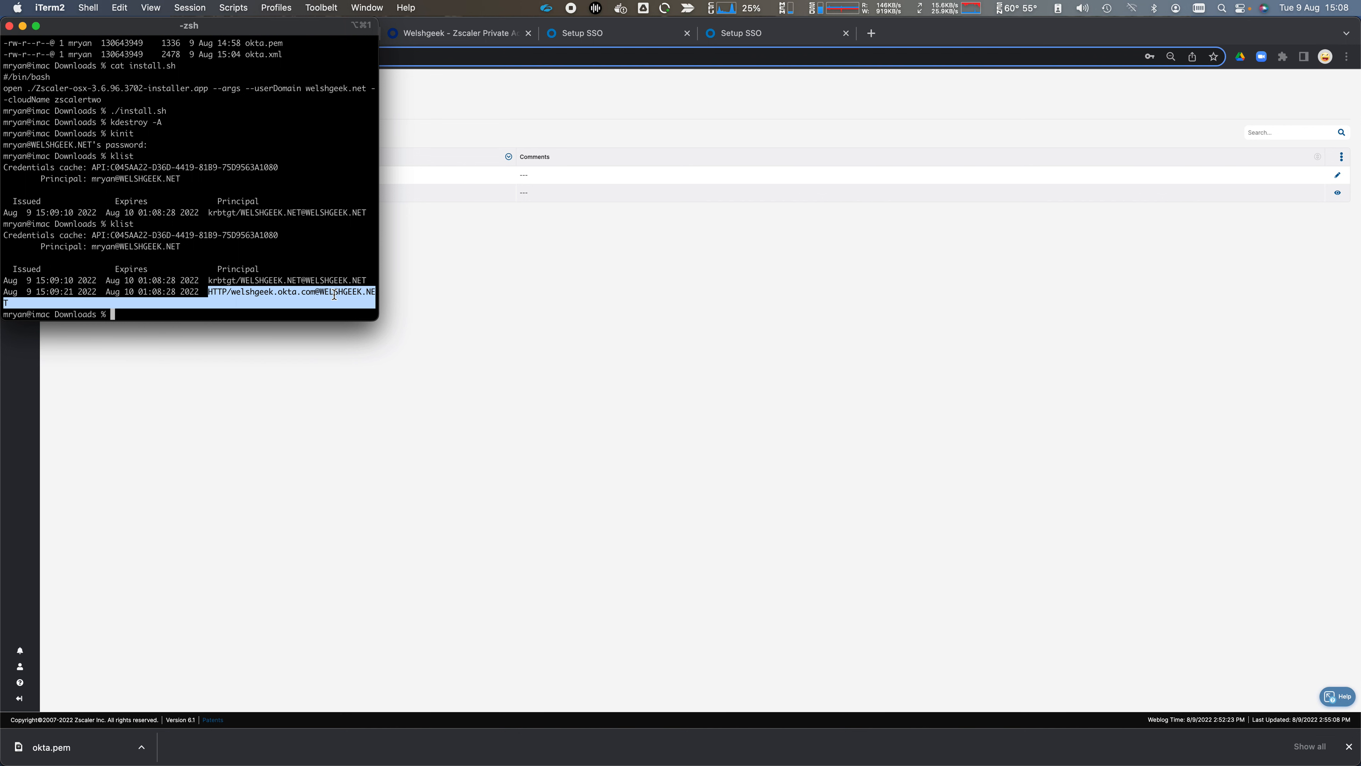
# Open Zscaler Client Connector and check the Private Access and Internet Security connection status.
pyautogui.click(546, 8)
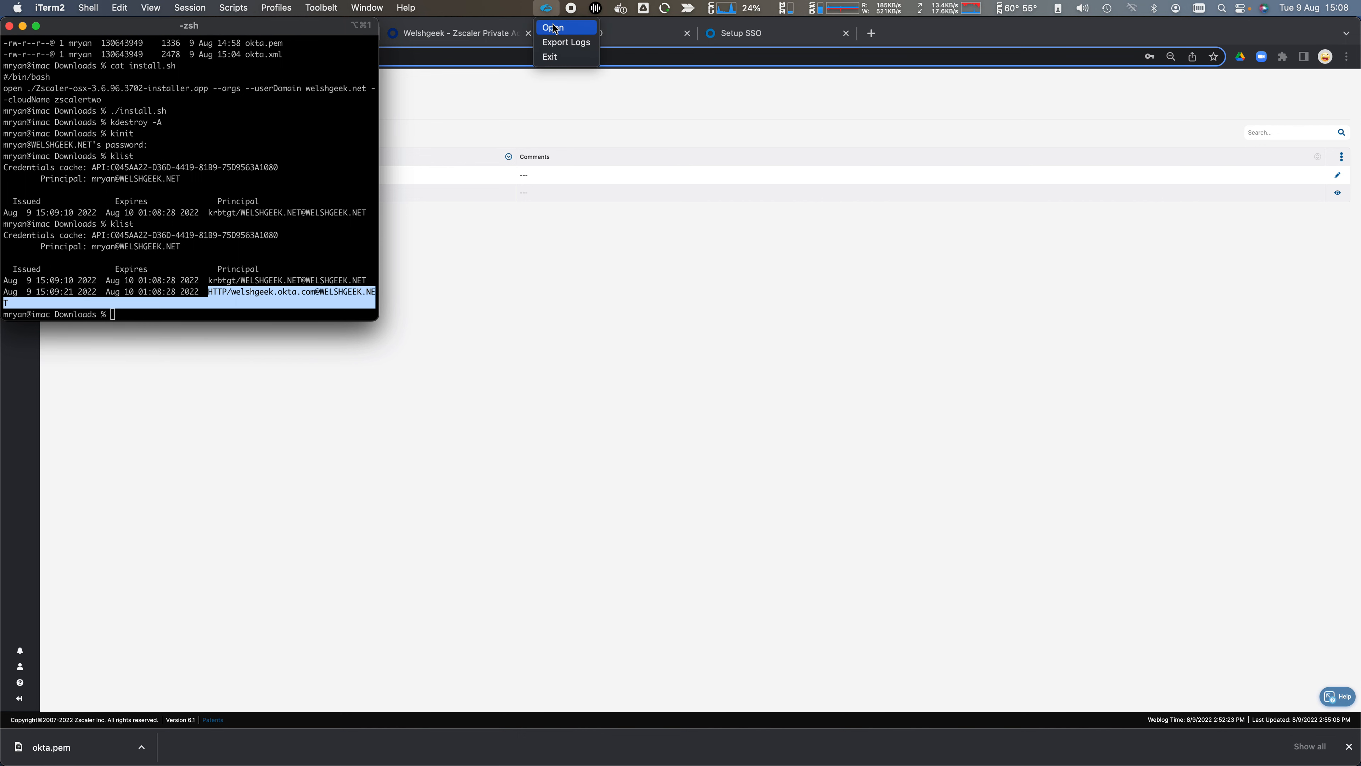
pyautogui.click(557, 24)
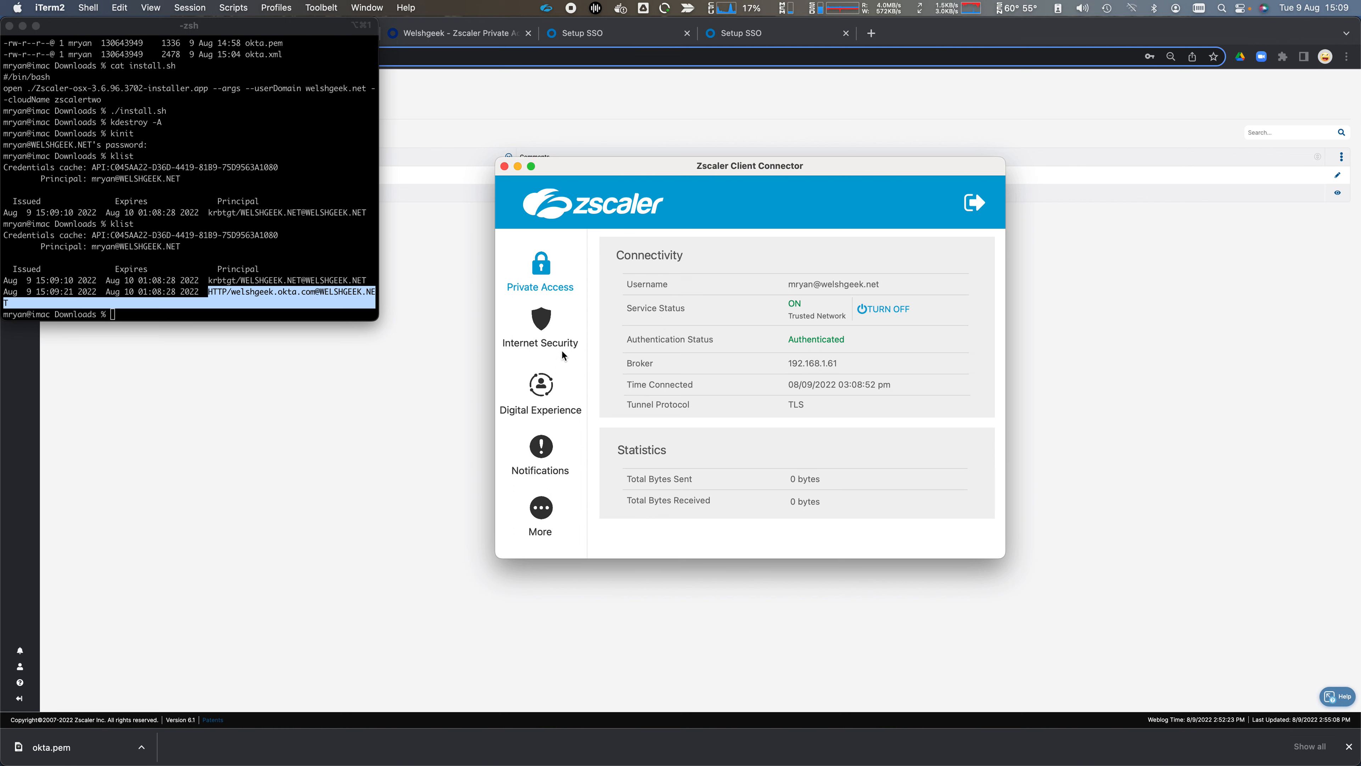
pyautogui.click(550, 334)
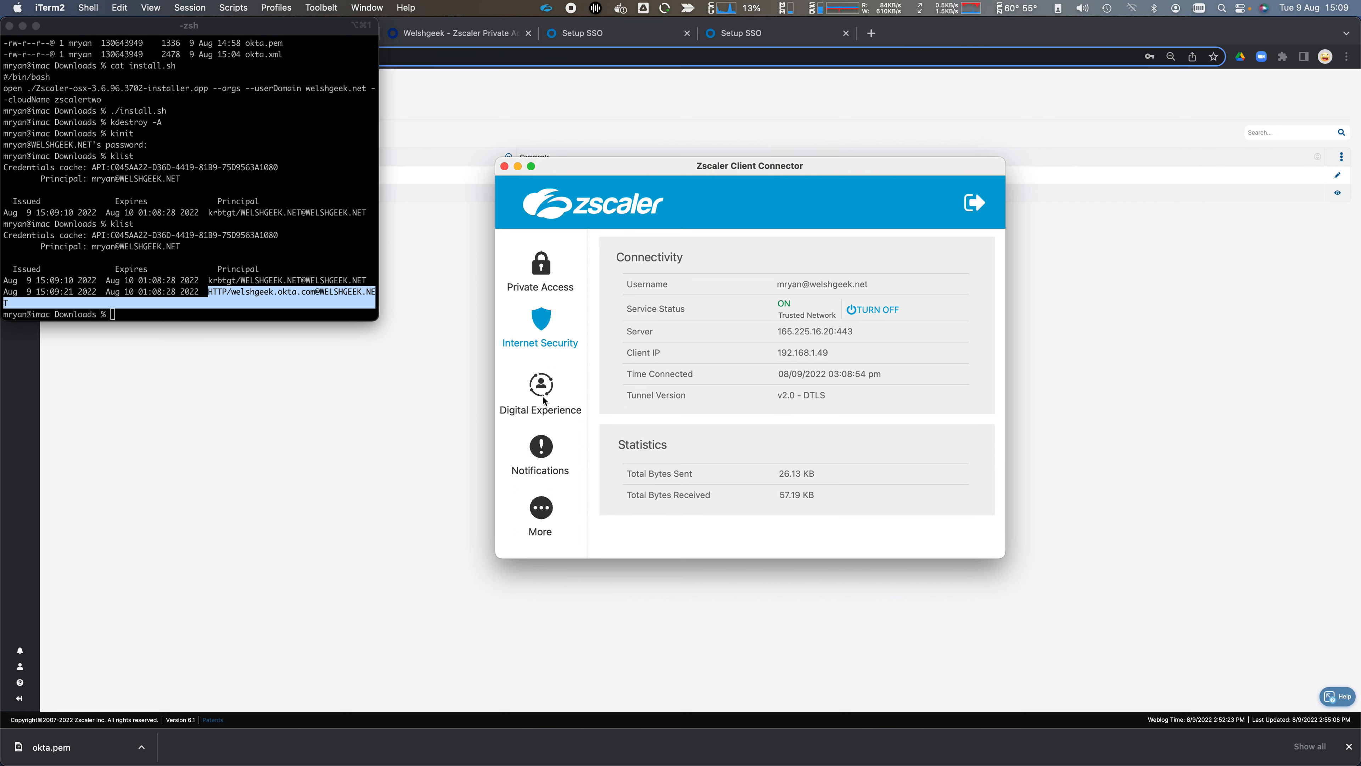